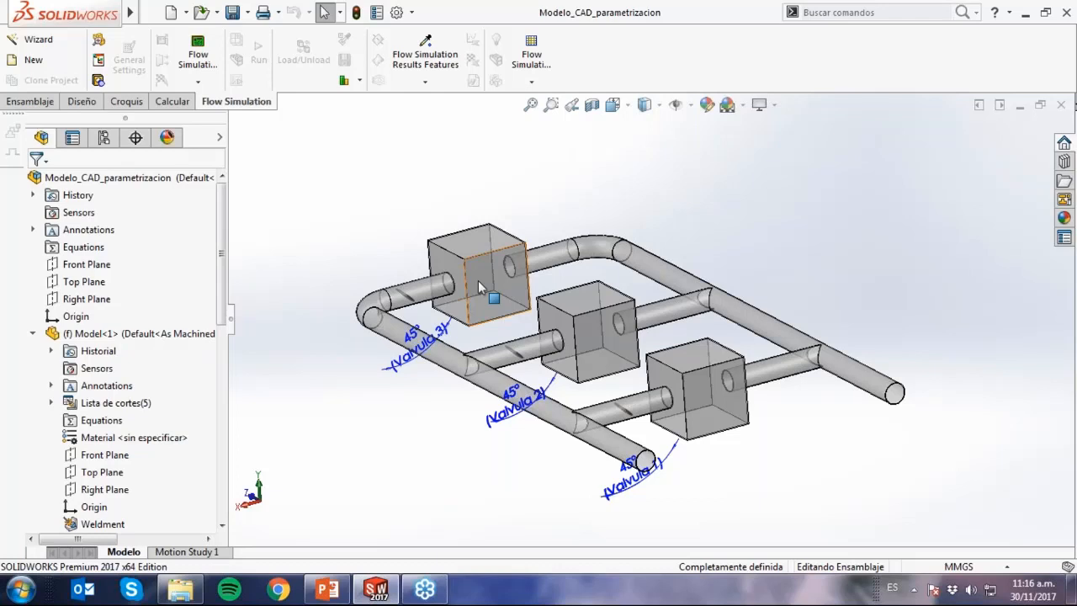
# Start a Flow Simulation geometry check and exclude the three valve components, leaving only Model-1 included.
pyautogui.scroll(-2, 515, 402)
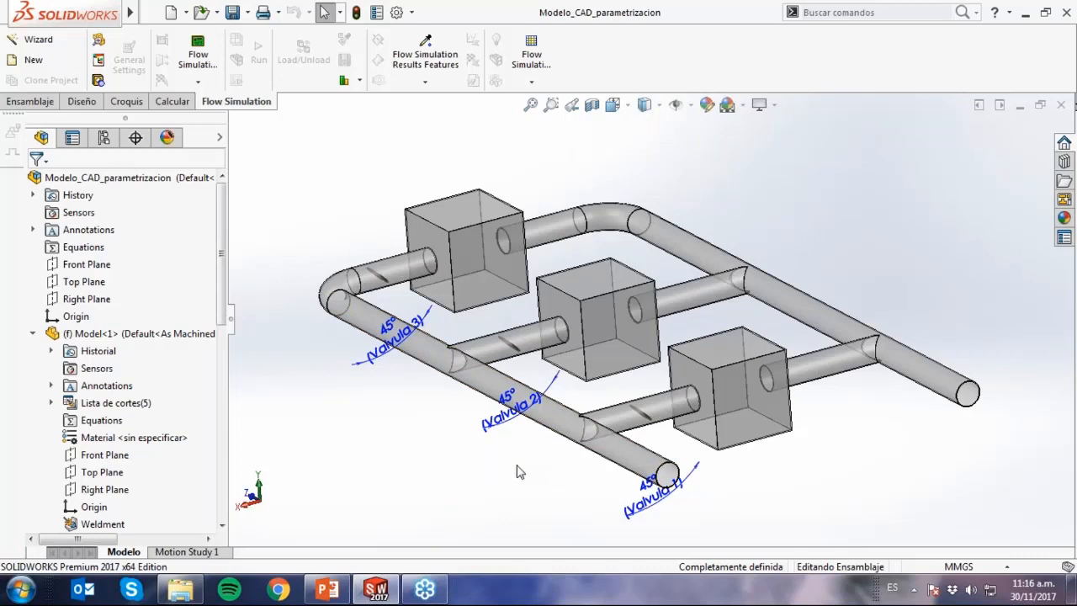
pyautogui.click(97, 42)
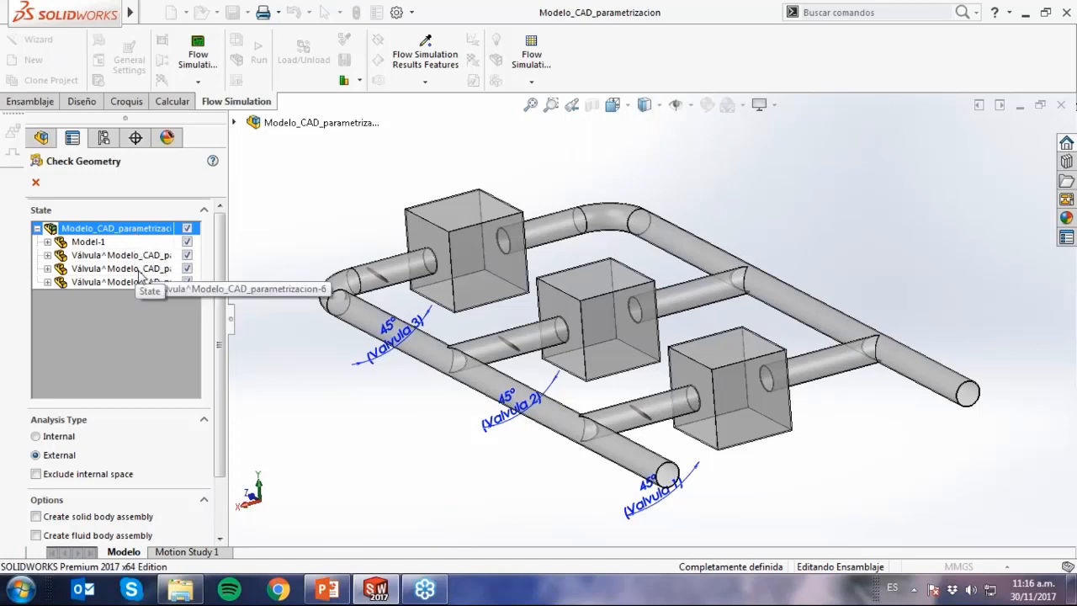
pyautogui.click(117, 246)
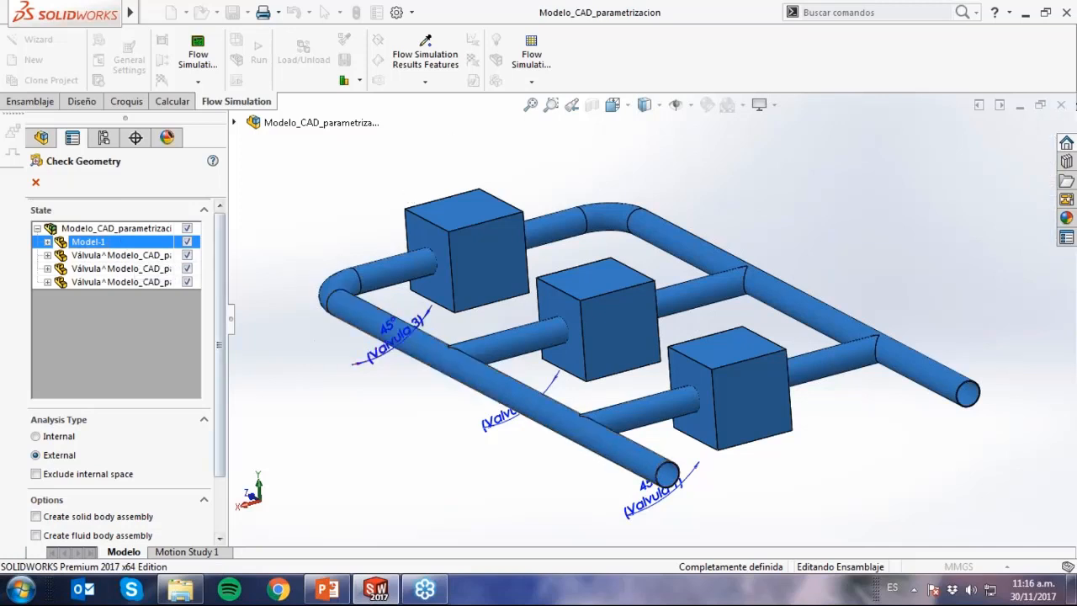
pyautogui.click(187, 256)
pyautogui.click(186, 268)
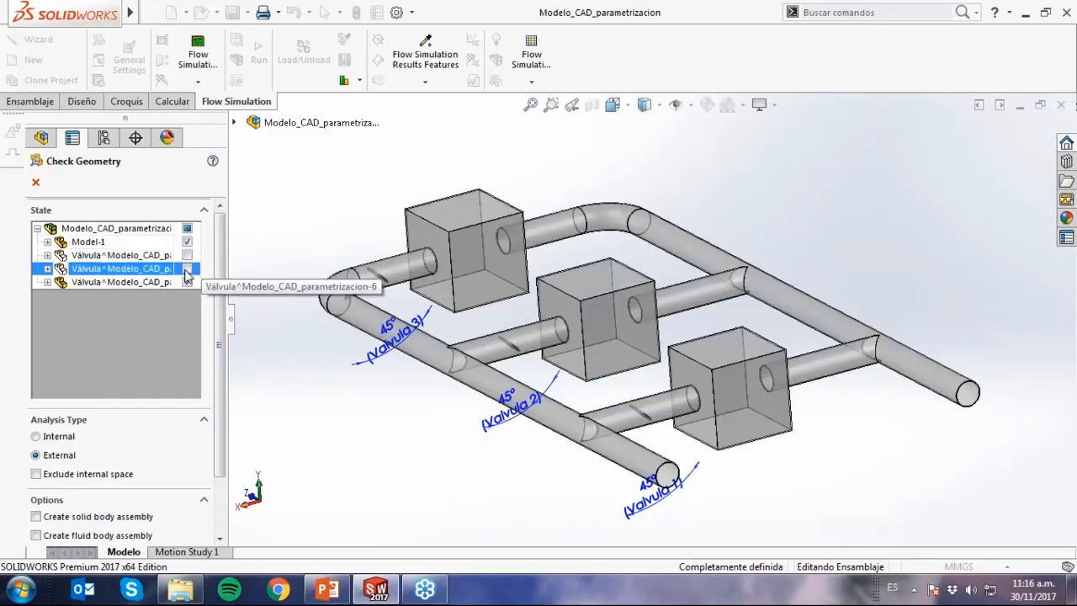
pyautogui.click(185, 281)
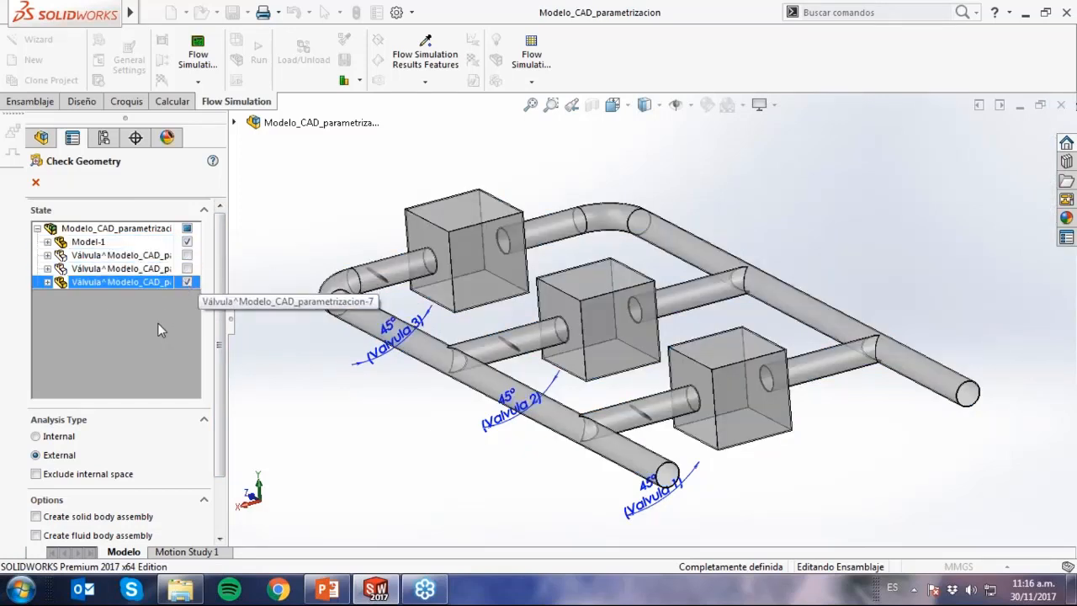
pyautogui.click(187, 282)
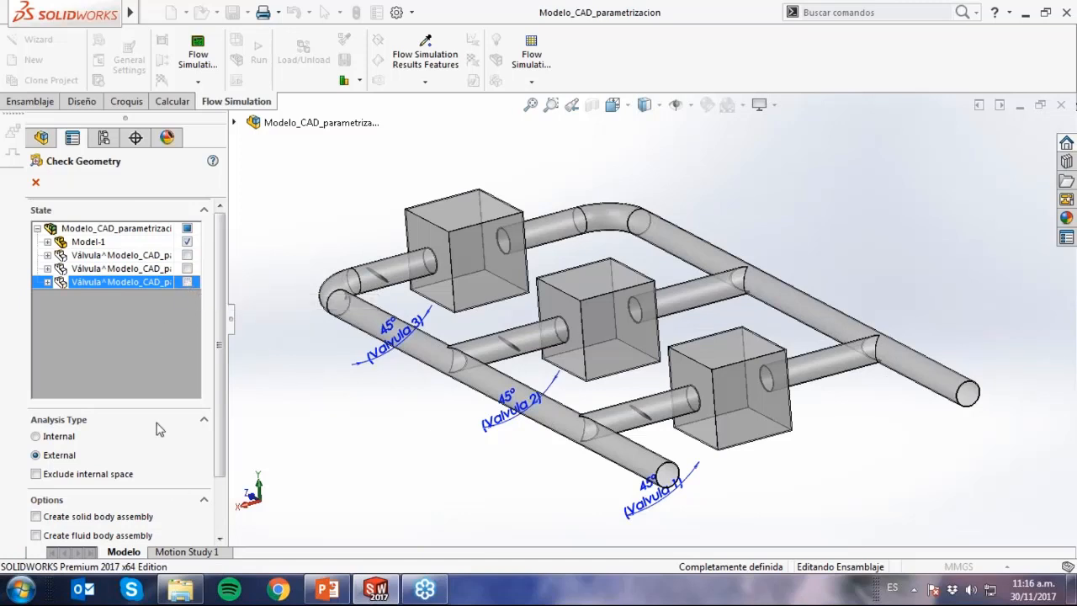
# Set the analysis type to Internal and run the geometry check.
pyautogui.click(44, 439)
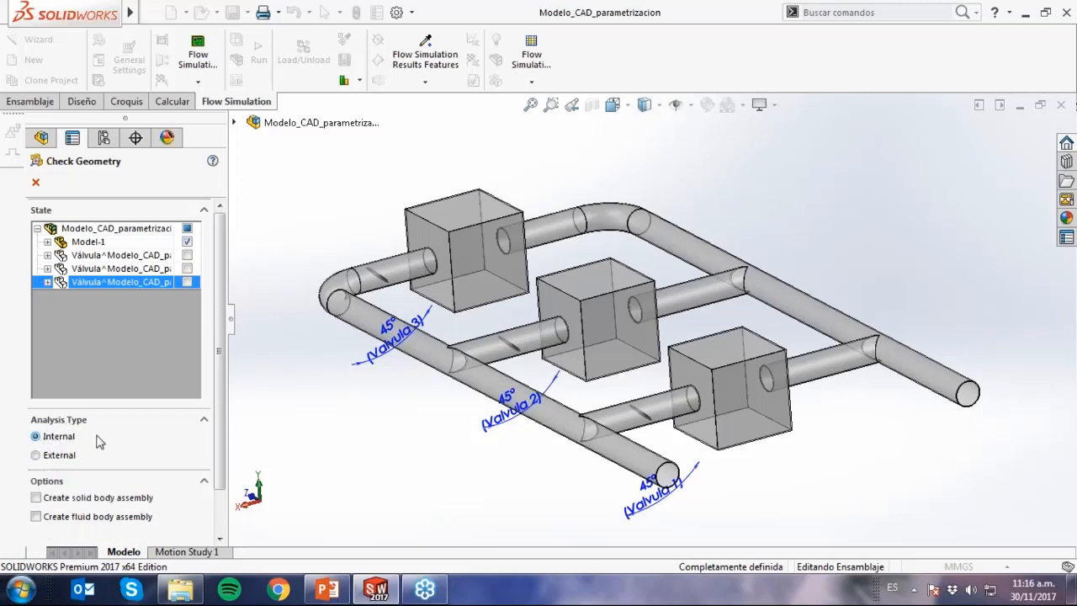
pyautogui.scroll(-2, 173, 464)
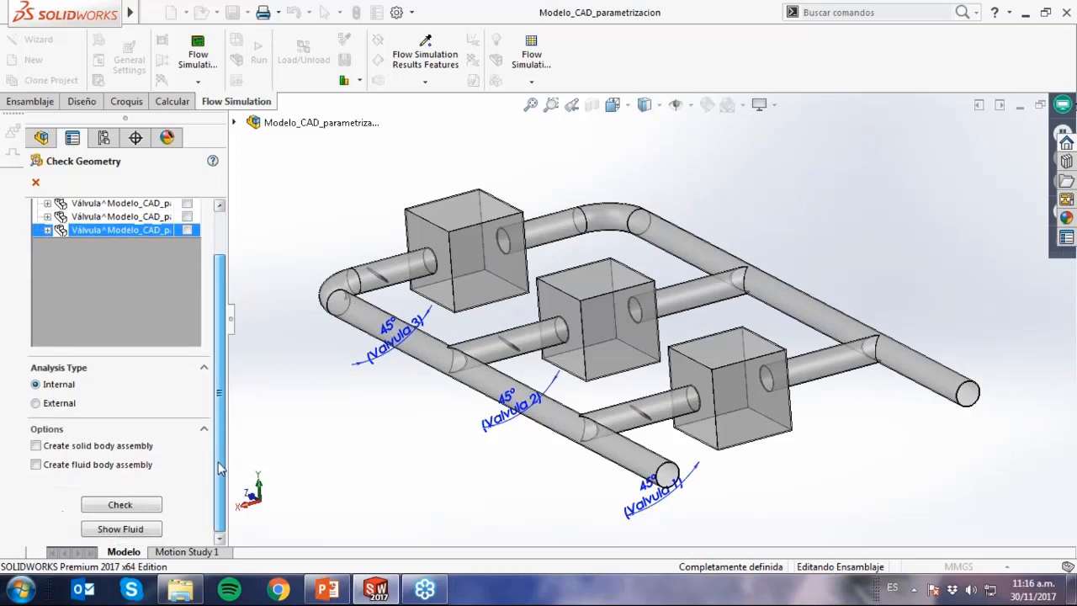
pyautogui.click(122, 505)
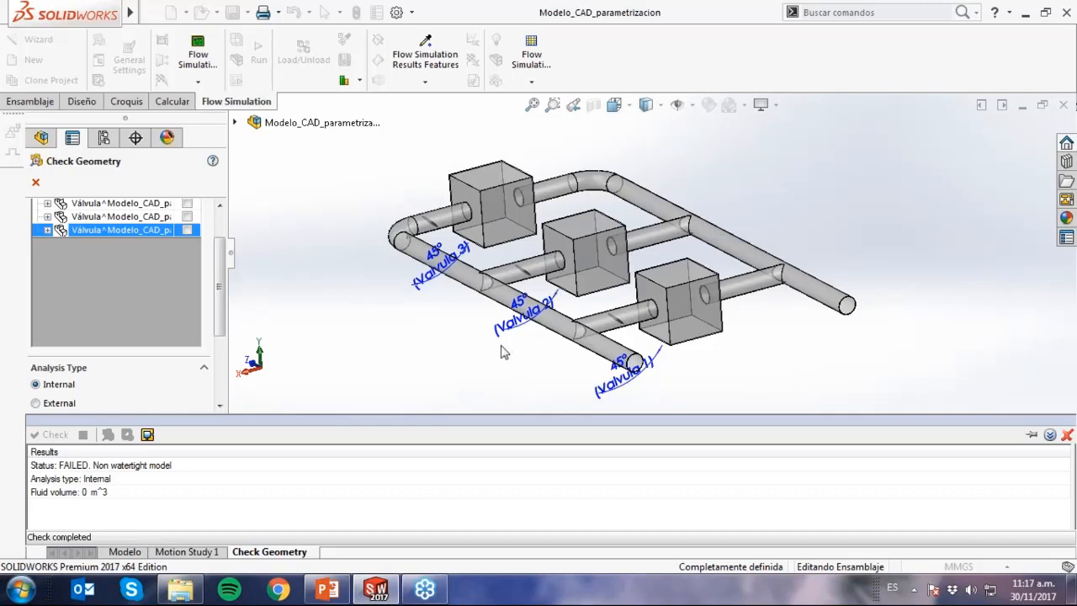
# Track the leak between the inner face of the open pipe near Valvula 1 and the adjacent box's outer face, and close the geometry check.
pyautogui.scroll(-2, 513, 346)
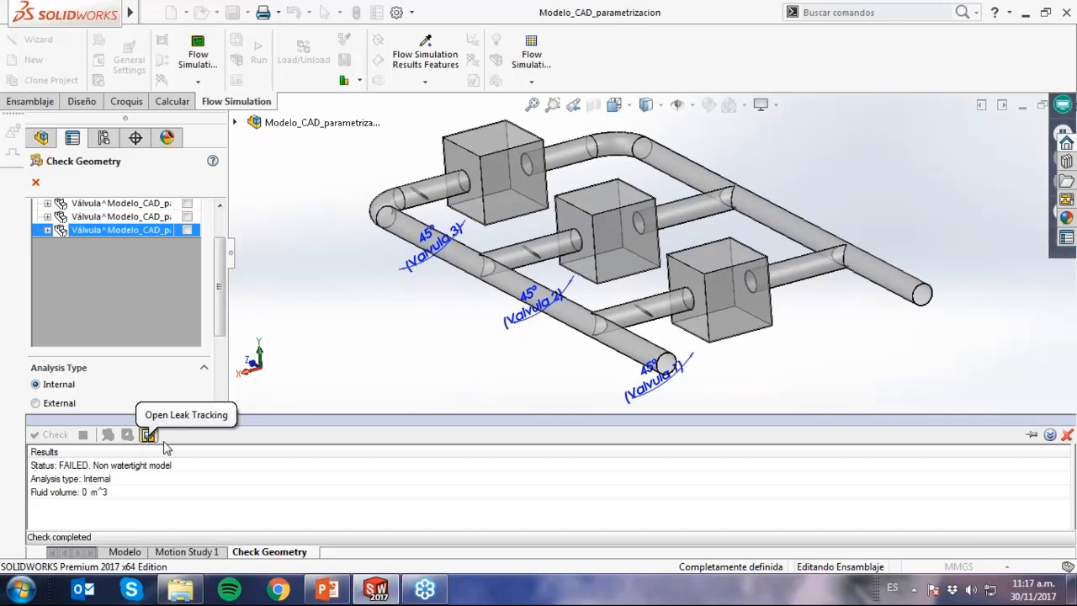
pyautogui.click(150, 436)
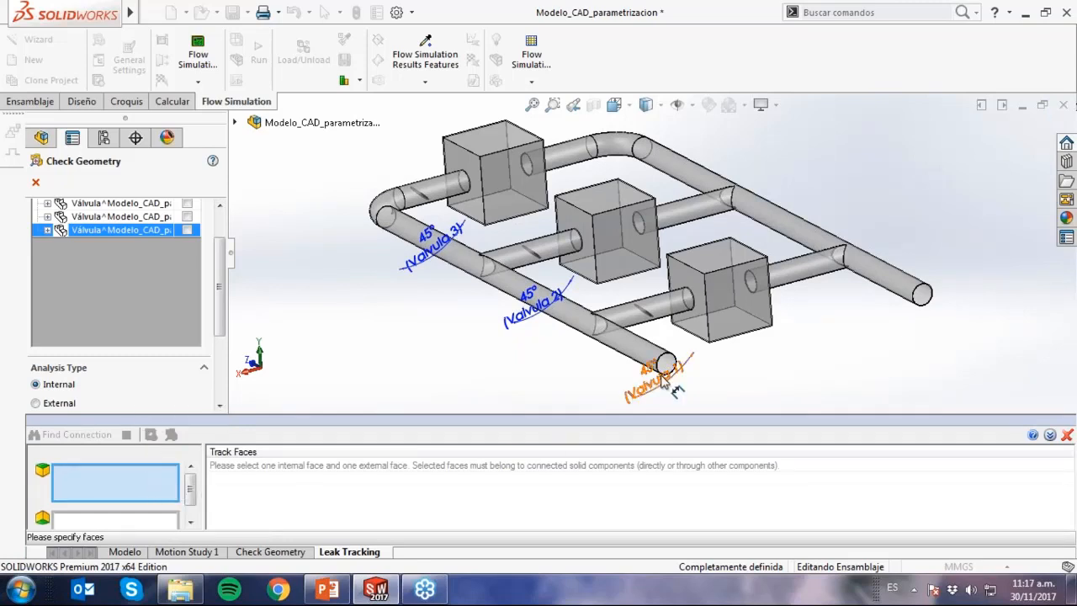
pyautogui.click(666, 367)
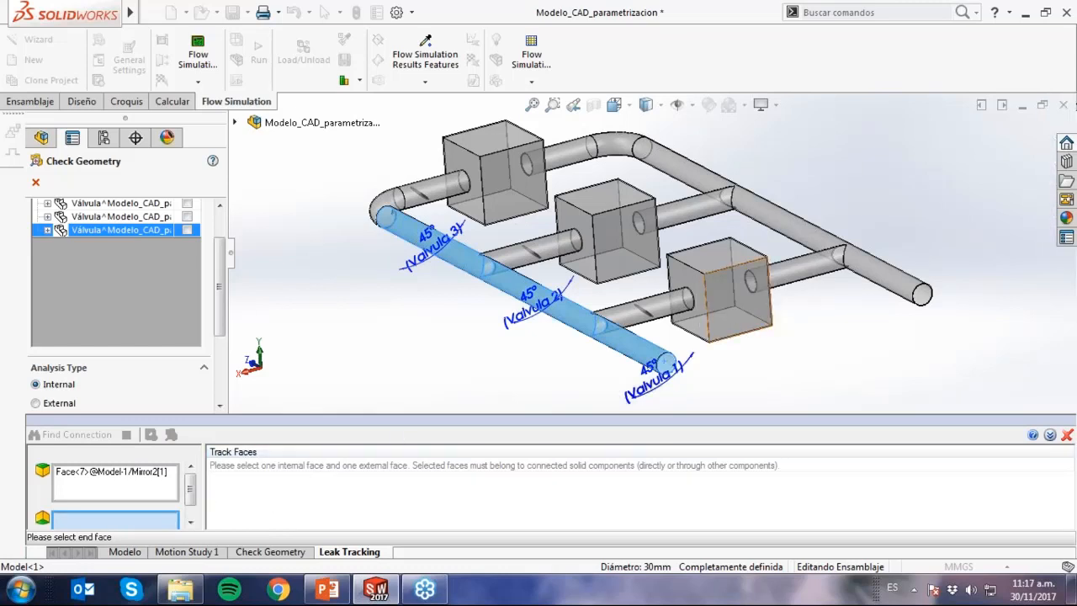
pyautogui.click(738, 328)
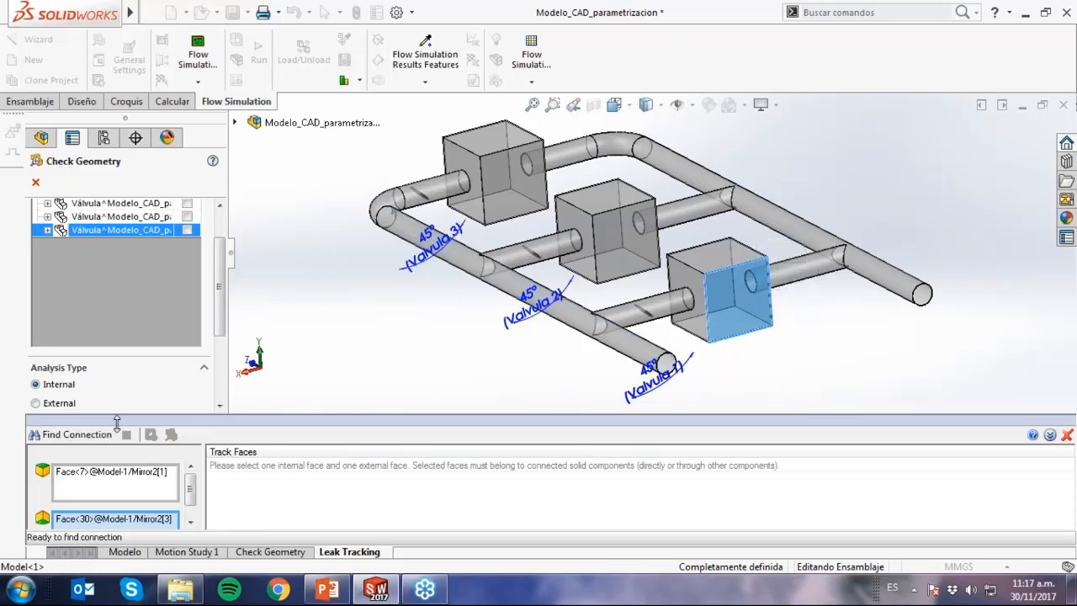
pyautogui.click(76, 434)
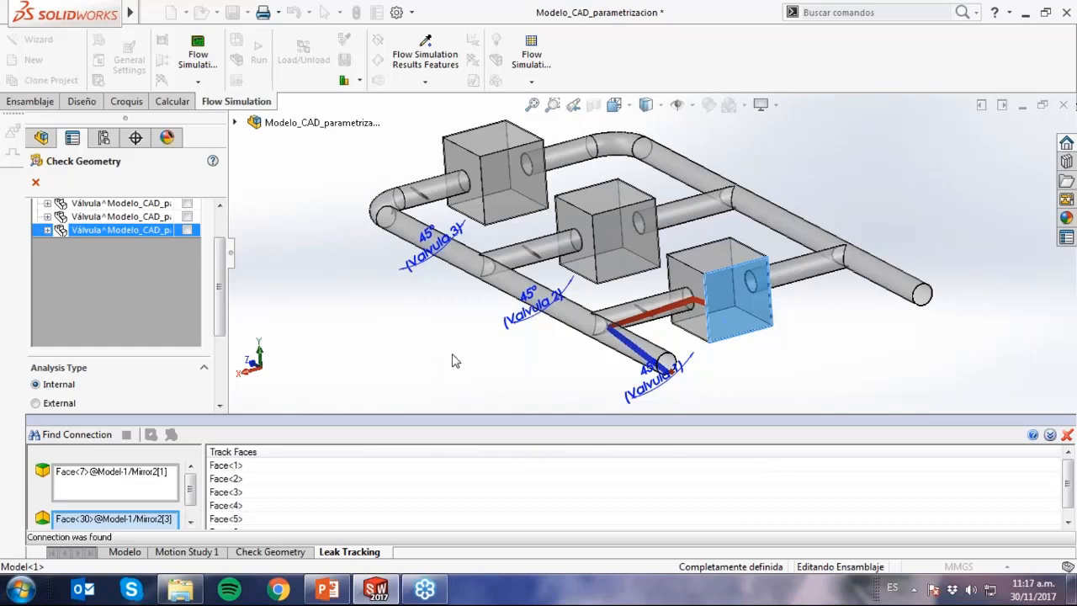
pyautogui.scroll(-4, 788, 379)
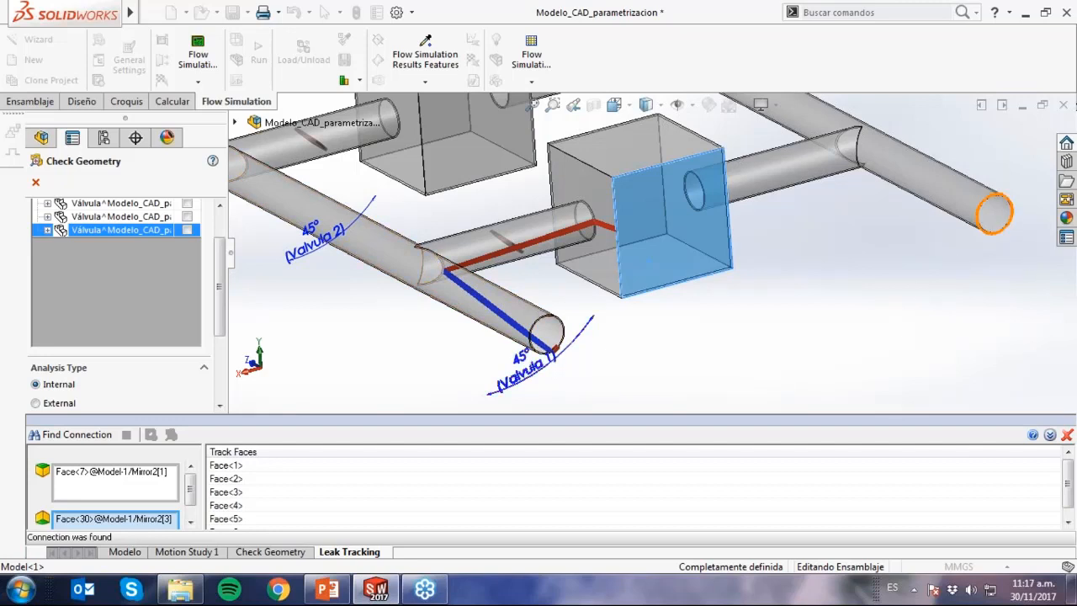
pyautogui.click(1067, 434)
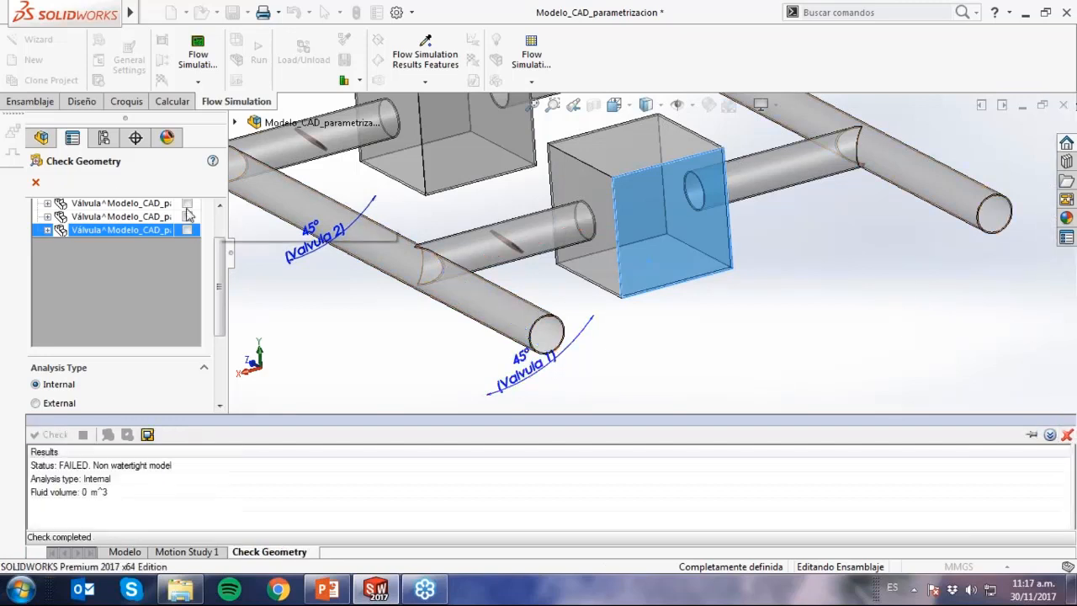
pyautogui.click(36, 181)
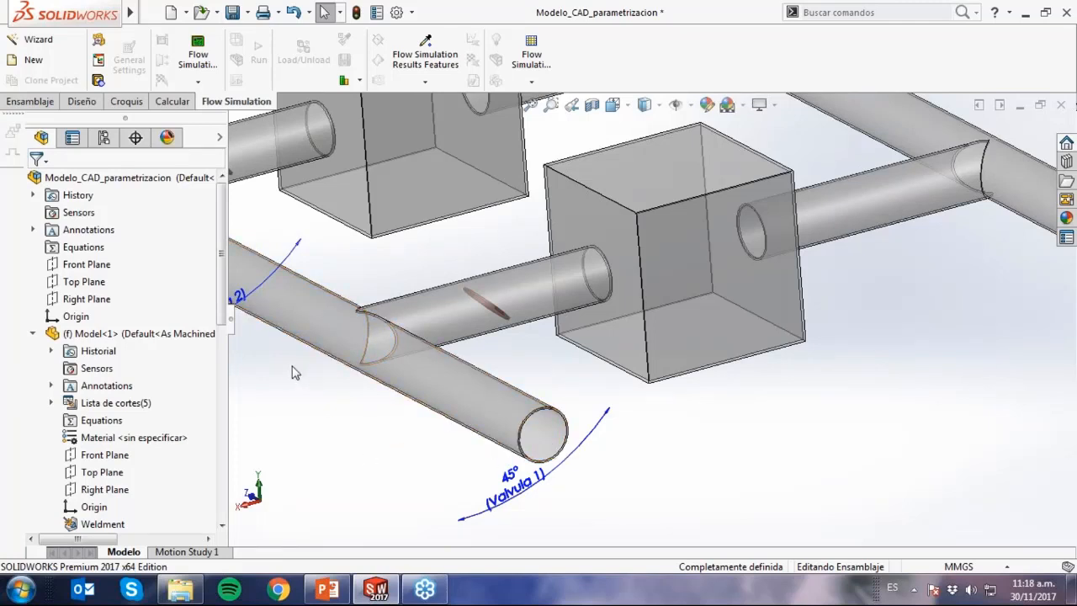
# Start Create Lids and select the annular end faces of the two open pipe ends.
pyautogui.click(99, 81)
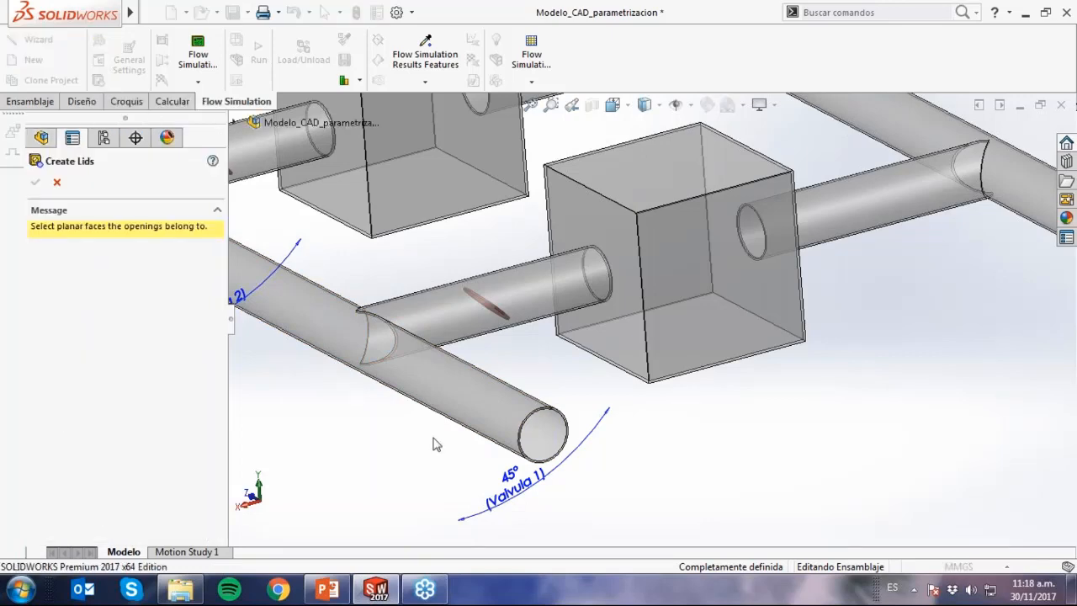
pyautogui.scroll(5, 564, 437)
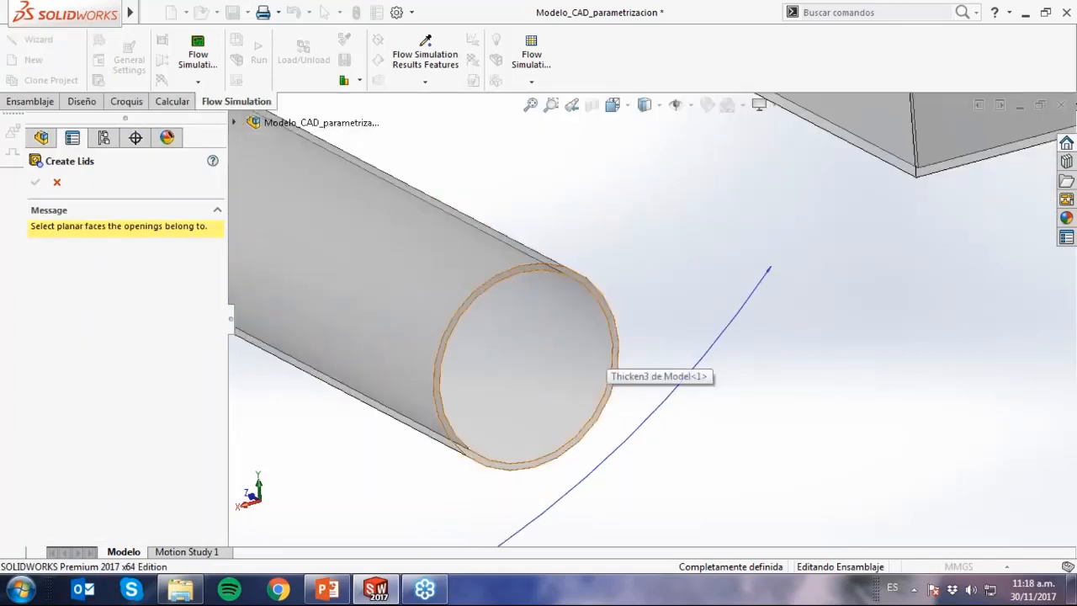
pyautogui.click(615, 340)
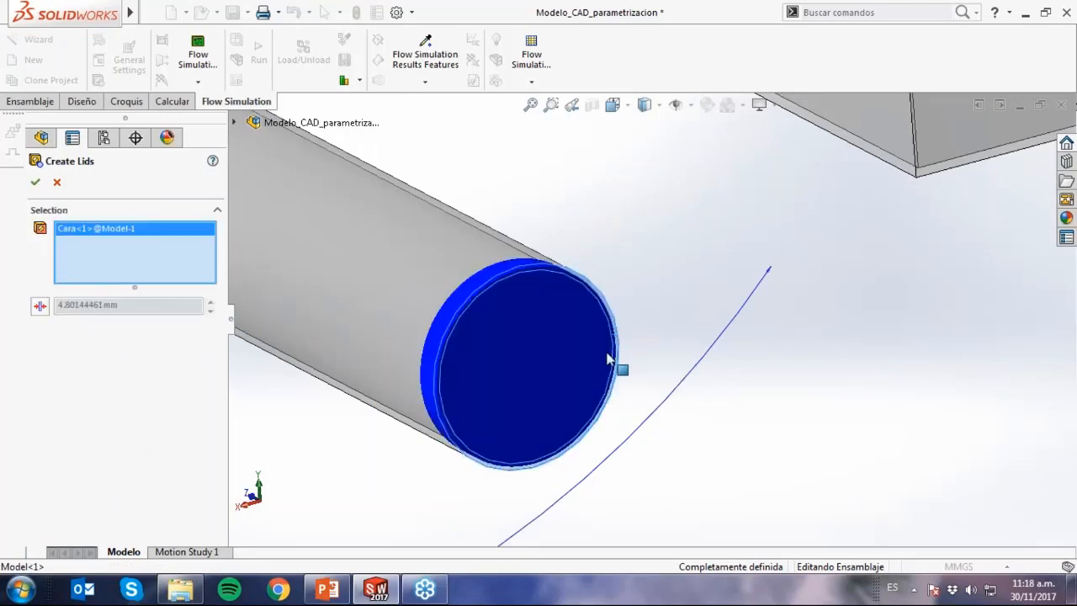
pyautogui.scroll(-2, 600, 384)
pyautogui.scroll(-3, 757, 344)
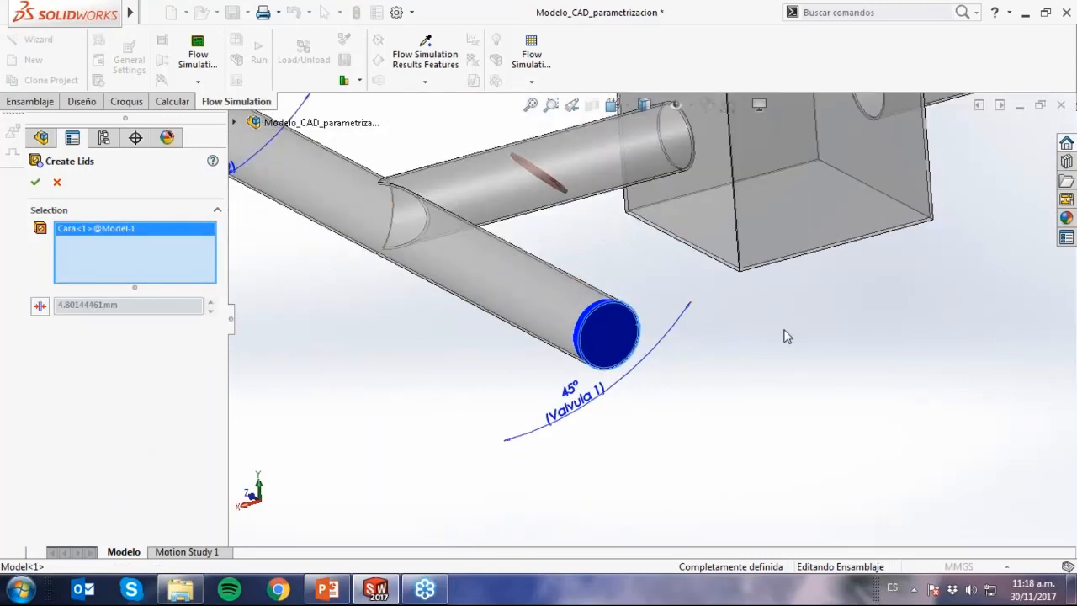
pyautogui.scroll(-3, 853, 320)
pyautogui.scroll(5, 887, 280)
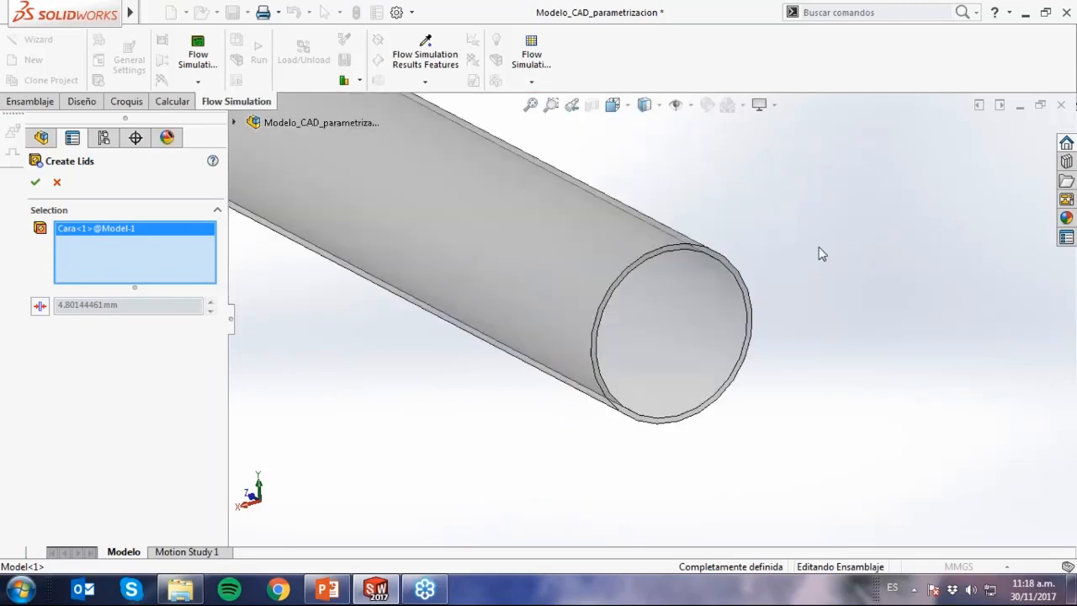
pyautogui.click(688, 293)
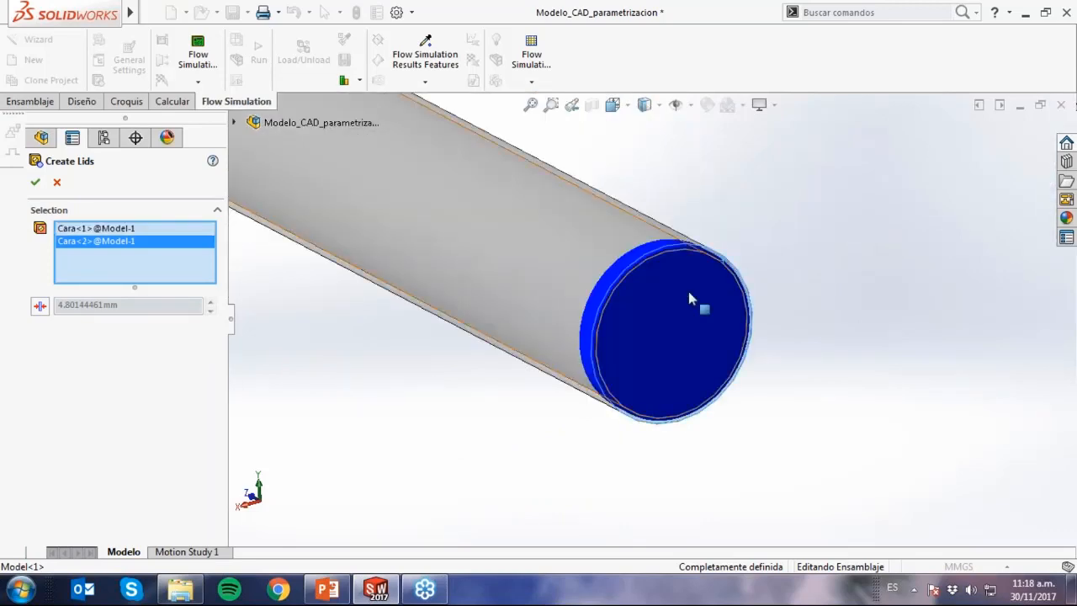
pyautogui.scroll(-8, 621, 323)
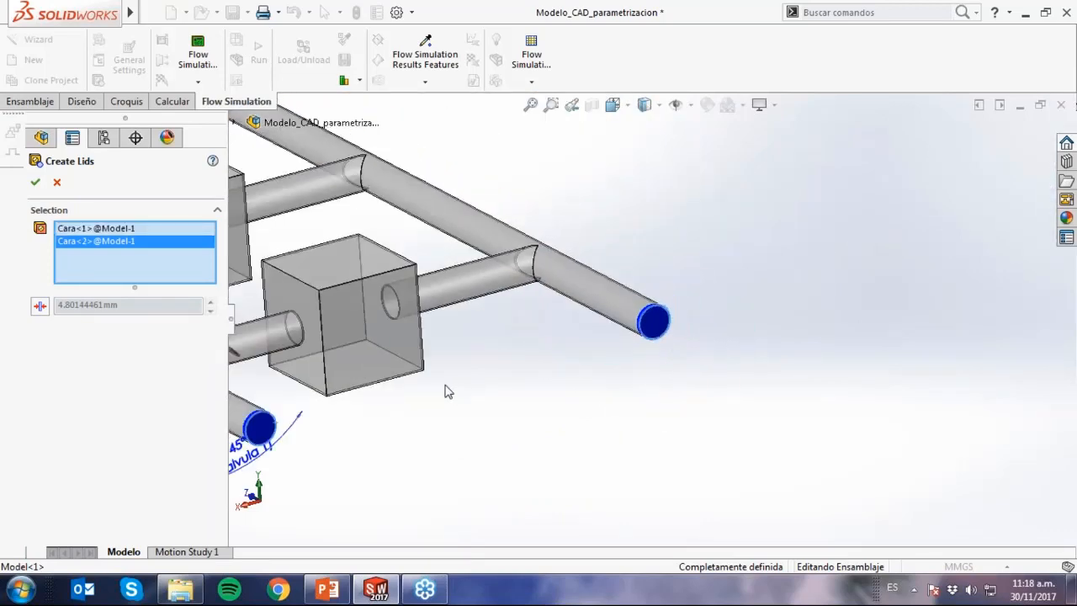
pyautogui.scroll(1, 428, 401)
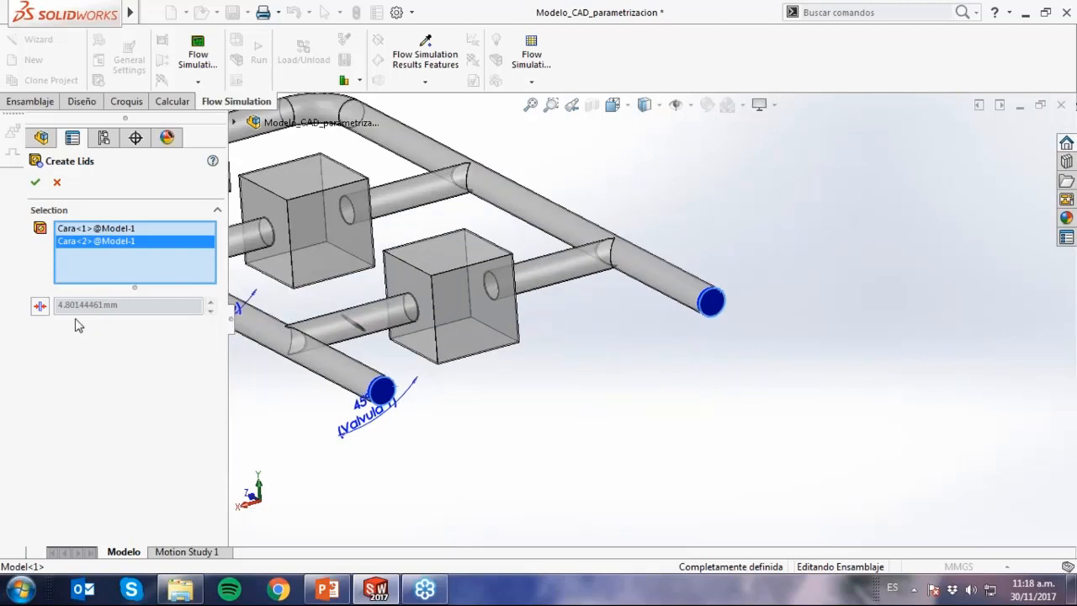
# Set the lid thickness manually to 1 mm and create the lids on both pipe ends.
pyautogui.click(39, 305)
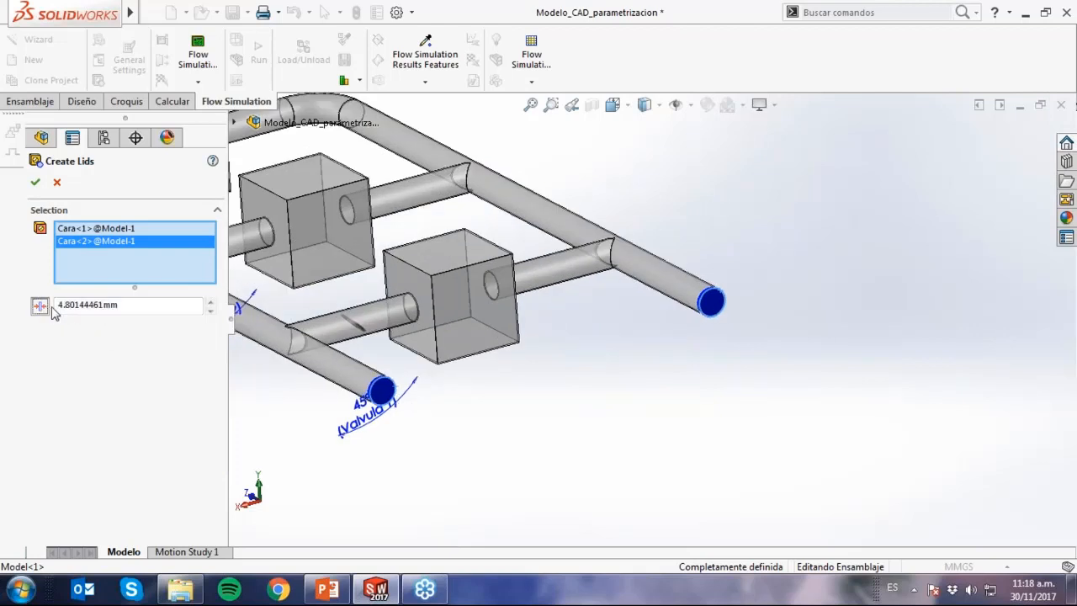
pyautogui.doubleClick(126, 308)
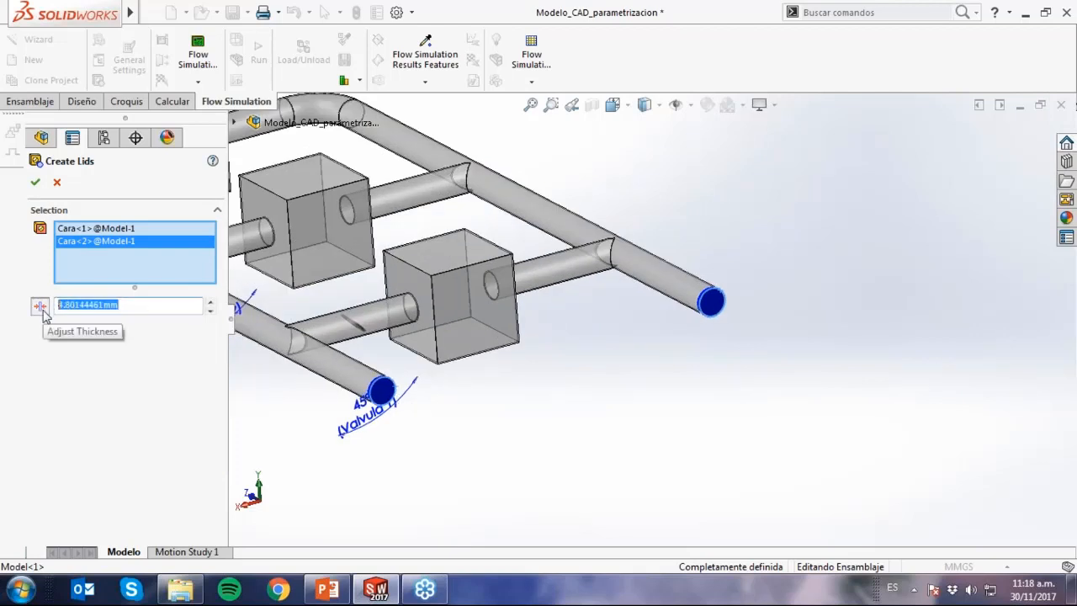
pyautogui.write('1')
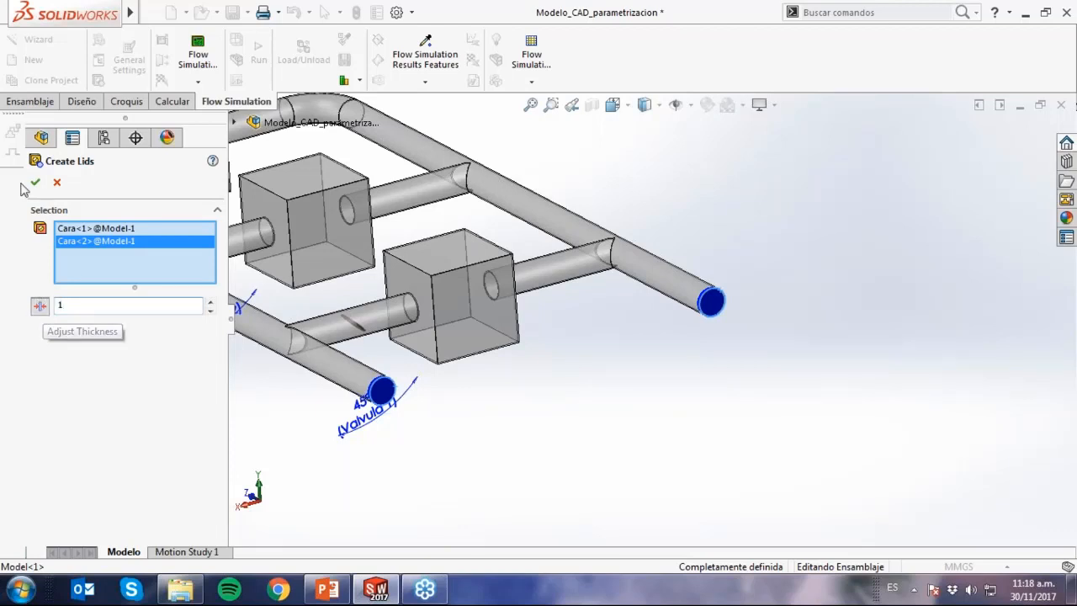
pyautogui.press('Return')
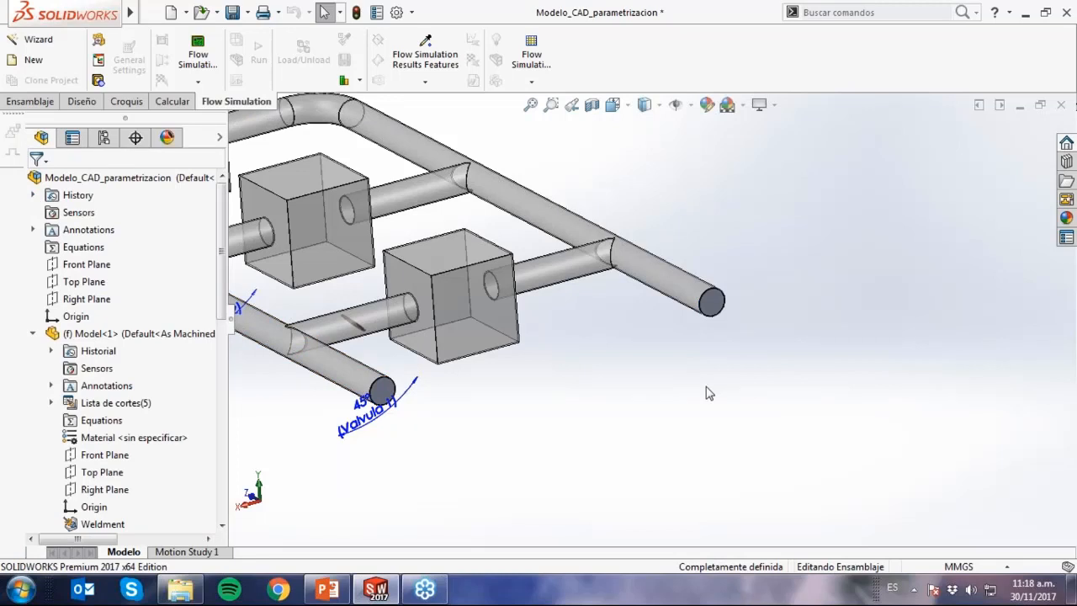
# Reopen the geometry check and exclude the three Válvula components from it.
pyautogui.scroll(-3, 651, 387)
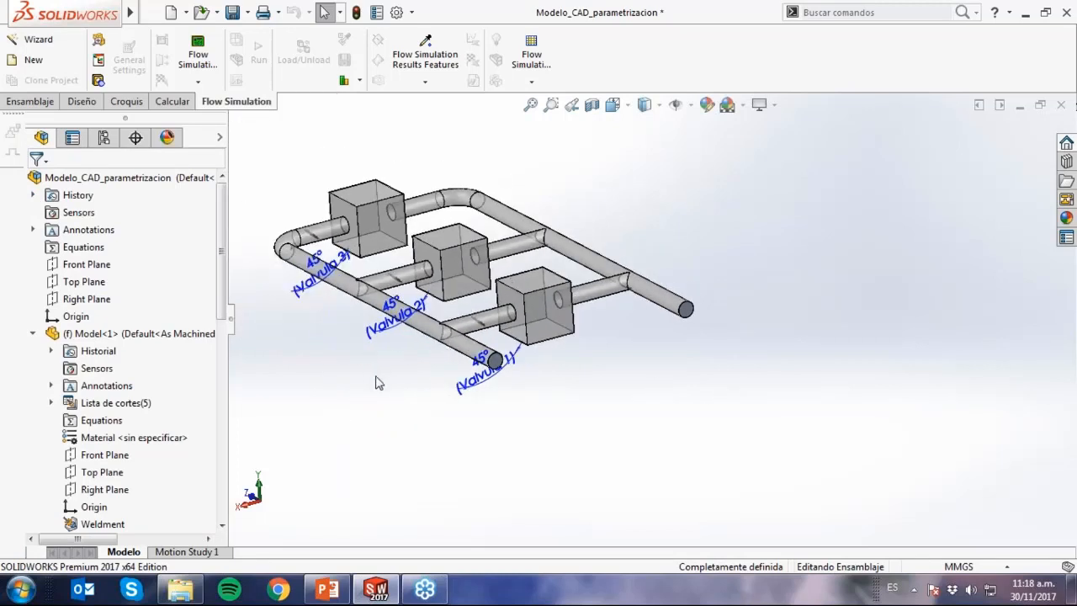
pyautogui.click(99, 40)
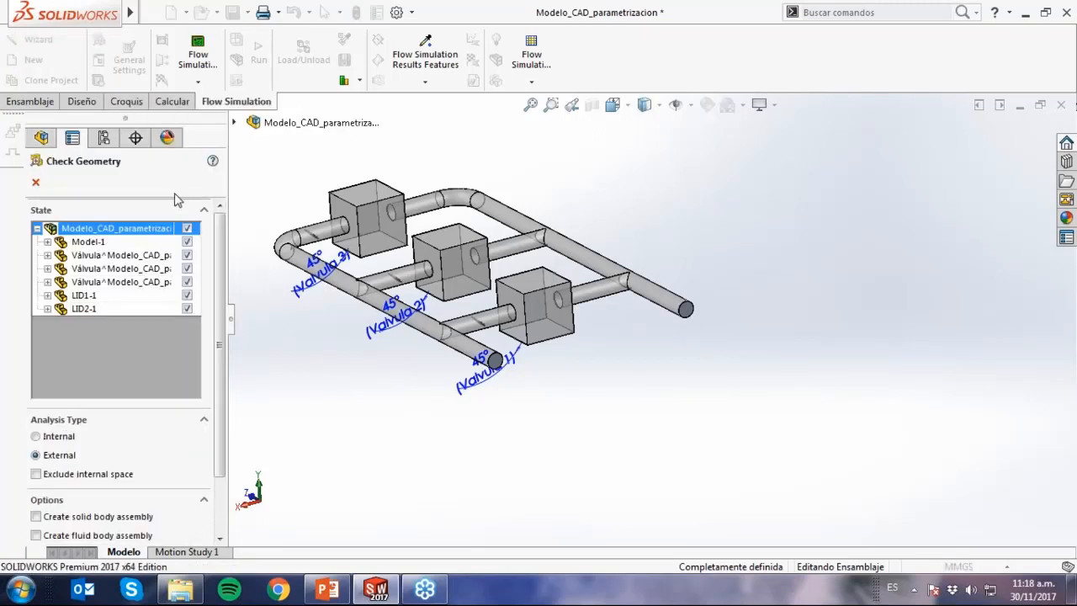
pyautogui.click(187, 256)
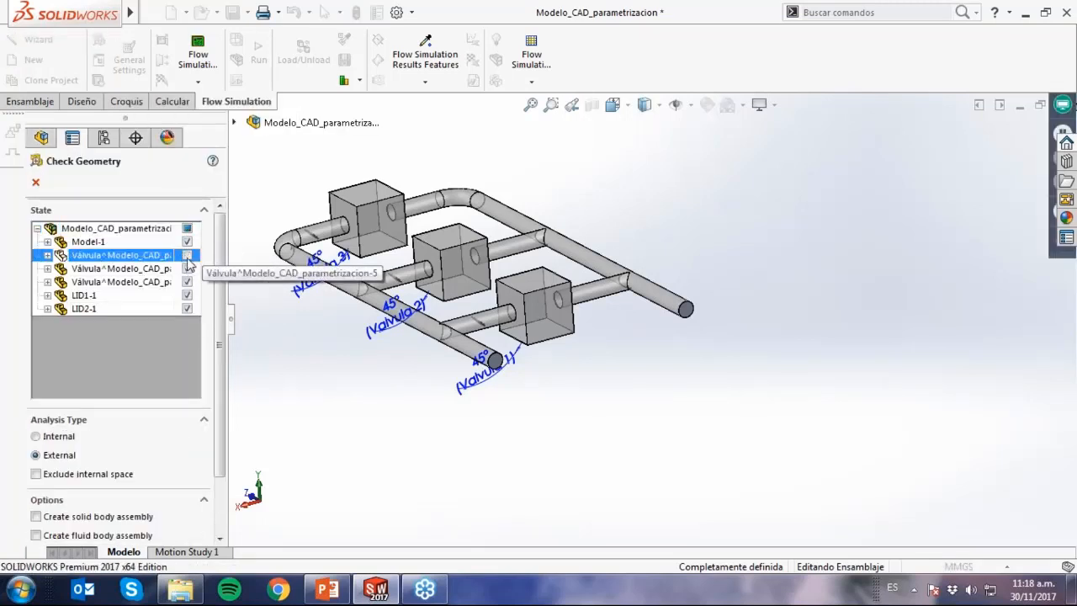
pyautogui.click(187, 269)
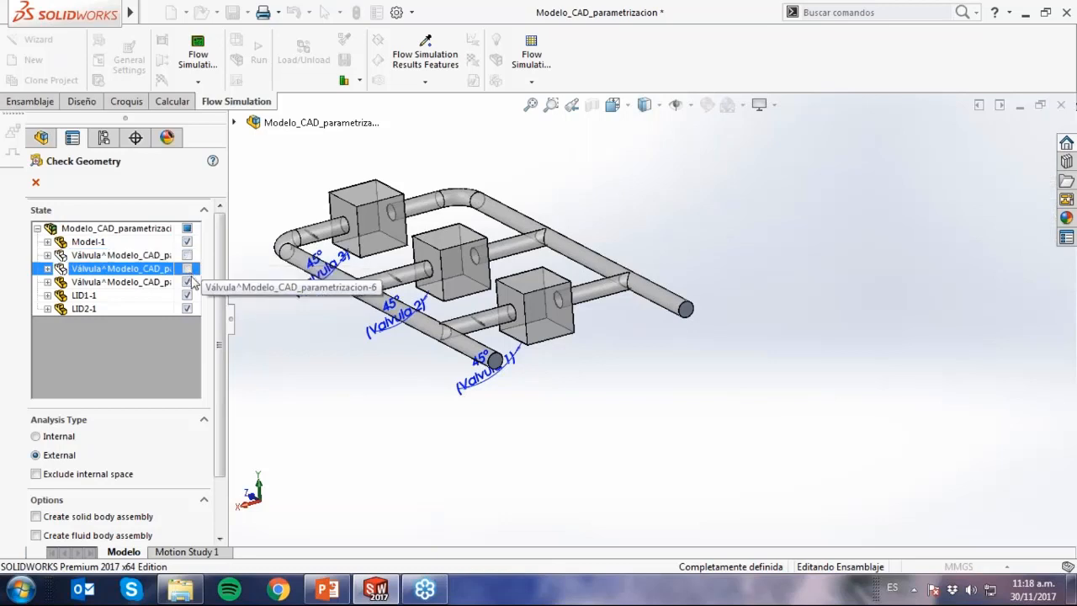
pyautogui.click(187, 282)
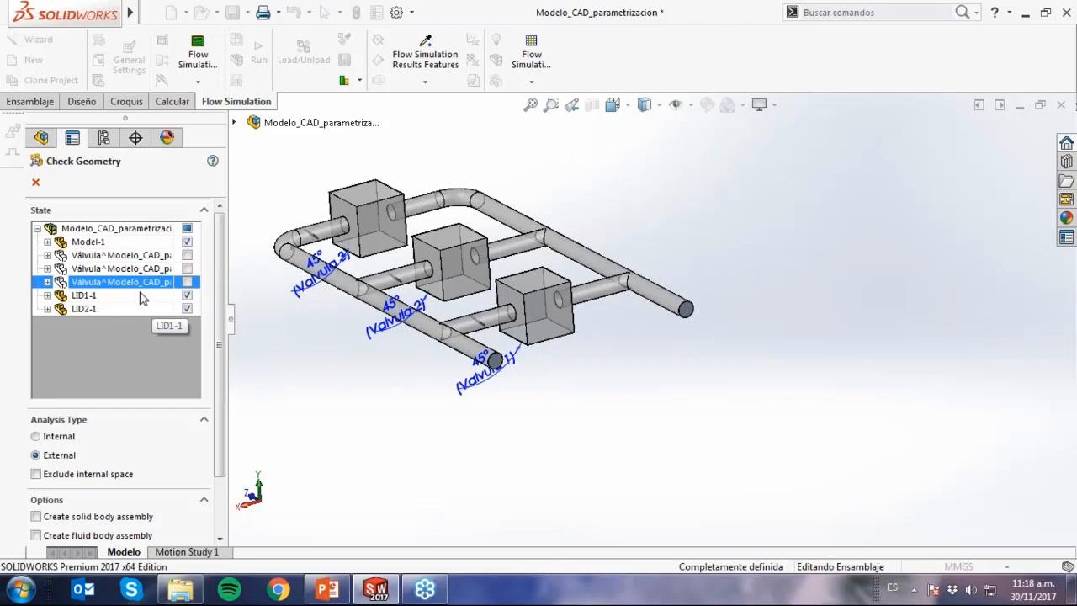
# Set the analysis type to Internal, run the geometry check on the remaining components and close it.
pyautogui.click(55, 439)
pyautogui.scroll(-2, 217, 438)
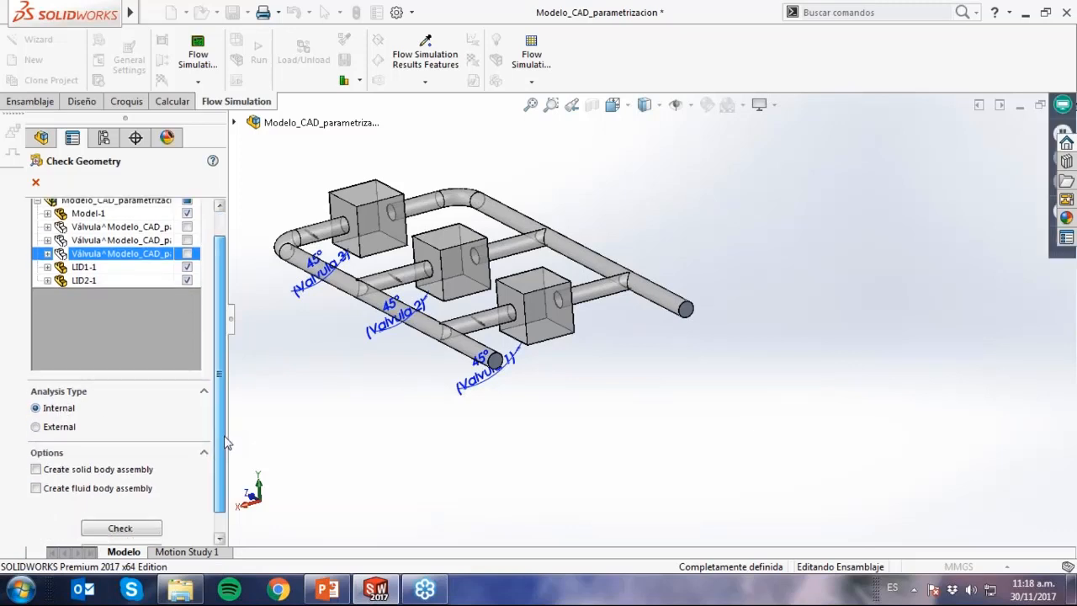
pyautogui.click(138, 506)
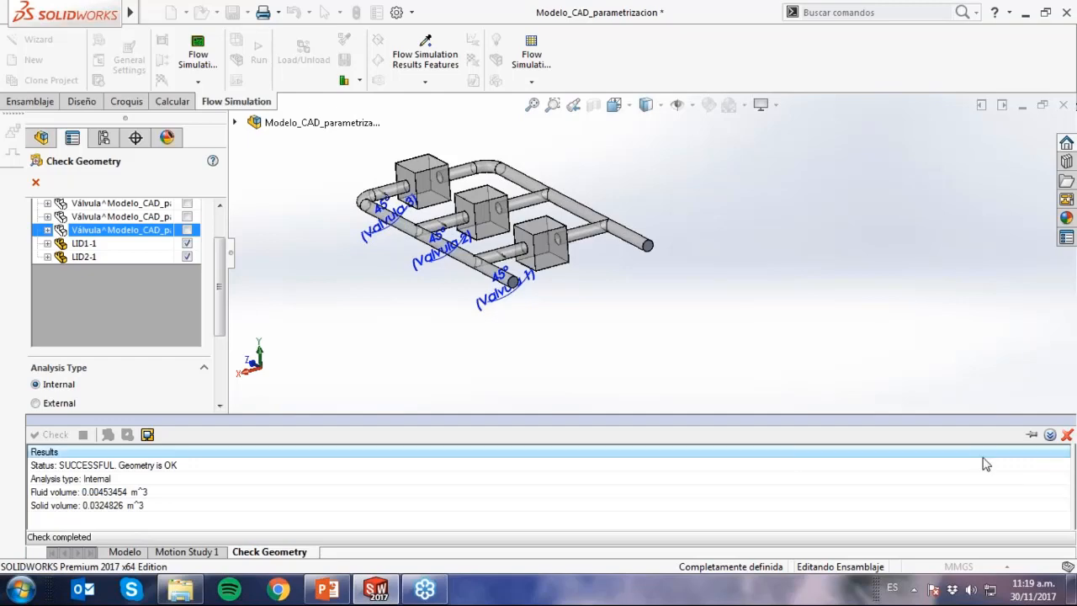
pyautogui.click(36, 182)
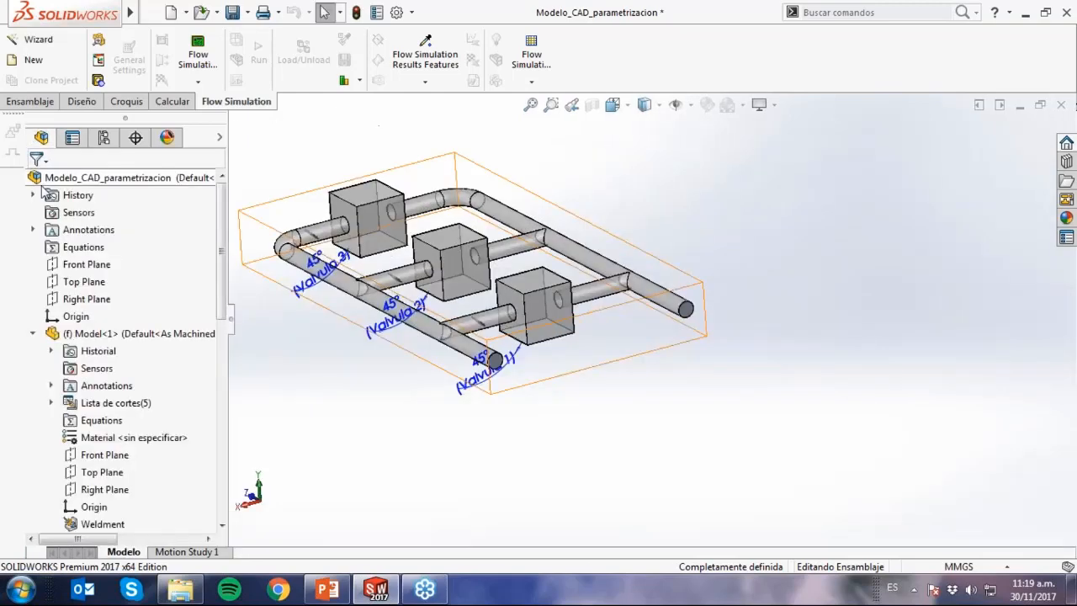
# Start a new flow project with the Wizard and name it Camaras, using the current configuration.
pyautogui.scroll(-4, 330, 238)
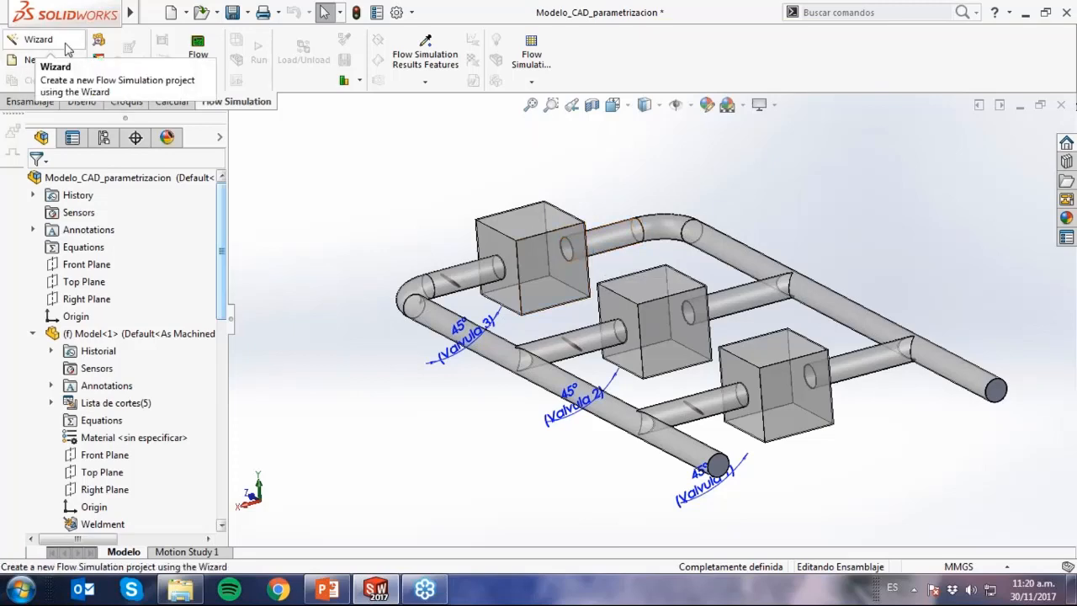
pyautogui.click(38, 40)
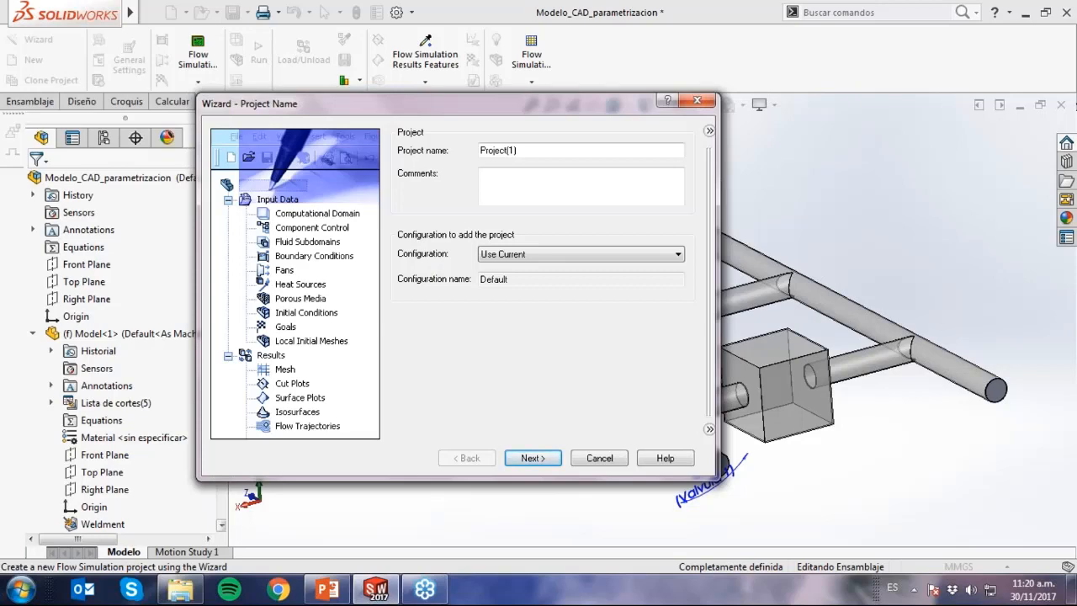
pyautogui.moveTo(230, 110); pyautogui.dragTo(162, 79)
pyautogui.moveTo(471, 121); pyautogui.dragTo(385, 120)
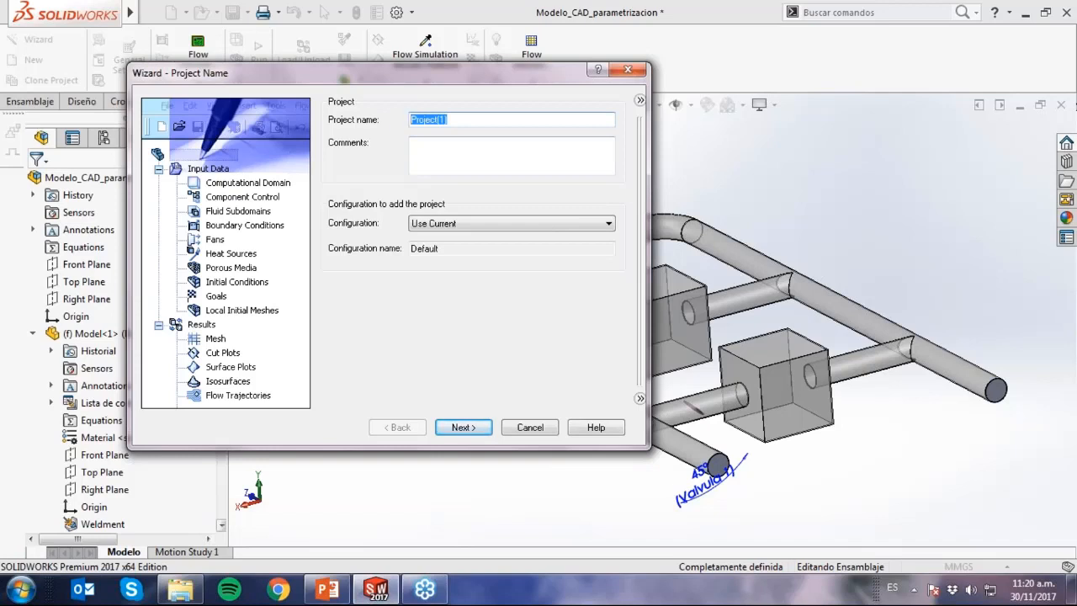
pyautogui.write('Camaras')
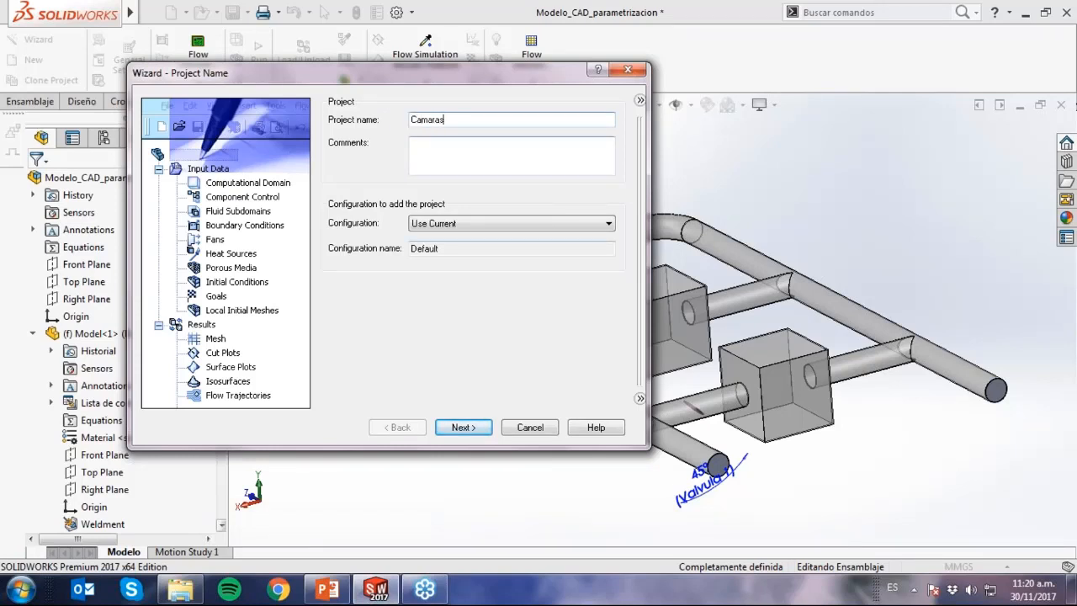
pyautogui.click(481, 426)
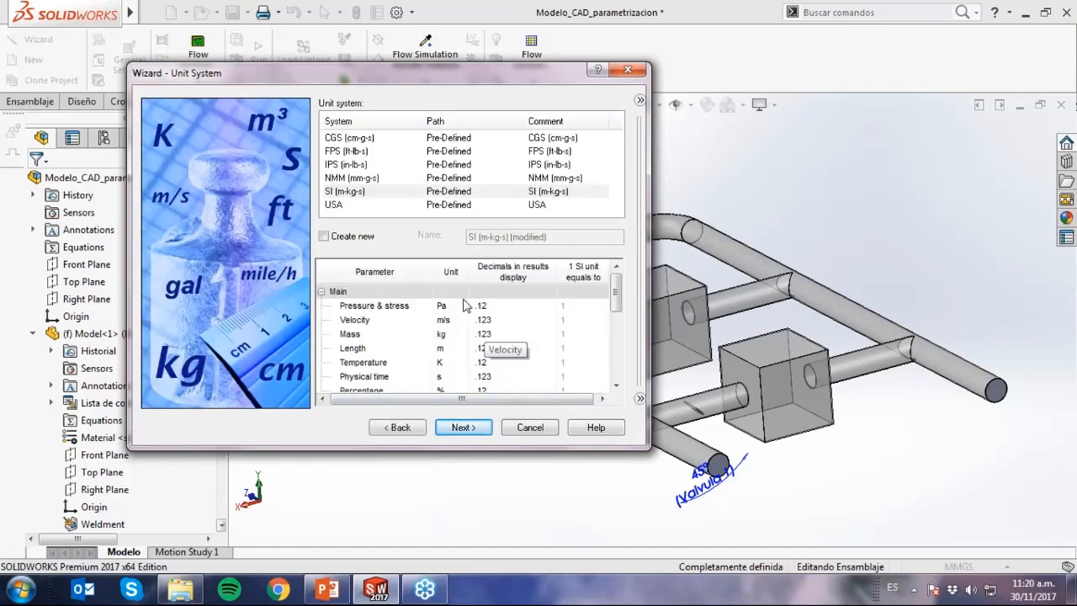
# Choose the SI (m-kg-s) unit system and set the angle unit under Geometrical Characteristic to degrees.
pyautogui.click(410, 197)
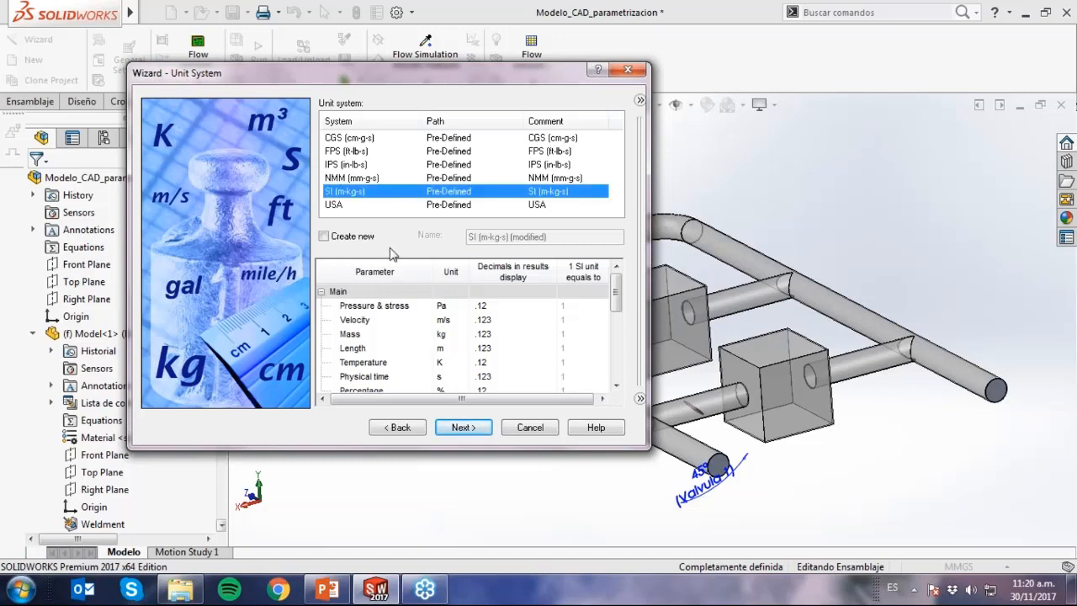
pyautogui.click(321, 292)
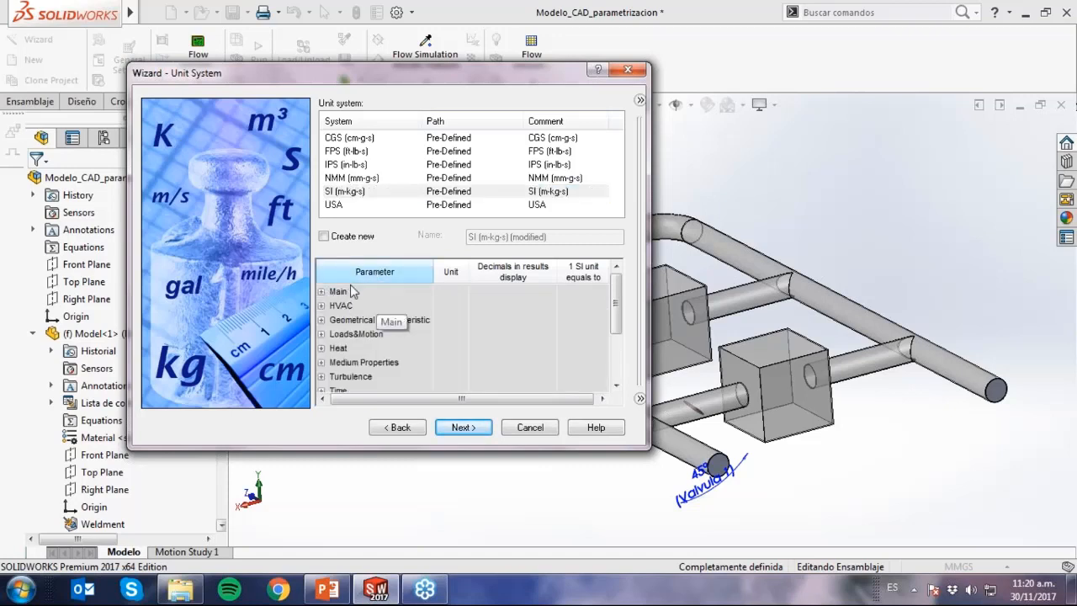
pyautogui.click(322, 320)
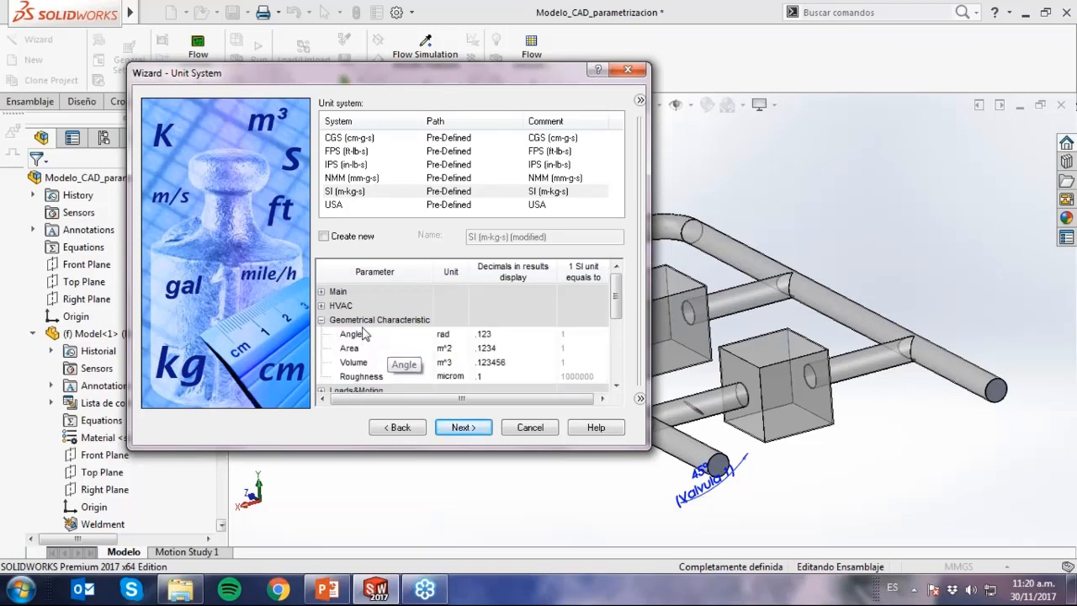
pyautogui.click(458, 334)
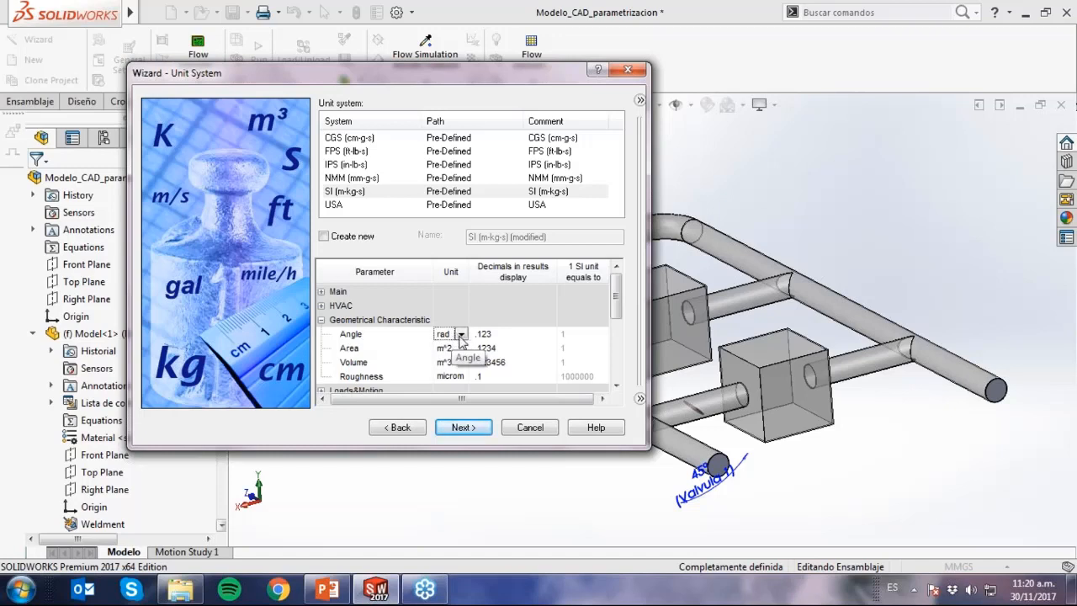
pyautogui.click(462, 334)
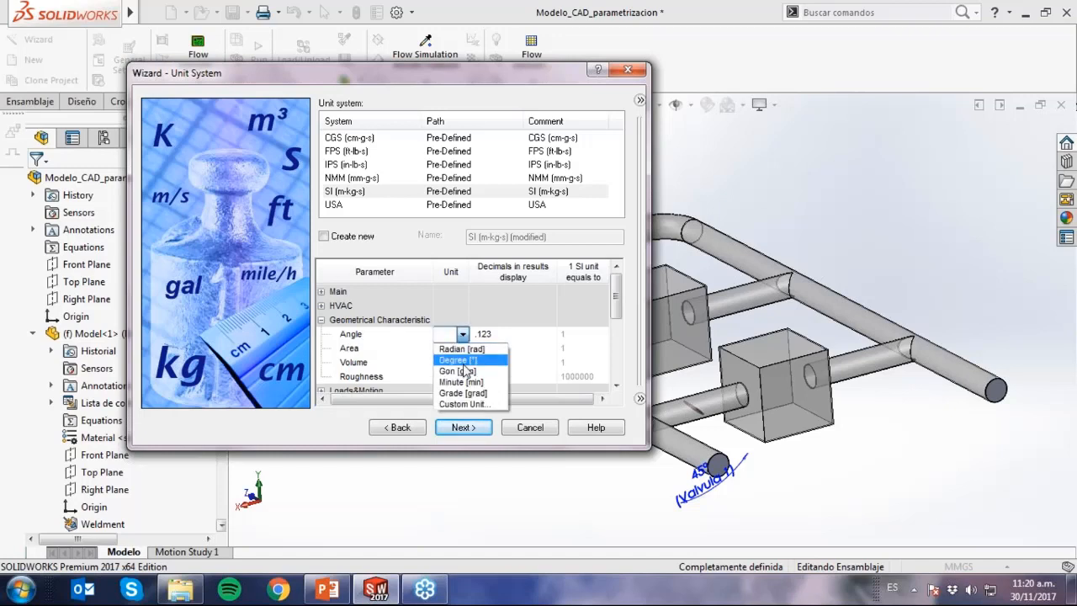
pyautogui.click(458, 359)
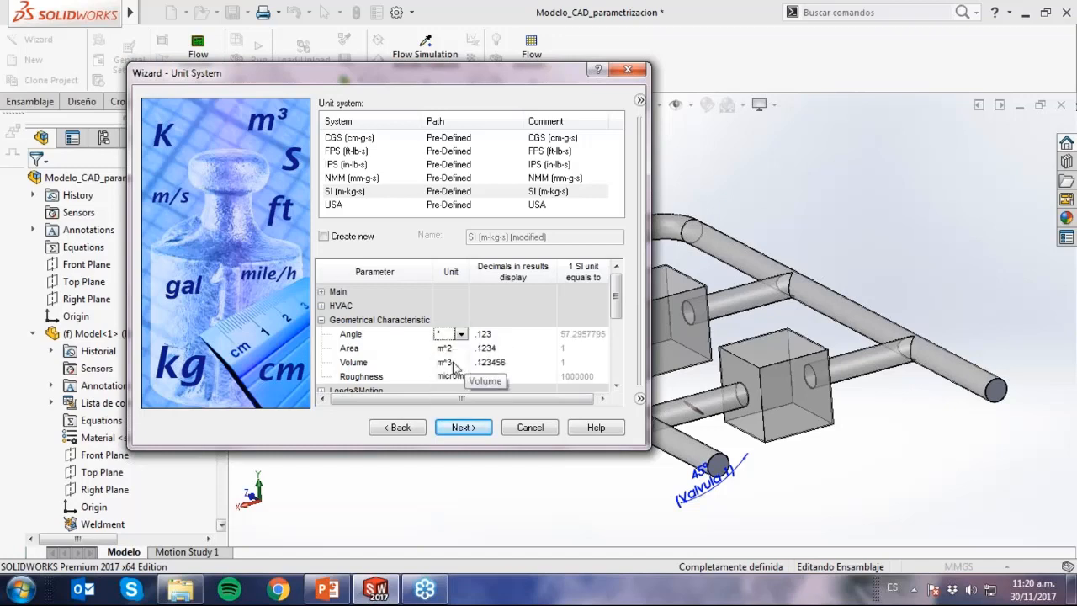
pyautogui.click(464, 427)
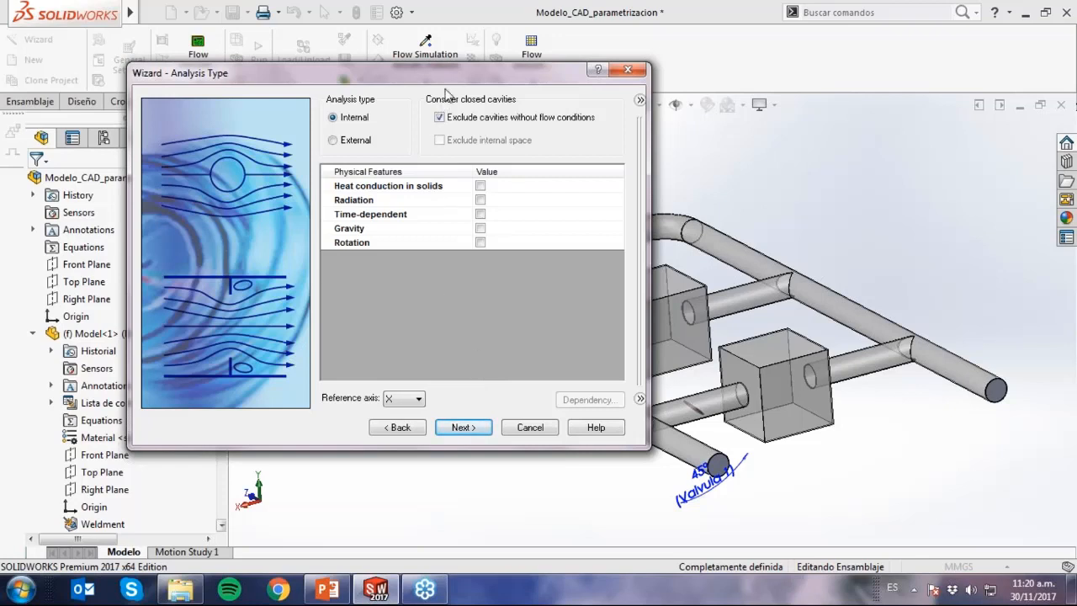
# Enable gravity for the internal analysis, keeping the default components with Y at -9.81 m/s^2.
pyautogui.moveTo(446, 80); pyautogui.dragTo(328, 62)
pyautogui.click(361, 210)
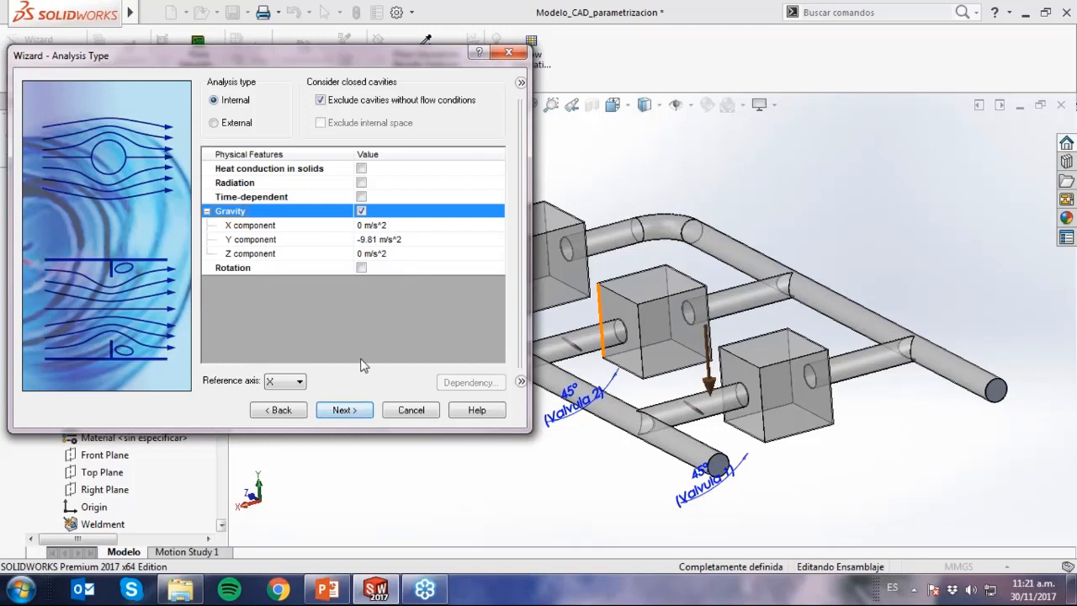
pyautogui.click(345, 409)
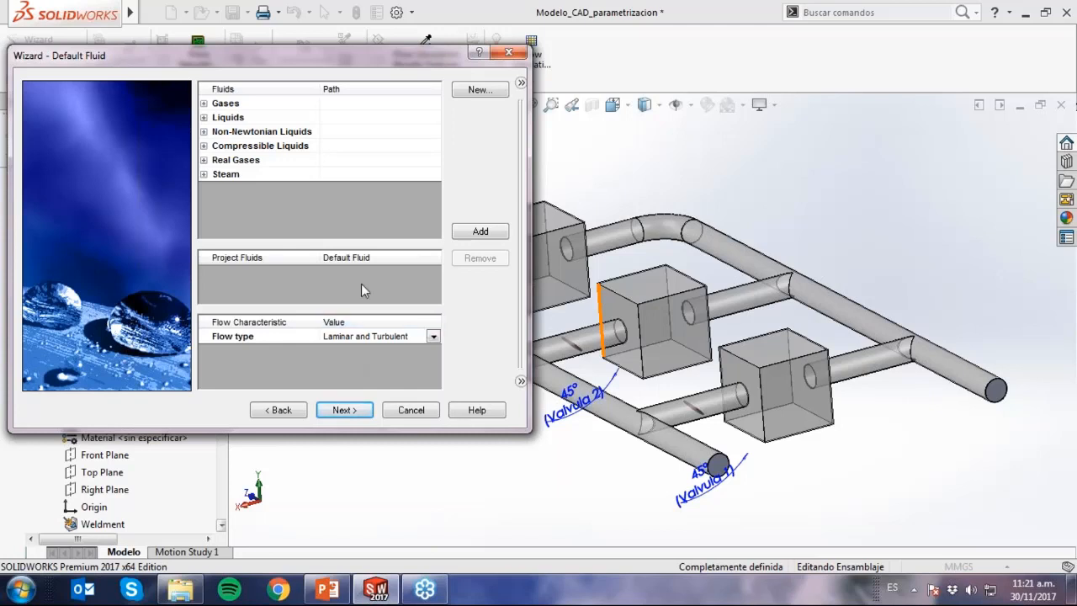
# Add Water from the pre-defined liquids as the project's default fluid.
pyautogui.doubleClick(216, 123)
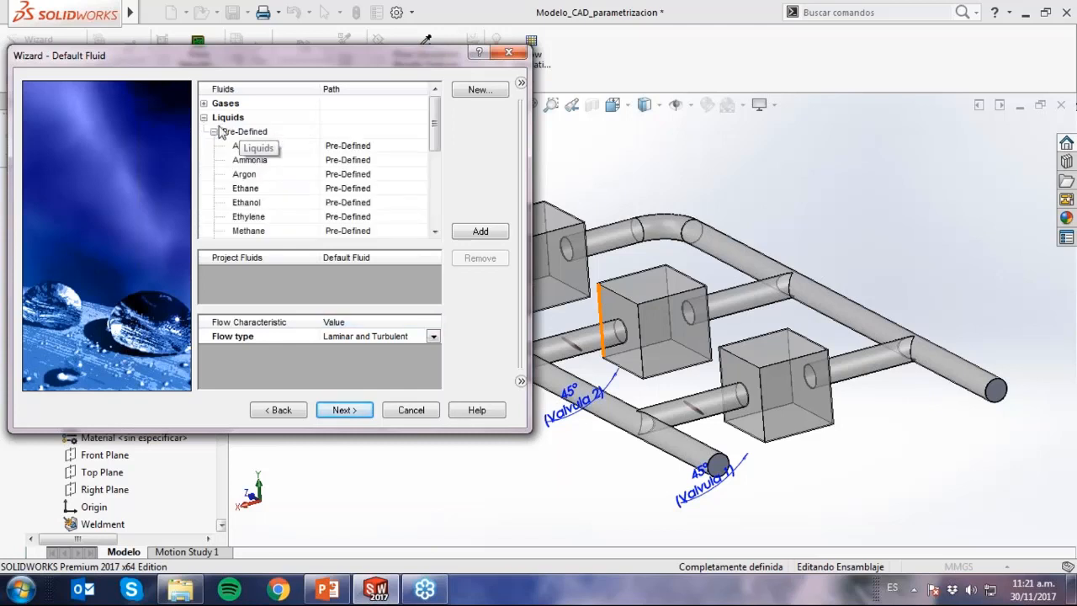
pyautogui.scroll(-1, 412, 172)
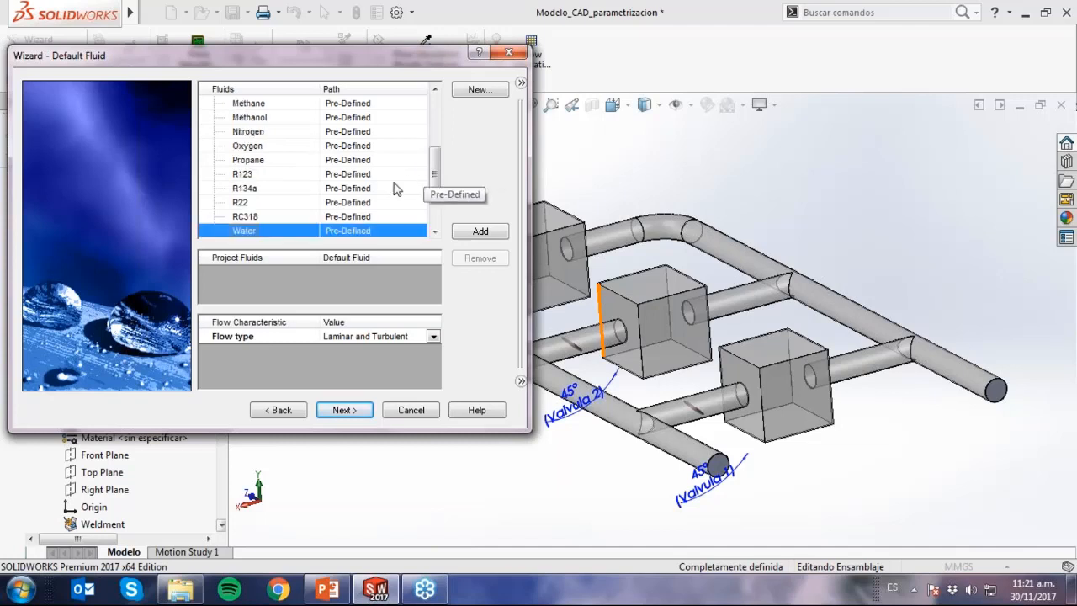
pyautogui.doubleClick(361, 231)
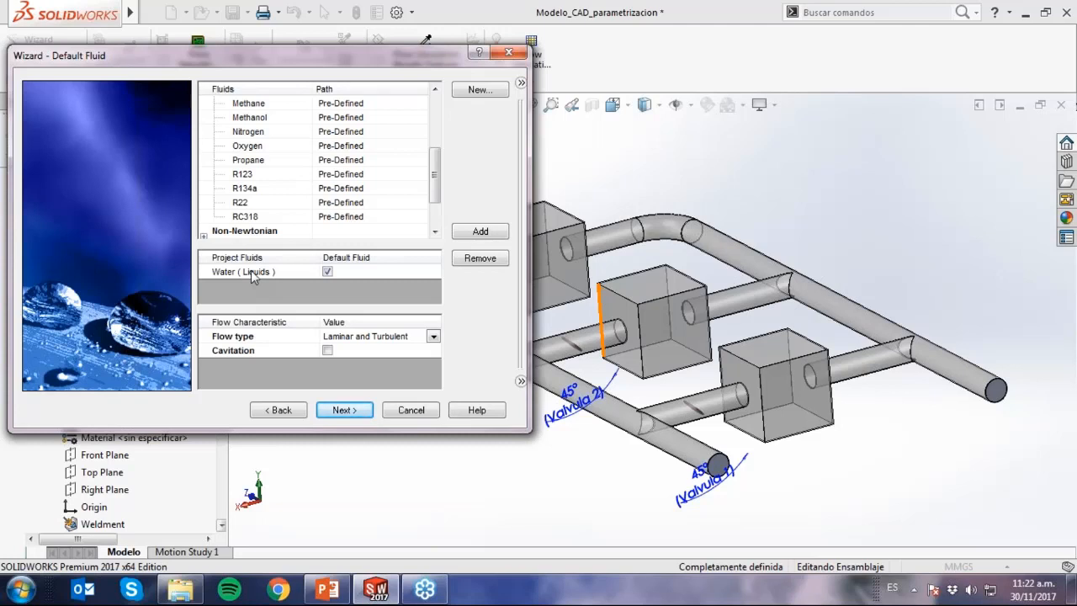
# Accept the default wall conditions and initial conditions, and finish creating the project.
pyautogui.click(360, 415)
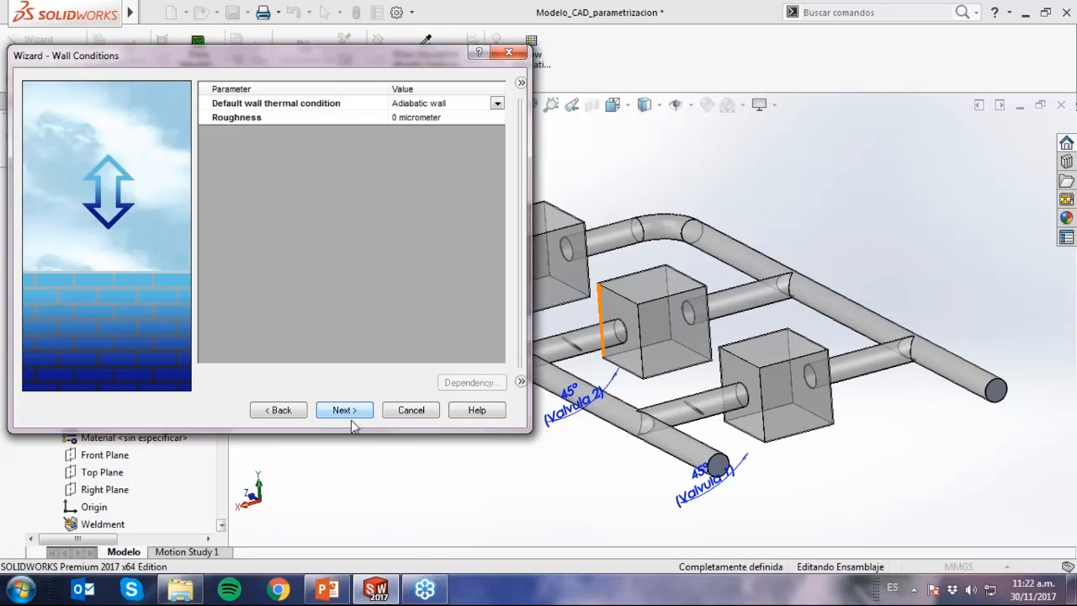
pyautogui.click(346, 411)
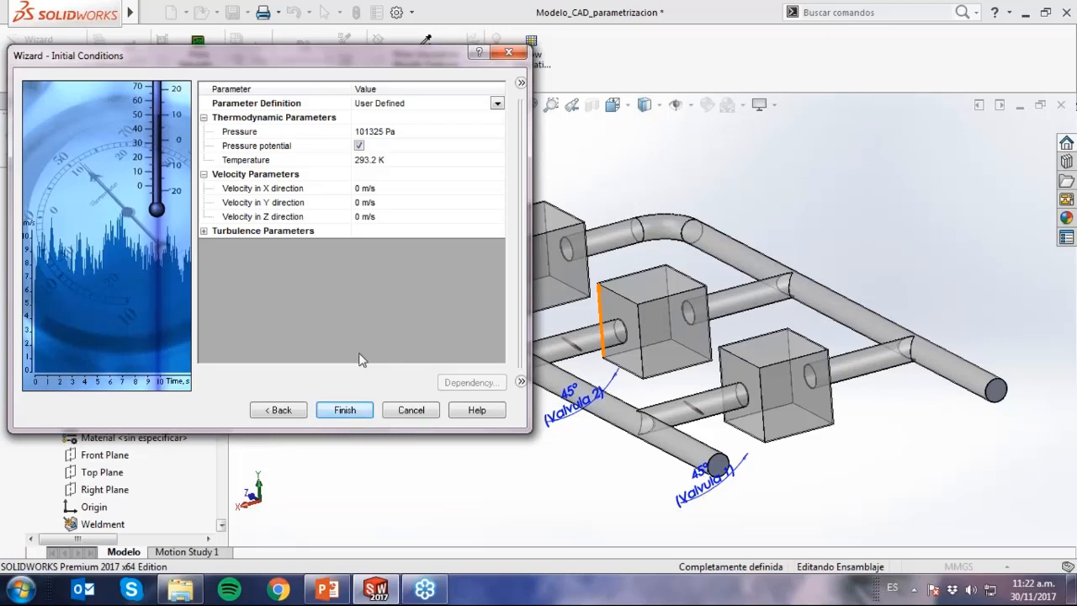
pyautogui.click(345, 409)
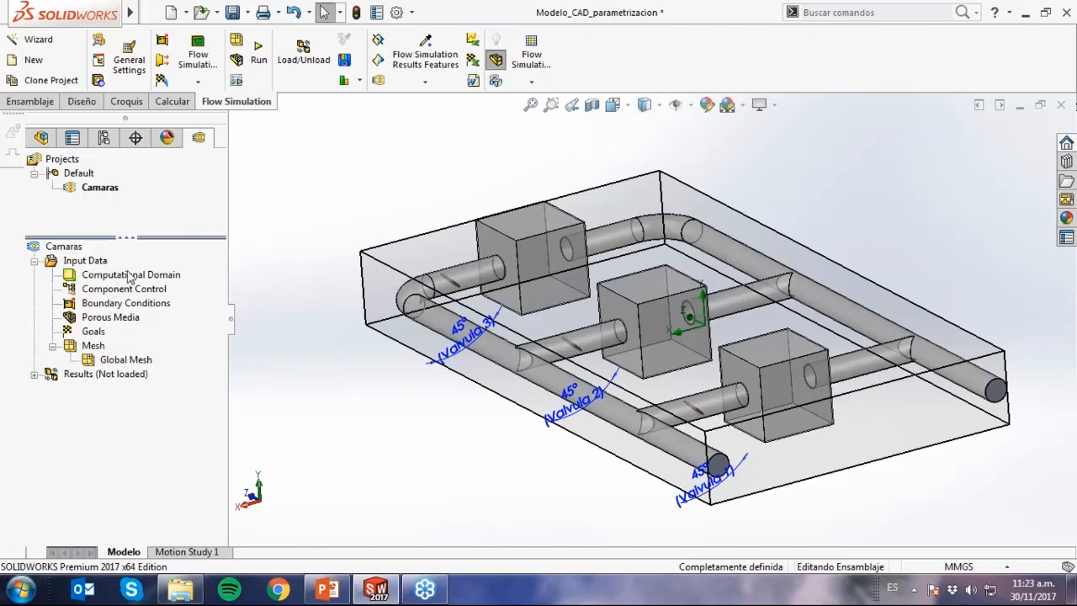
# Highlight the computational domain and display the global mesh grid over the model.
pyautogui.click(130, 276)
pyautogui.click(358, 430)
pyautogui.rightClick(147, 363)
pyautogui.click(177, 389)
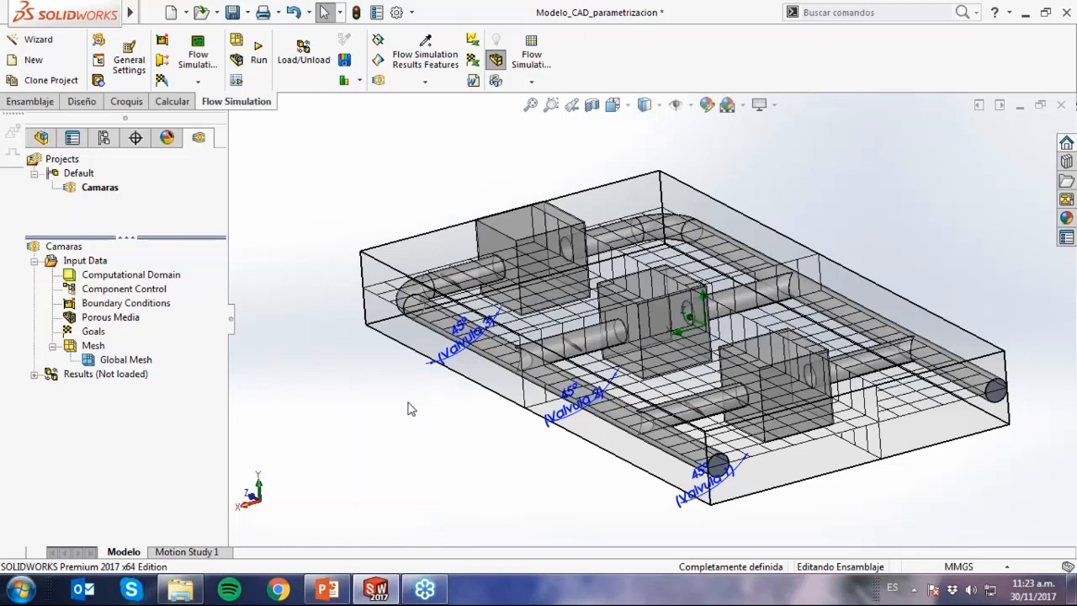
# Check the computational domain's extents against the mesh and hide the global mesh grid.
pyautogui.click(1065, 244)
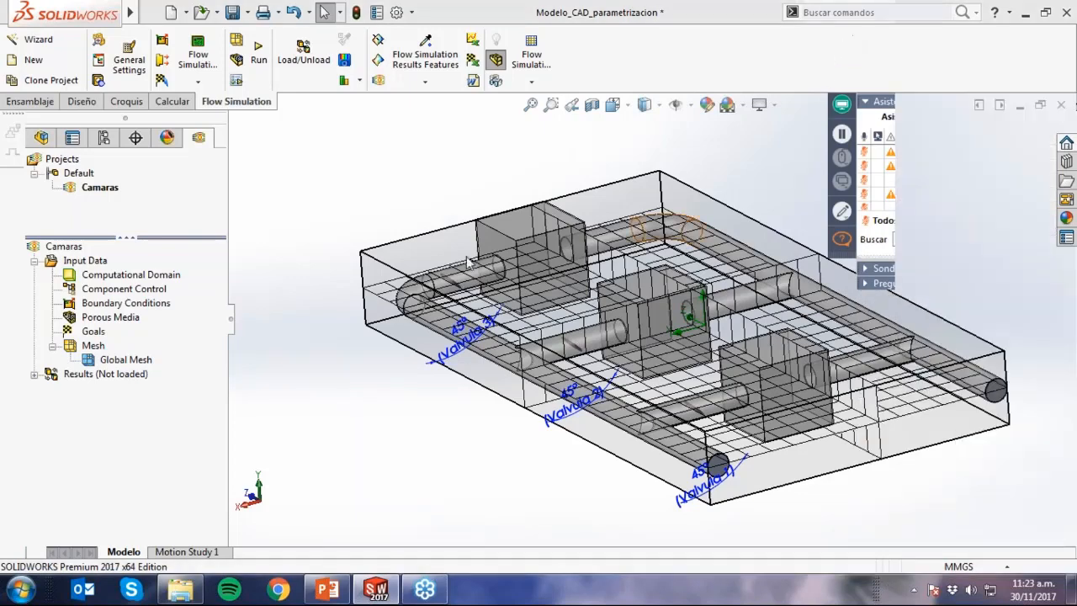
pyautogui.click(134, 275)
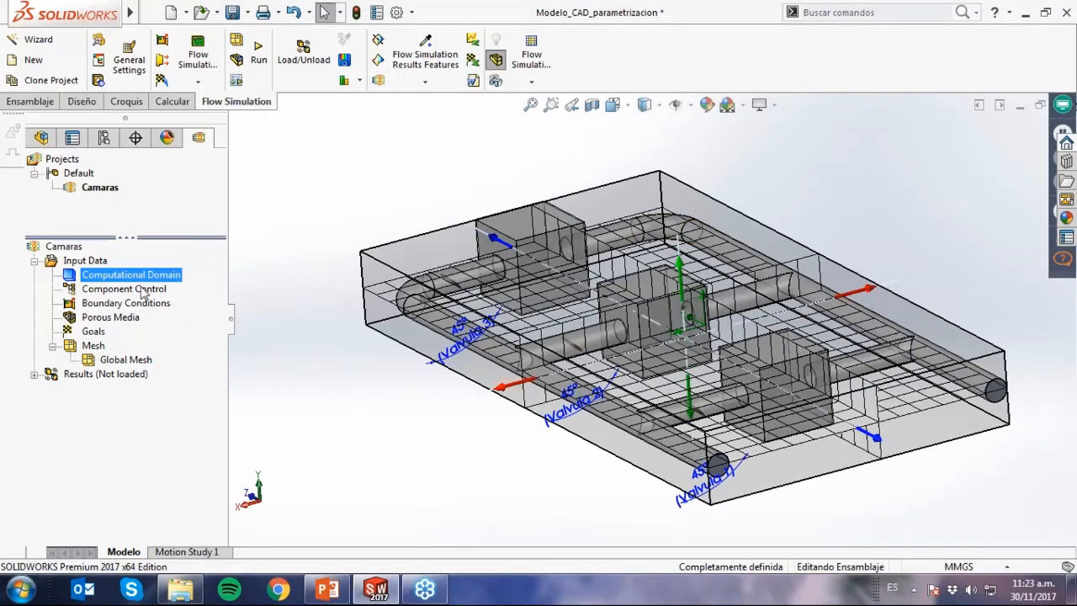
pyautogui.click(126, 359)
pyautogui.rightClick(128, 360)
pyautogui.click(158, 388)
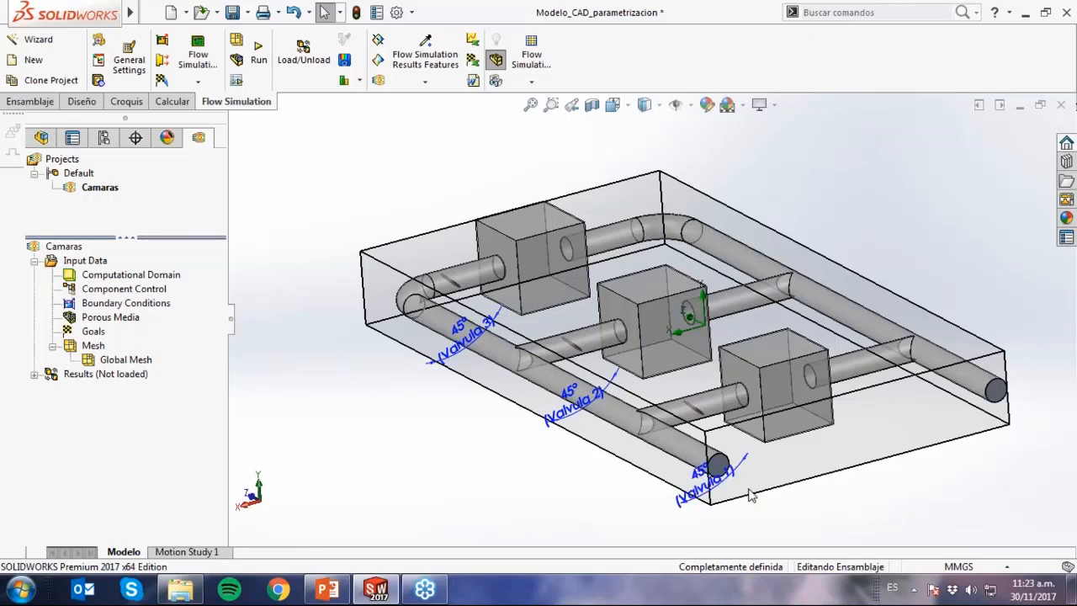
# Cut the piping assembly with a section view on the Top Plane to expose the inside of the pipes.
pyautogui.scroll(-5, 749, 496)
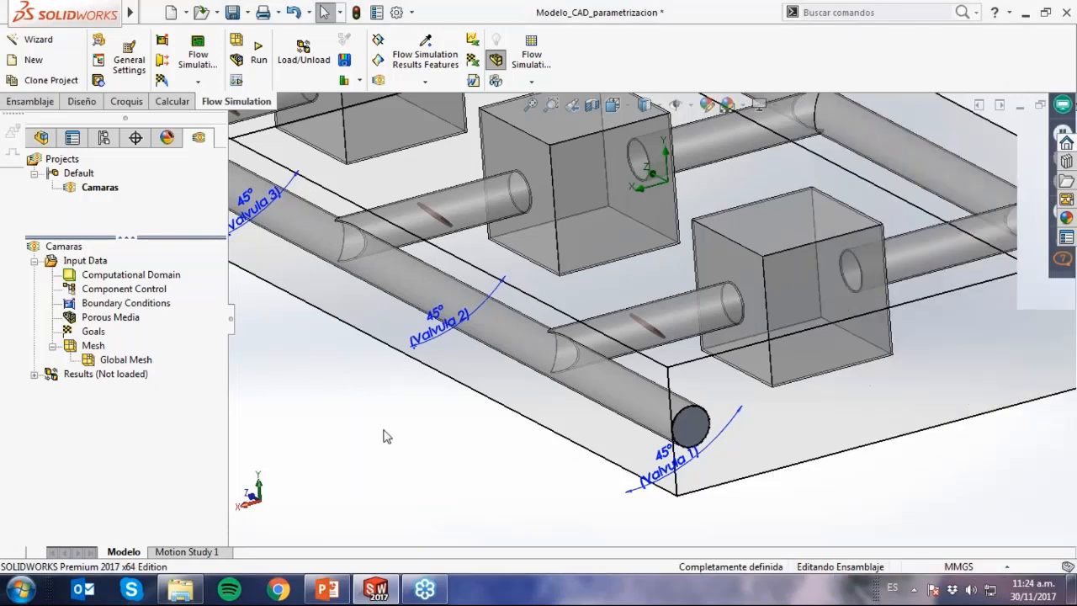
pyautogui.moveTo(385, 437); pyautogui.dragTo(590, 238, button='middle')
pyautogui.scroll(2, 591, 238)
pyautogui.click(613, 105)
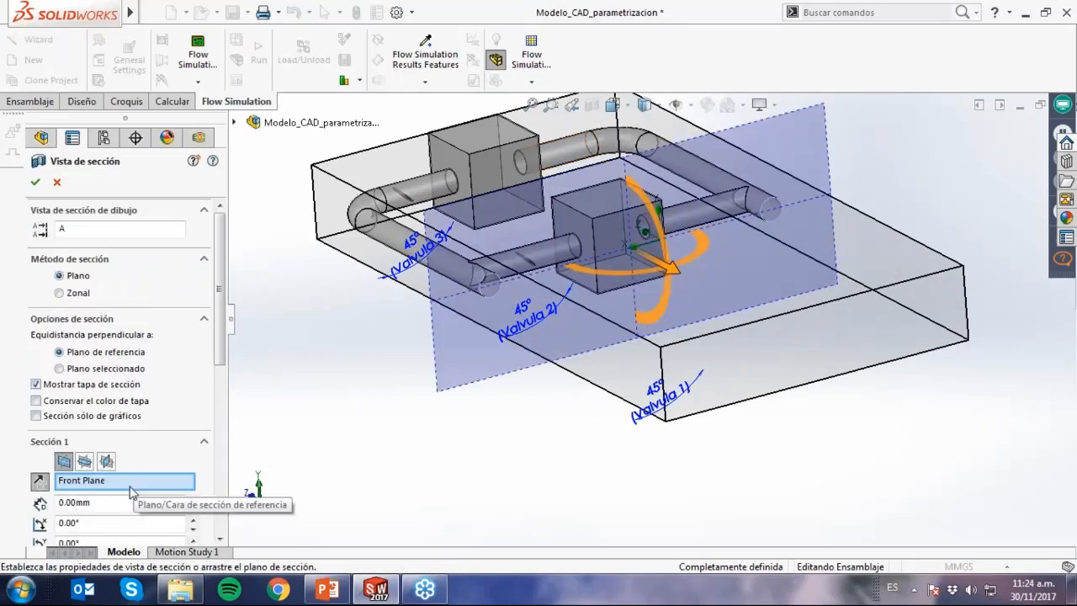
pyautogui.click(84, 460)
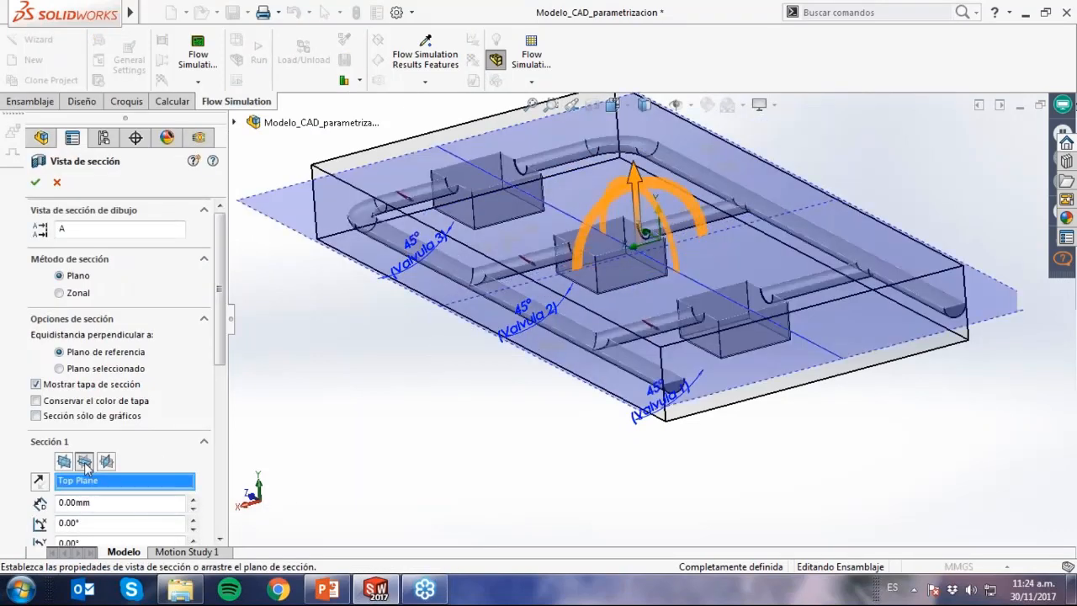
pyautogui.click(37, 183)
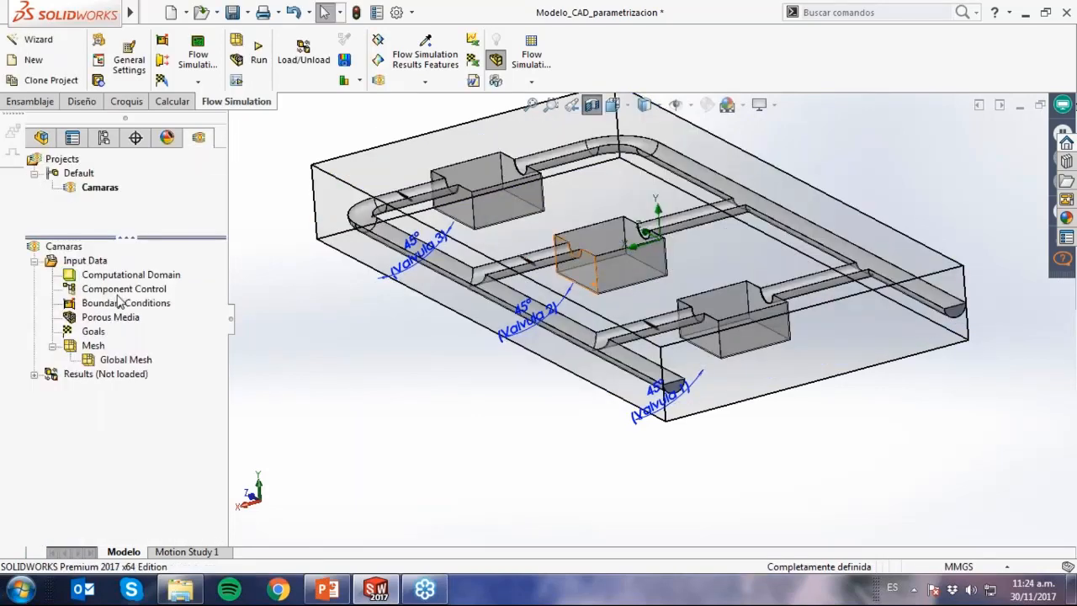
# Start a new boundary condition and select the inner face of lid LID2 at the end of the valve-side pipe.
pyautogui.click(113, 308)
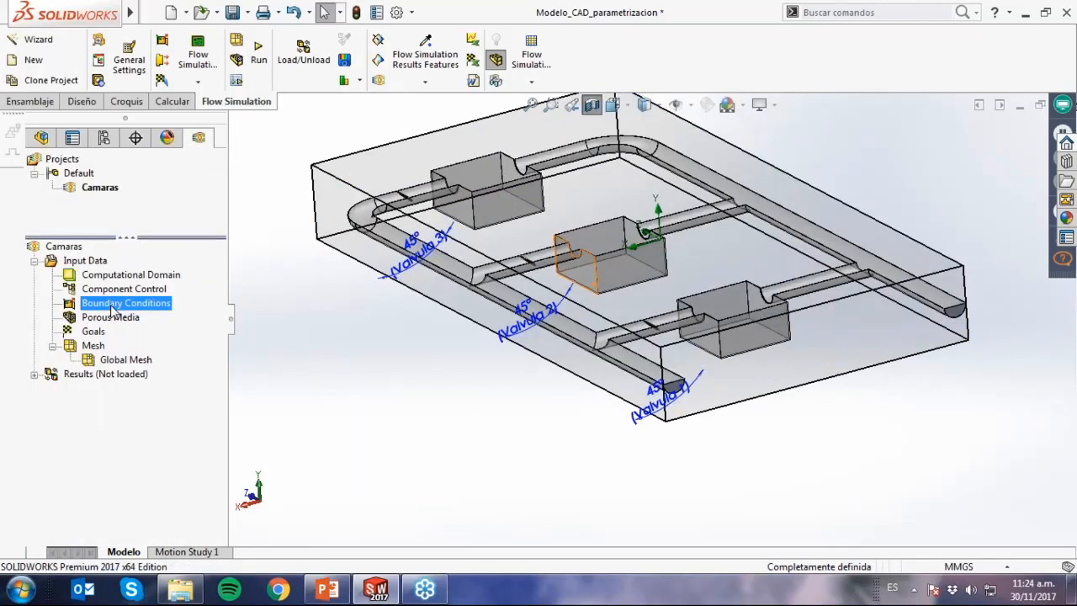
pyautogui.rightClick(113, 308)
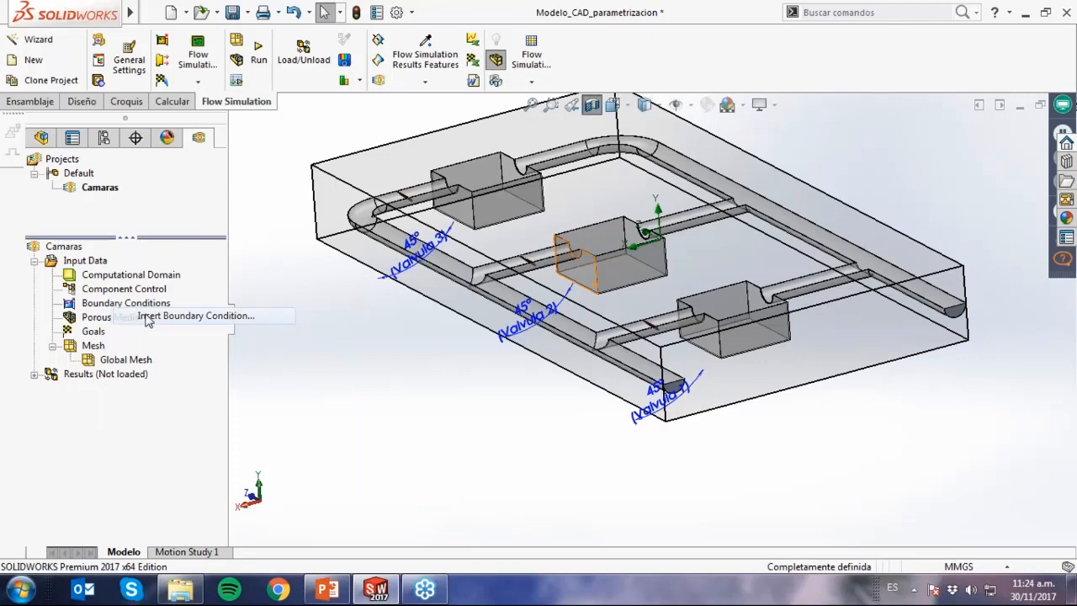
pyautogui.click(146, 318)
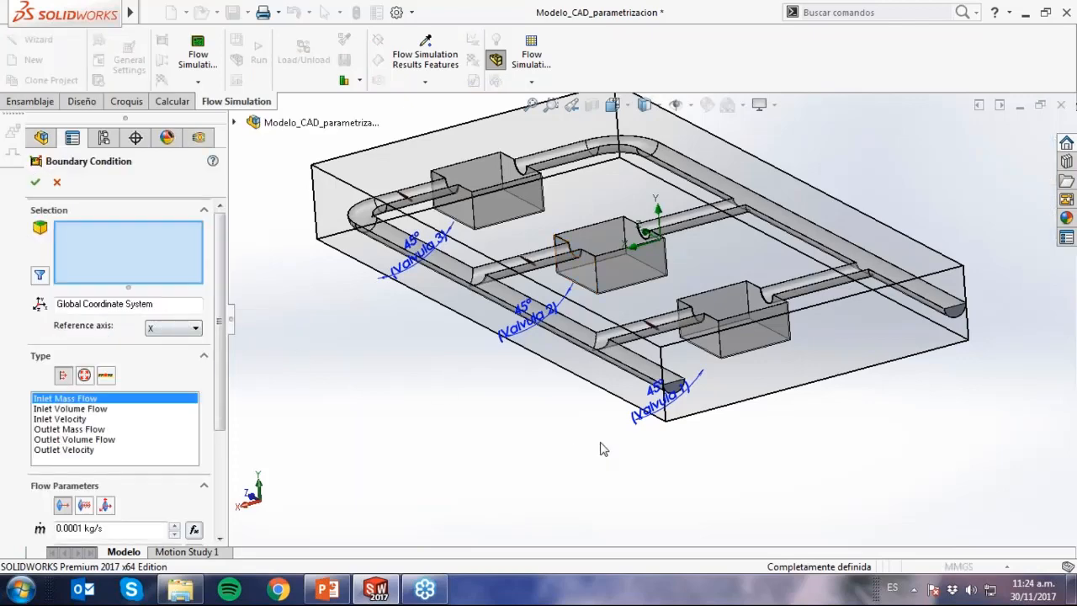
pyautogui.scroll(-5, 746, 391)
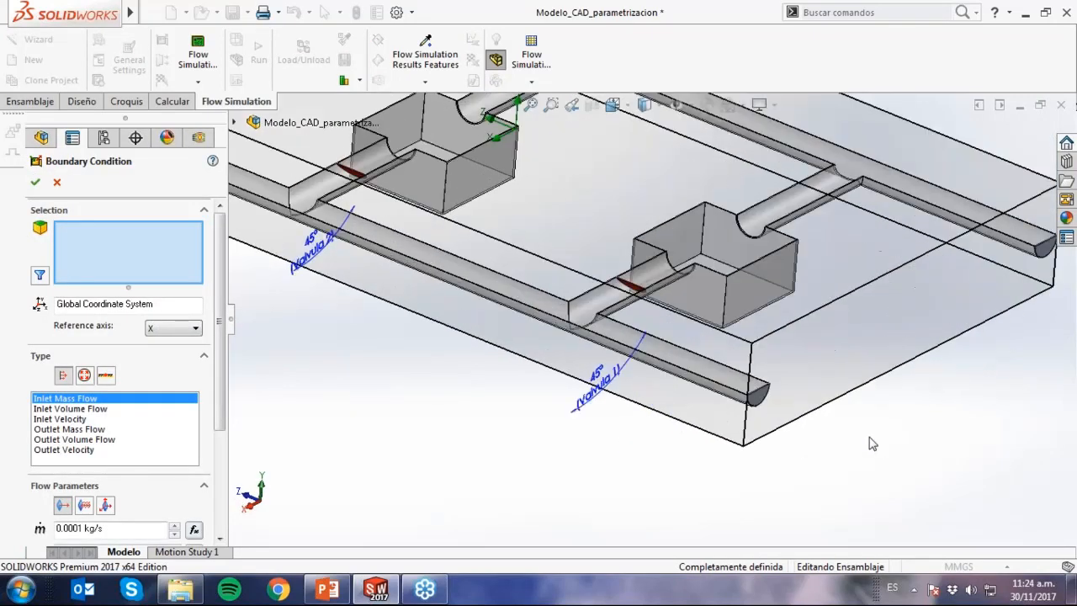
pyautogui.scroll(-6, 745, 391)
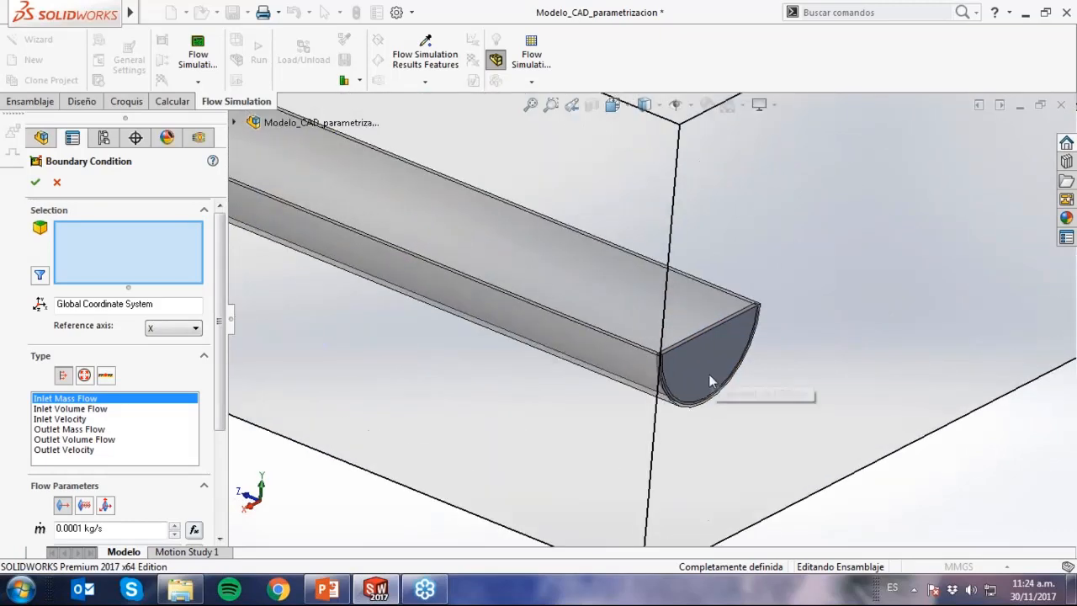
pyautogui.moveTo(764, 418); pyautogui.dragTo(701, 321, button='middle')
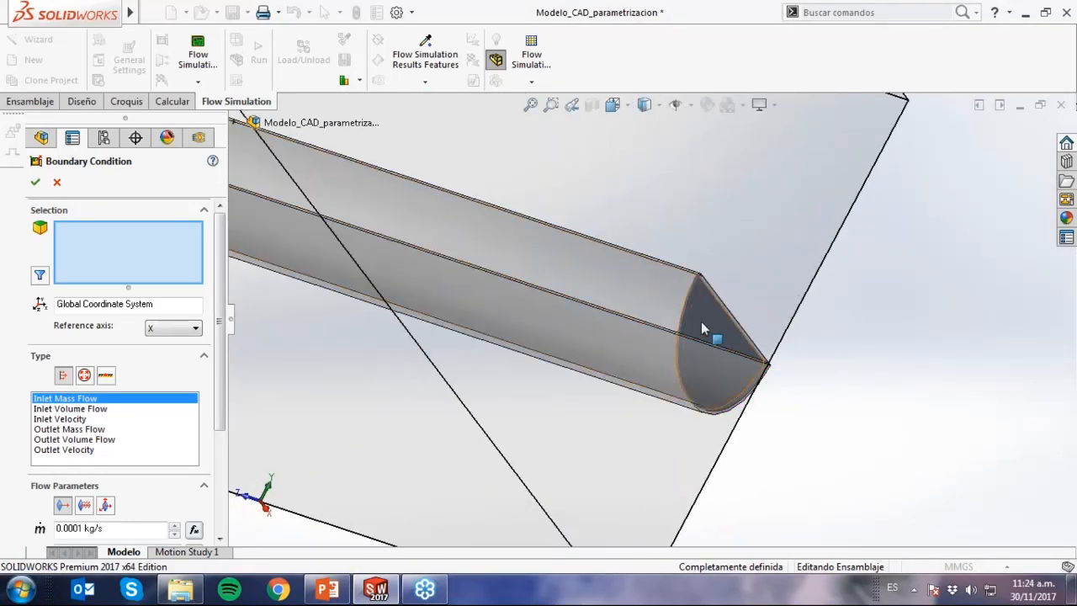
pyautogui.click(703, 325)
pyautogui.moveTo(800, 425); pyautogui.dragTo(745, 370, button='middle')
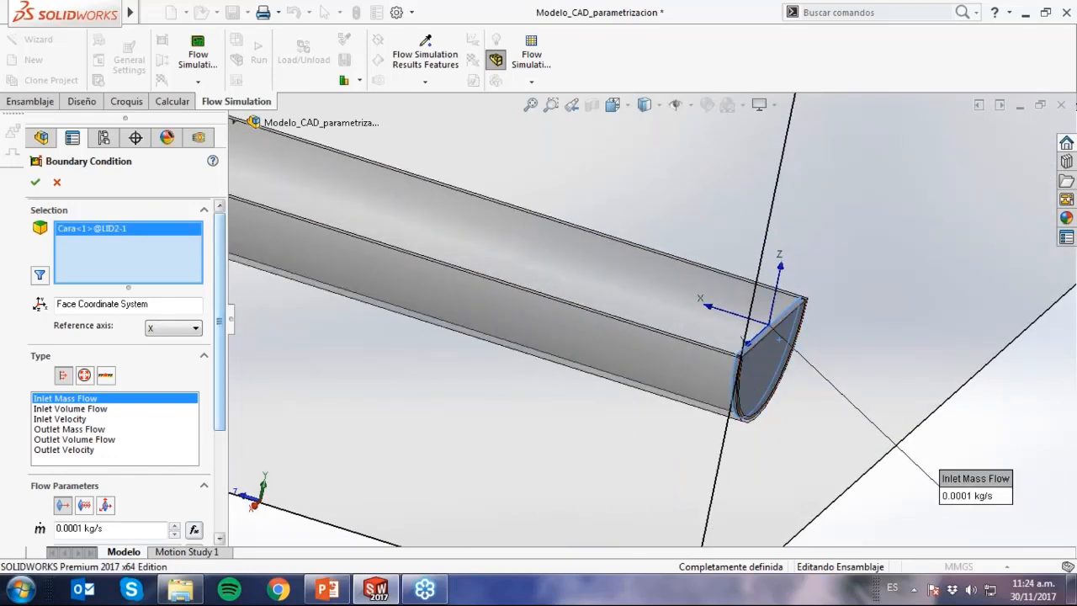
# Set the Inlet Mass Flow condition to 60 kg/s and accept it.
pyautogui.scroll(-1, 225, 344)
pyautogui.scroll(-1, 225, 345)
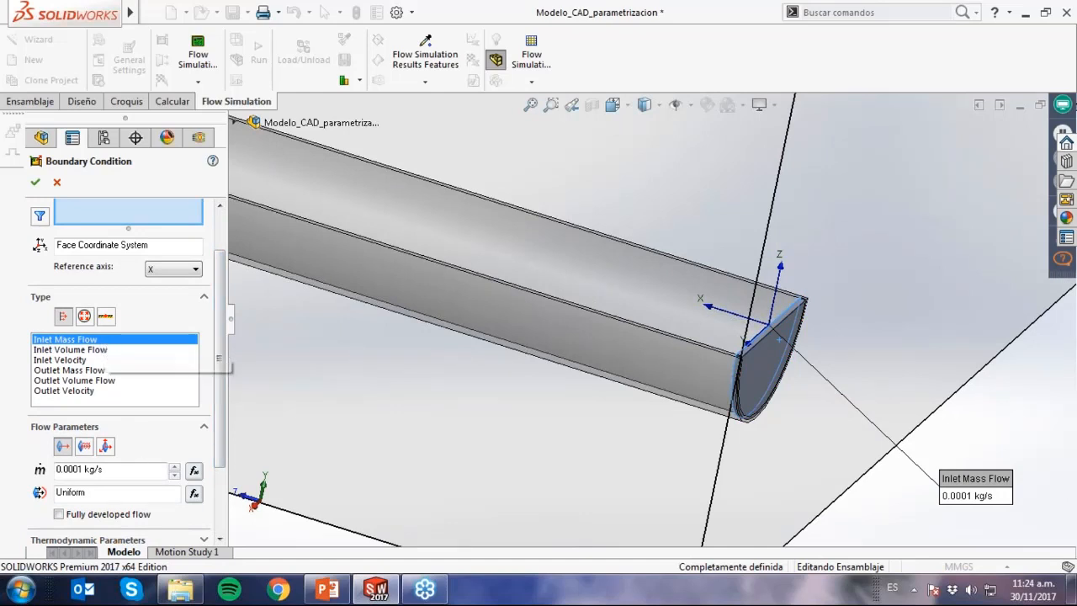
pyautogui.click(93, 469)
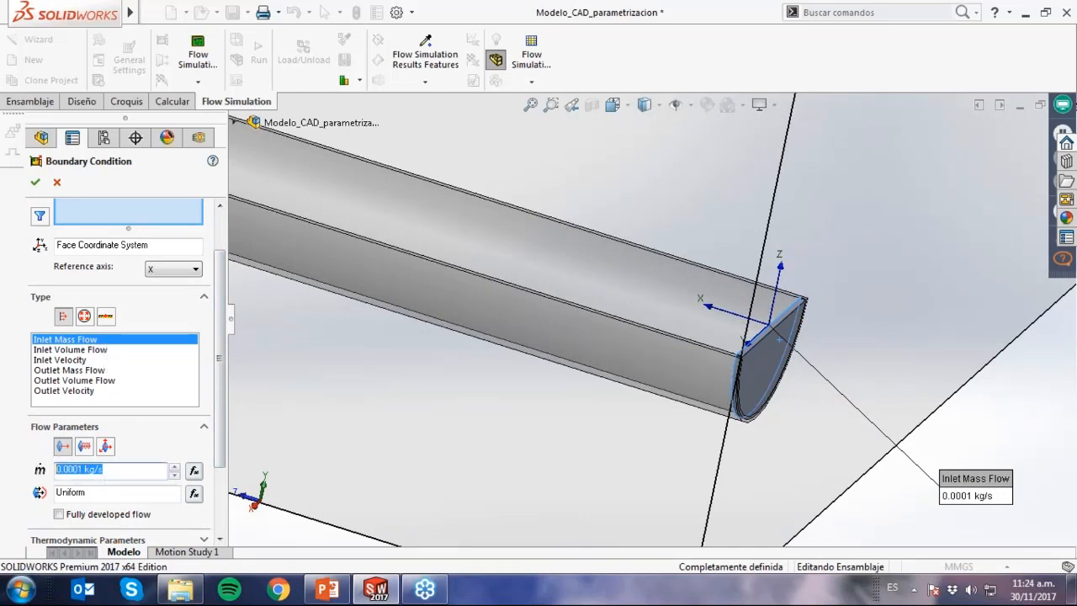
pyautogui.write('60')
pyautogui.press('Return')
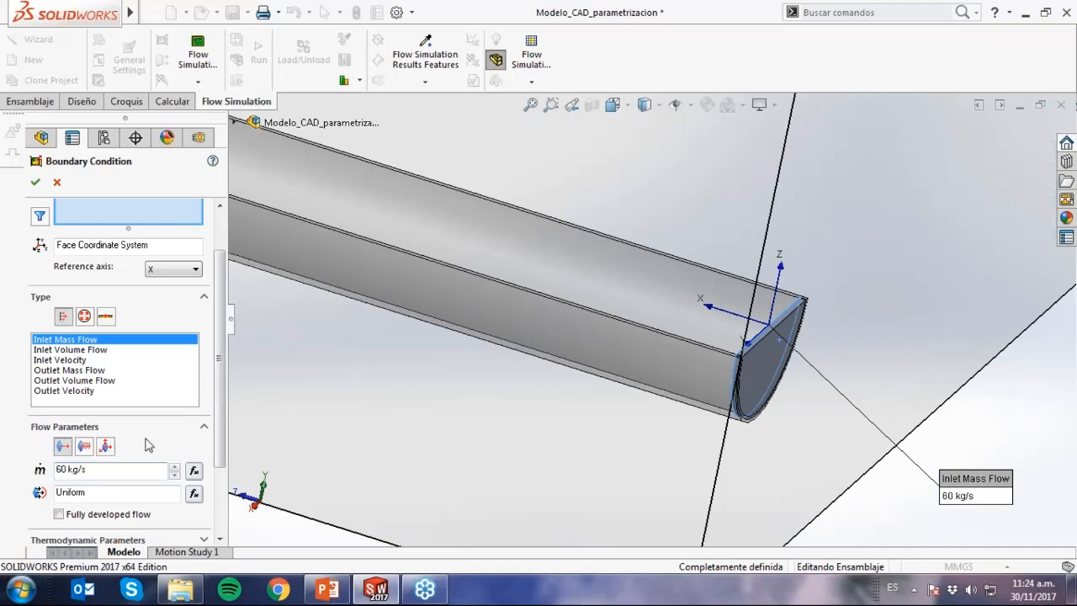
pyautogui.click(36, 182)
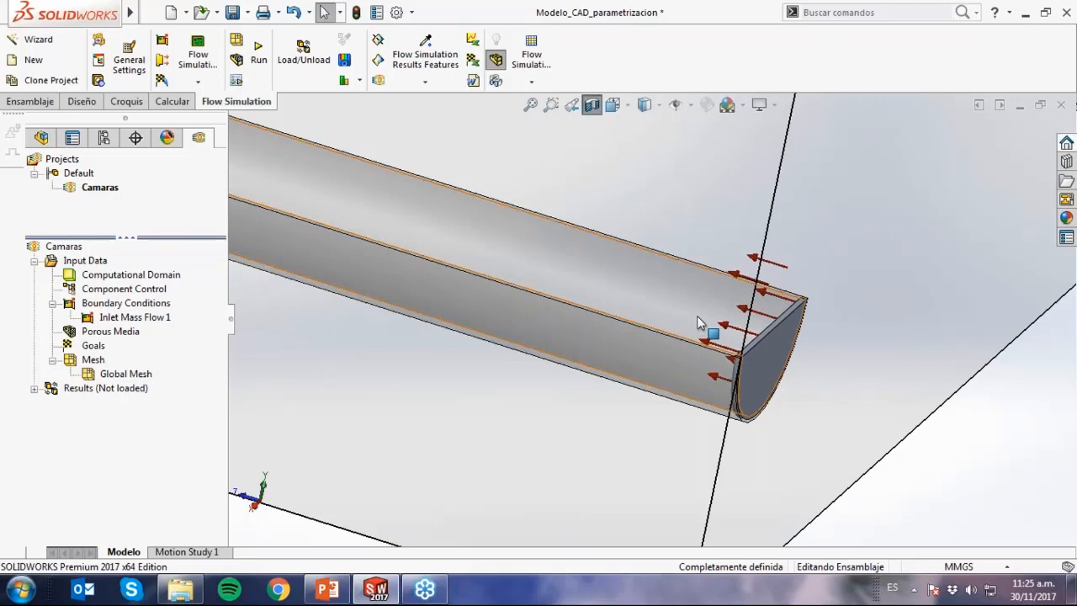
# Turn off the section view to show the complete piping assembly.
pyautogui.scroll(10, 697, 316)
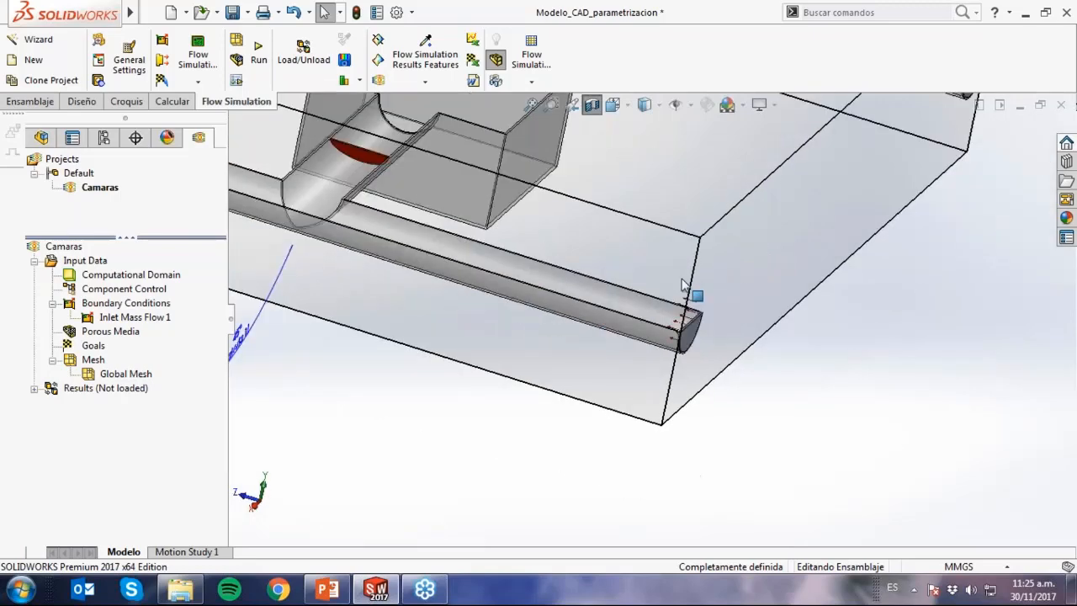
pyautogui.click(595, 113)
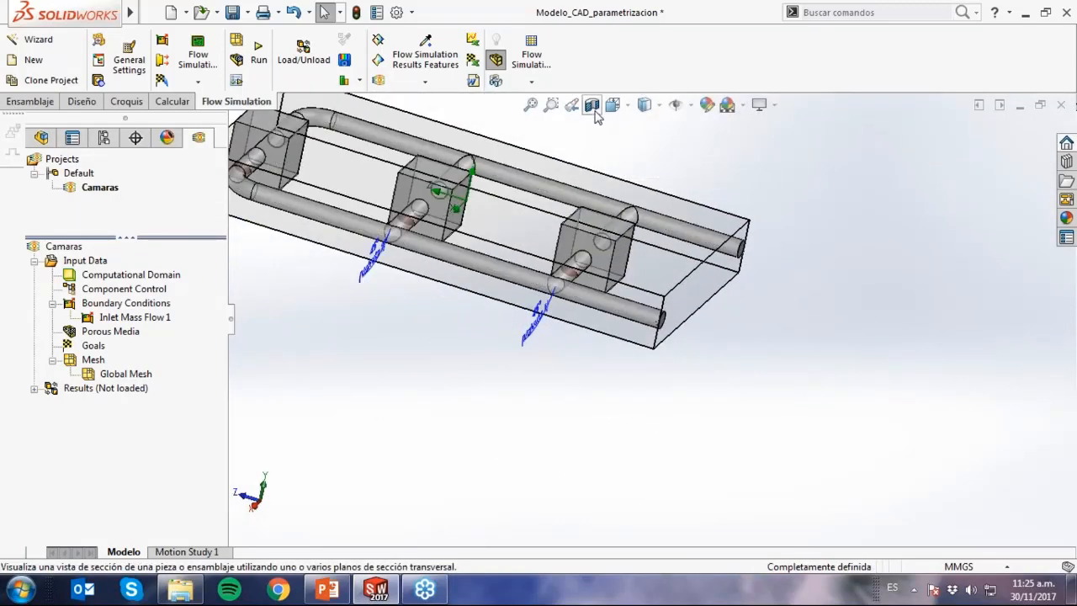
pyautogui.scroll(1, 604, 249)
pyautogui.moveTo(604, 249); pyautogui.dragTo(572, 186, button='middle')
pyautogui.scroll(-4, 585, 354)
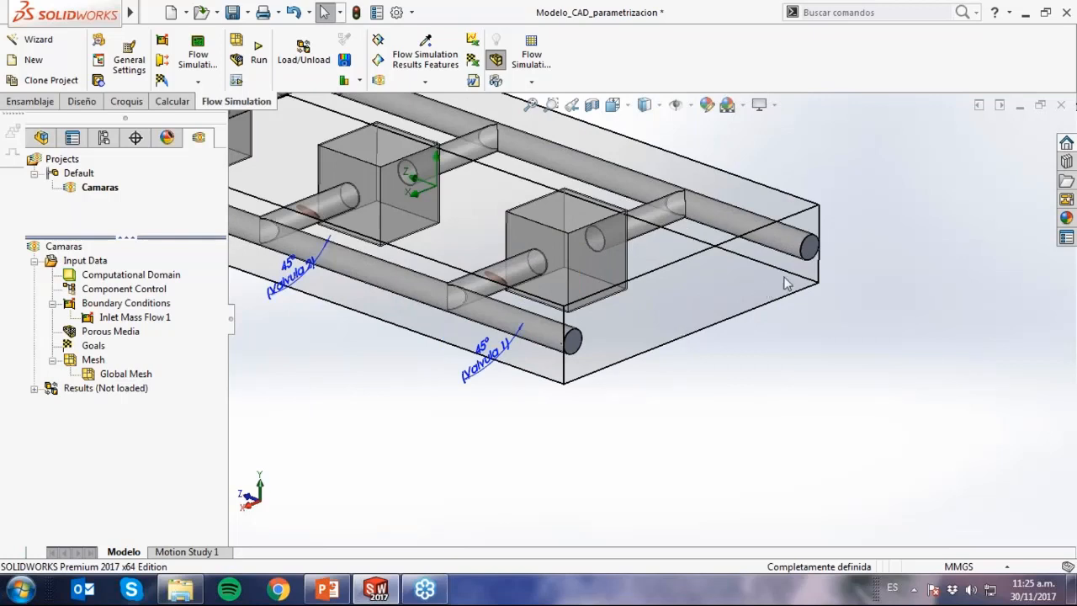
# Start a second boundary condition and select the hidden inner face of lid LID1 at the other open pipe end.
pyautogui.rightClick(152, 307)
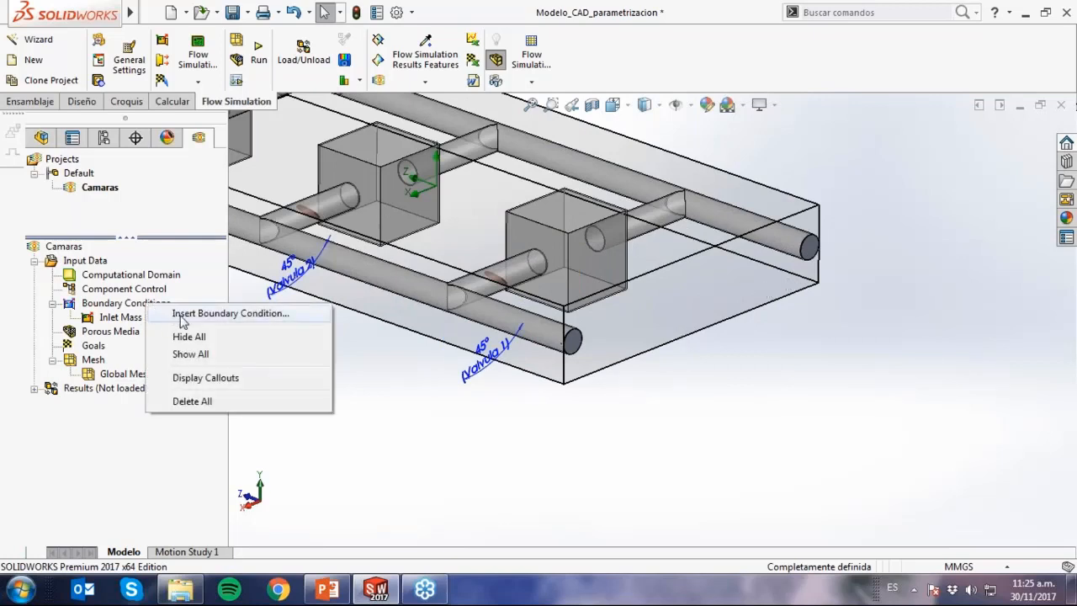
pyautogui.click(181, 317)
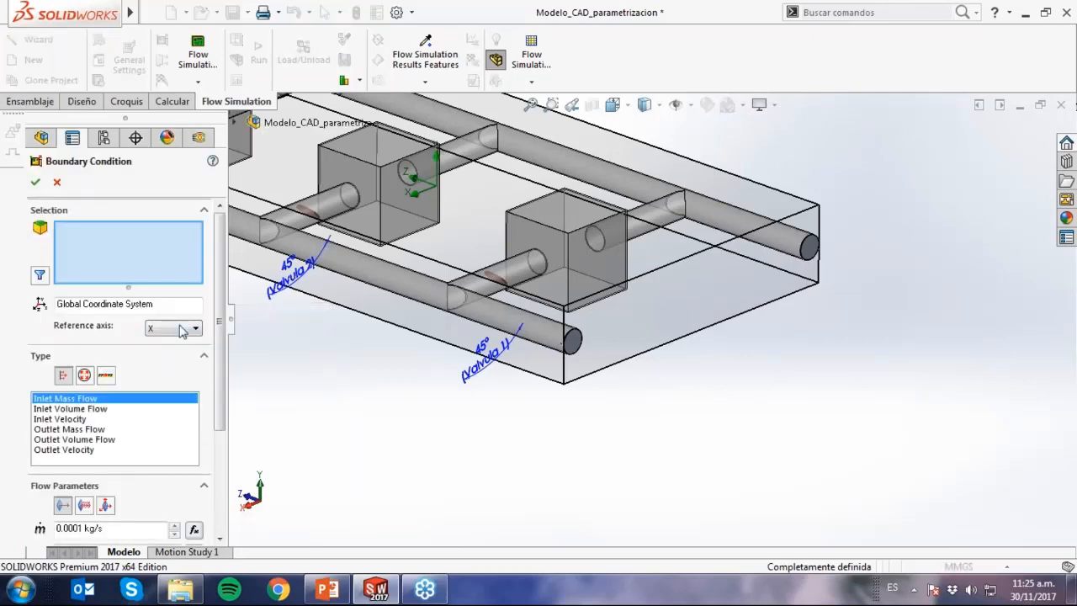
pyautogui.scroll(-4, 814, 257)
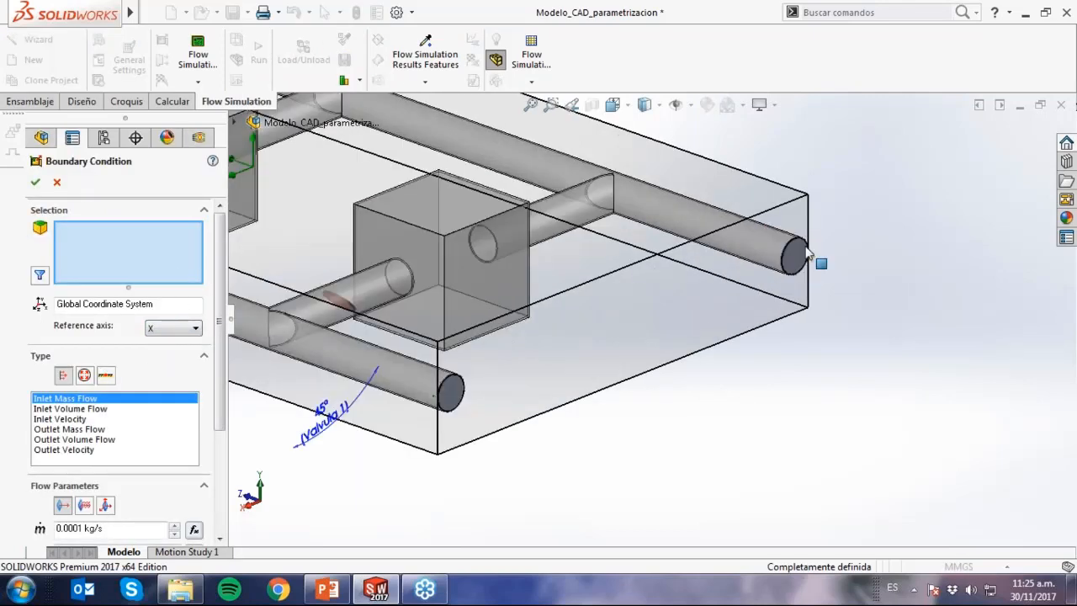
pyautogui.scroll(-3, 814, 271)
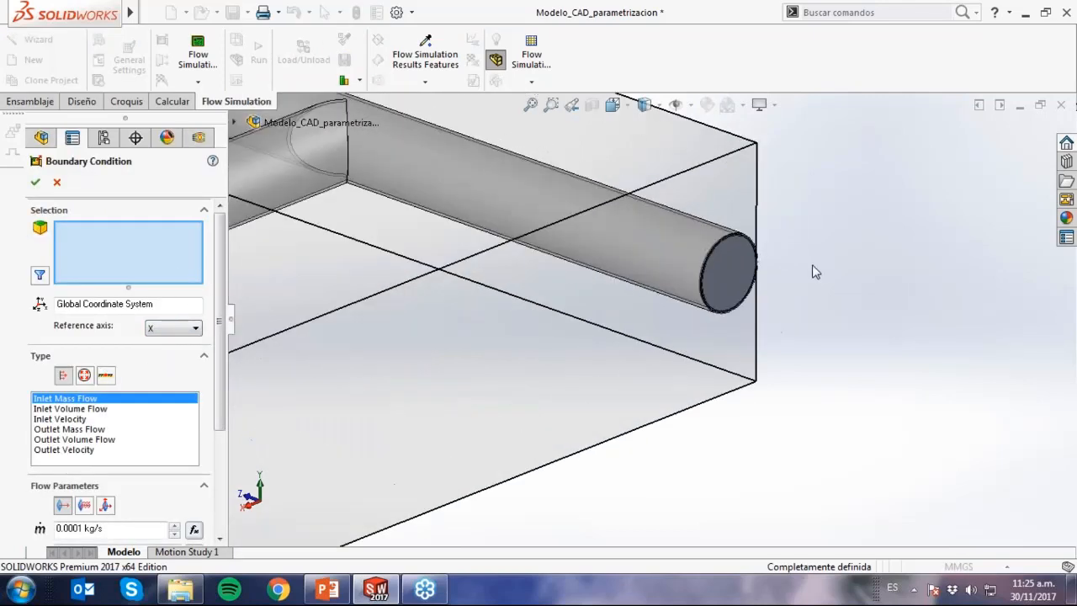
pyautogui.rightClick(717, 275)
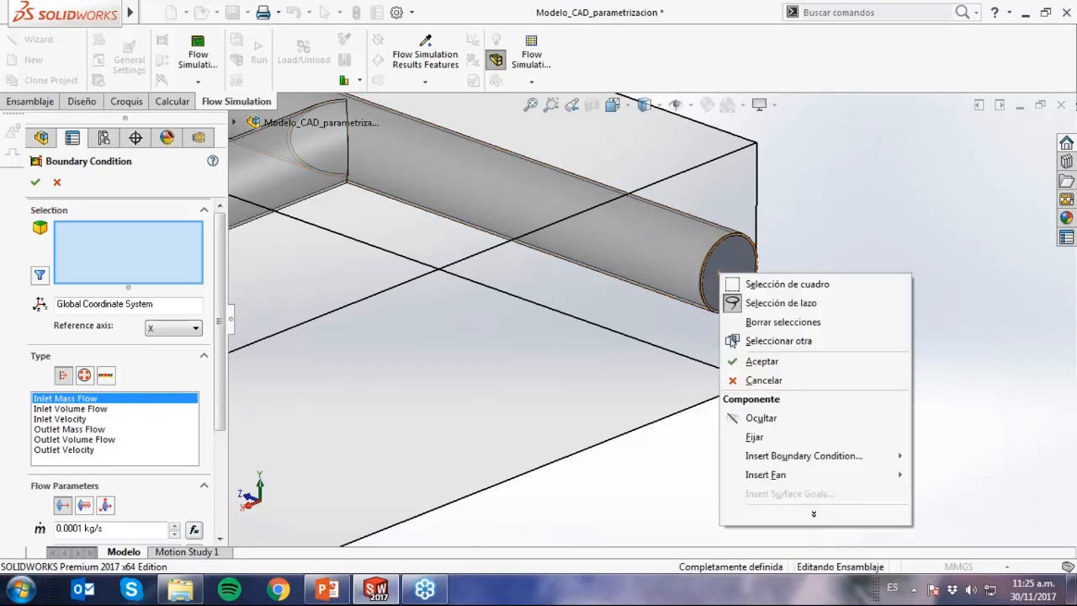
pyautogui.click(757, 340)
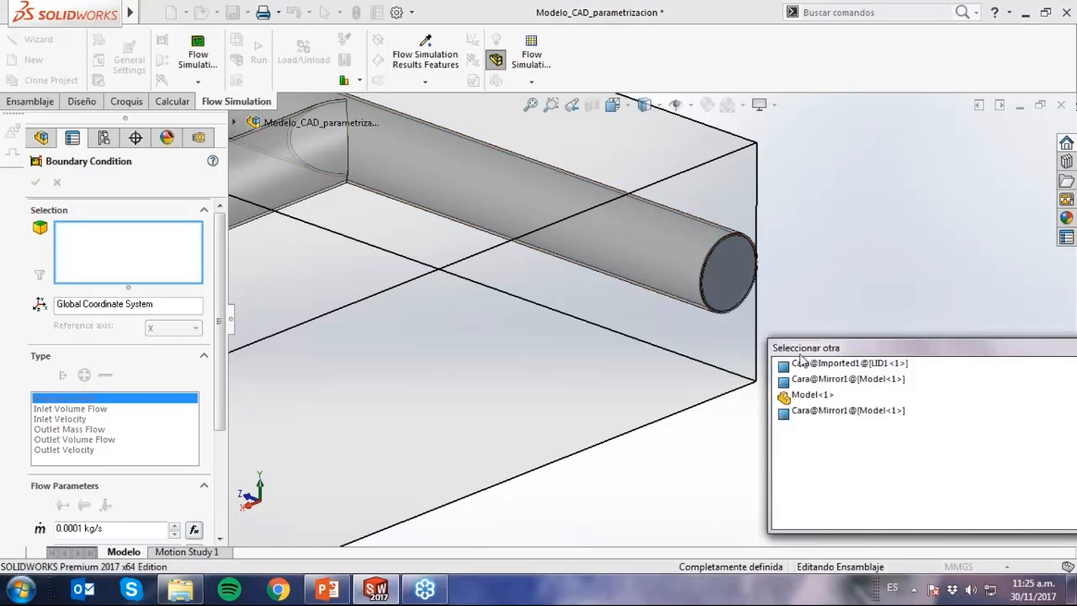
pyautogui.click(840, 367)
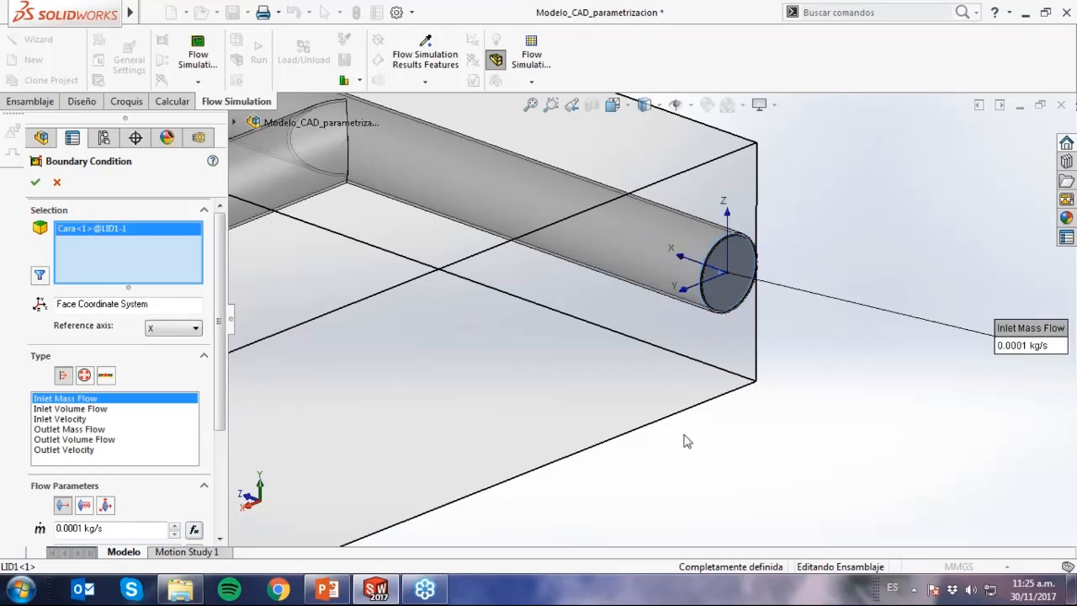
# Make the condition an Environment Pressure with the default 101325 Pa and 293.2 K, accept it, and check its arrows at the lid.
pyautogui.click(84, 375)
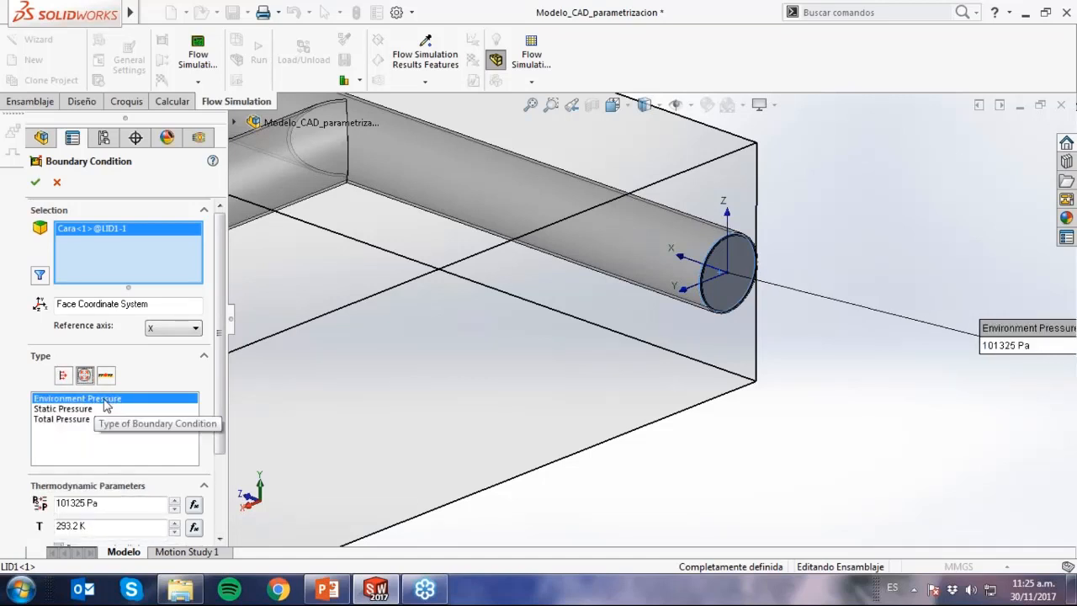
pyautogui.click(34, 182)
pyautogui.moveTo(726, 281); pyautogui.dragTo(716, 327, button='middle')
pyautogui.scroll(-3, 699, 280)
pyautogui.moveTo(700, 286); pyautogui.dragTo(733, 344, button='middle')
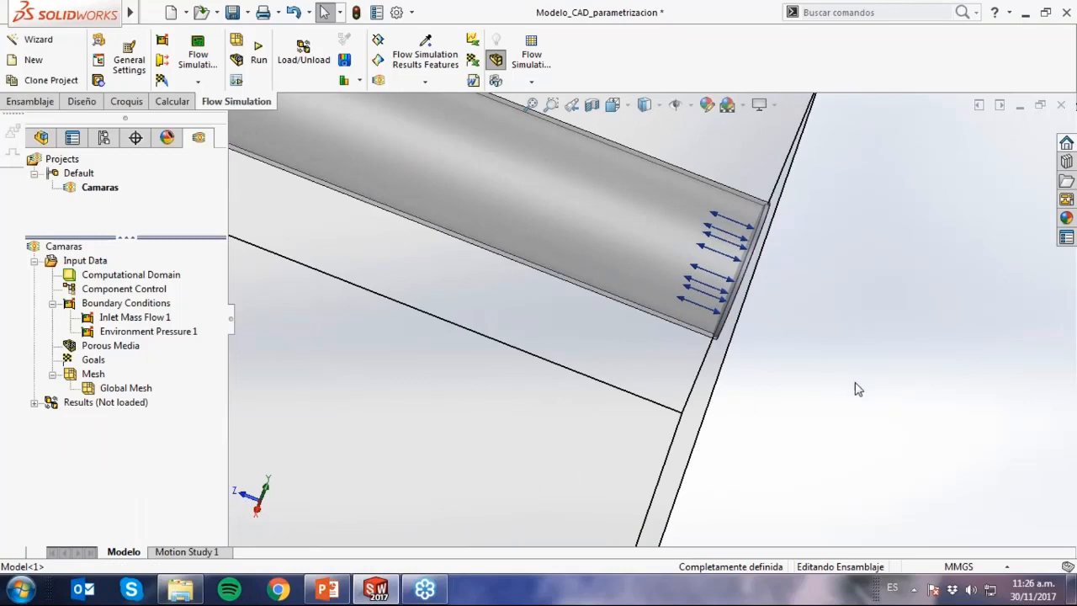
# Review which assembly components are enabled in Component Control and accept the list without changes.
pyautogui.scroll(5, 839, 442)
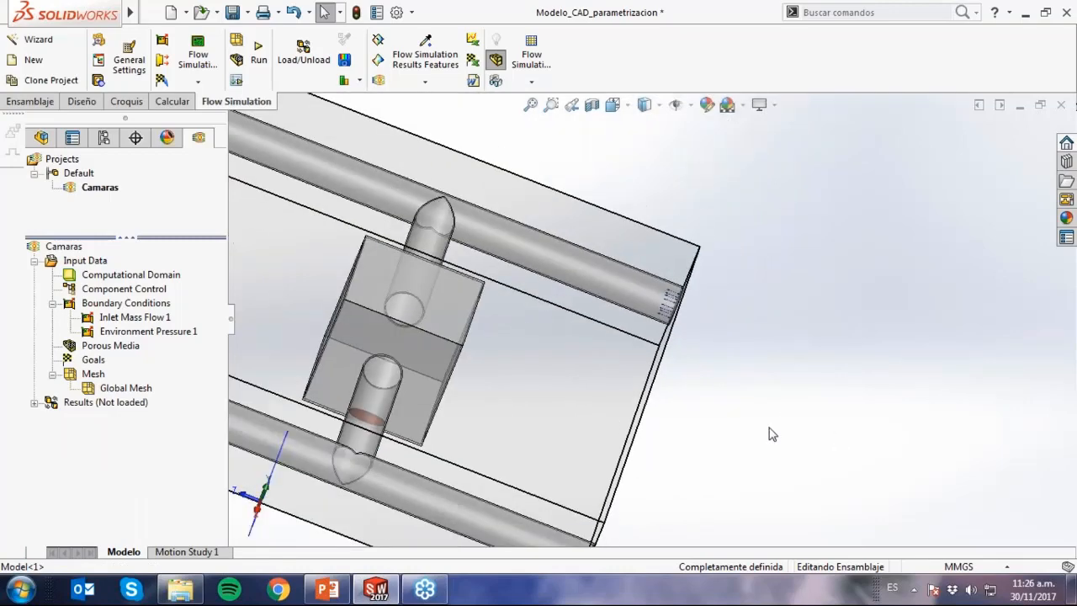
pyautogui.moveTo(771, 432); pyautogui.dragTo(595, 362, button='middle')
pyautogui.scroll(3, 594, 362)
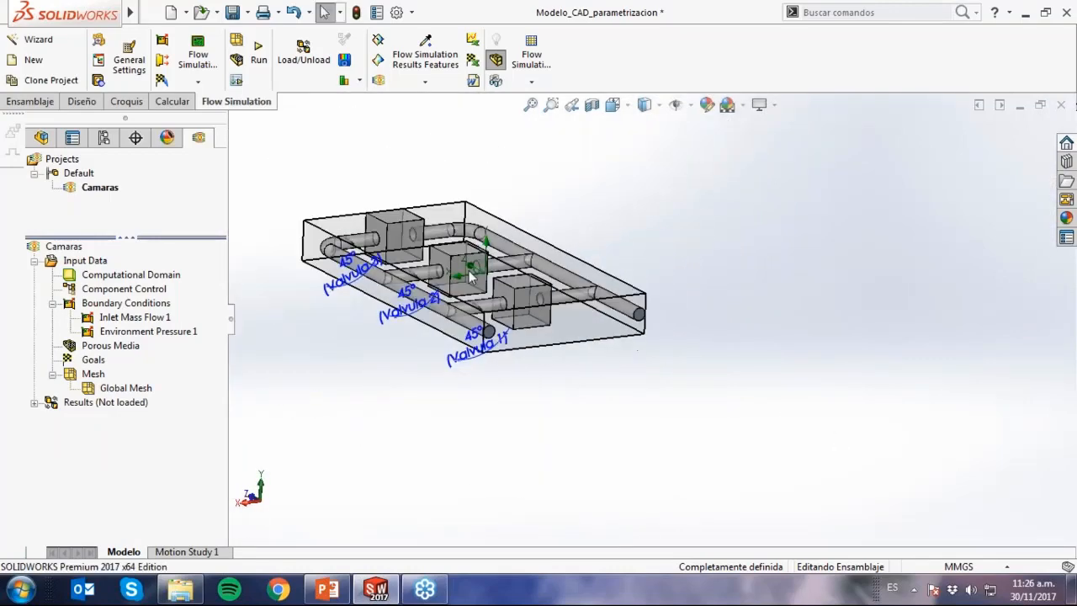
pyautogui.scroll(-1, 424, 265)
pyautogui.scroll(-2, 423, 265)
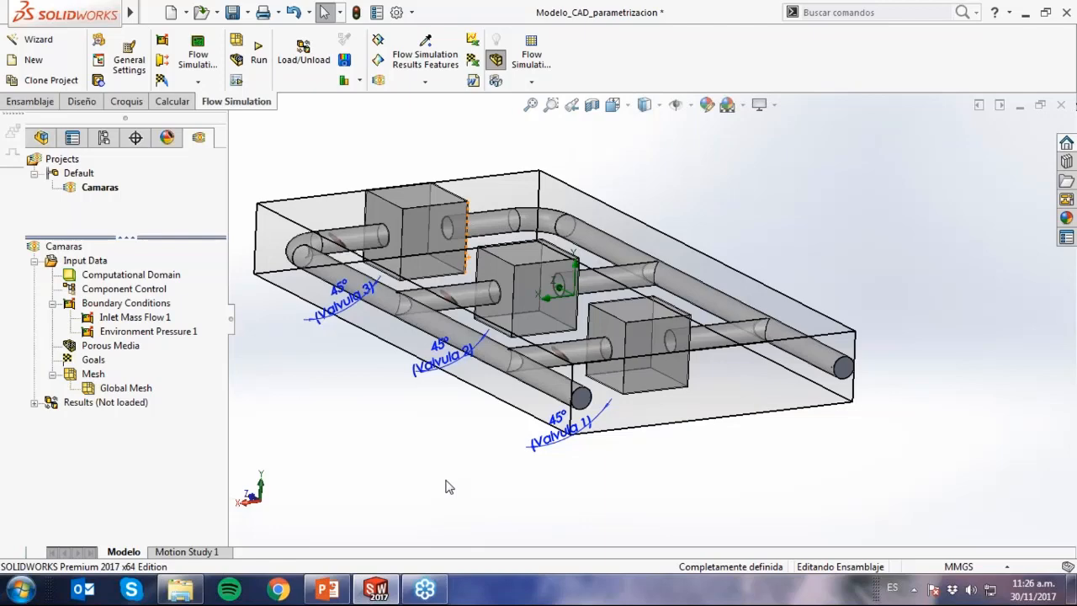
pyautogui.moveTo(418, 478); pyautogui.dragTo(395, 469, button='middle')
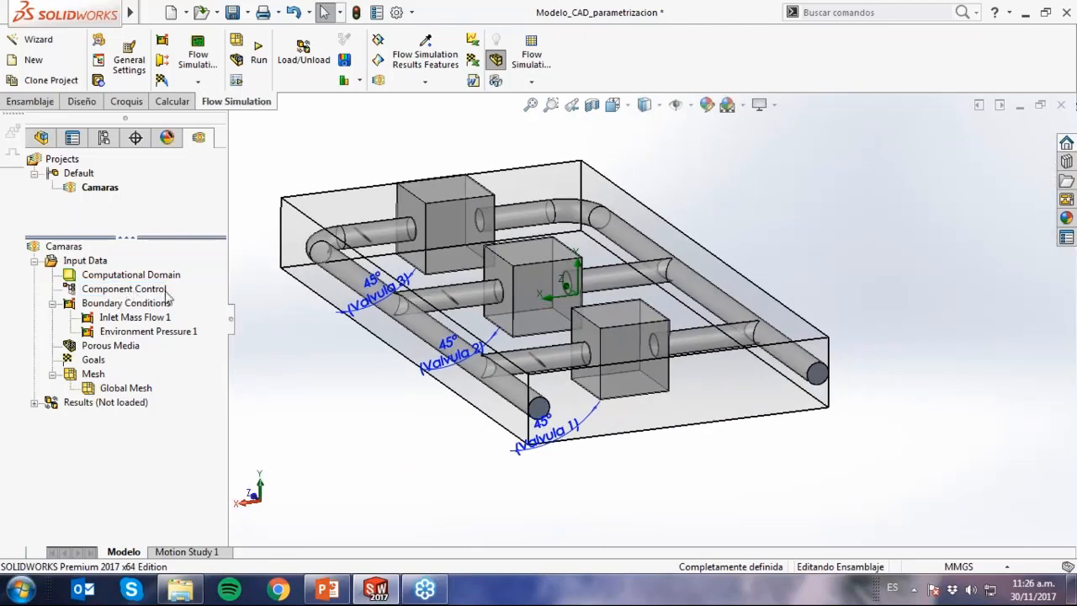
pyautogui.rightClick(147, 289)
pyautogui.click(187, 299)
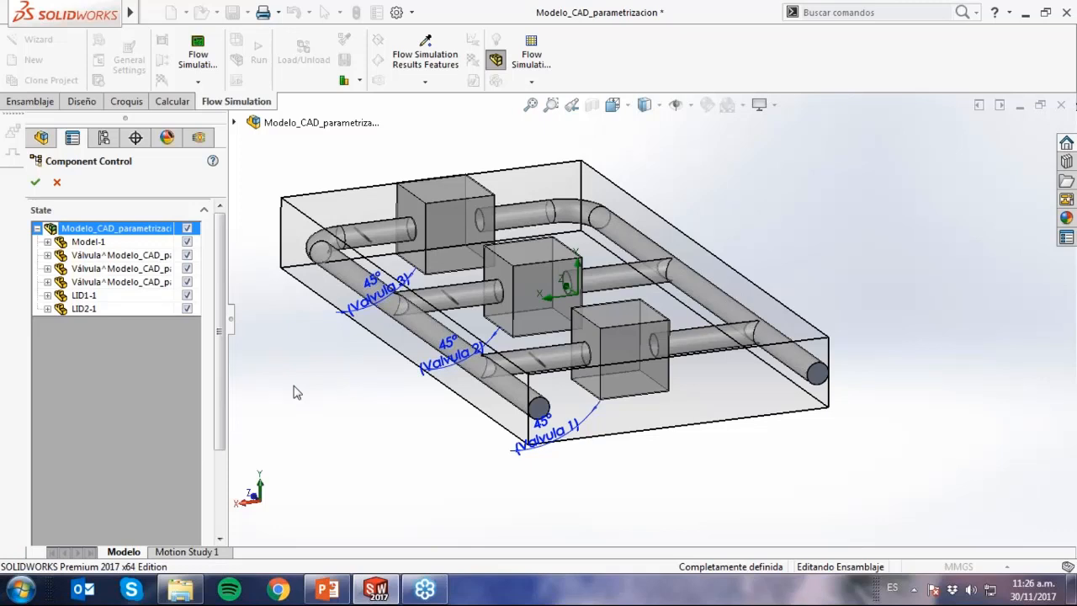
pyautogui.click(35, 185)
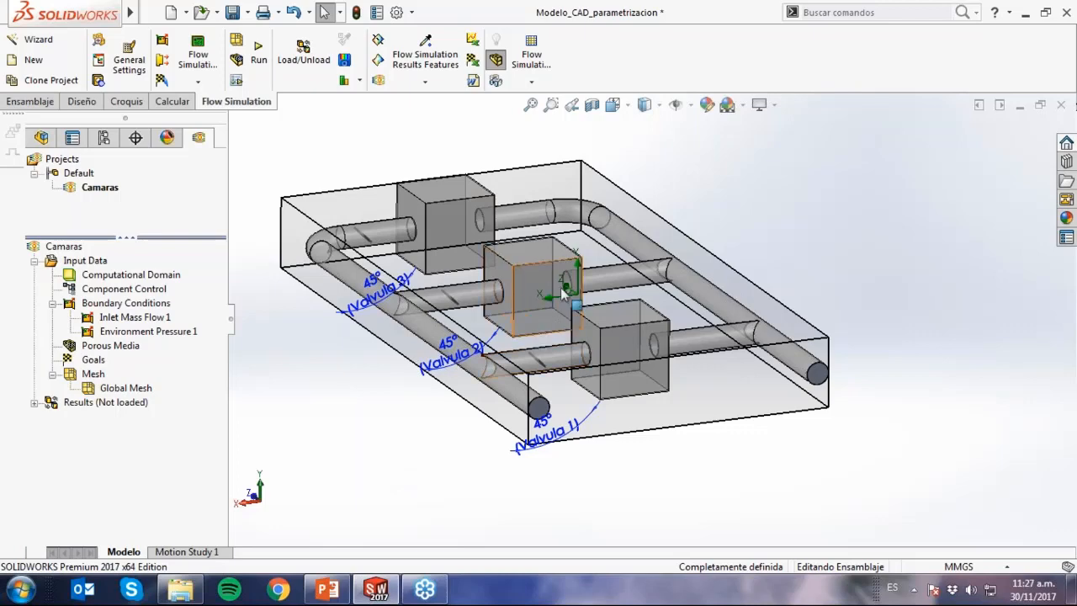
# Unsuppress the Dummies and Medios porosos features of the Model part, and accept resetting the computational domain and mesh settings.
pyautogui.scroll(-3, 538, 301)
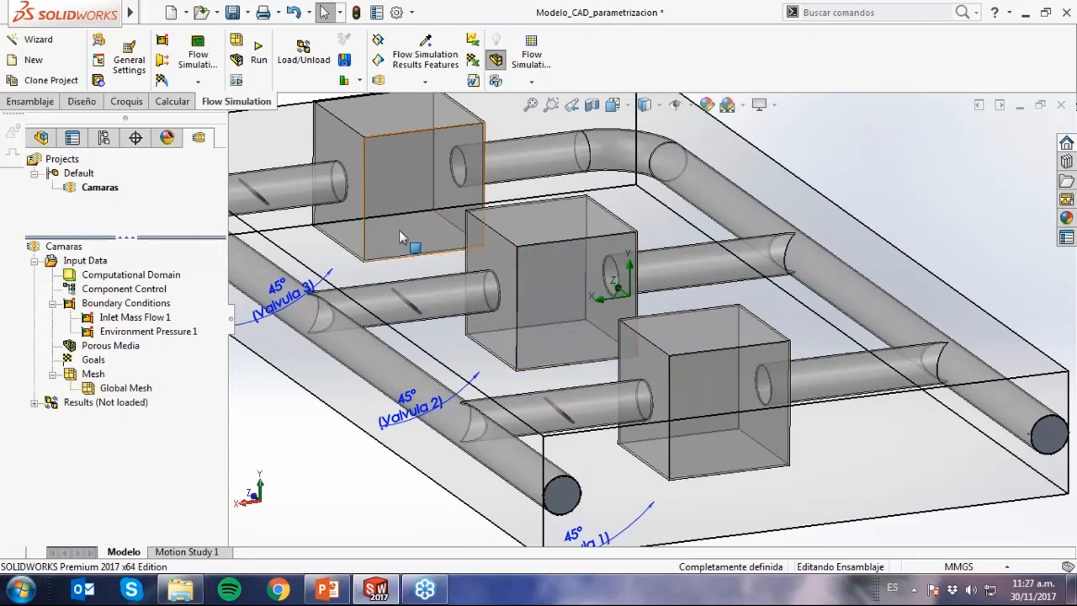
pyautogui.click(41, 137)
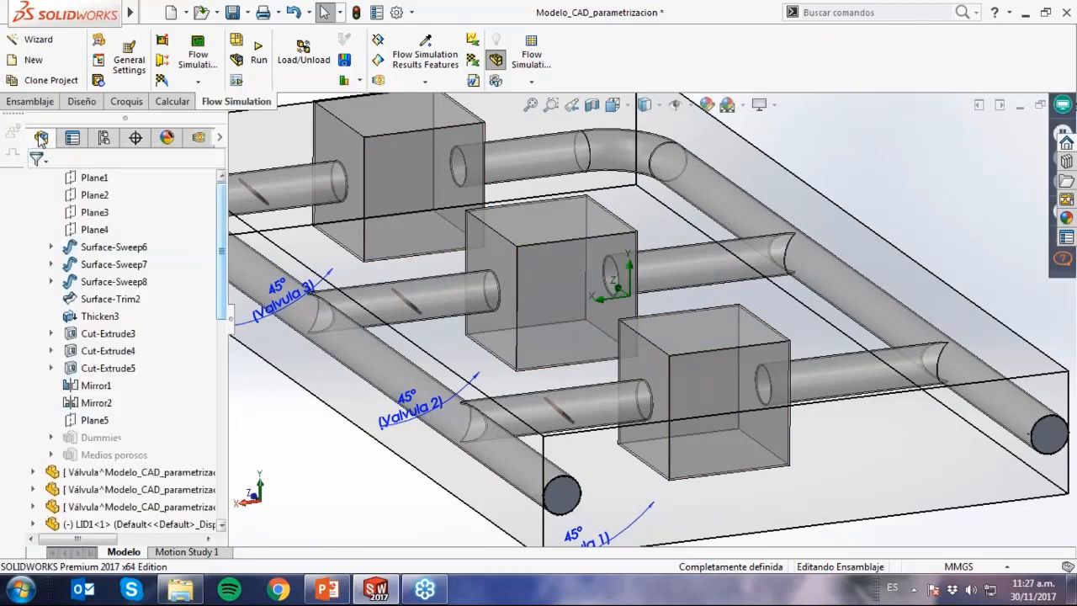
pyautogui.scroll(5, 102, 336)
pyautogui.scroll(-10, 103, 335)
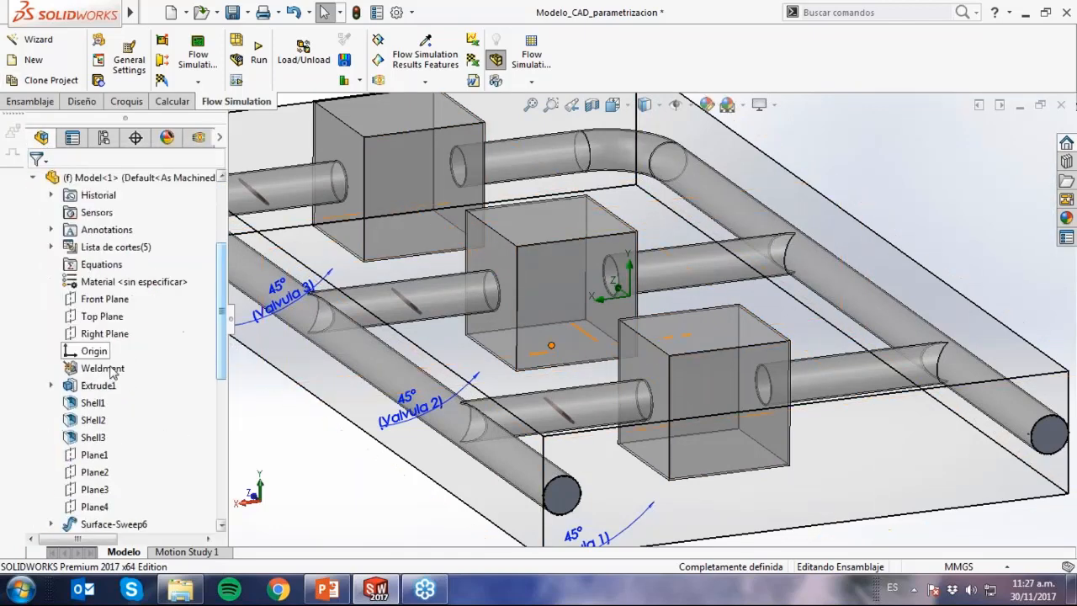
pyautogui.click(111, 370)
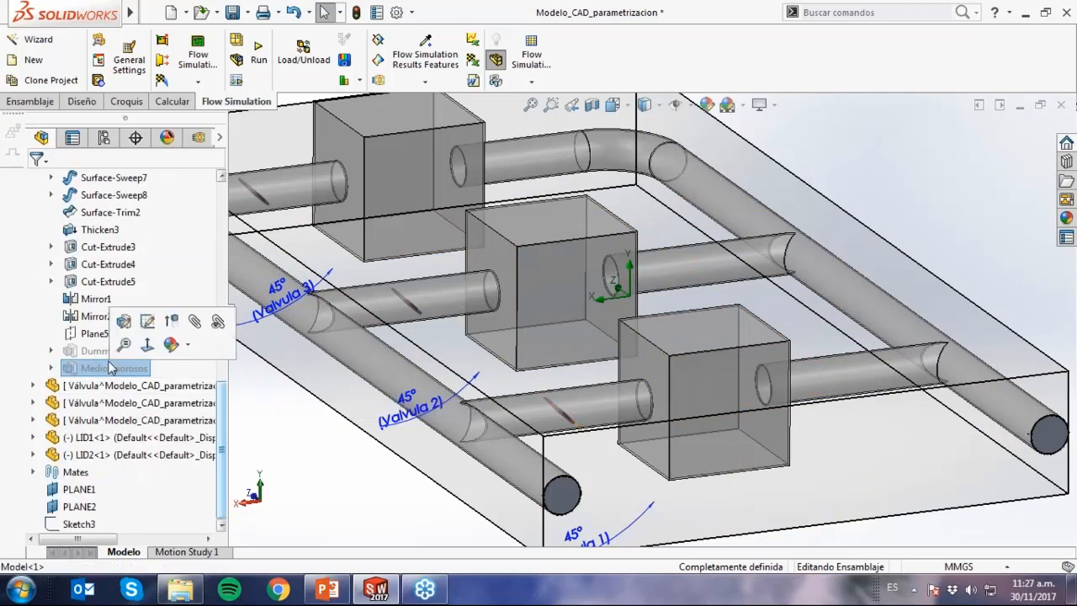
pyautogui.keyDown('ctrl'); pyautogui.click(101, 351); pyautogui.keyUp('ctrl')
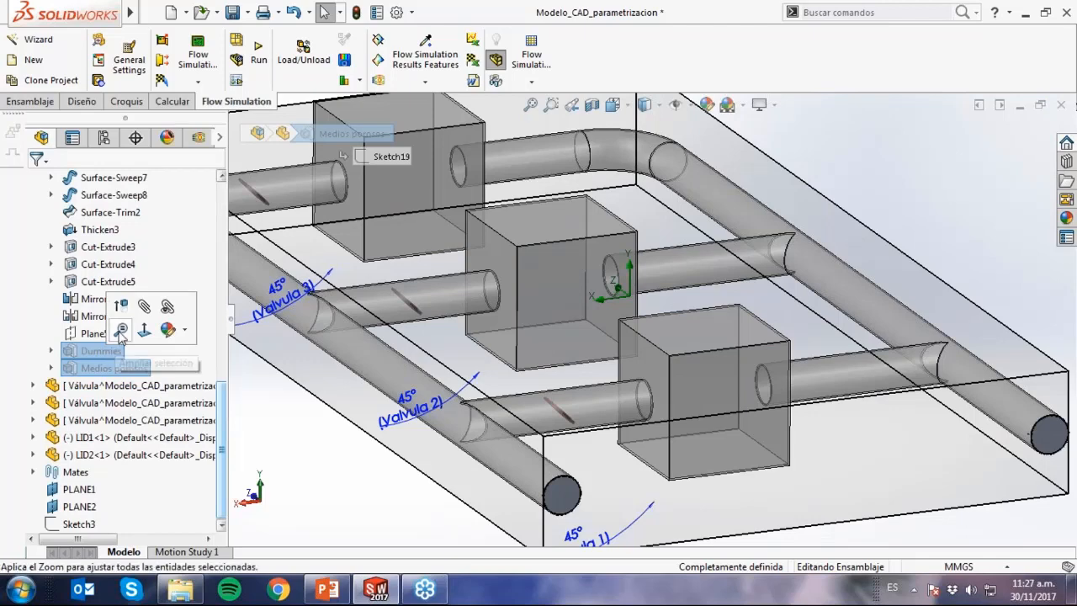
pyautogui.click(121, 306)
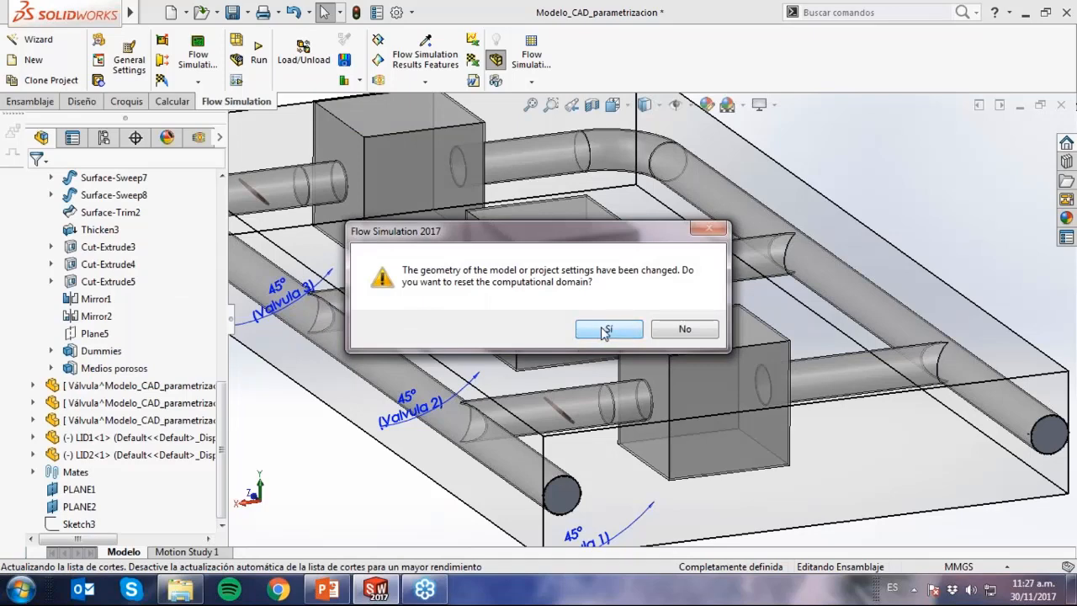
pyautogui.click(604, 332)
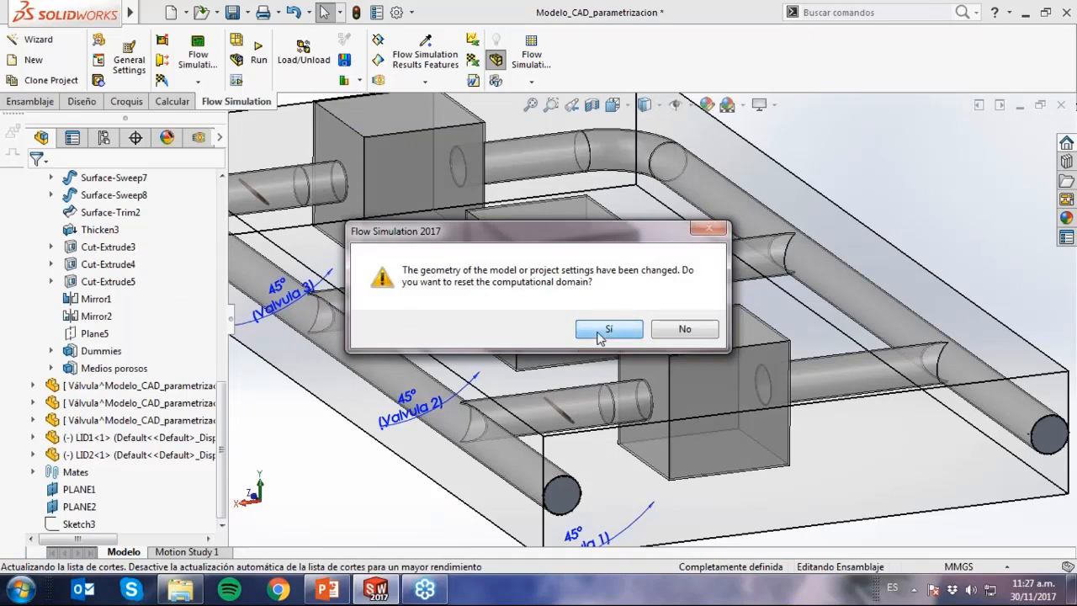
pyautogui.click(605, 356)
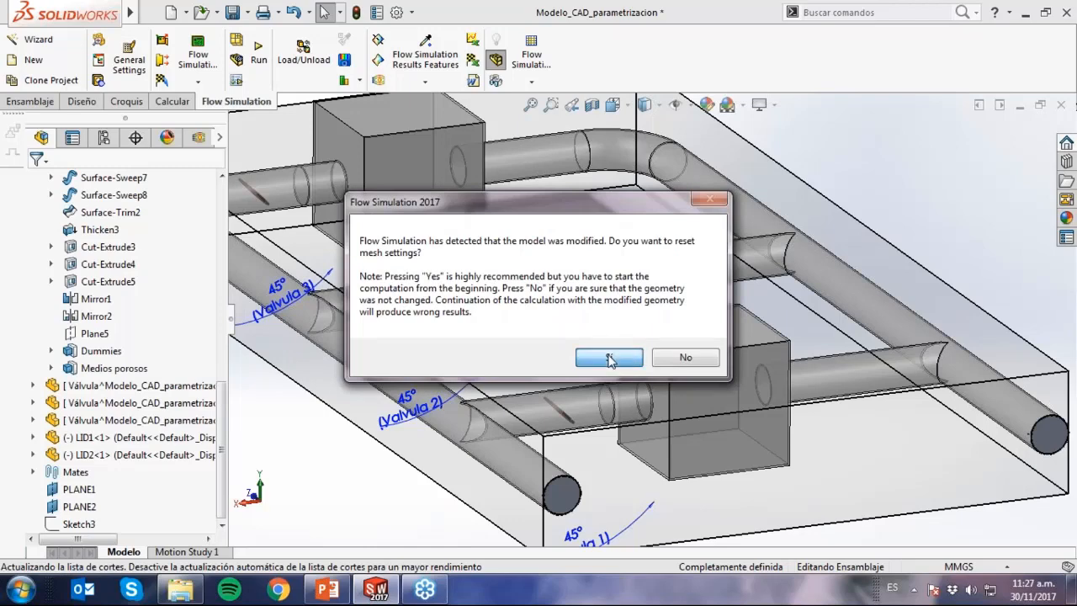
# Highlight the Medios porosos and Dummies features in turn to identify their bodies, and return to the simulation project tree.
pyautogui.scroll(1, 579, 363)
pyautogui.moveTo(577, 368); pyautogui.dragTo(593, 350, button='middle')
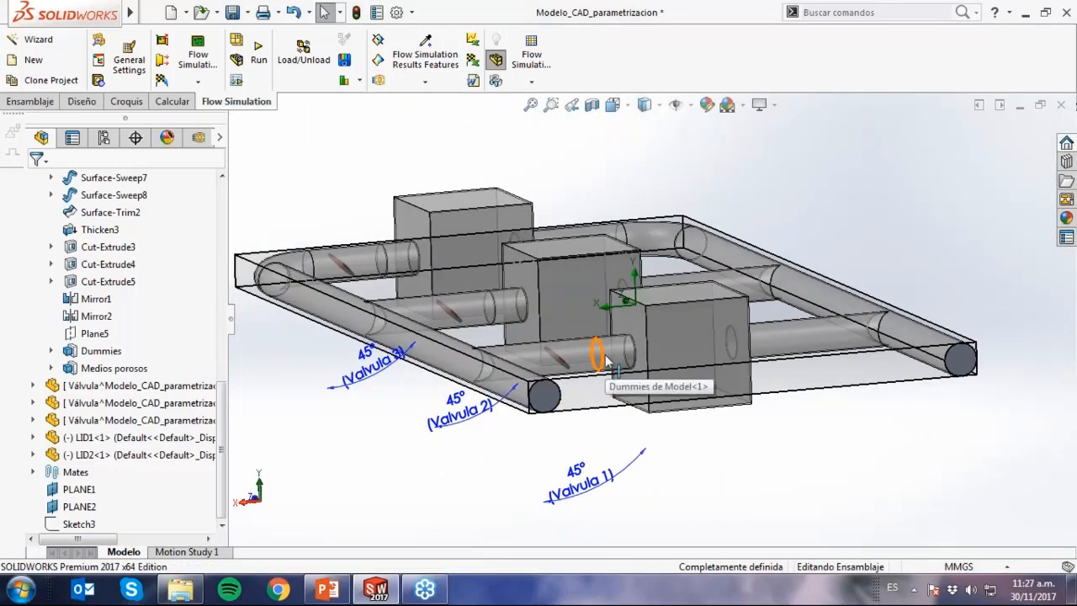
pyautogui.click(199, 139)
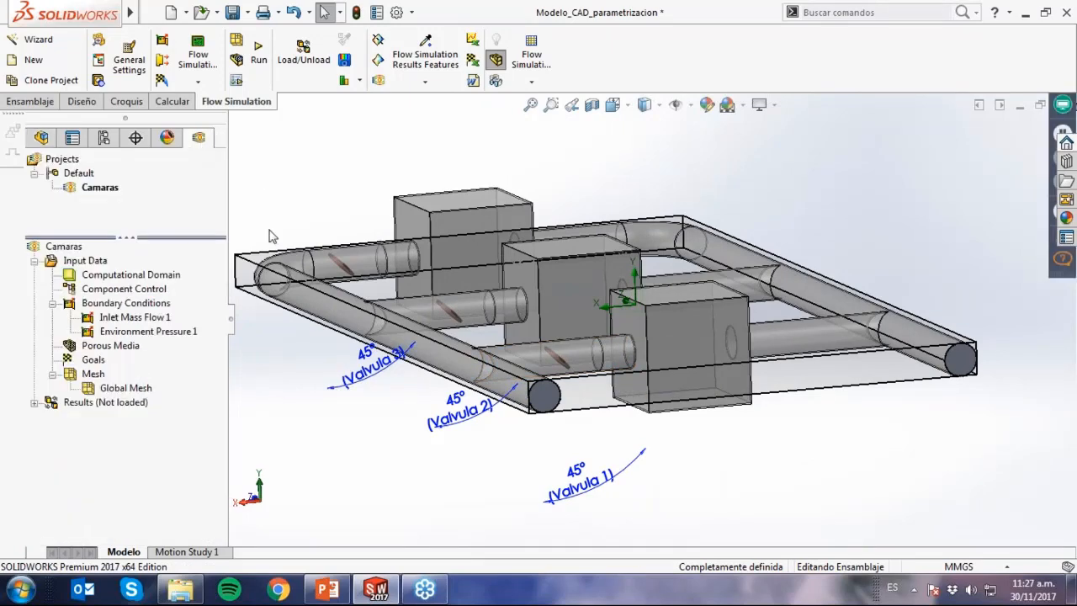
pyautogui.click(41, 137)
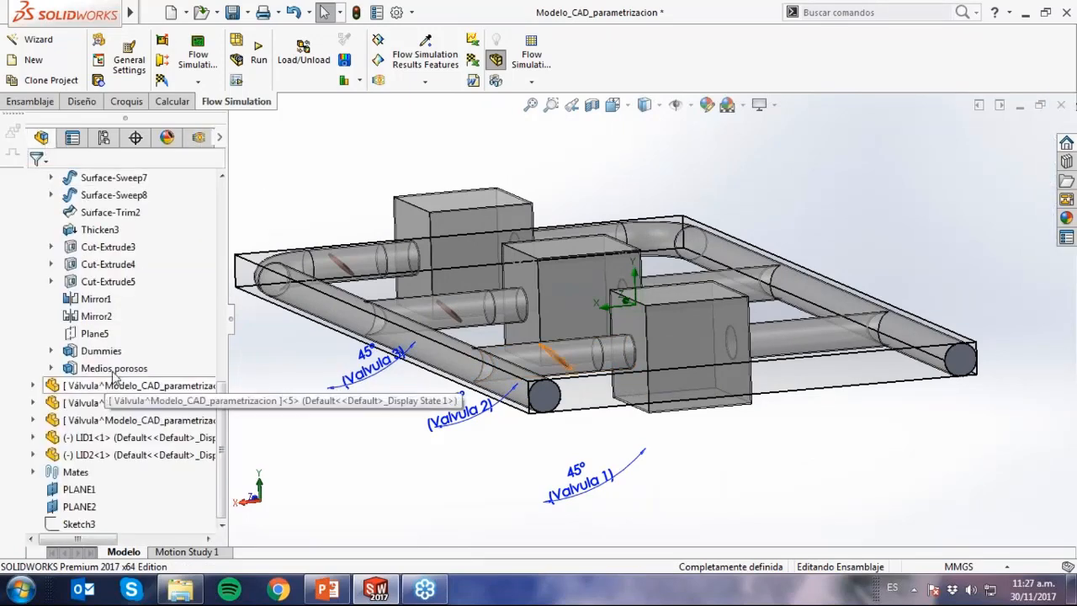
pyautogui.click(109, 370)
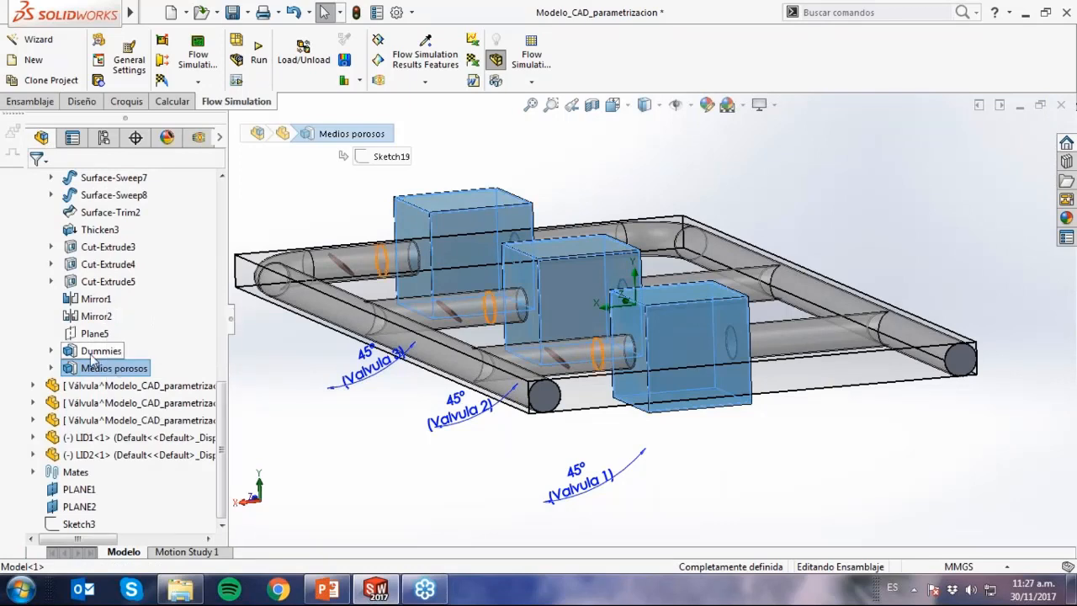
pyautogui.click(94, 351)
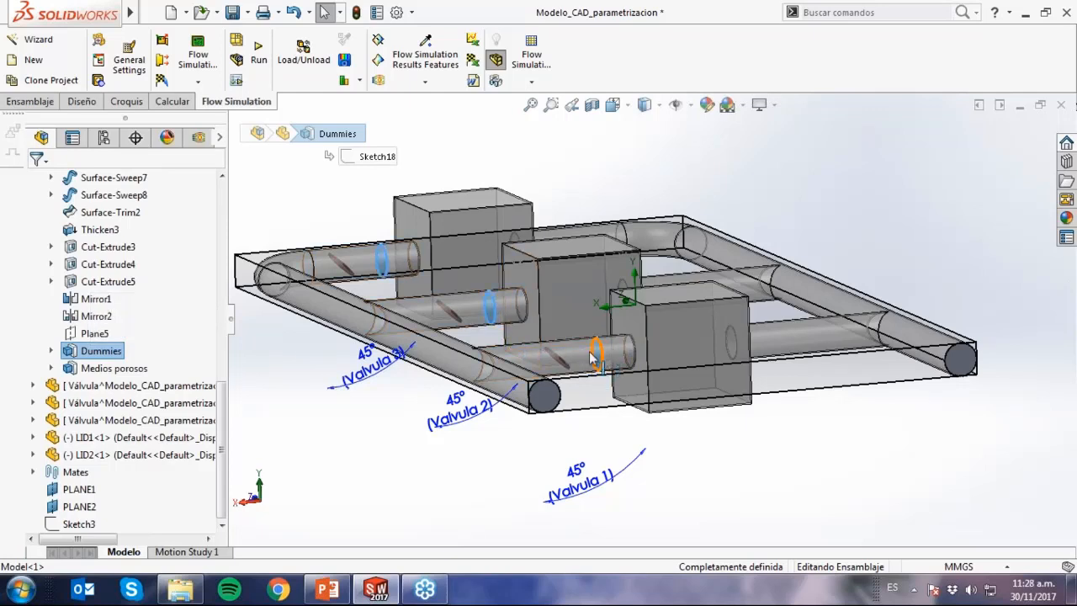
pyautogui.click(304, 473)
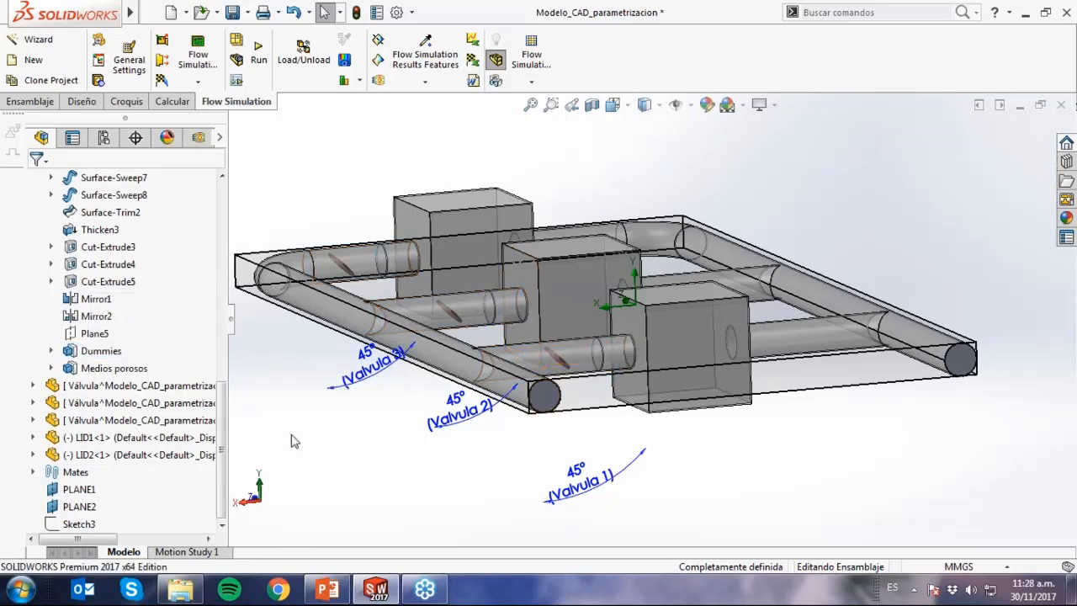
pyautogui.click(199, 137)
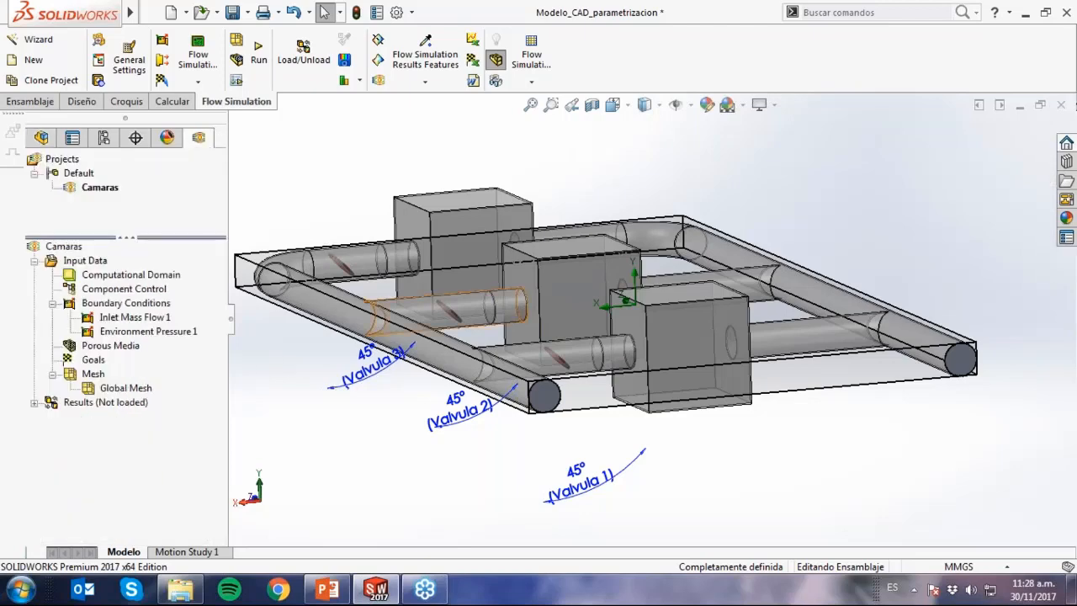
# Cut the assembly open with a section view on the Top Plane at a 0.00 mm offset.
pyautogui.moveTo(473, 479); pyautogui.dragTo(472, 523, button='middle')
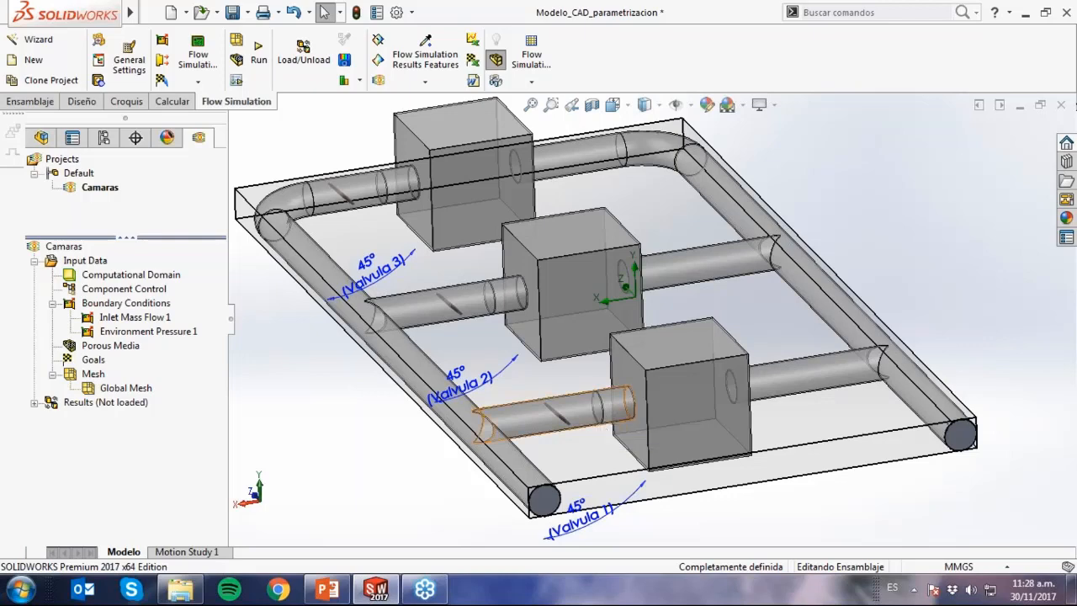
pyautogui.moveTo(448, 478); pyautogui.dragTo(465, 393, button='middle')
pyautogui.moveTo(571, 407); pyautogui.dragTo(567, 491, button='middle')
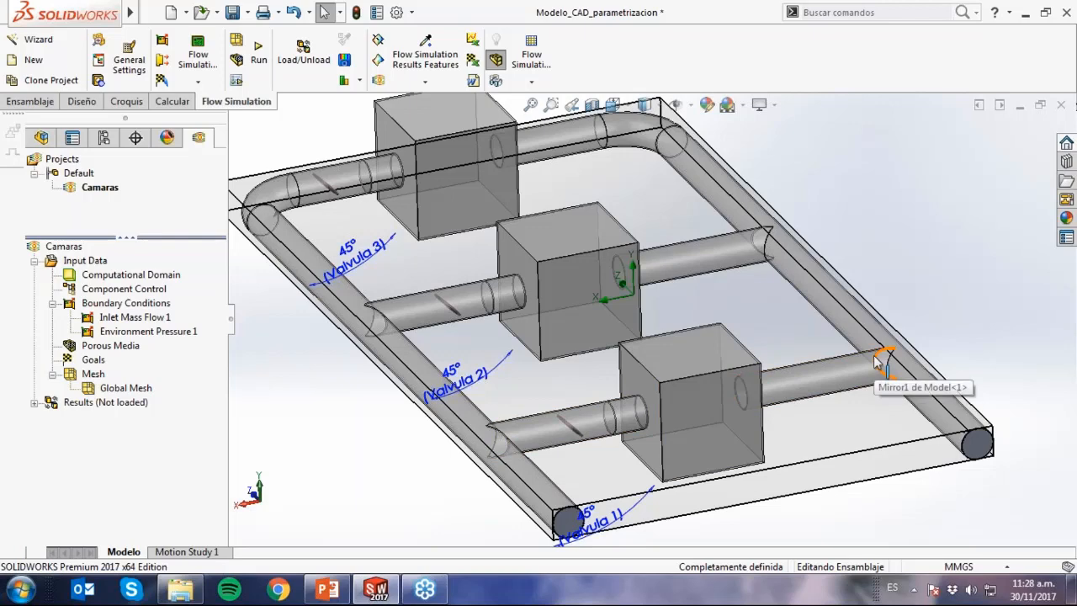
pyautogui.moveTo(837, 462)
pyautogui.mouseDown(button='middle')
pyautogui.moveTo(814, 420)
pyautogui.moveTo(820, 374)
pyautogui.mouseUp(button='middle')
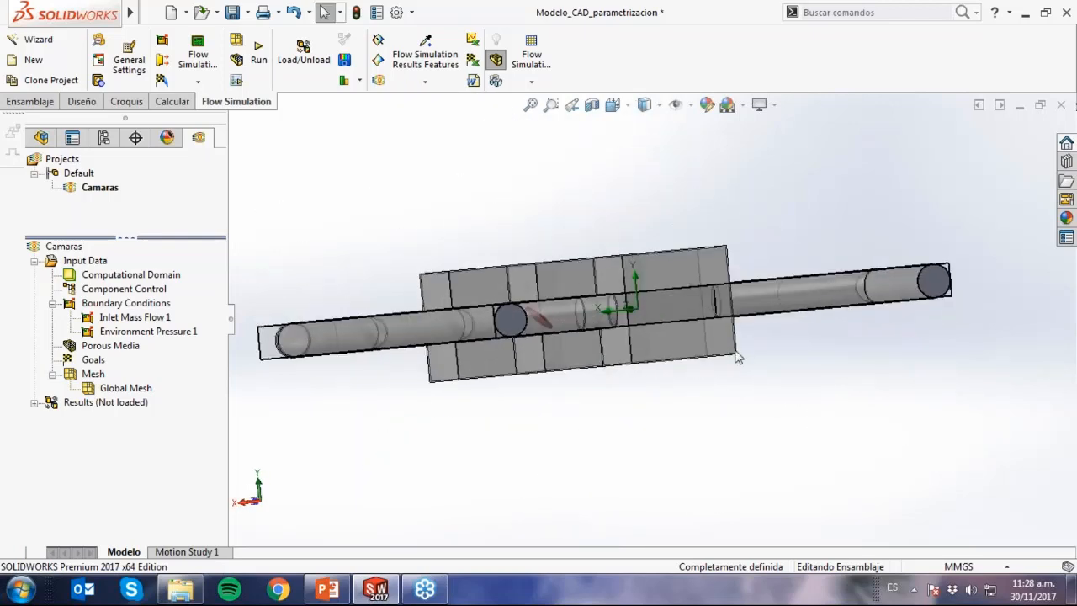
pyautogui.moveTo(814, 427)
pyautogui.mouseDown(button='middle')
pyautogui.moveTo(807, 442)
pyautogui.moveTo(827, 462)
pyautogui.moveTo(827, 482)
pyautogui.mouseUp(button='middle')
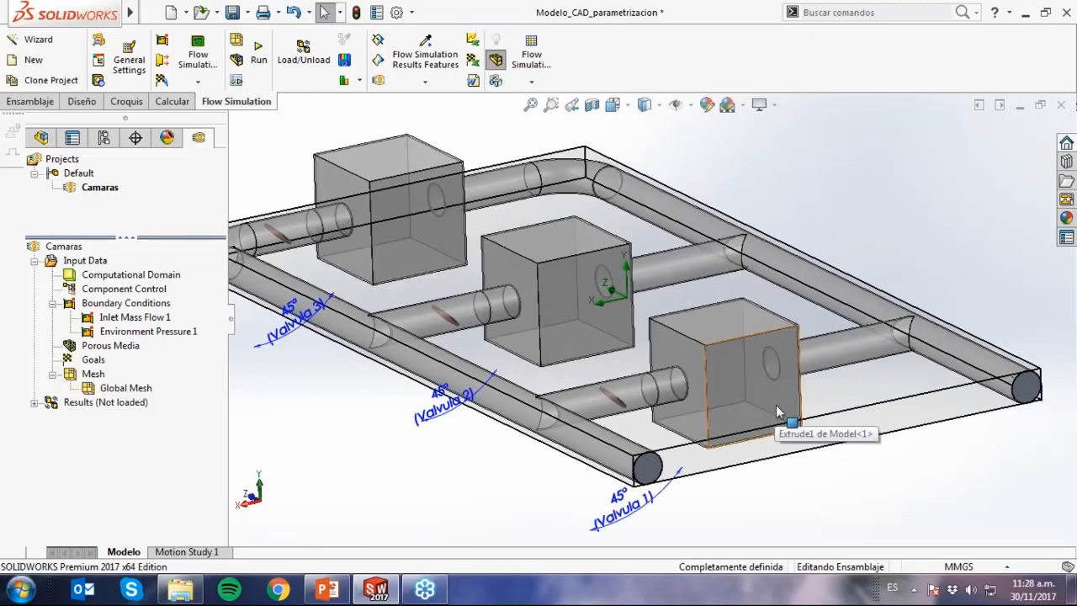
pyautogui.scroll(1, 775, 405)
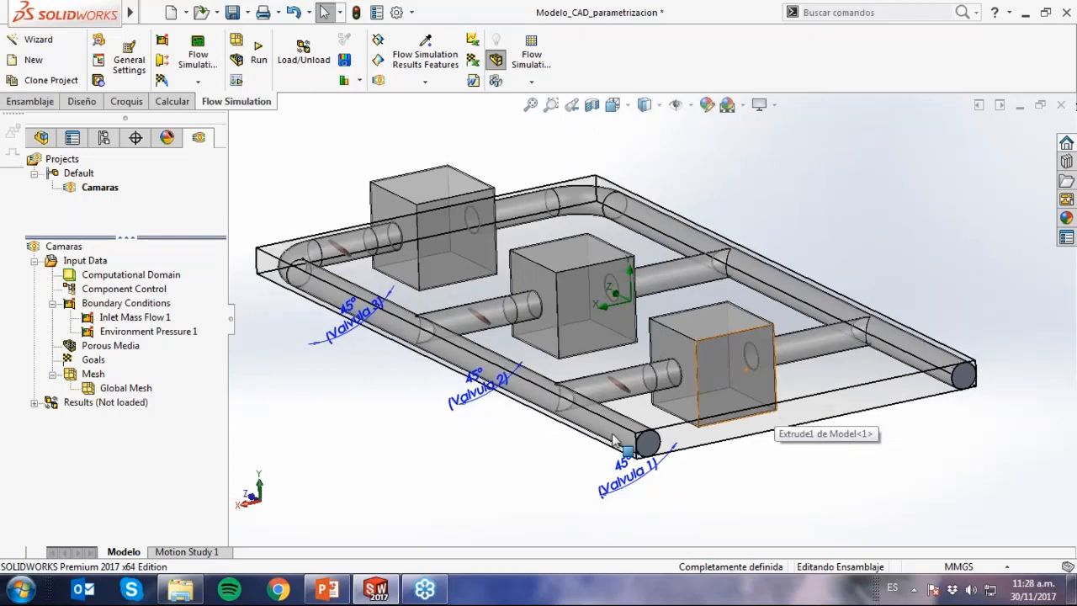
pyautogui.click(592, 105)
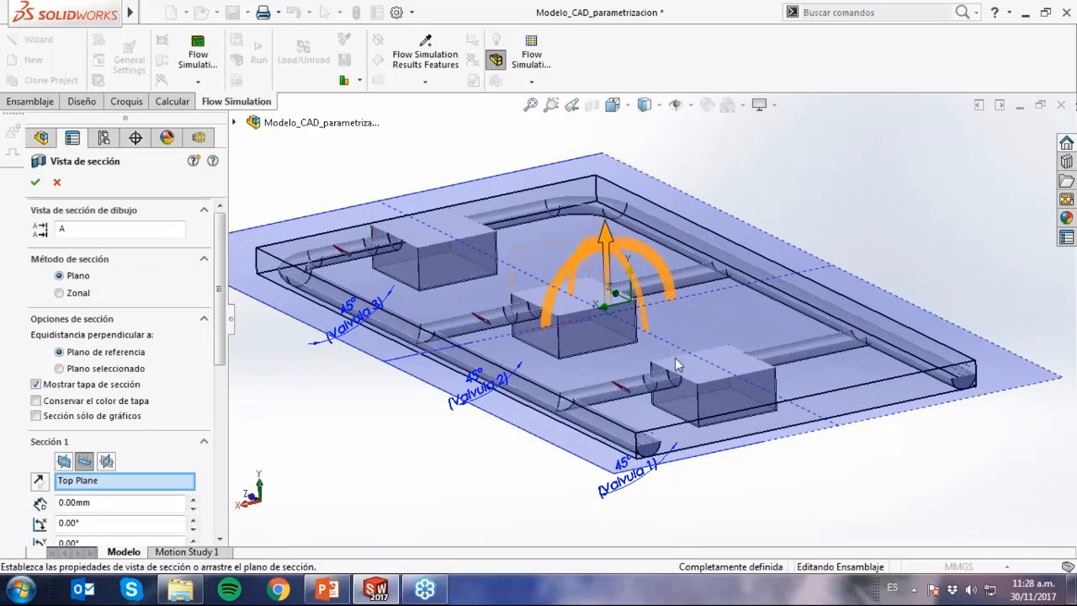
pyautogui.click(36, 183)
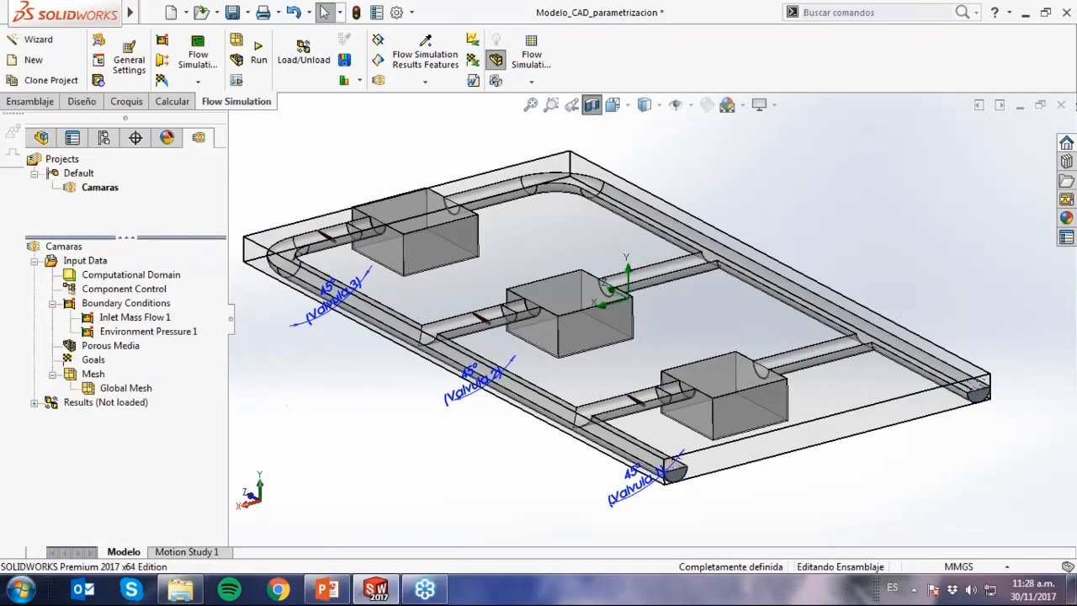
# Start a porous medium and select the three Medios porosos bodies inside the chambers as its components.
pyautogui.rightClick(110, 346)
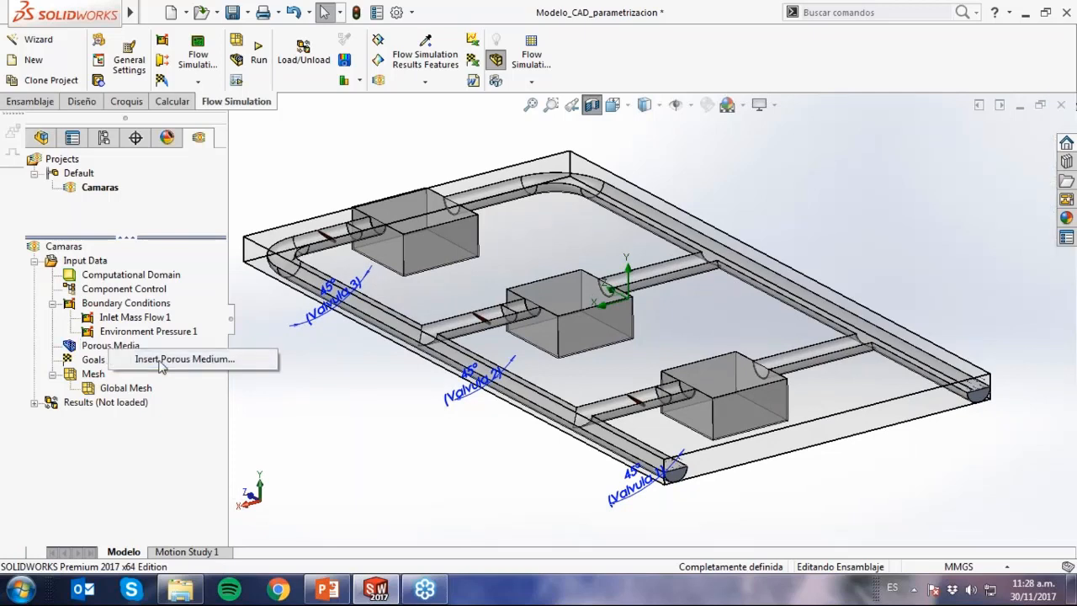
pyautogui.click(163, 362)
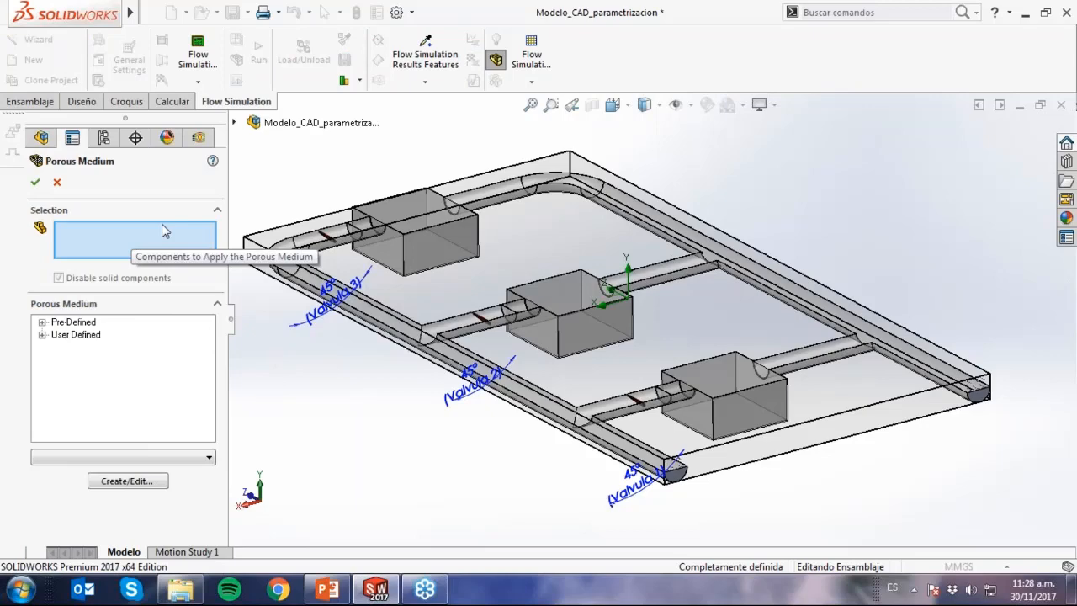
pyautogui.moveTo(430, 254); pyautogui.dragTo(439, 317, button='middle')
pyautogui.click(422, 185)
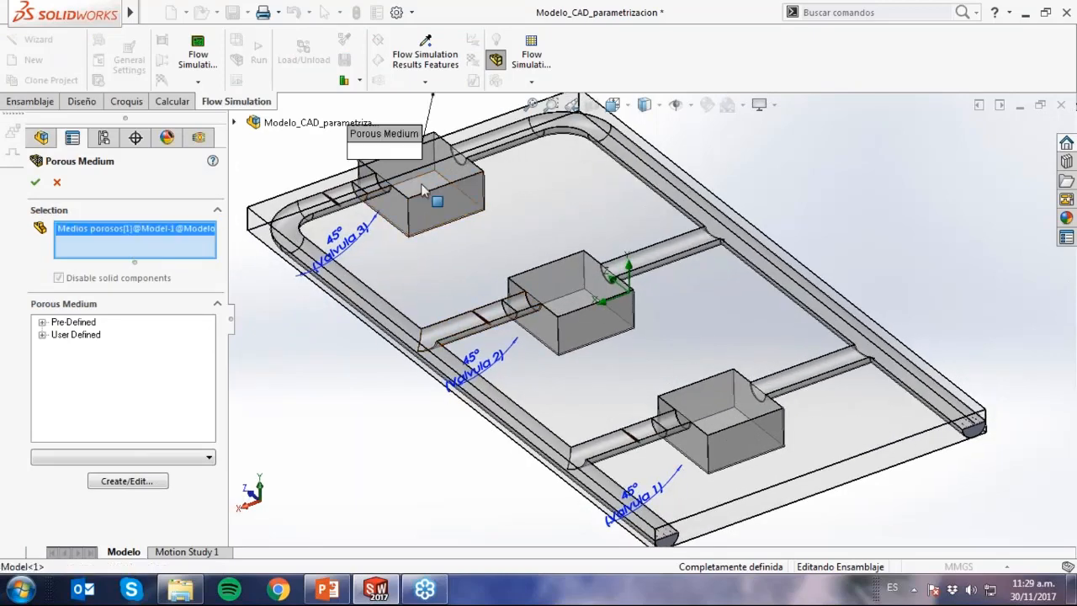
pyautogui.click(570, 293)
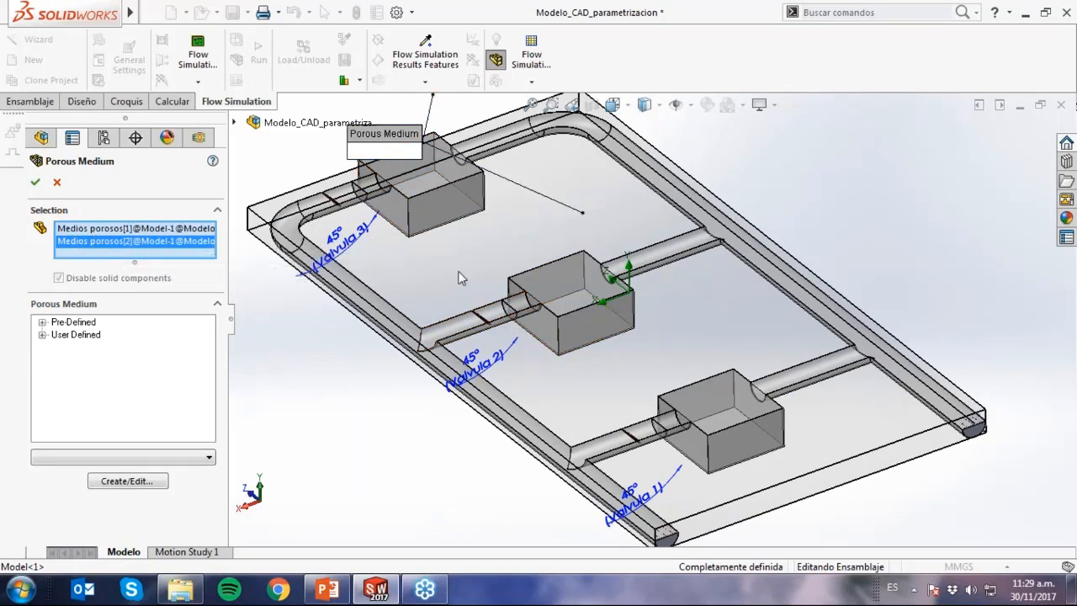
pyautogui.click(721, 425)
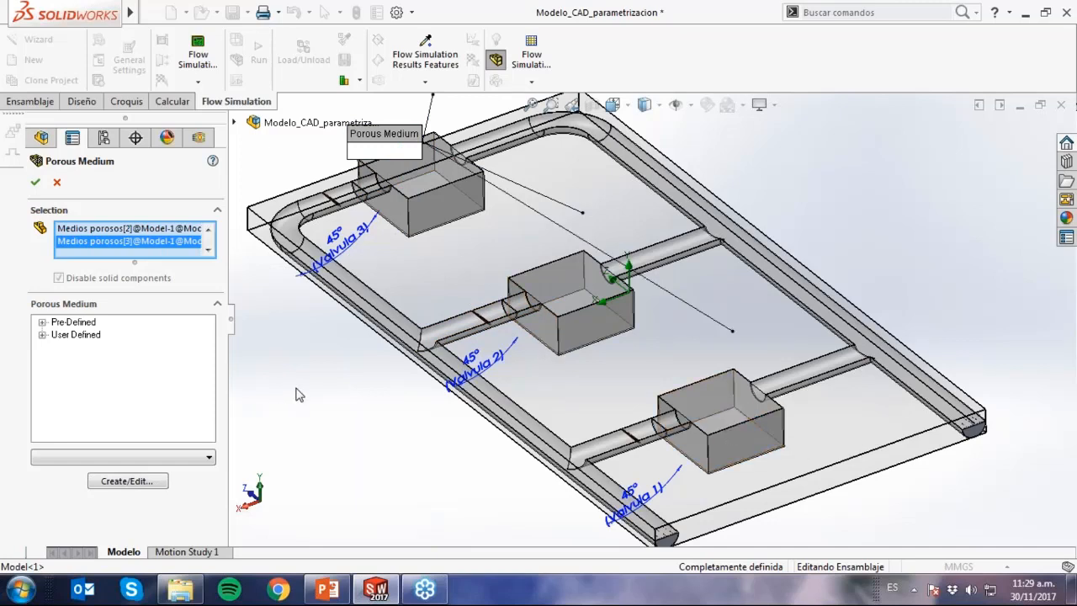
# Assign the pre-defined Isotropic porous medium and review its item properties in the Engineering Database.
pyautogui.click(42, 322)
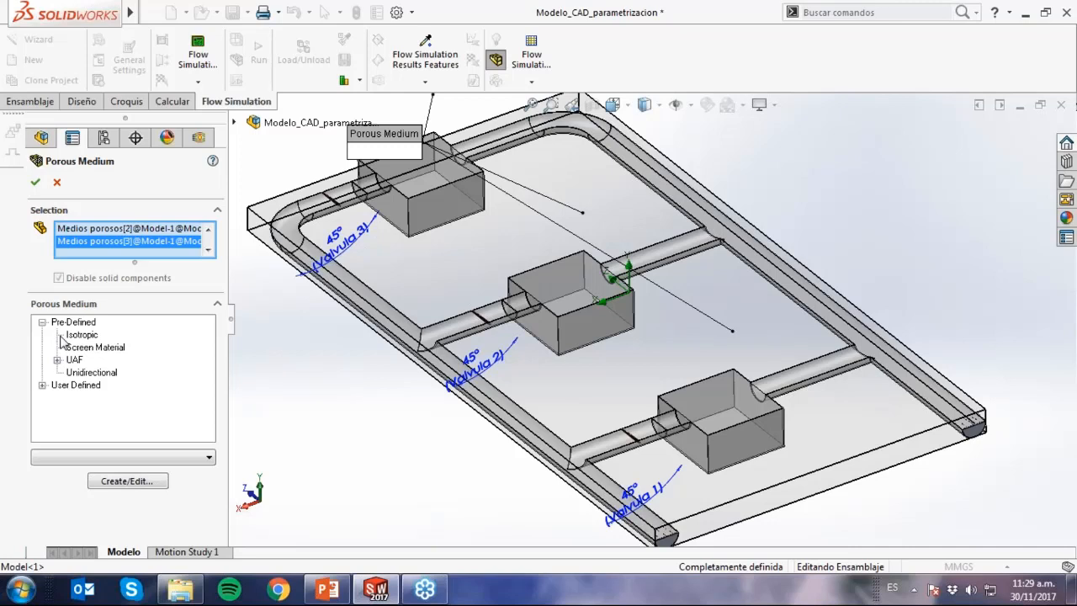
pyautogui.click(88, 336)
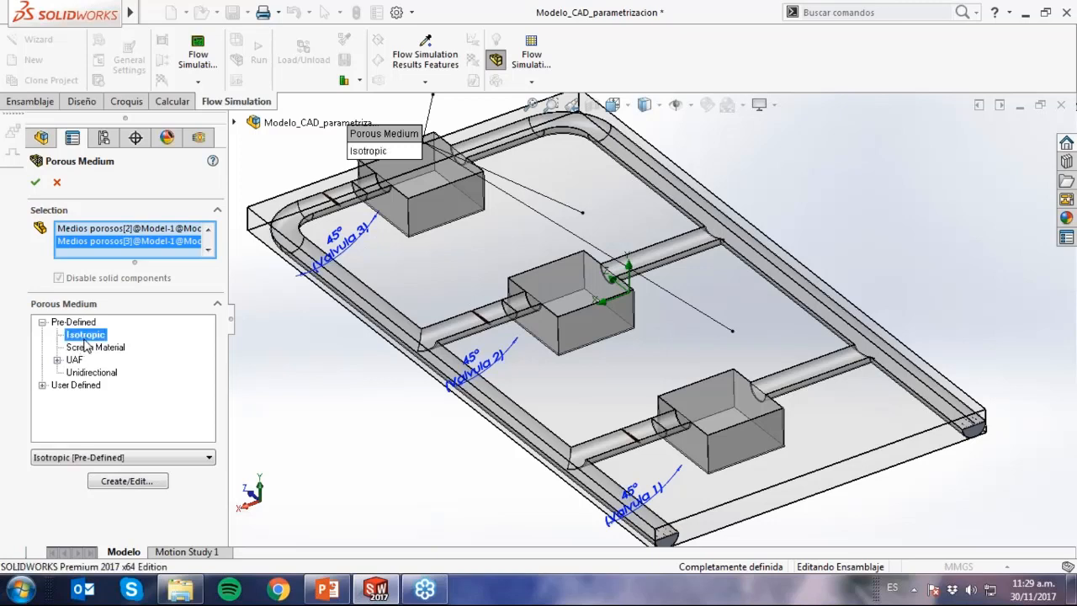
pyautogui.click(128, 481)
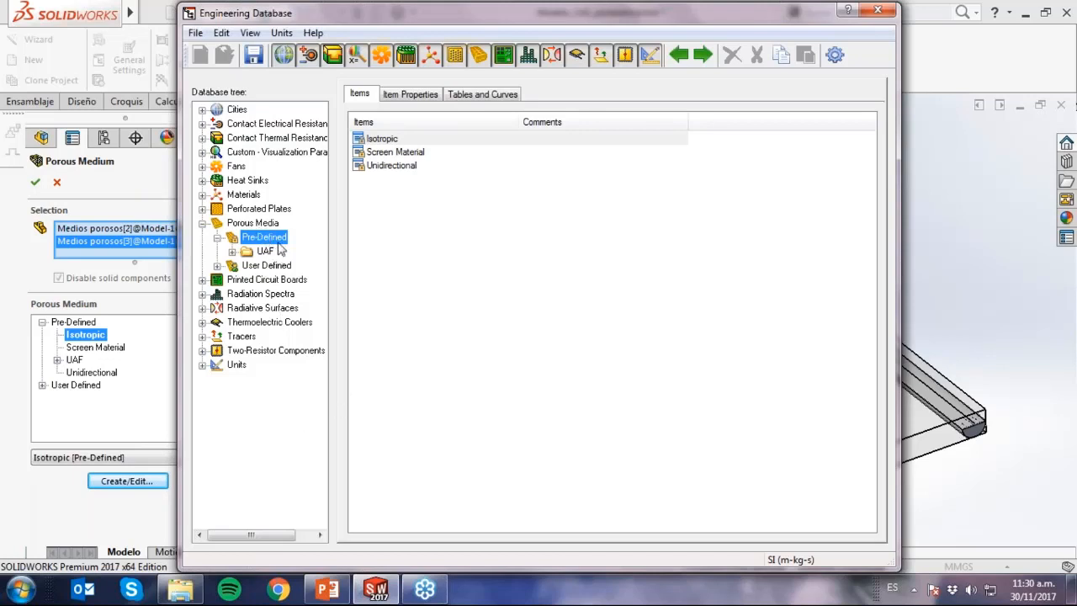
pyautogui.click(388, 140)
pyautogui.click(411, 95)
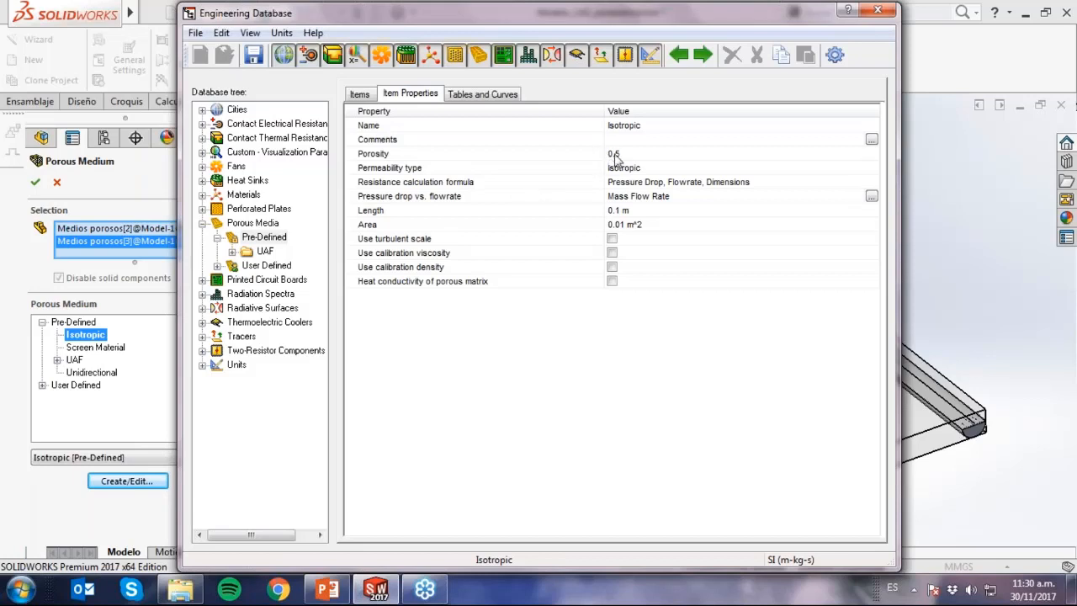
pyautogui.click(877, 12)
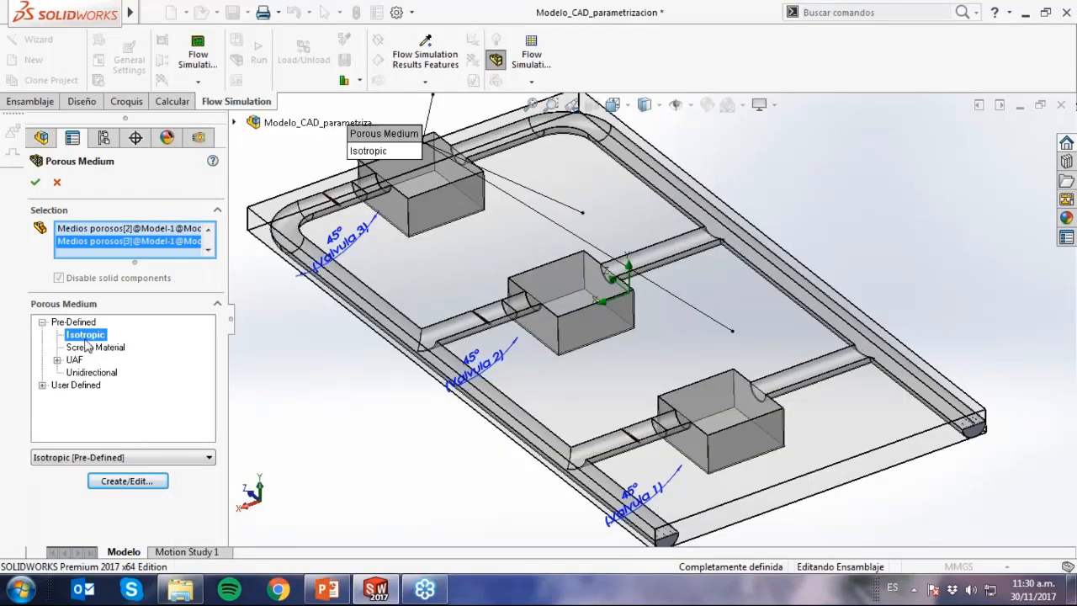
# Accept the porous medium definition and check its arrows in the sectioned chambers.
pyautogui.click(35, 183)
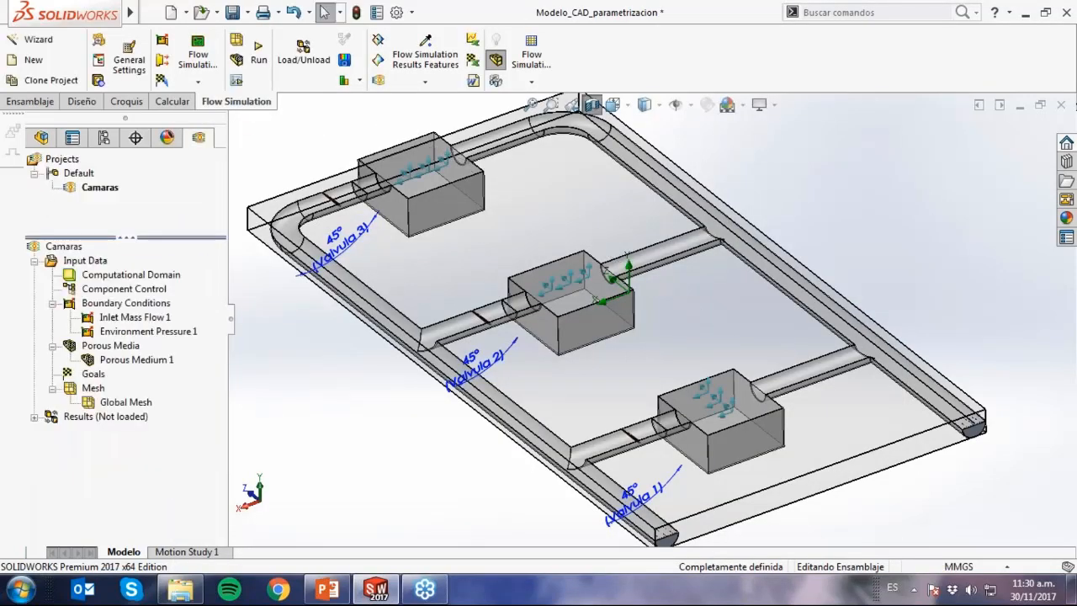
pyautogui.scroll(-6, 576, 331)
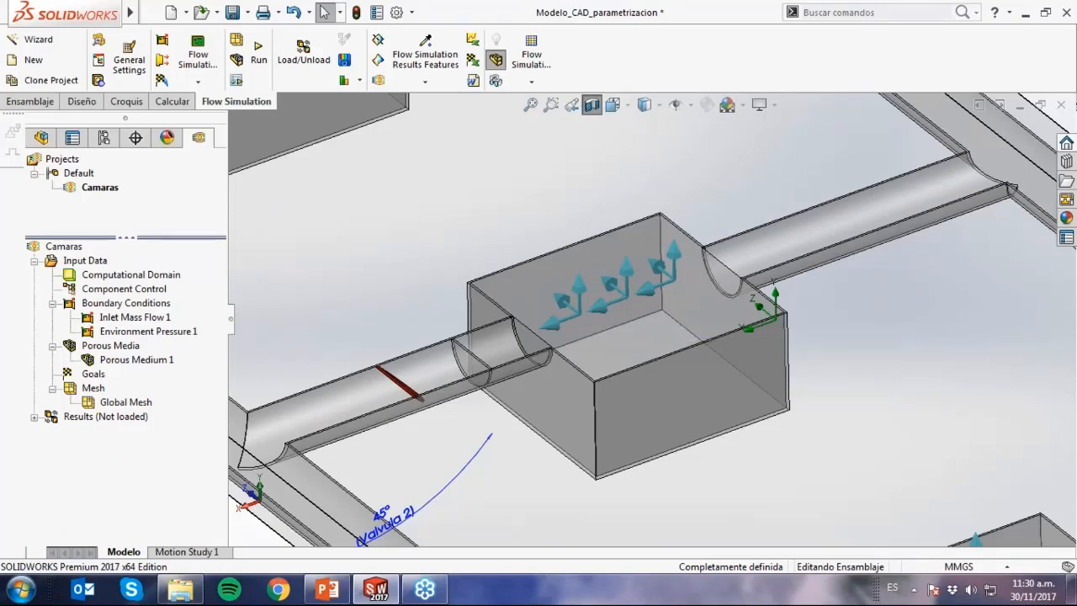
pyautogui.scroll(7, 617, 350)
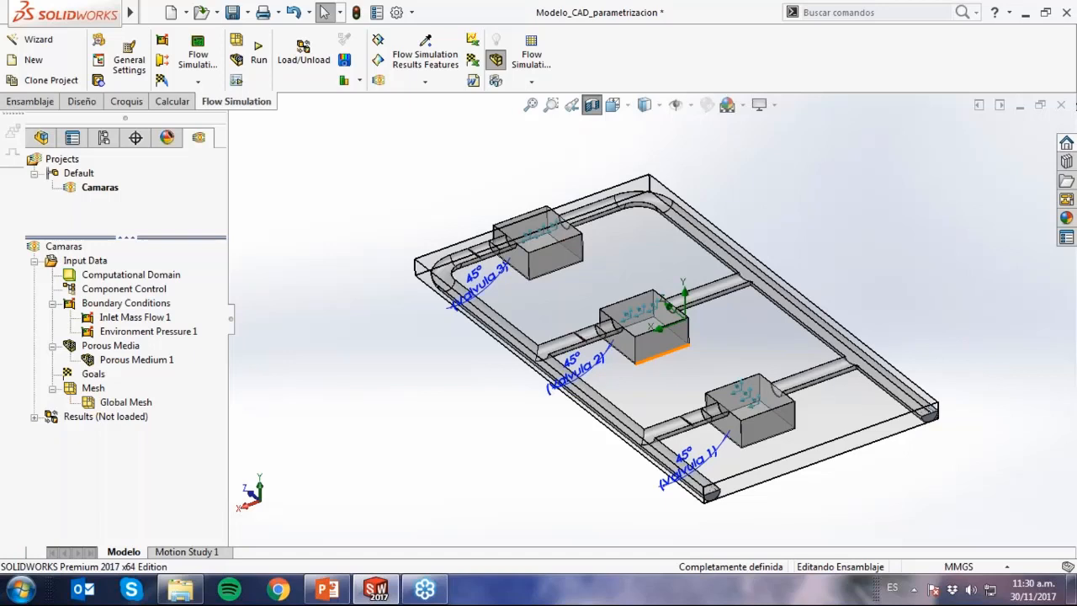
# Create a Mass Flow Rate surface goal on the disc face between Valvula 1 and its chamber, and check the face it uses.
pyautogui.scroll(-2, 744, 387)
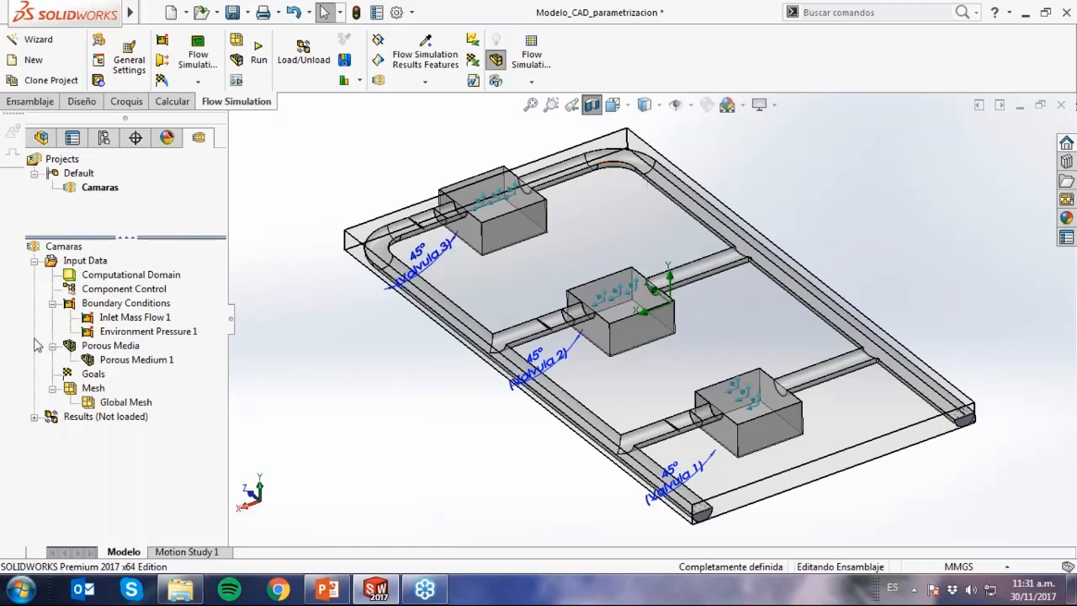
pyautogui.rightClick(96, 374)
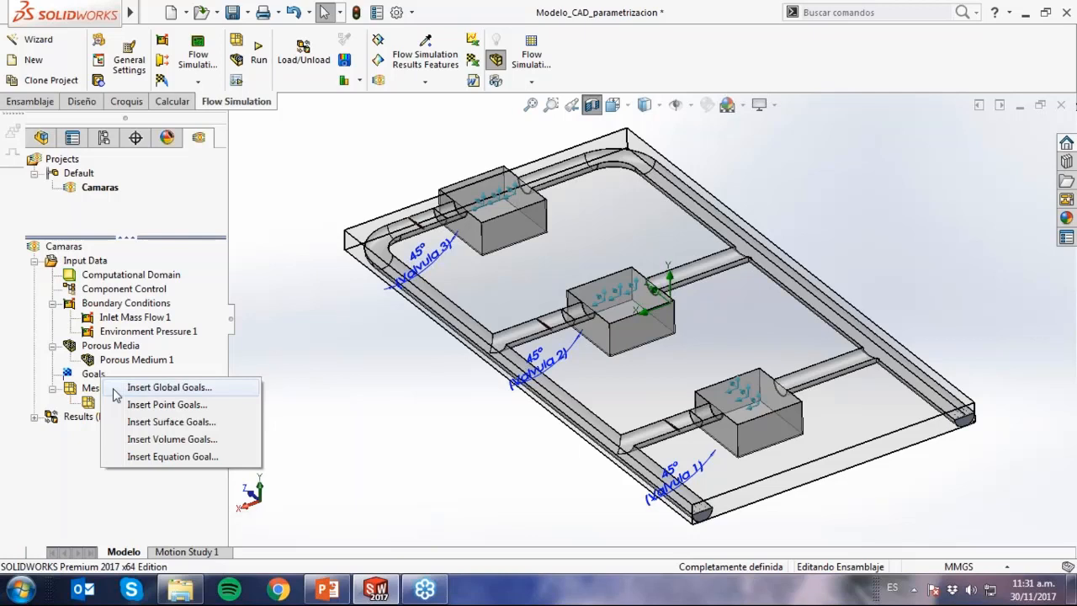
pyautogui.click(173, 422)
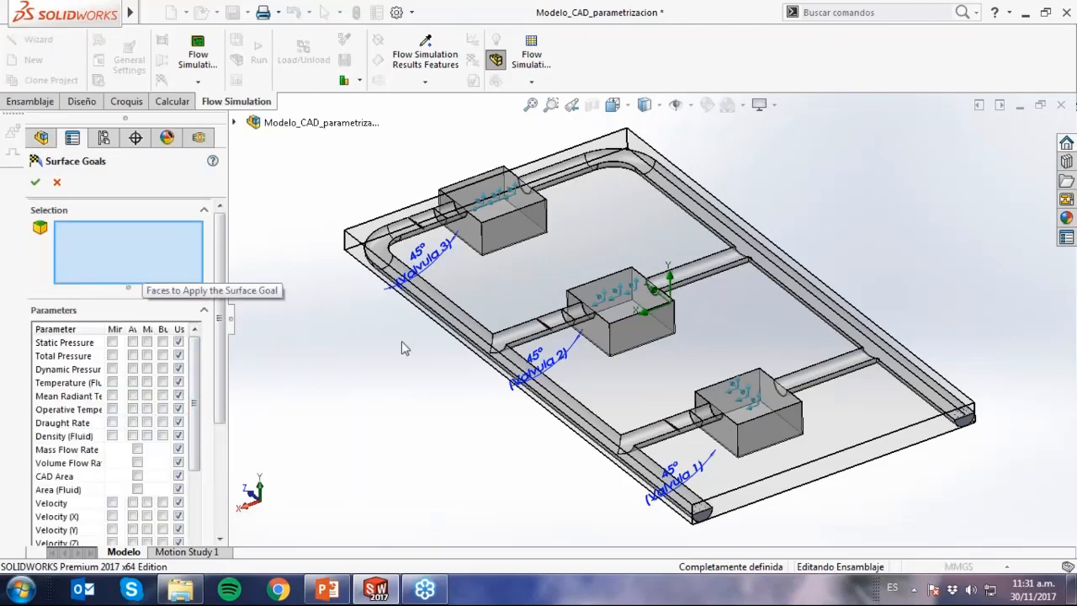
pyautogui.scroll(-5, 690, 421)
pyautogui.scroll(-5, 698, 431)
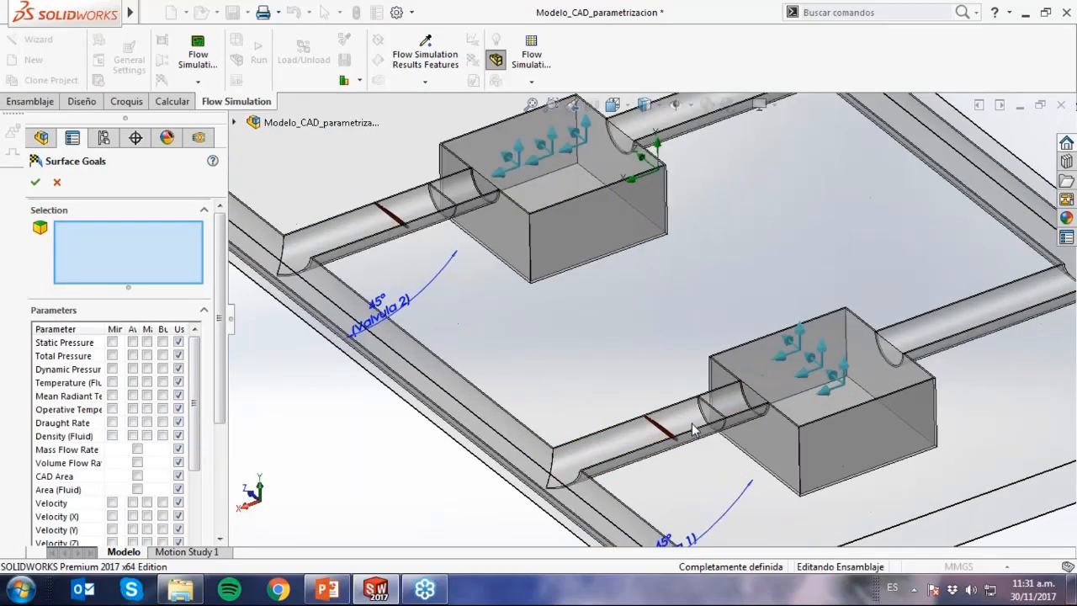
pyautogui.click(706, 394)
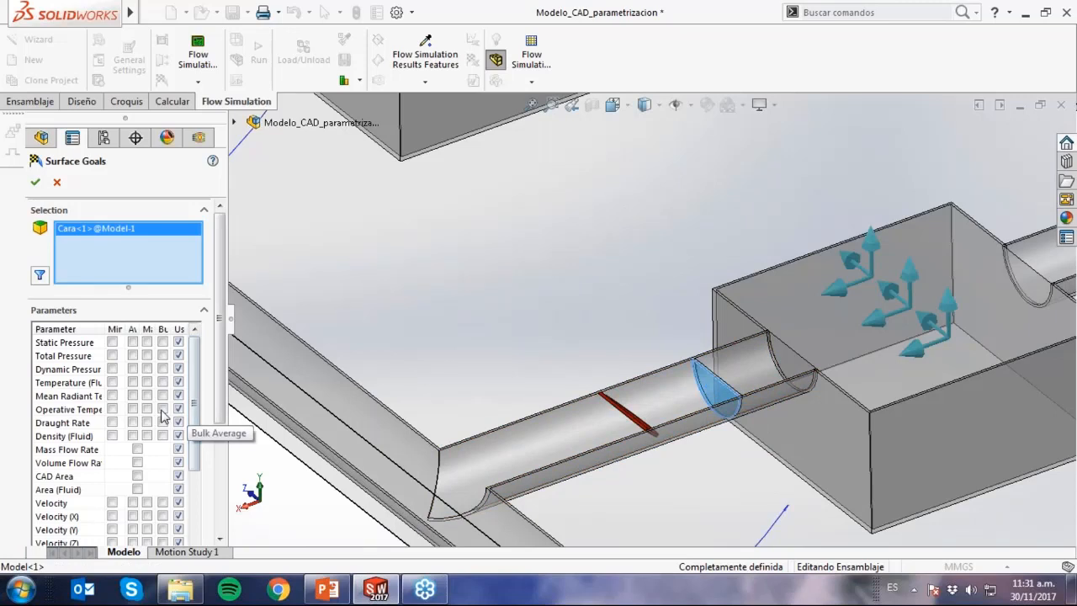
pyautogui.click(137, 450)
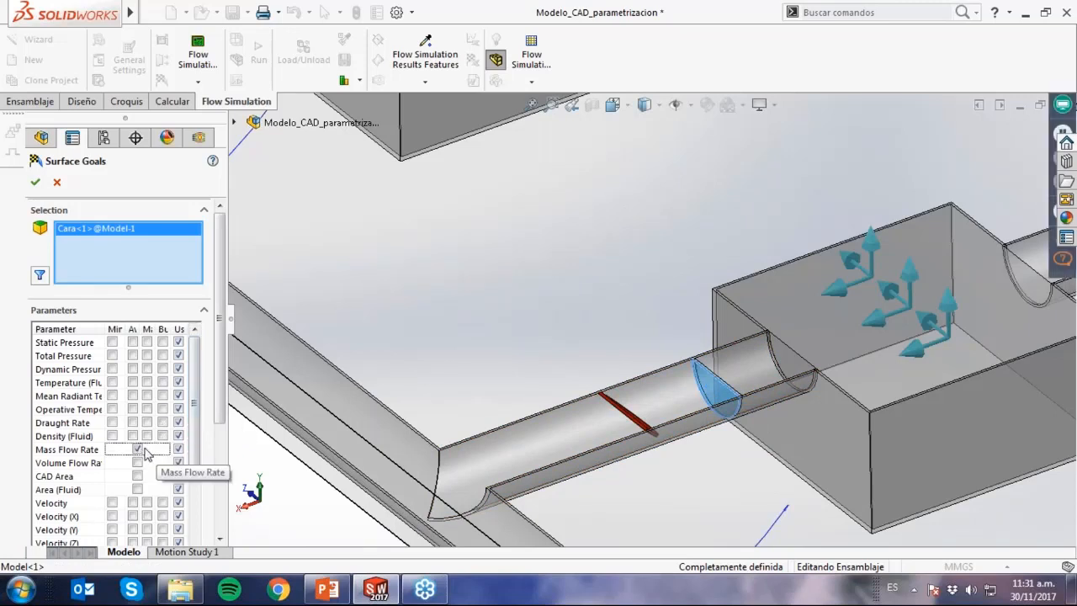
pyautogui.click(36, 182)
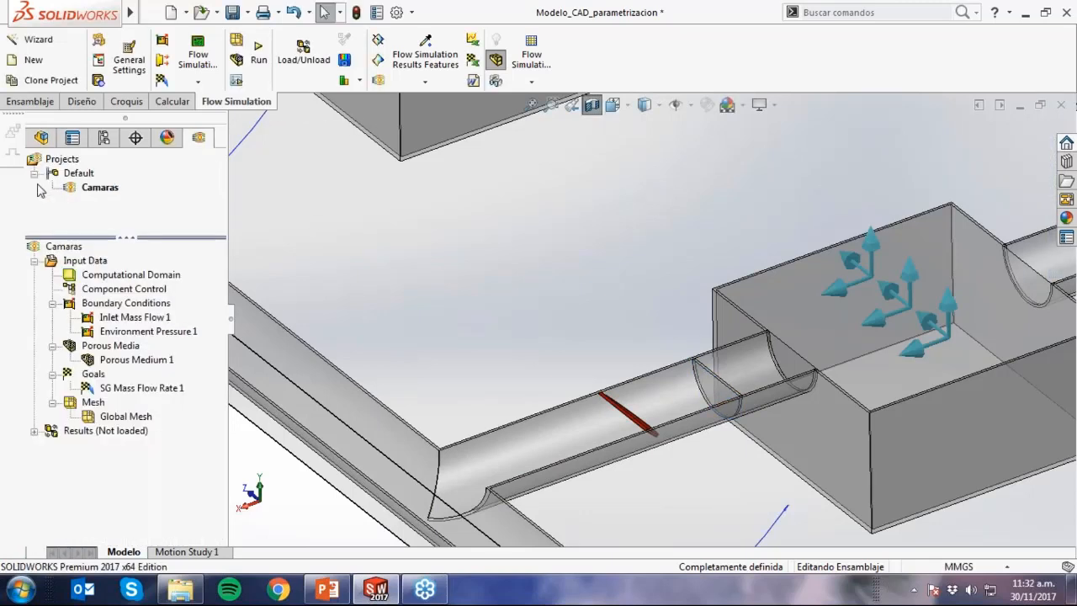
pyautogui.click(154, 388)
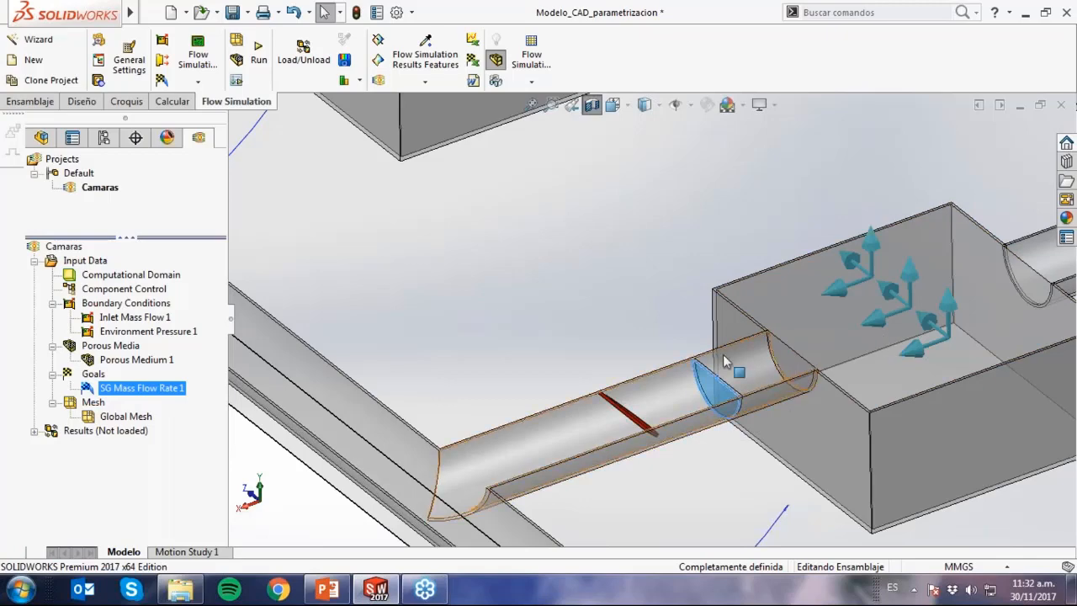
pyautogui.click(553, 338)
# Start another surface goal and select the disc face between Valvula 2 and its chamber.
pyautogui.scroll(3, 551, 337)
pyautogui.scroll(5, 551, 336)
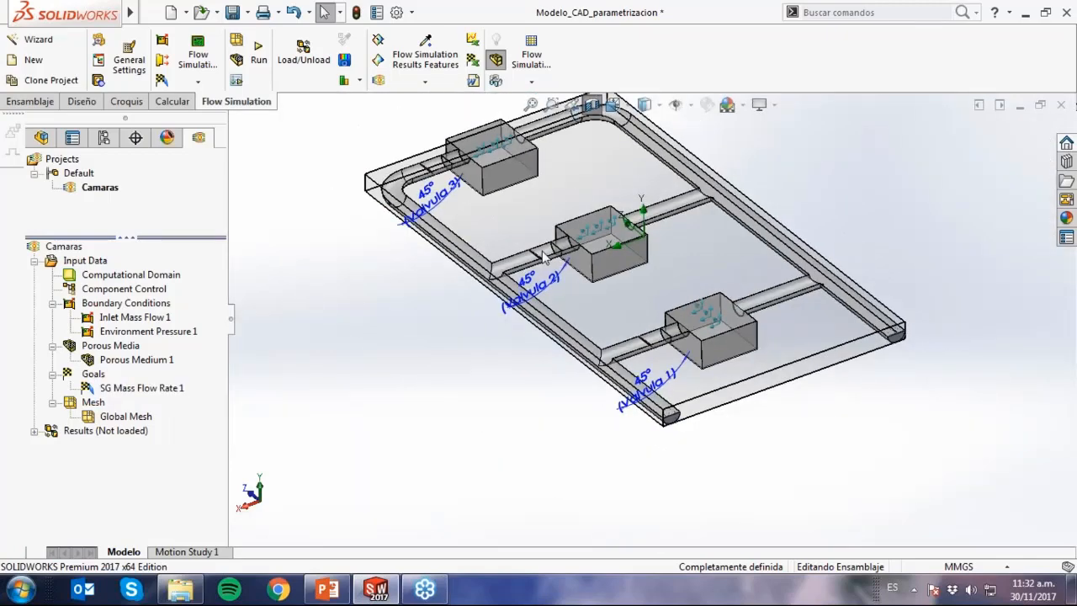
pyautogui.scroll(-3, 549, 202)
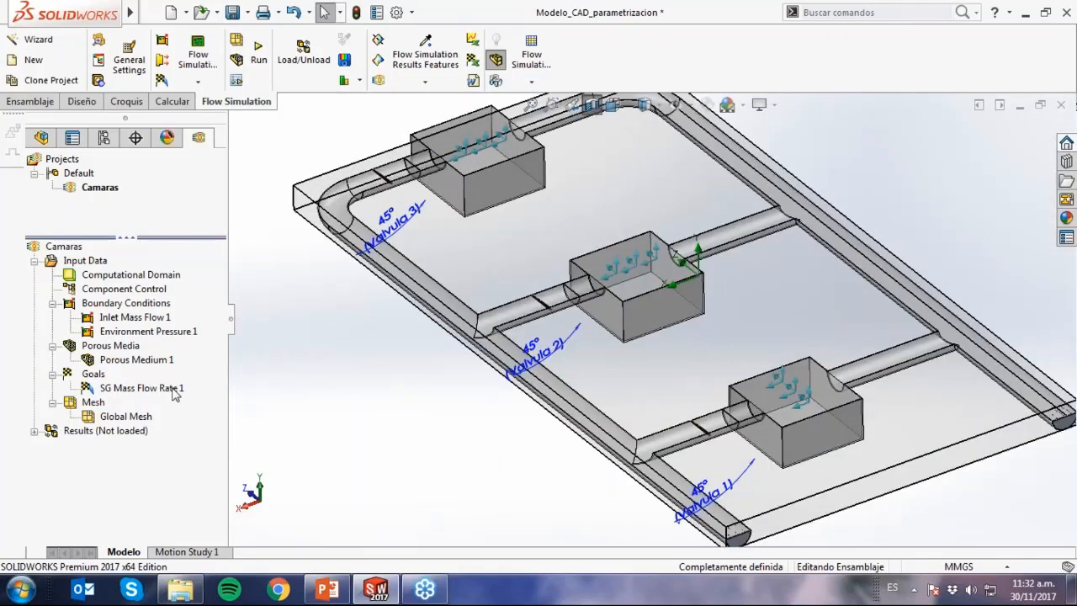
pyautogui.rightClick(95, 376)
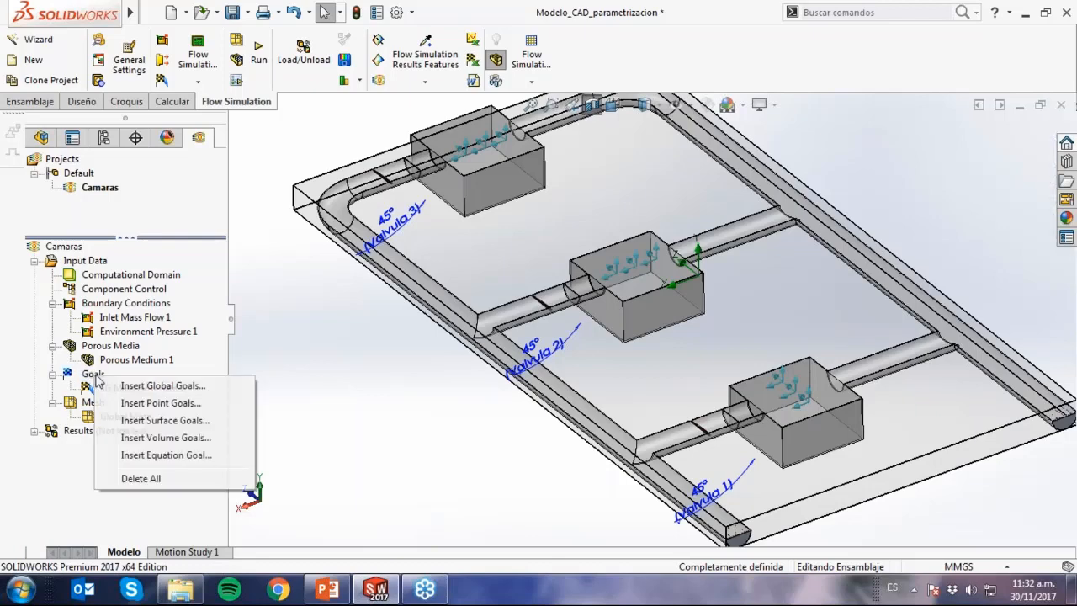
pyautogui.click(151, 421)
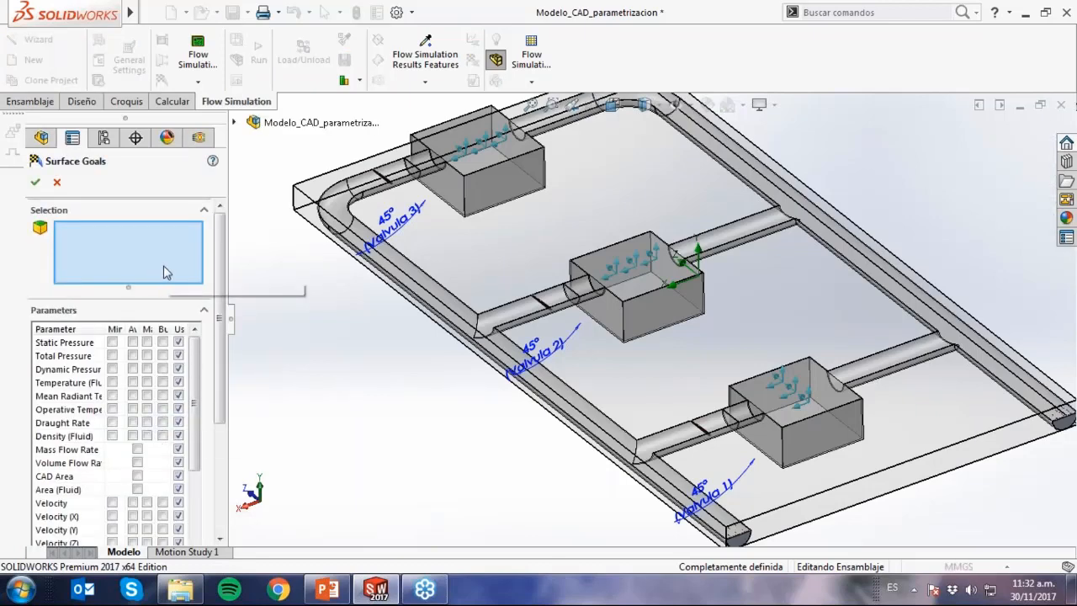
pyautogui.scroll(-6, 535, 296)
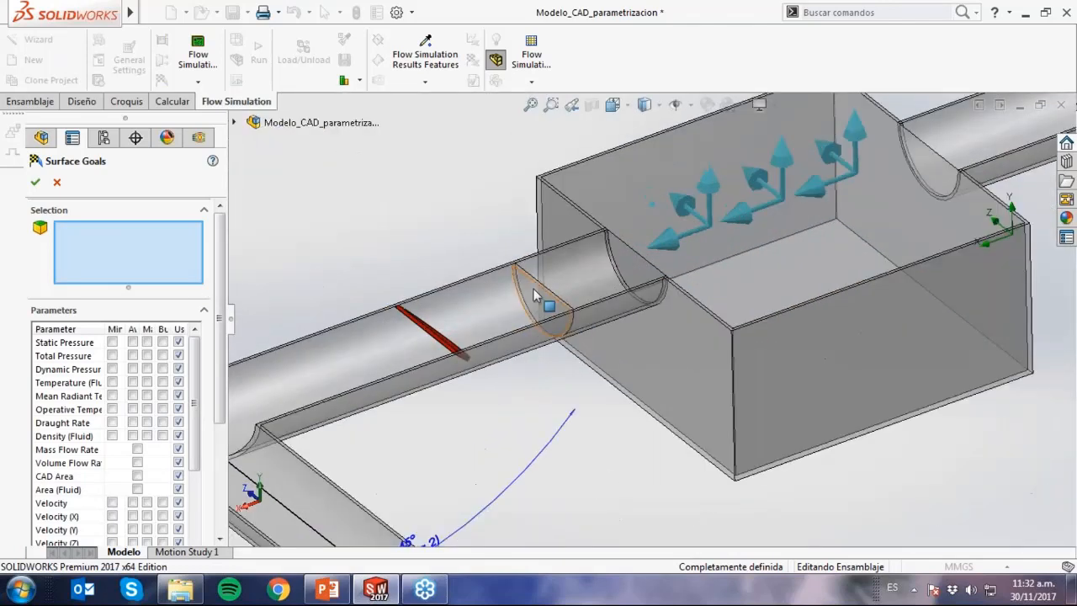
pyautogui.scroll(-2, 532, 296)
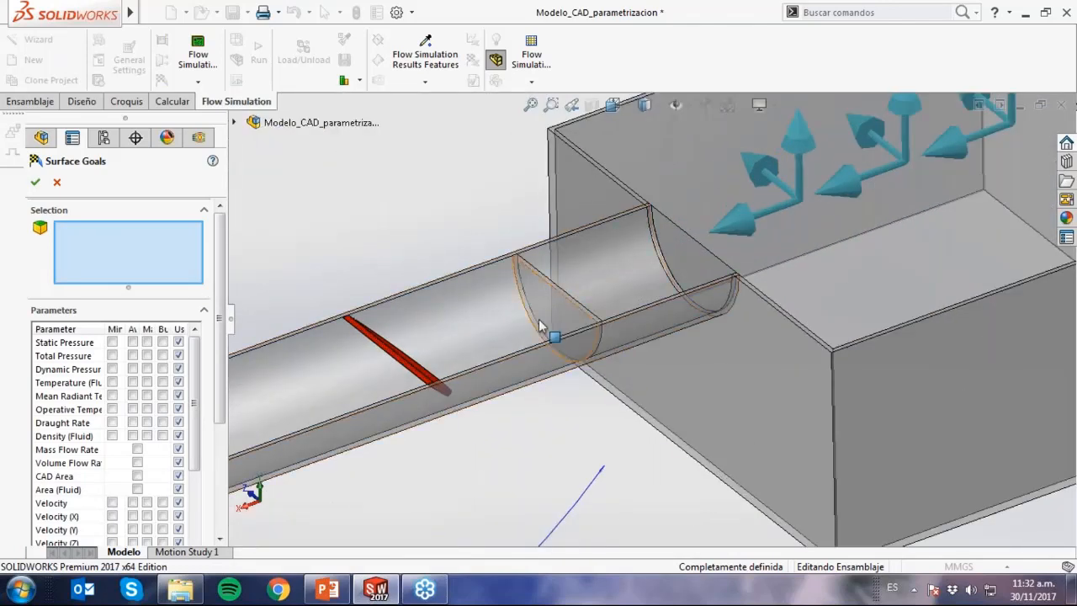
pyautogui.click(556, 313)
# Add the disc face between Valvula 3 and its chamber to the surface goal selection.
pyautogui.scroll(3, 525, 319)
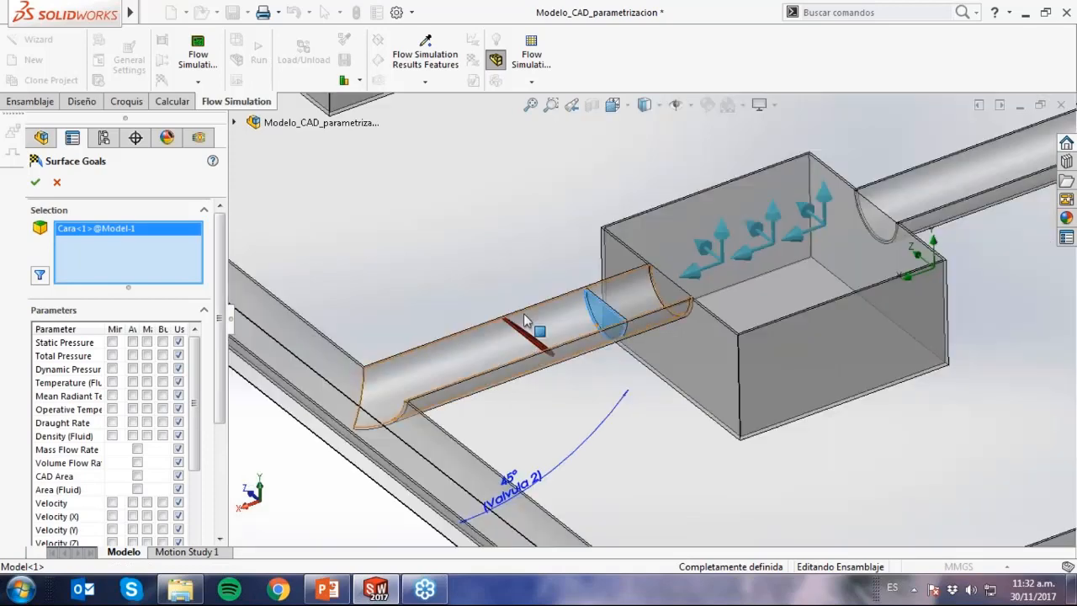
pyautogui.scroll(4, 500, 272)
pyautogui.scroll(-3, 484, 209)
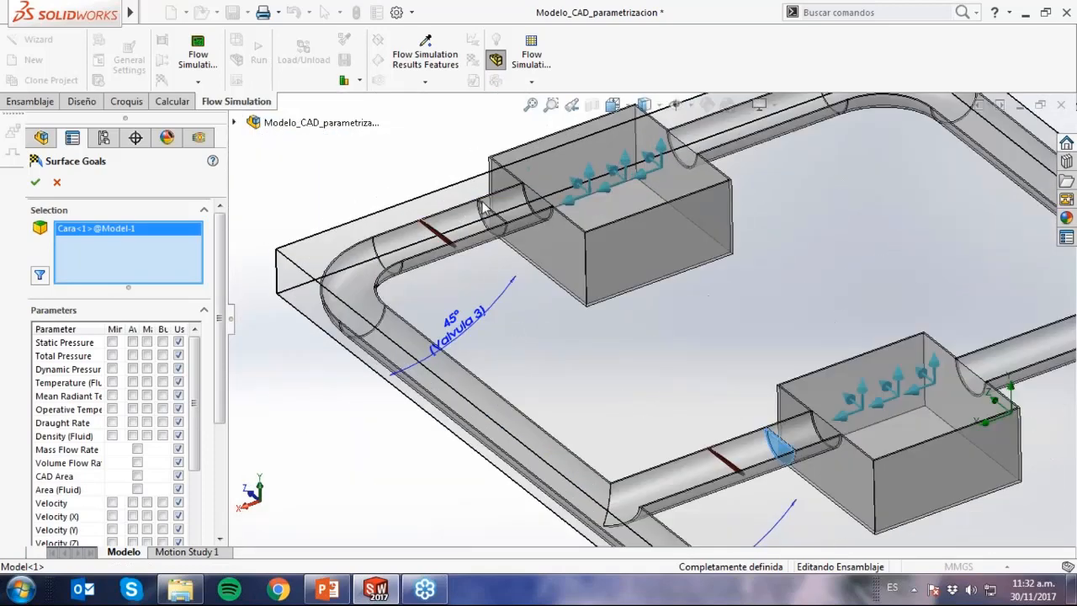
pyautogui.scroll(-4, 543, 233)
pyautogui.click(550, 273)
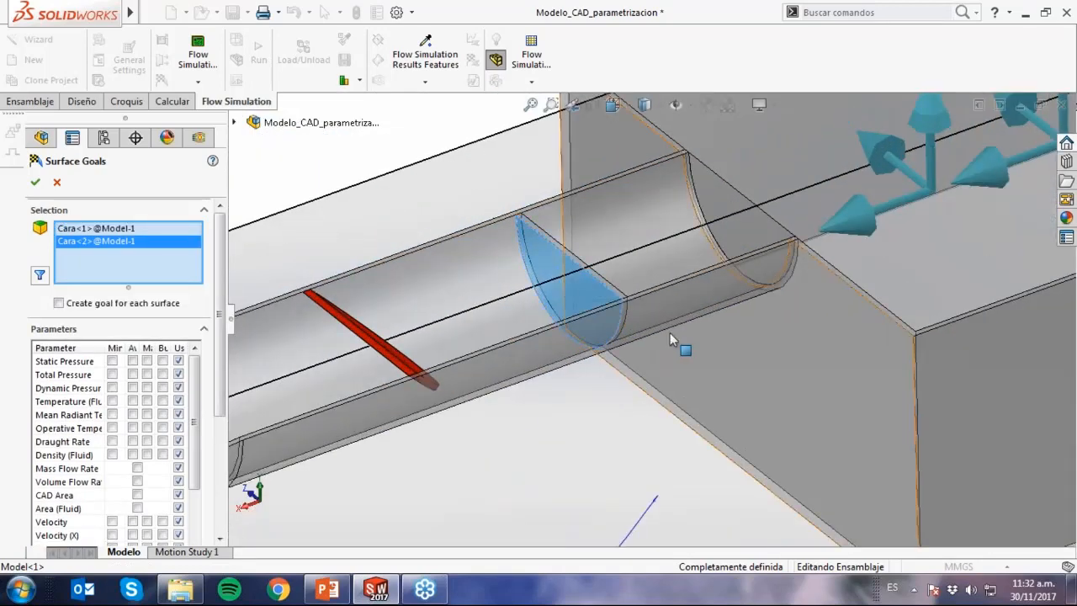
# Create a separate Mass Flow Rate goal for each selected surface and accept the definition.
pyautogui.scroll(6, 673, 332)
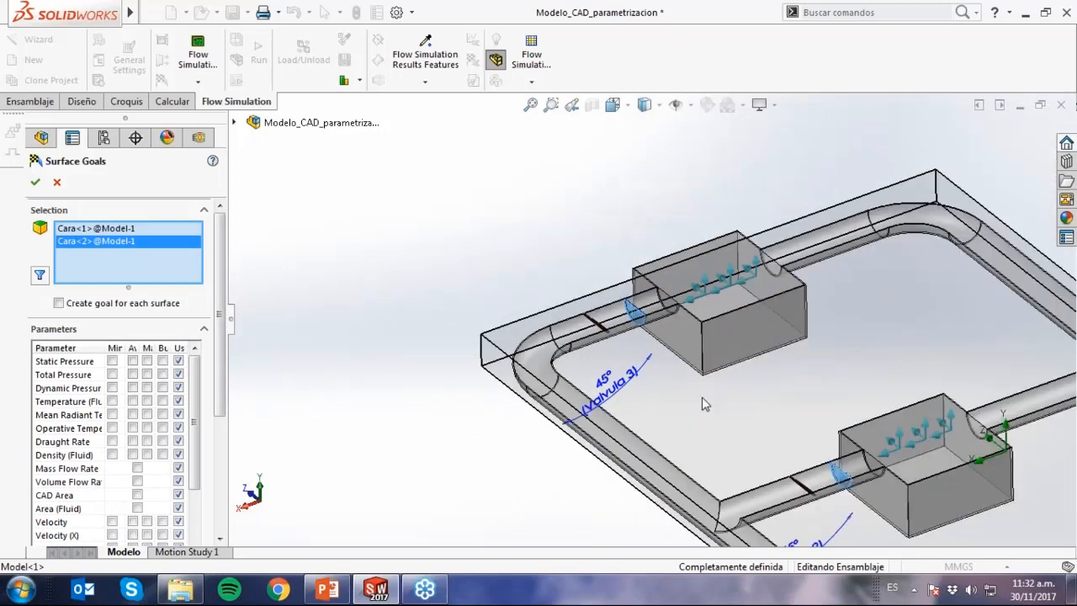
pyautogui.click(132, 306)
pyautogui.click(138, 468)
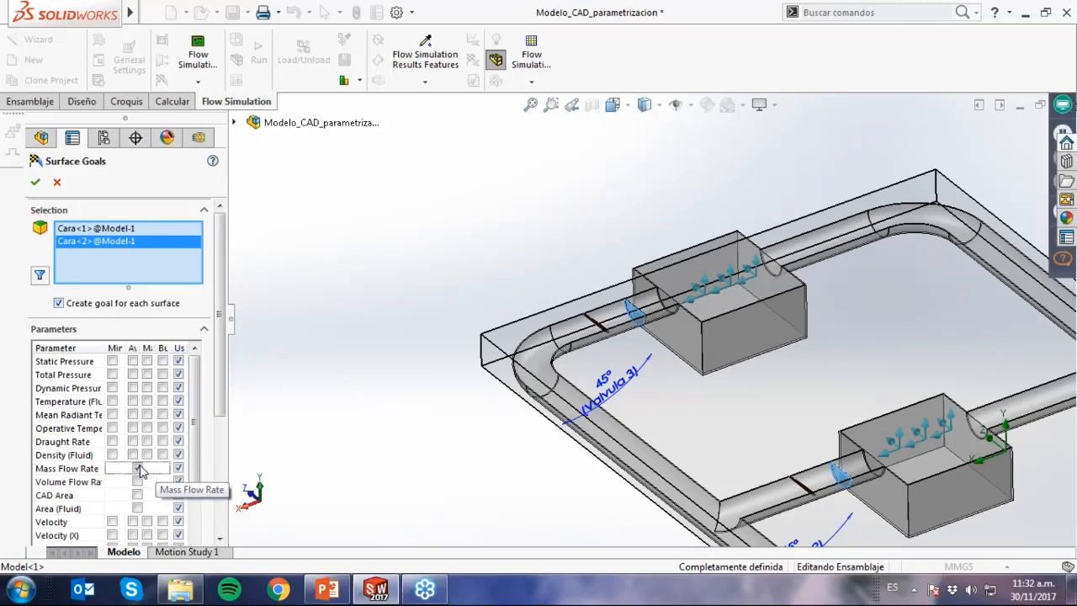
pyautogui.click(35, 182)
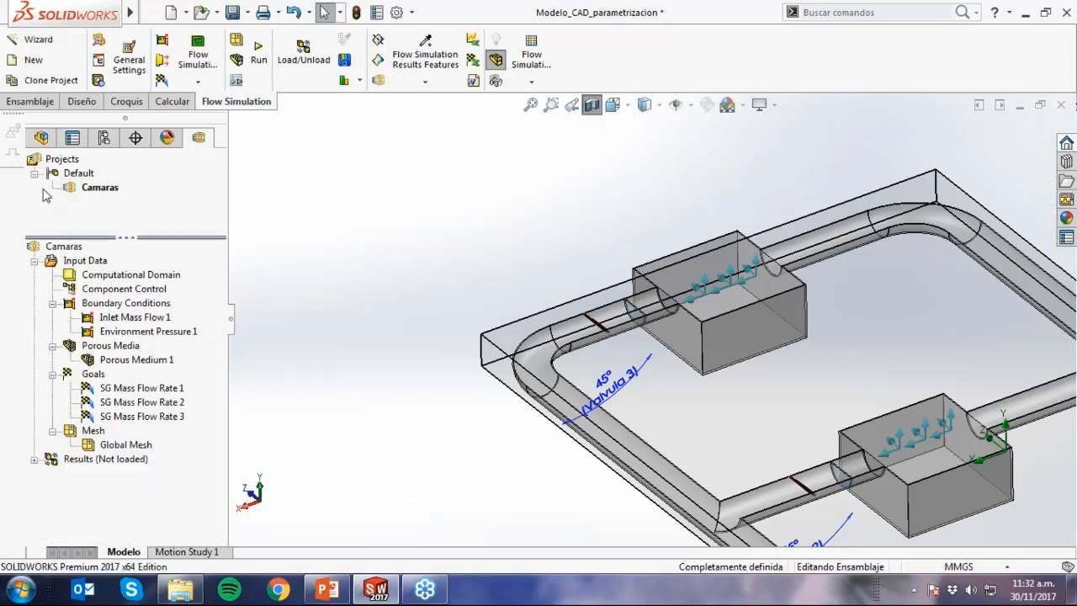
# Check which pipe face each of the three SG Mass Flow Rate goals refers to in the model.
pyautogui.click(157, 402)
pyautogui.click(166, 390)
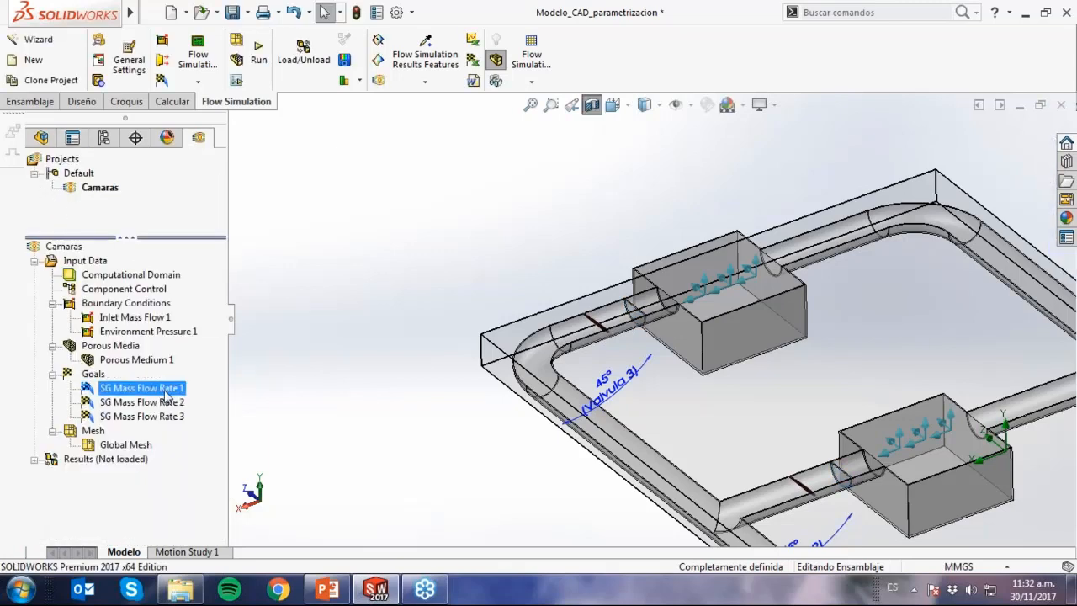
pyautogui.click(757, 446)
pyautogui.scroll(3, 757, 441)
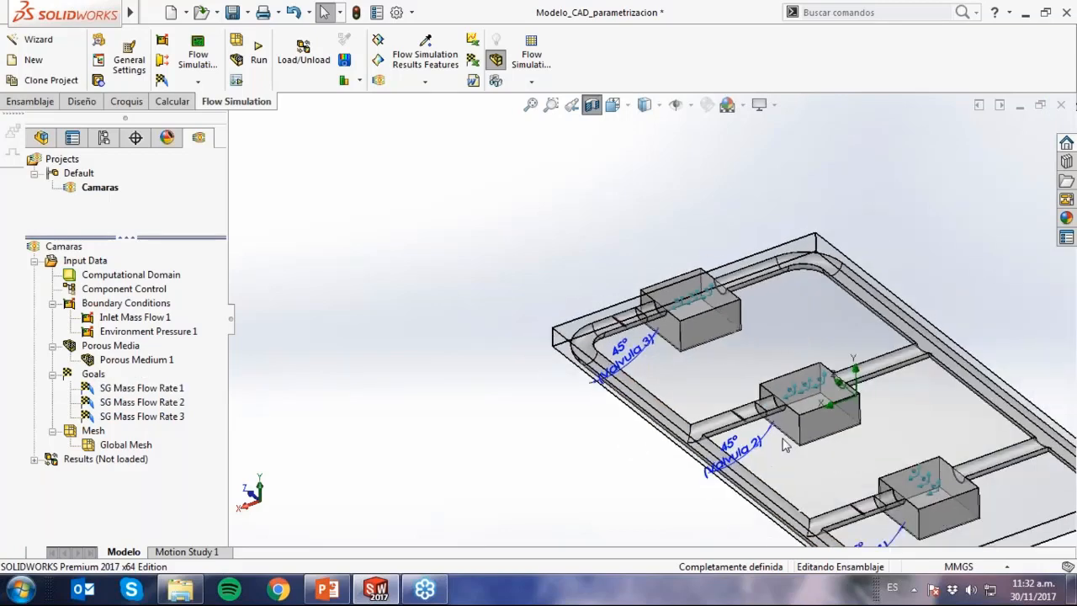
pyautogui.scroll(-1, 784, 440)
pyautogui.click(183, 392)
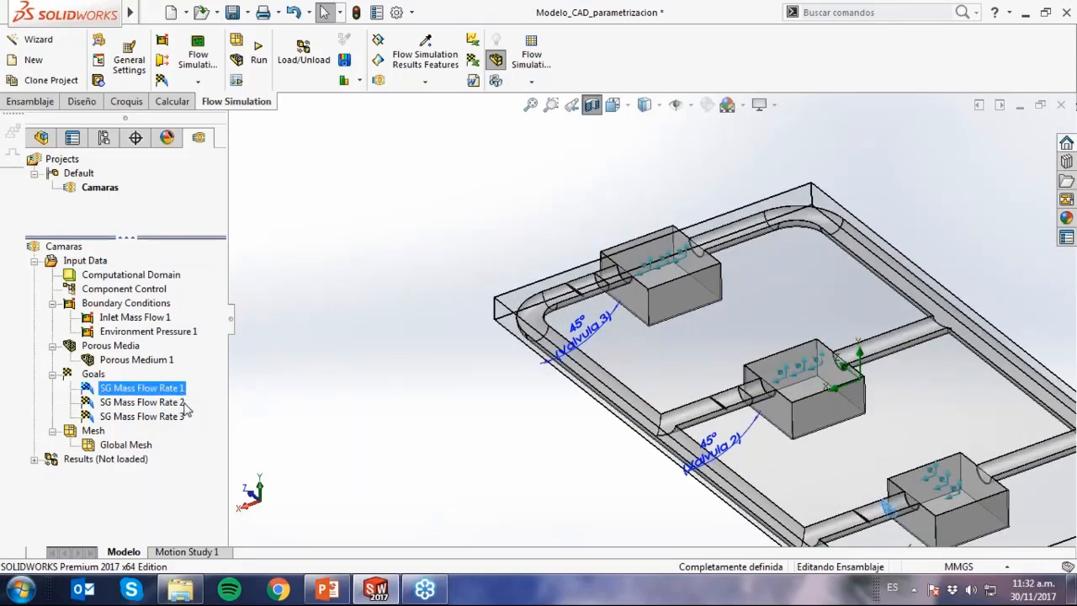
pyautogui.click(185, 403)
pyautogui.click(180, 417)
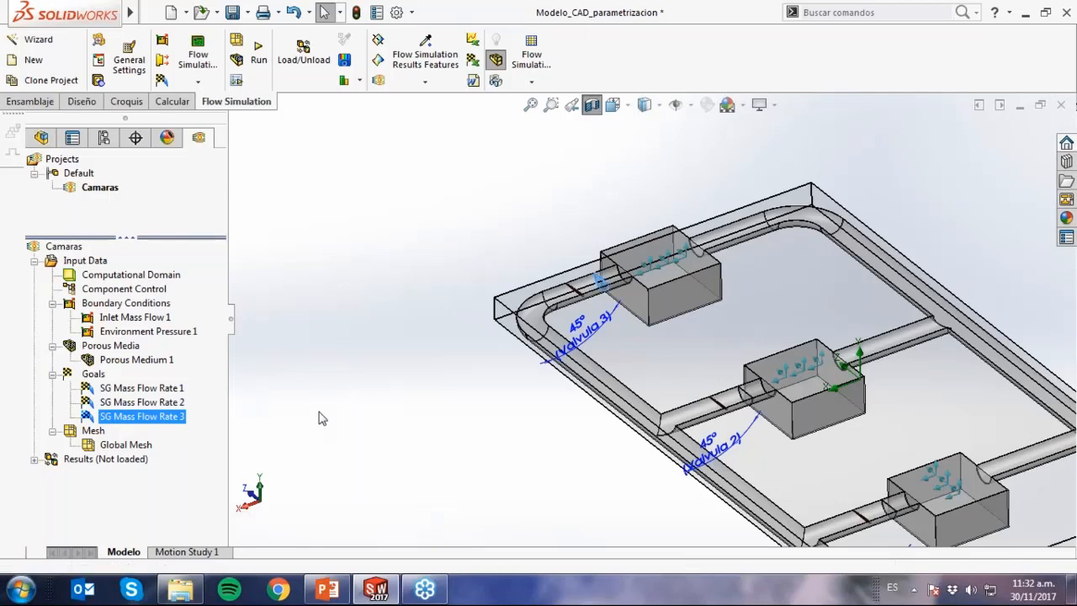
pyautogui.click(319, 418)
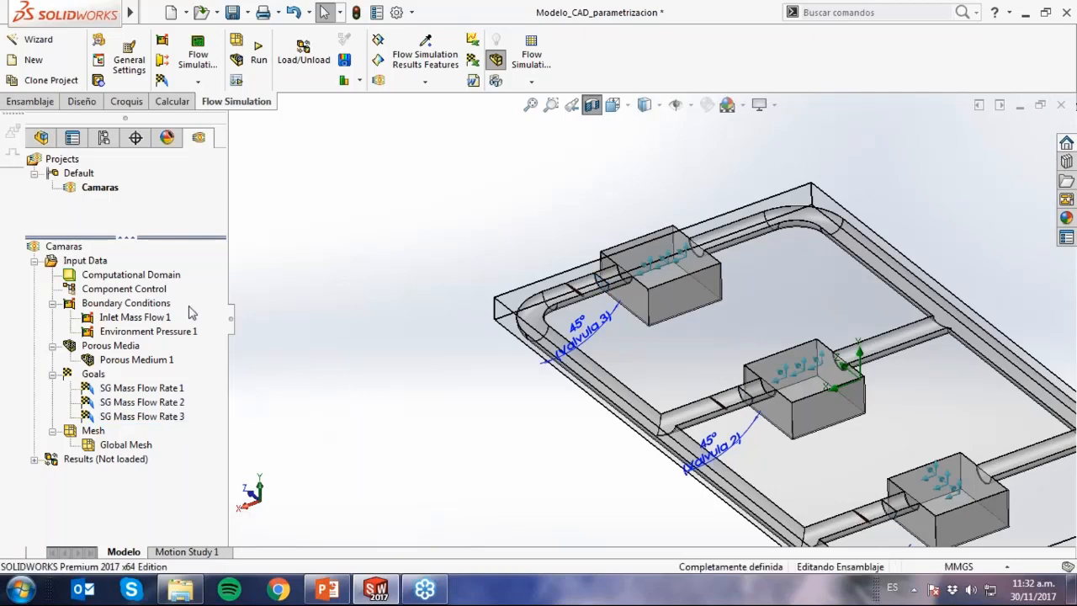
# Run Component Control, expand Model-1 to its bodies, and locate the dummy discs in the model.
pyautogui.rightClick(156, 292)
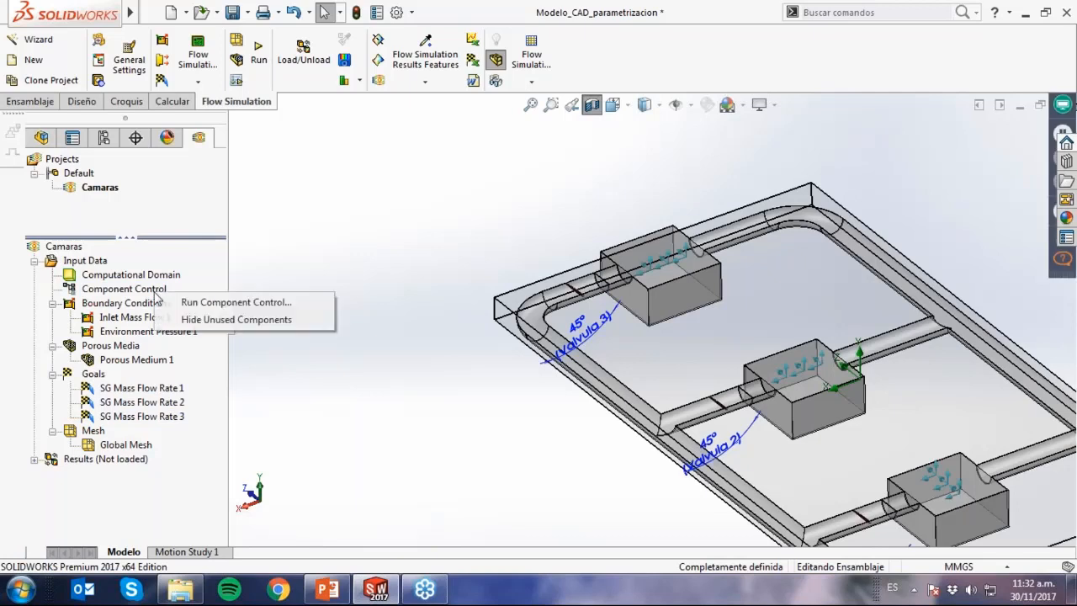
pyautogui.click(185, 305)
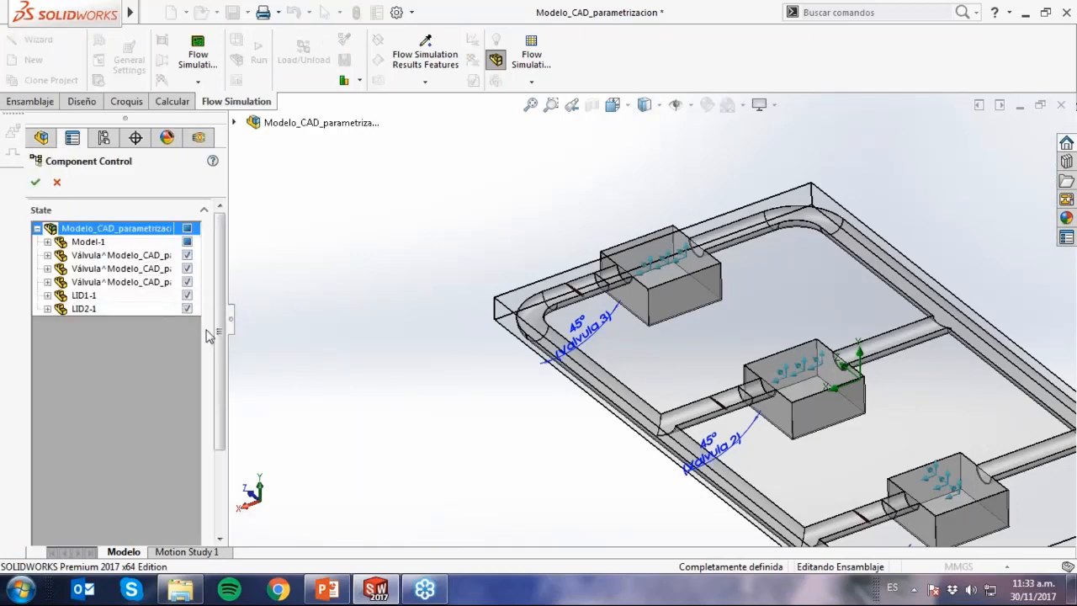
pyautogui.click(47, 241)
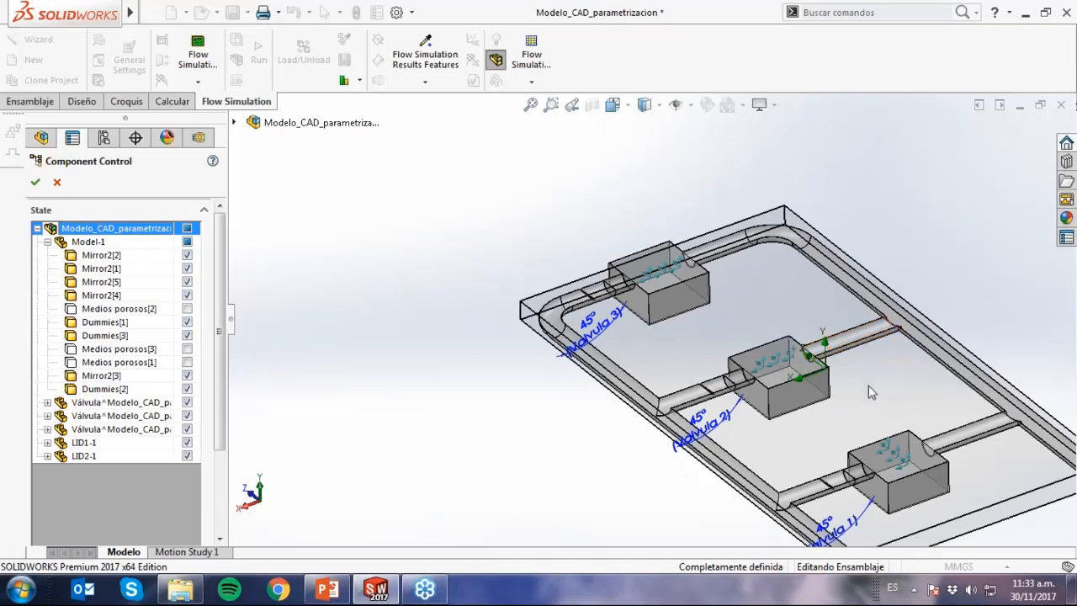
pyautogui.scroll(-2, 868, 386)
pyautogui.scroll(-3, 854, 486)
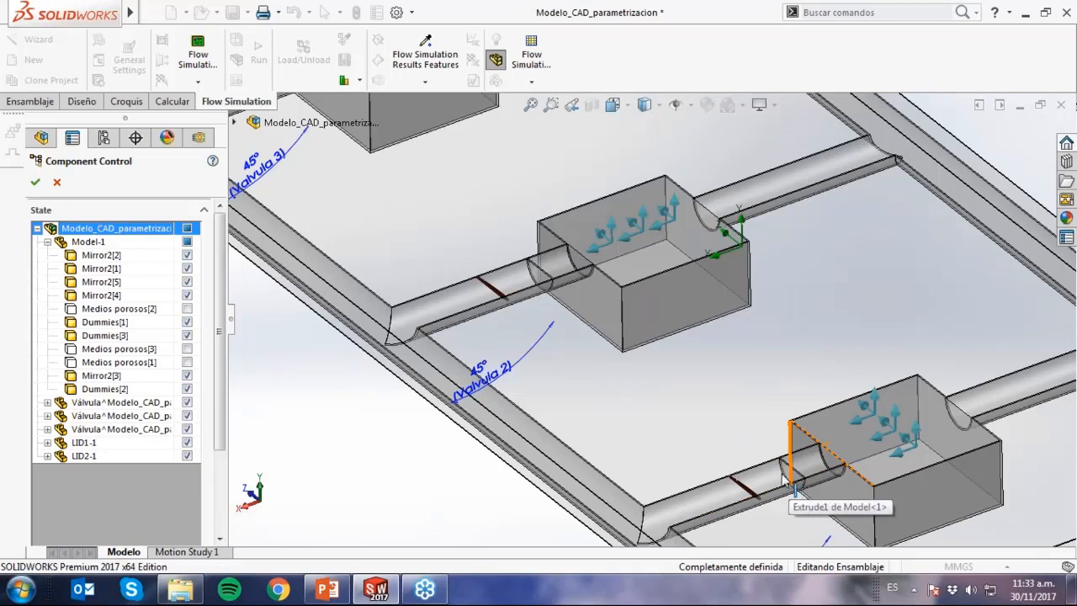
pyautogui.scroll(3, 588, 320)
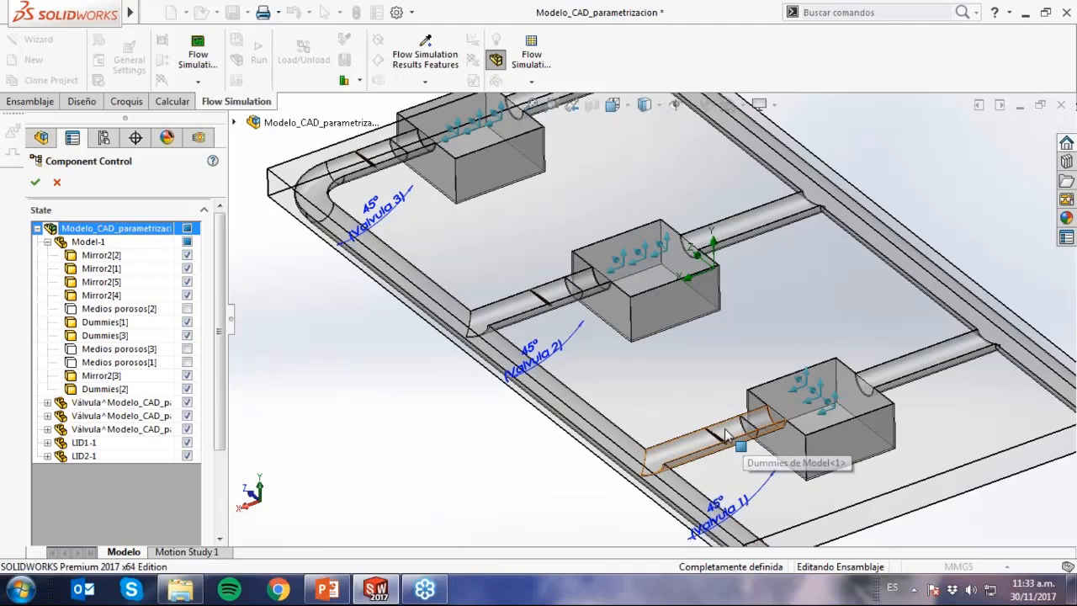
# Disable the Dummies[1], Dummies[2] and Dummies[3] bodies in Component Control, accept it, and turn off the section view.
pyautogui.click(189, 336)
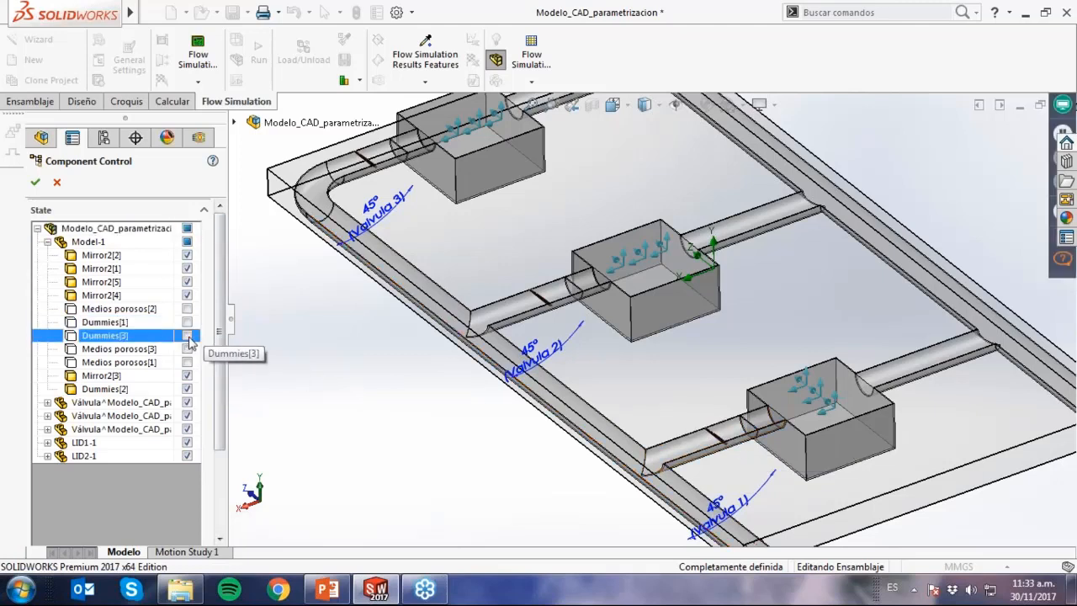
pyautogui.click(188, 388)
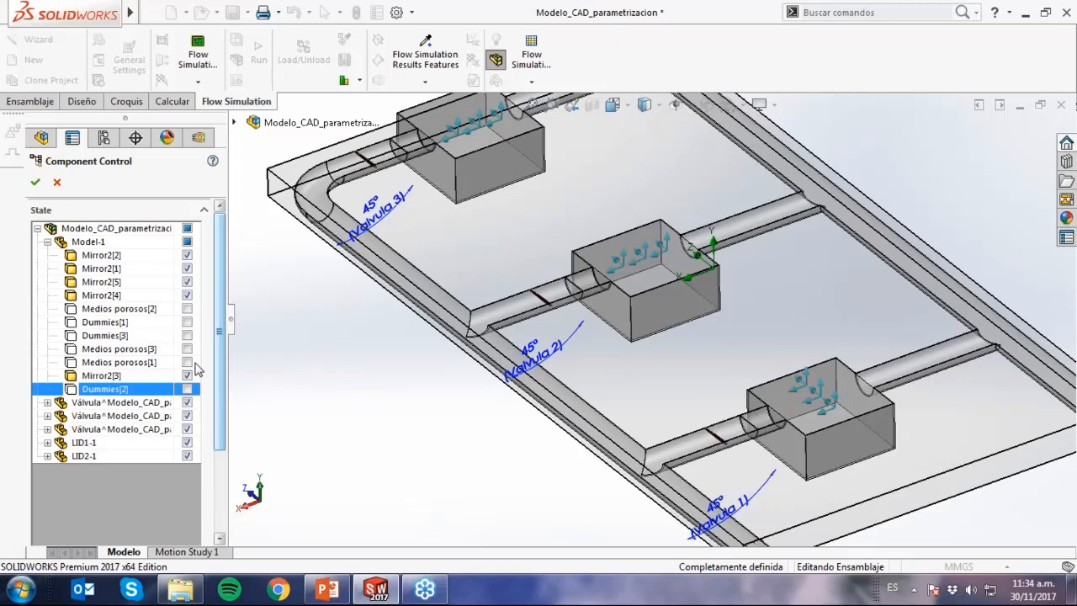
pyautogui.click(34, 183)
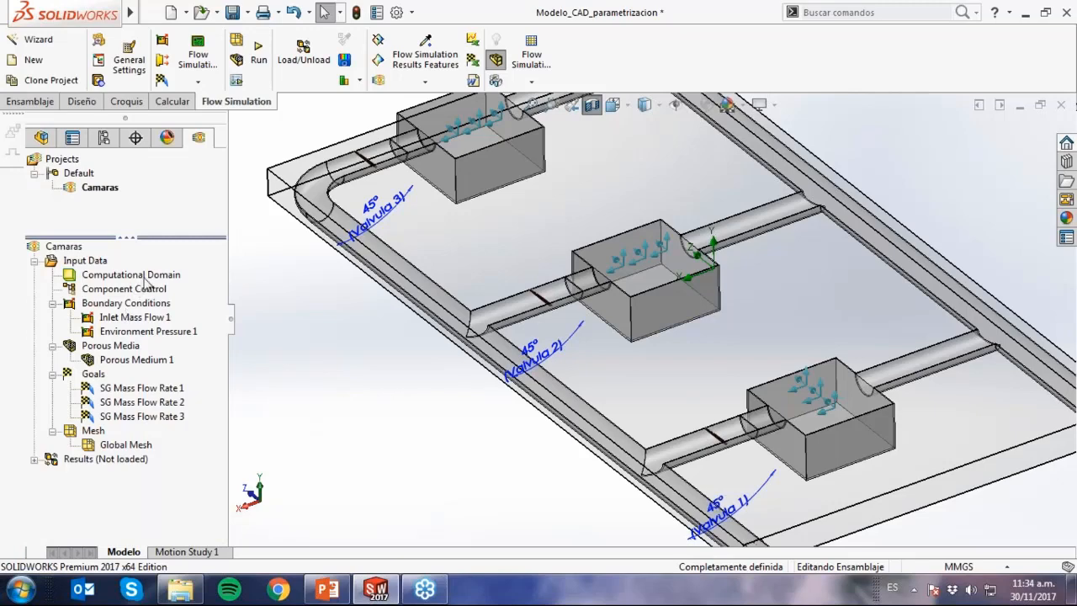
pyautogui.click(590, 106)
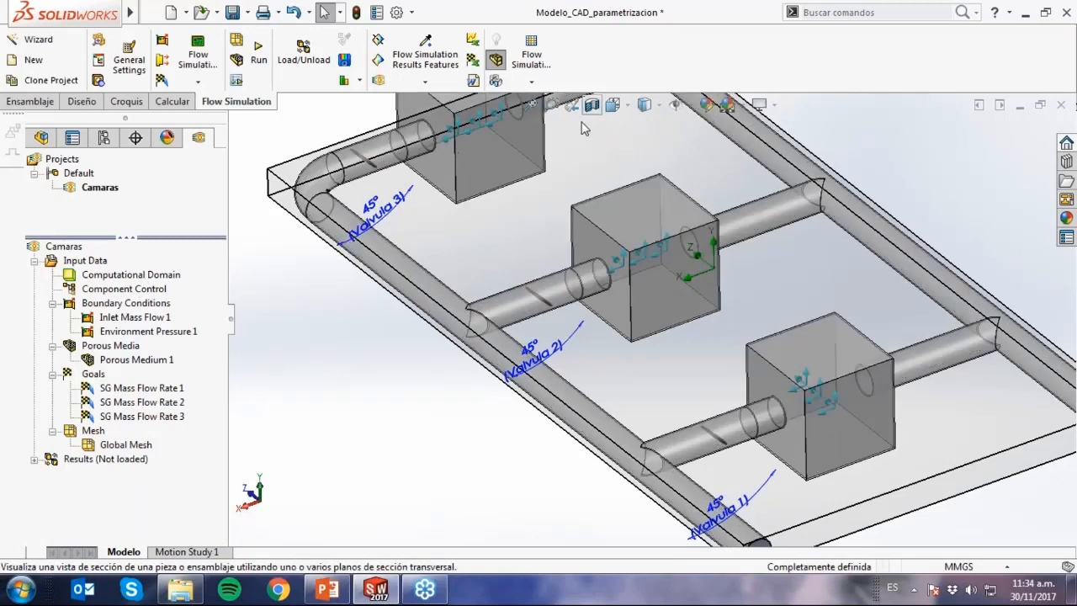
# Edit the Computational Domain, reset its size to fit the model, and accept the definition.
pyautogui.click(173, 275)
pyautogui.rightClick(178, 276)
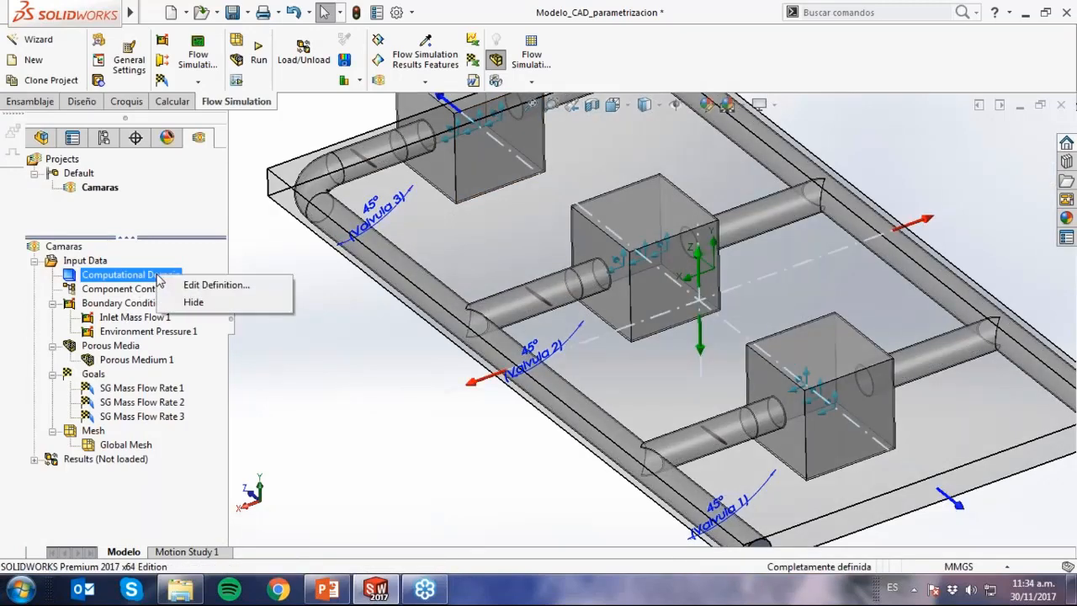
pyautogui.click(214, 285)
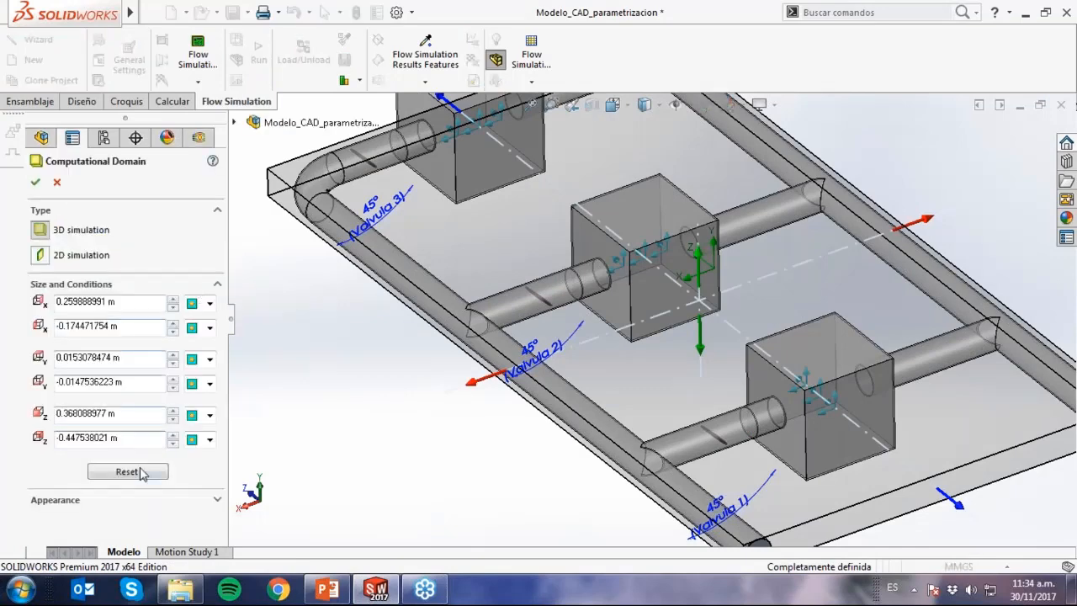
pyautogui.click(141, 473)
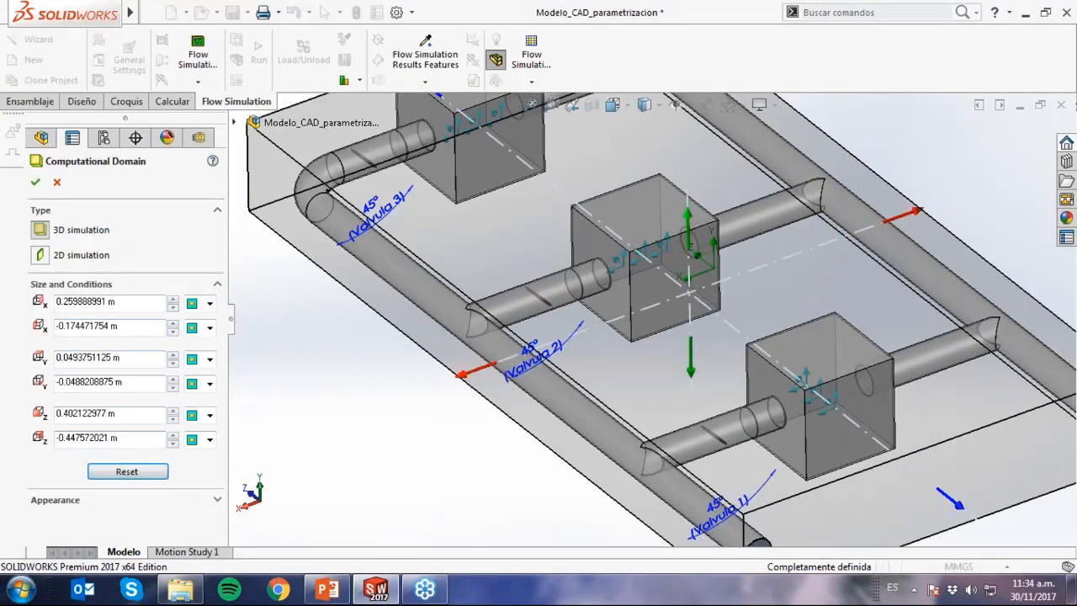
pyautogui.moveTo(408, 450); pyautogui.dragTo(413, 378, button='middle')
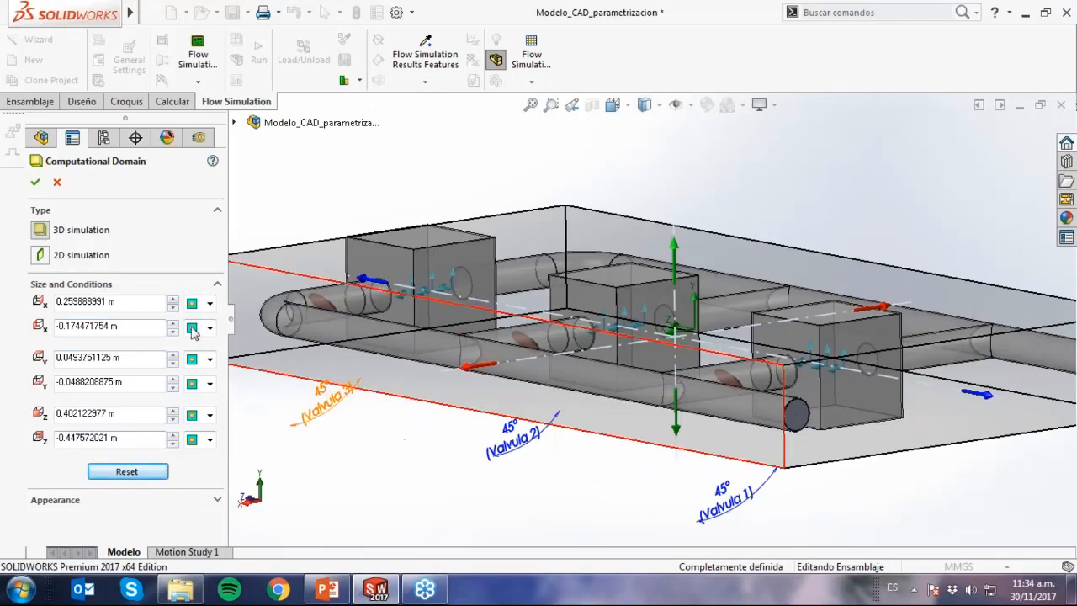
pyautogui.click(36, 181)
# Run a new calculation on this computer using all CPUs with results loaded on finish, and bring up the solver monitor.
pyautogui.moveTo(254, 331); pyautogui.dragTo(442, 456, button='middle')
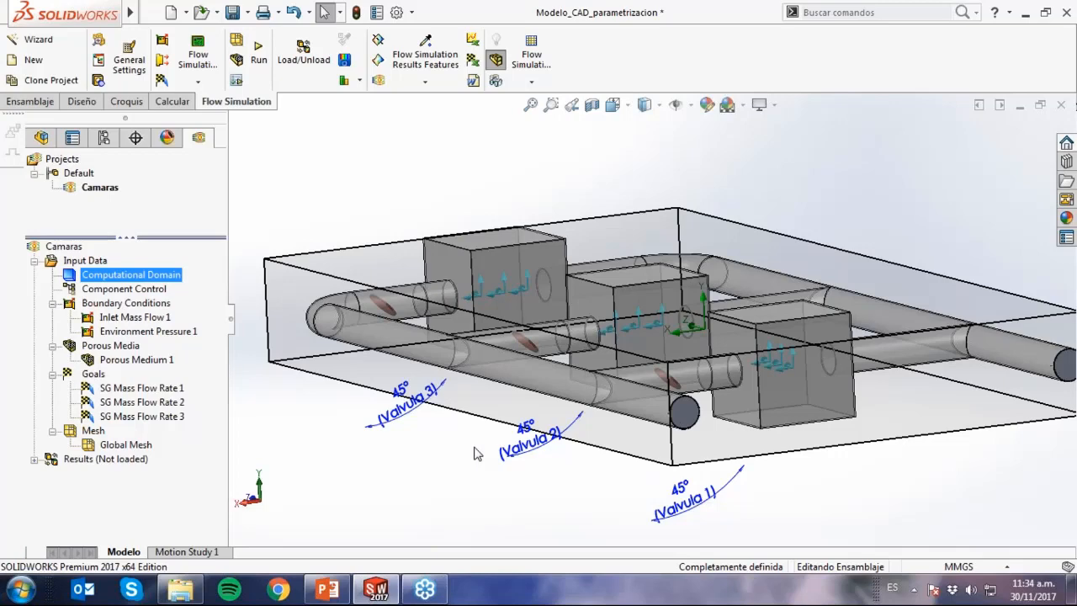
pyautogui.moveTo(475, 455); pyautogui.dragTo(543, 408, button='middle')
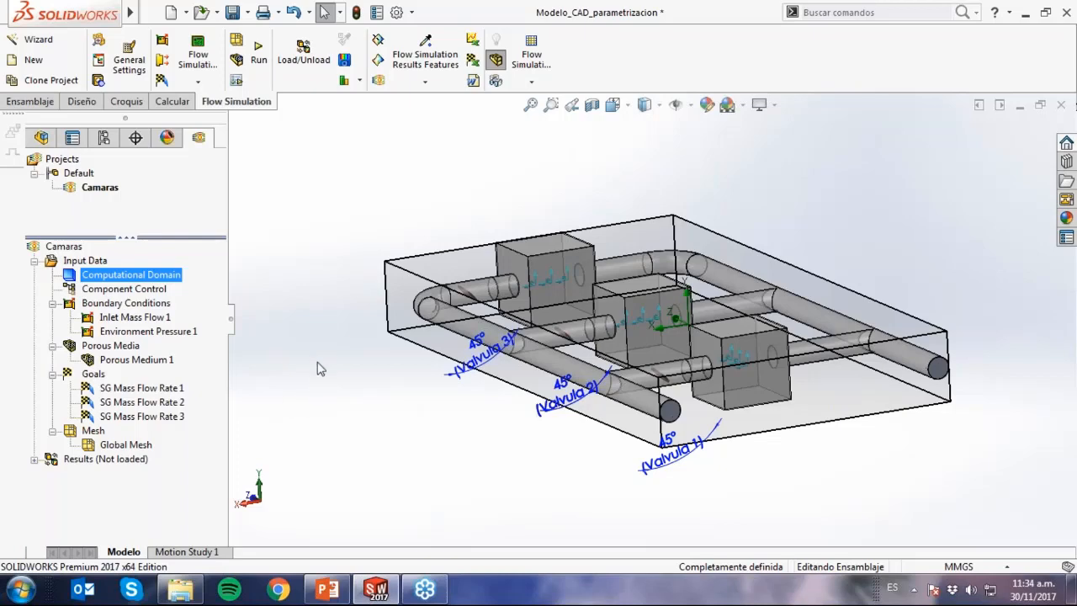
pyautogui.click(268, 78)
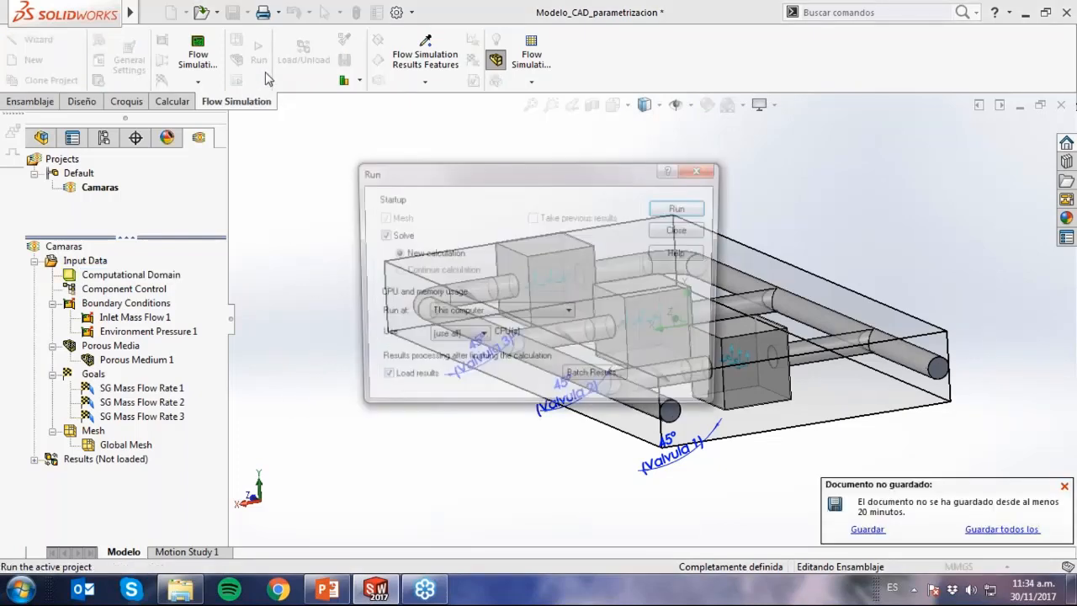
pyautogui.click(672, 211)
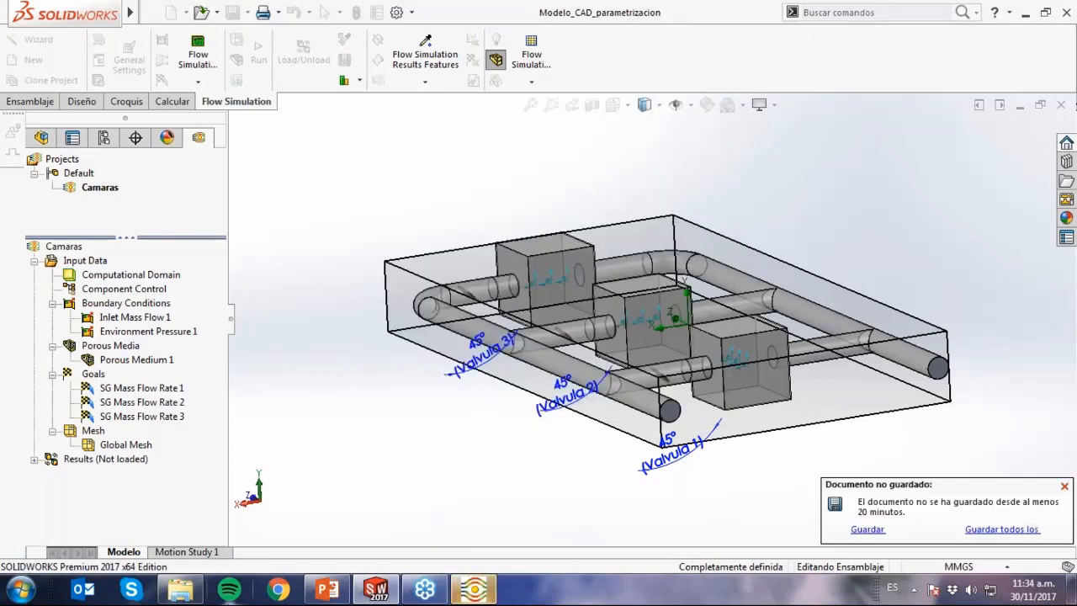
pyautogui.click(468, 590)
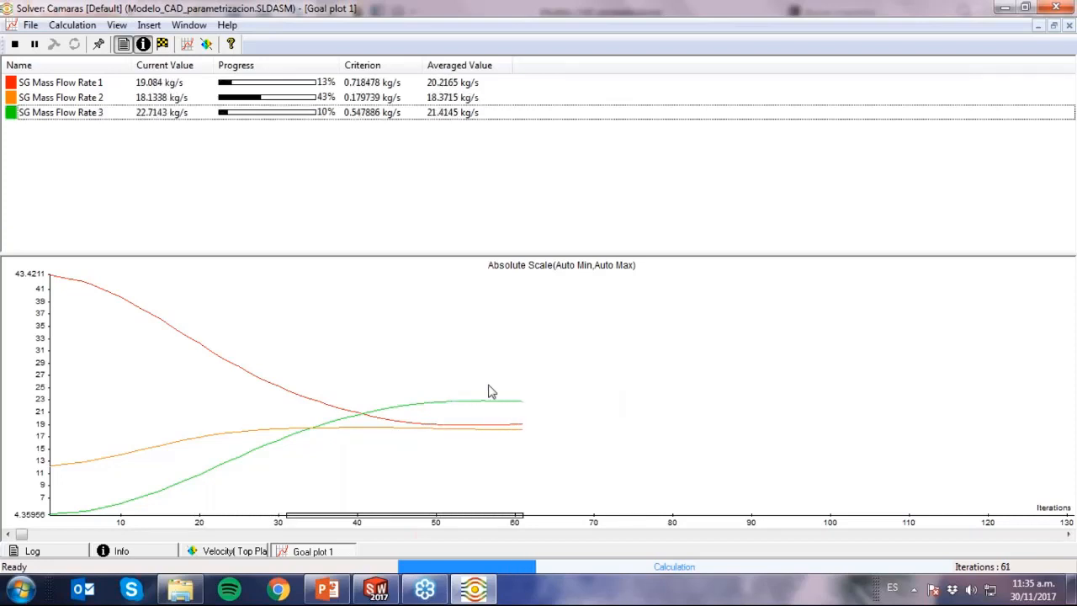
# Insert a solver preview showing Velocity contours on the Top Plane.
pyautogui.click(207, 43)
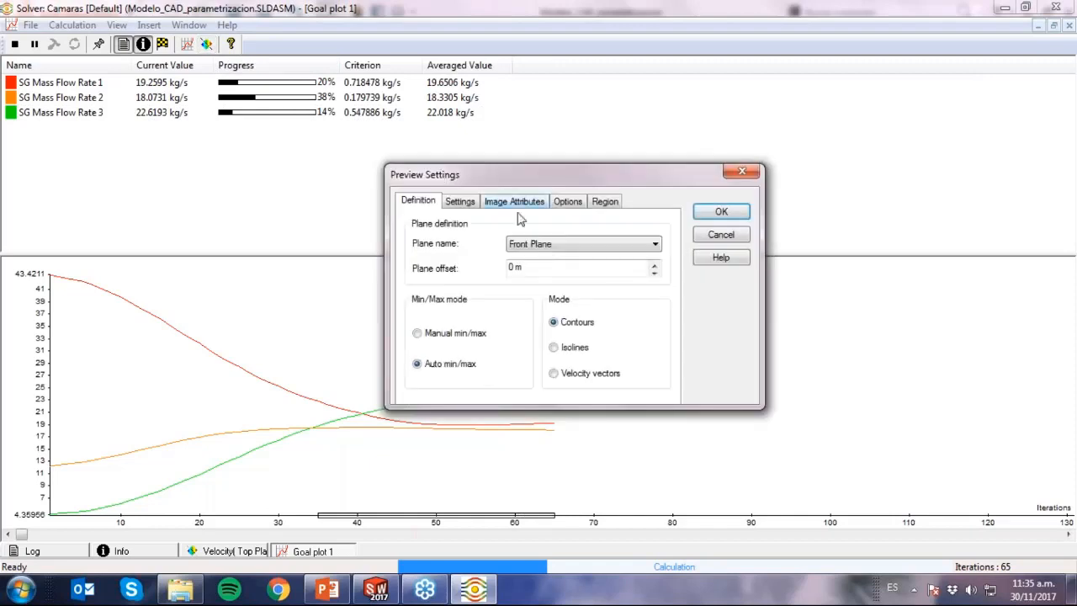
pyautogui.click(523, 244)
pyautogui.click(539, 269)
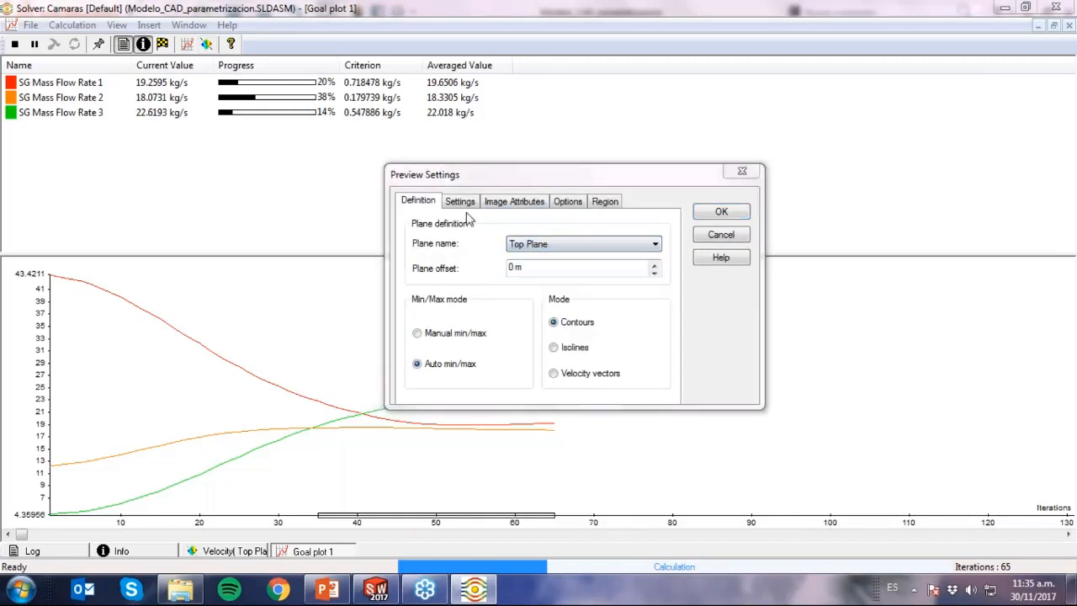
pyautogui.click(460, 201)
pyautogui.click(536, 246)
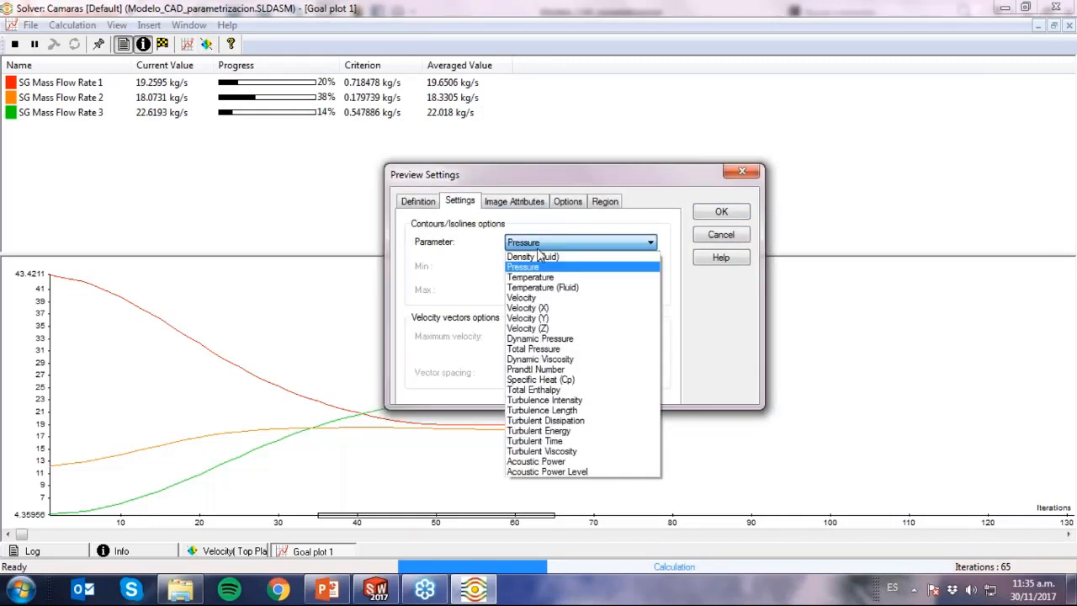
pyautogui.click(542, 298)
pyautogui.click(721, 212)
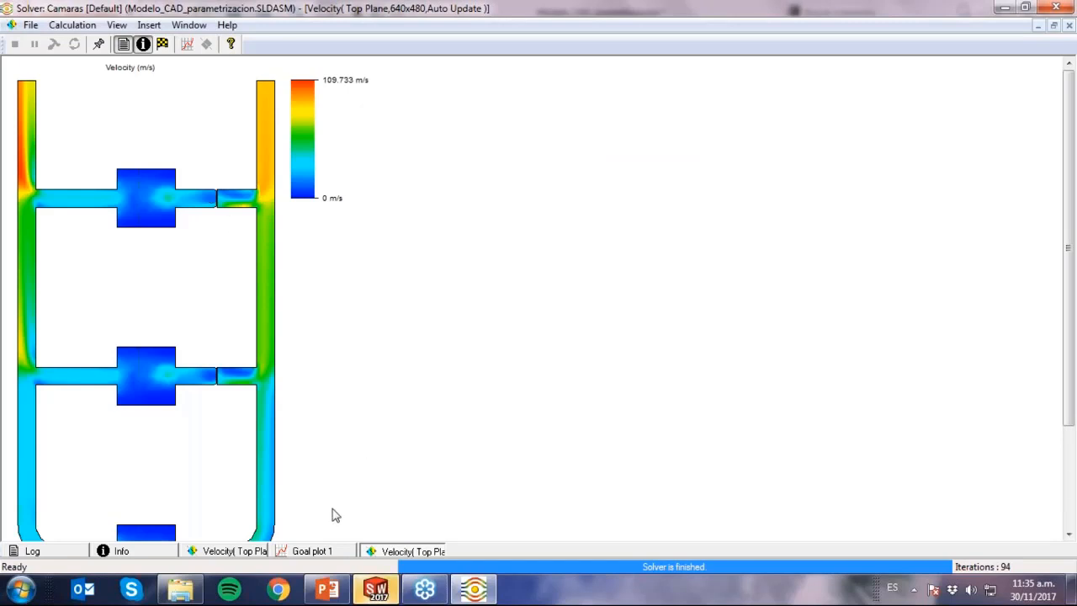
# Check the convergence of the three mass flow goals in Goal plot 1 and close the solver monitor.
pyautogui.click(327, 553)
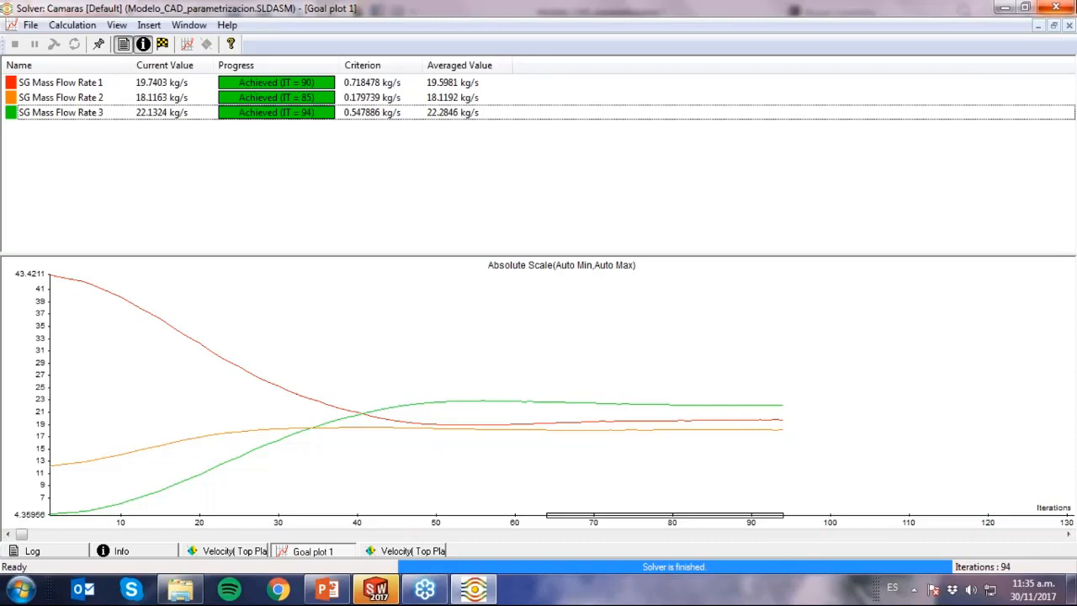
pyautogui.click(1069, 8)
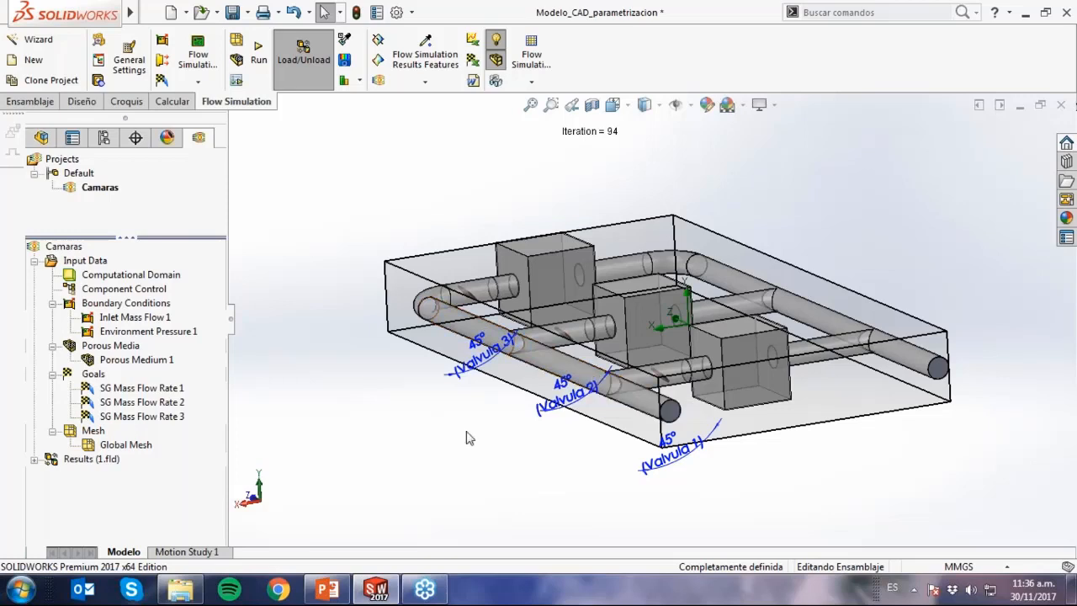
pyautogui.moveTo(463, 436); pyautogui.dragTo(476, 440, button='middle')
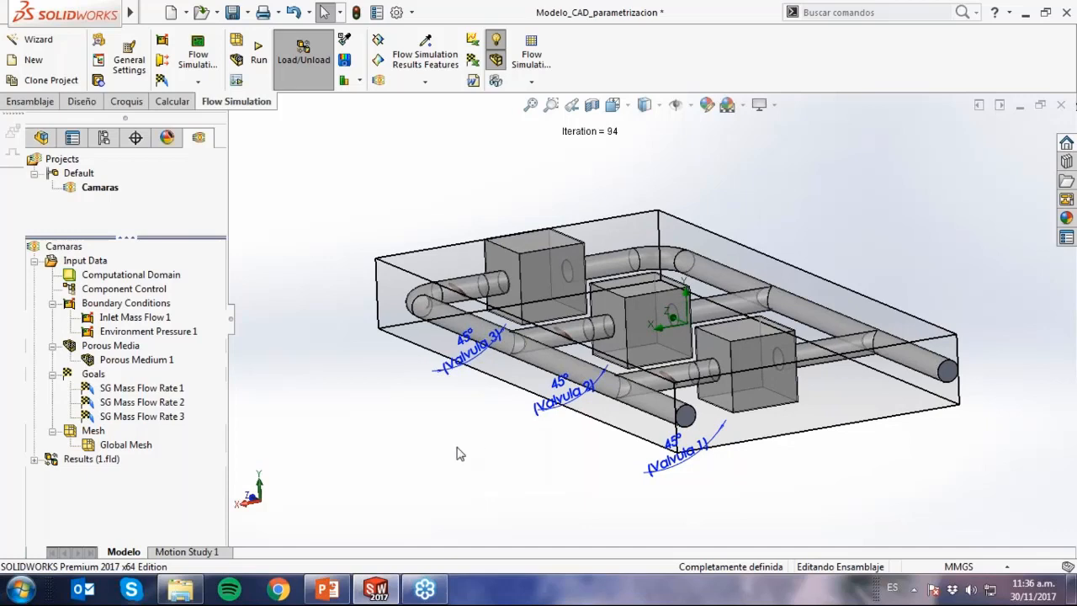
# Start a new cut plot from the results, using the assembly's Top Plane as the section plane.
pyautogui.click(34, 459)
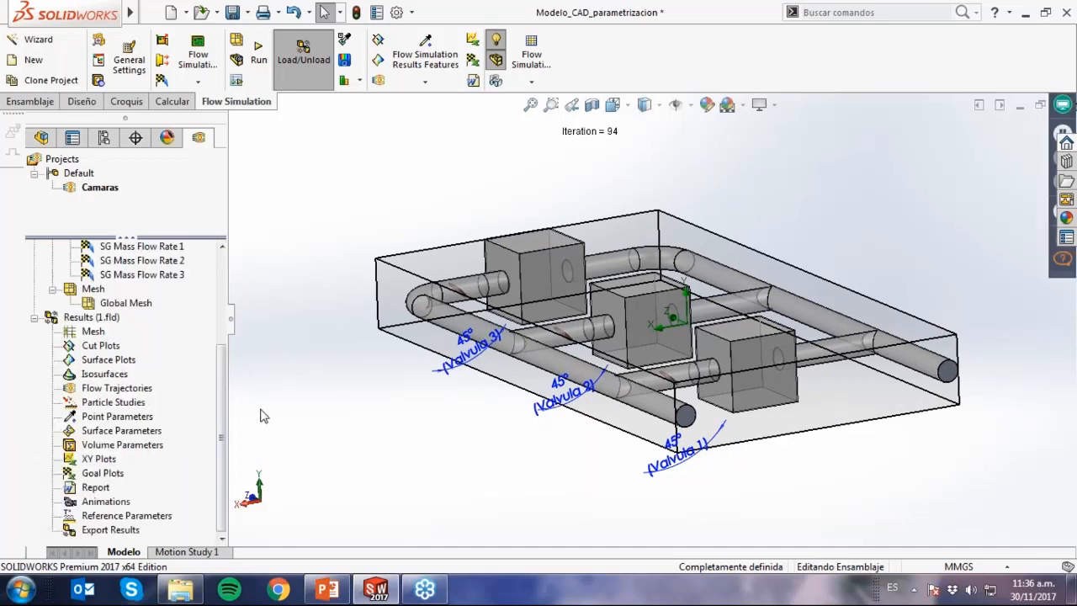
pyautogui.rightClick(112, 354)
pyautogui.click(204, 359)
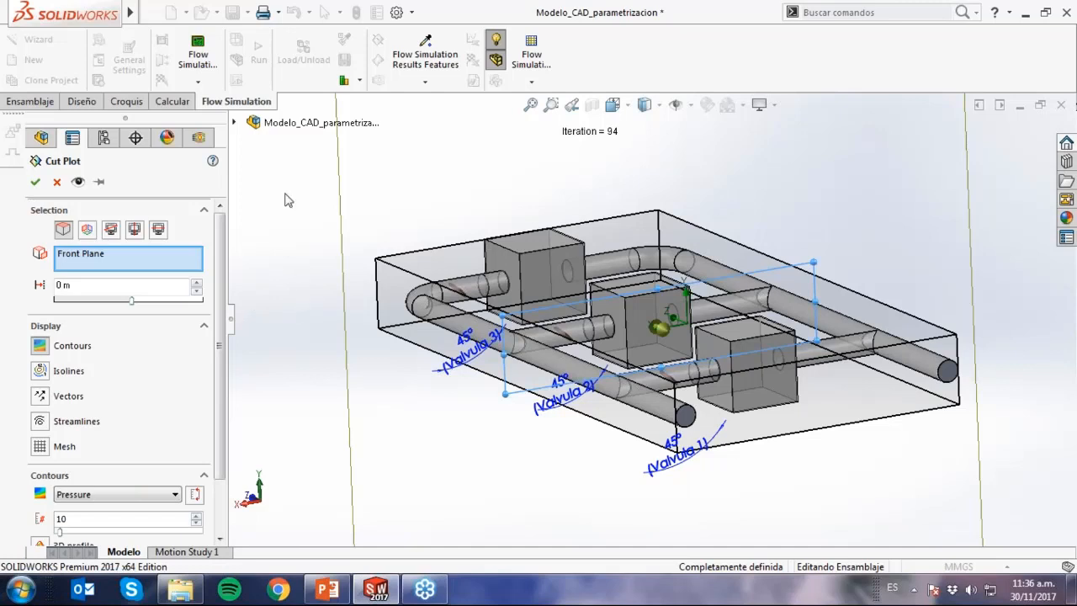
pyautogui.click(234, 122)
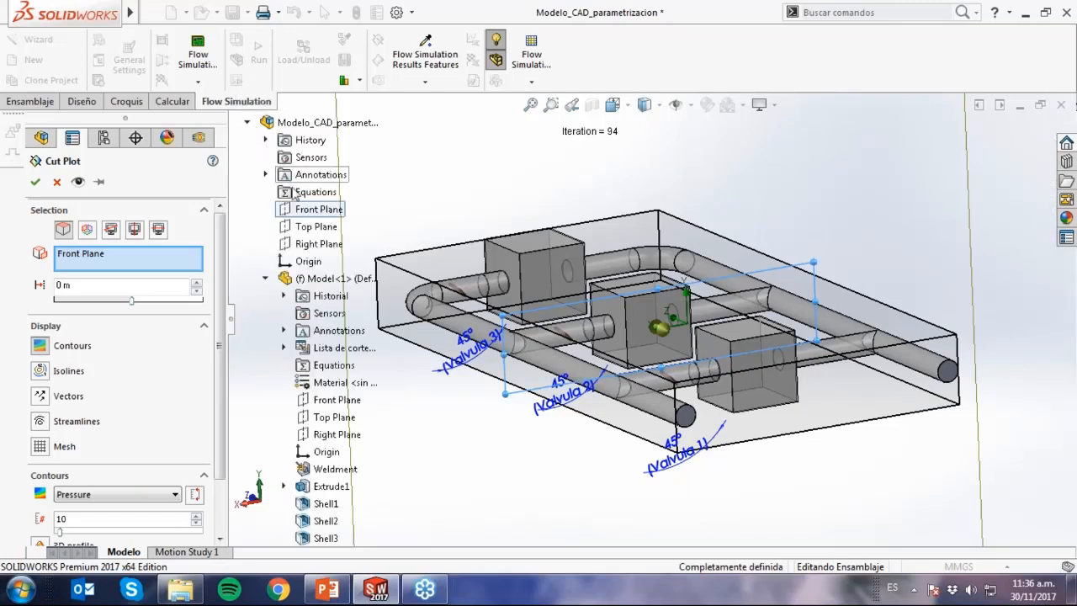
pyautogui.click(304, 228)
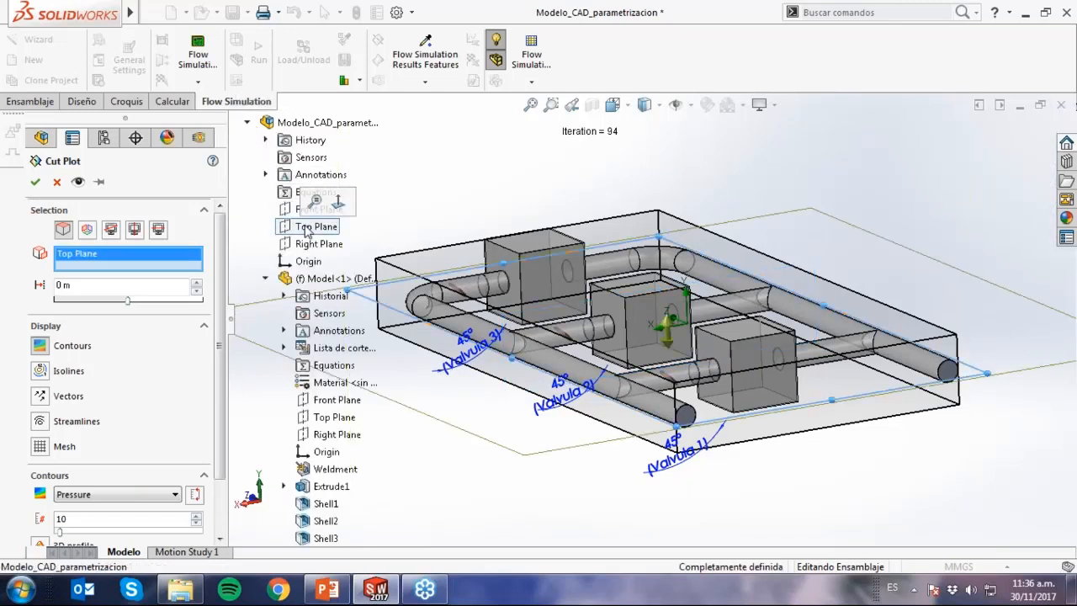
pyautogui.click(249, 123)
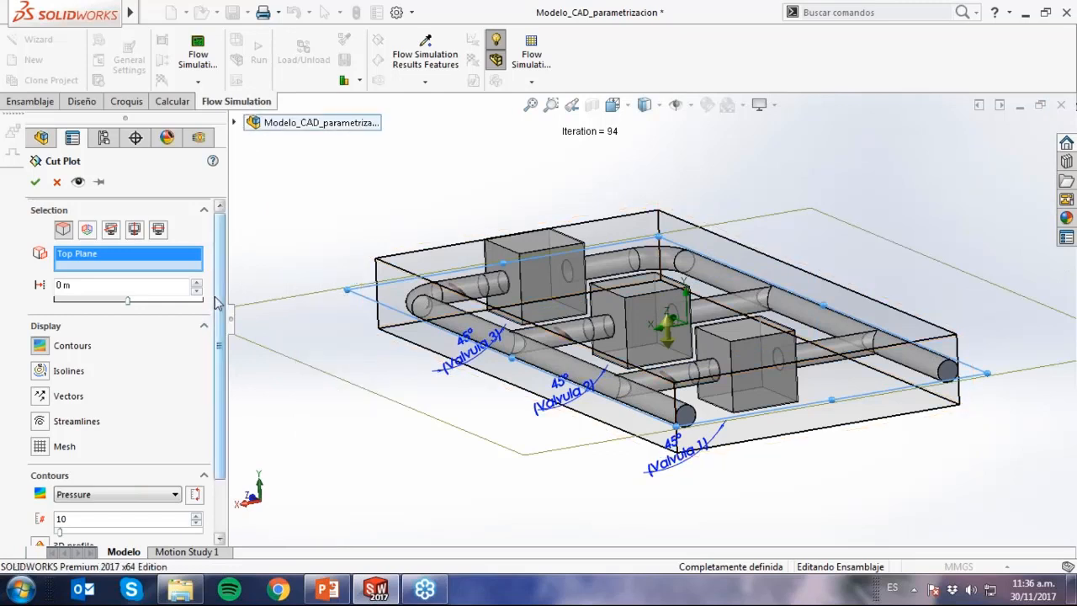
# Set the cut plot's contour parameter to Velocity and accept the plot.
pyautogui.scroll(-3, 217, 303)
pyautogui.click(175, 428)
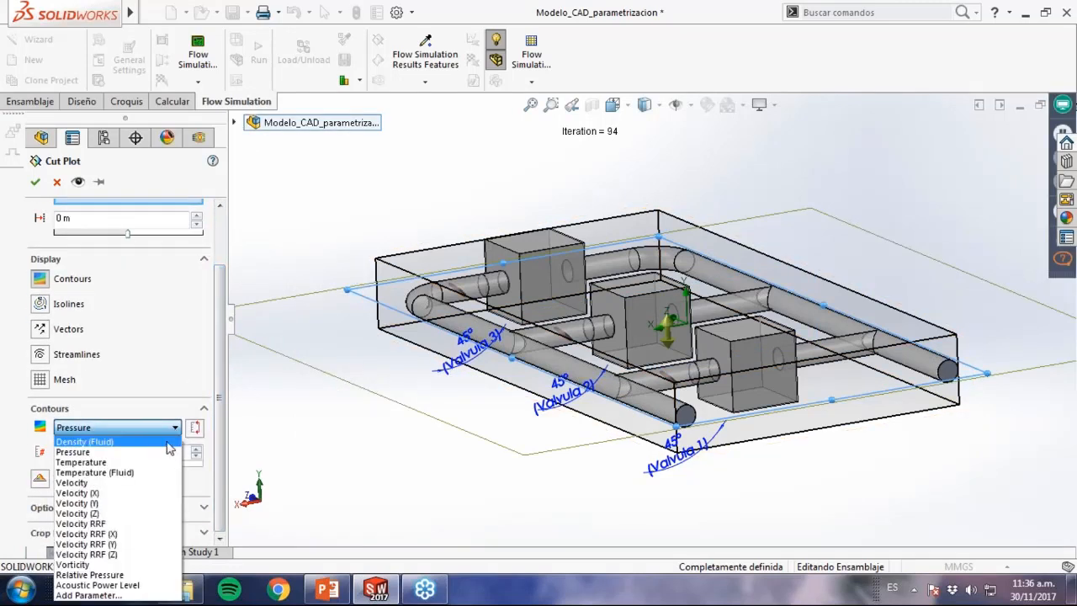
pyautogui.click(162, 482)
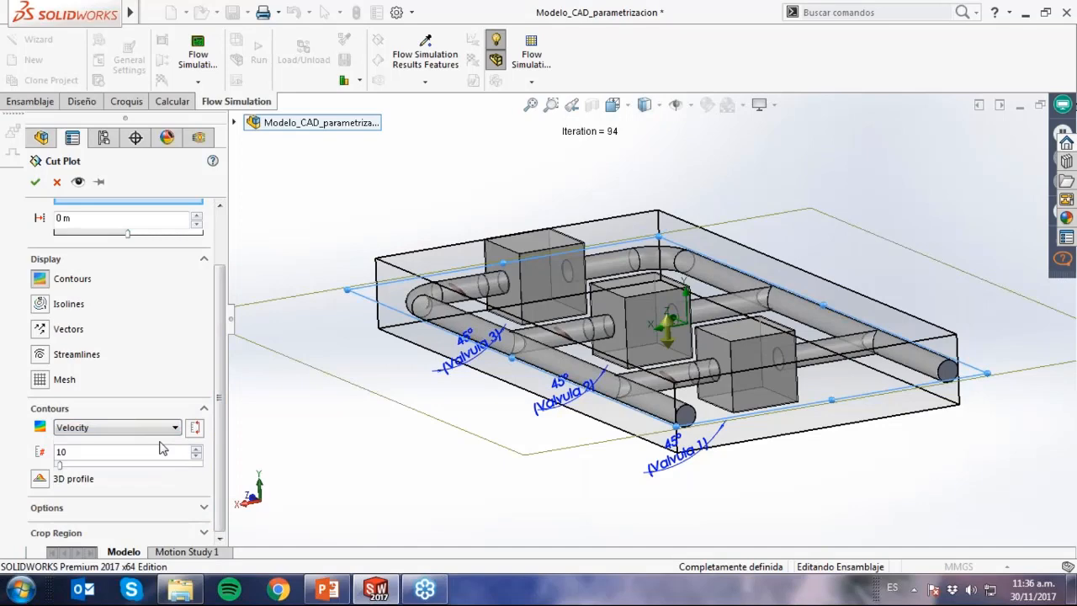
pyautogui.click(35, 182)
pyautogui.moveTo(546, 433); pyautogui.dragTo(539, 497, button='middle')
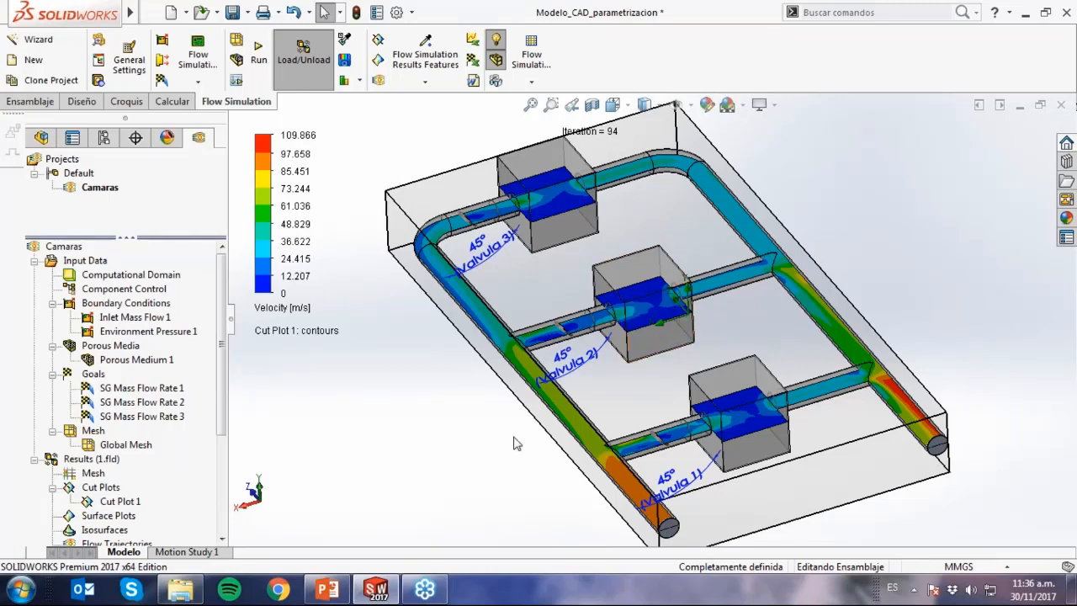
# Play Cut Plot 1 to sweep its velocity contours through the model, and hide the plot.
pyautogui.rightClick(132, 502)
pyautogui.click(239, 414)
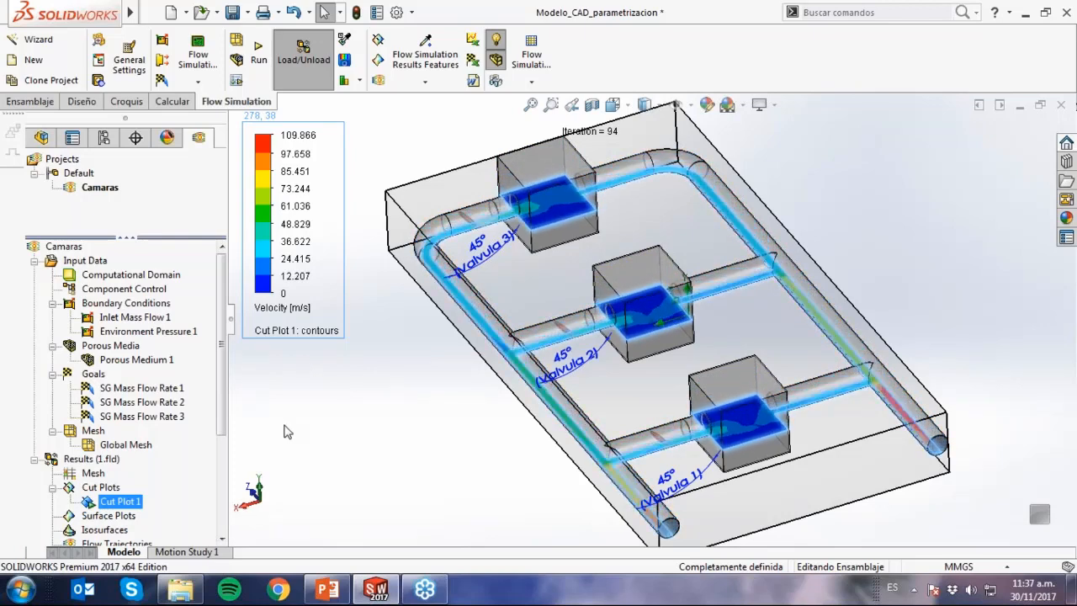
pyautogui.rightClick(124, 501)
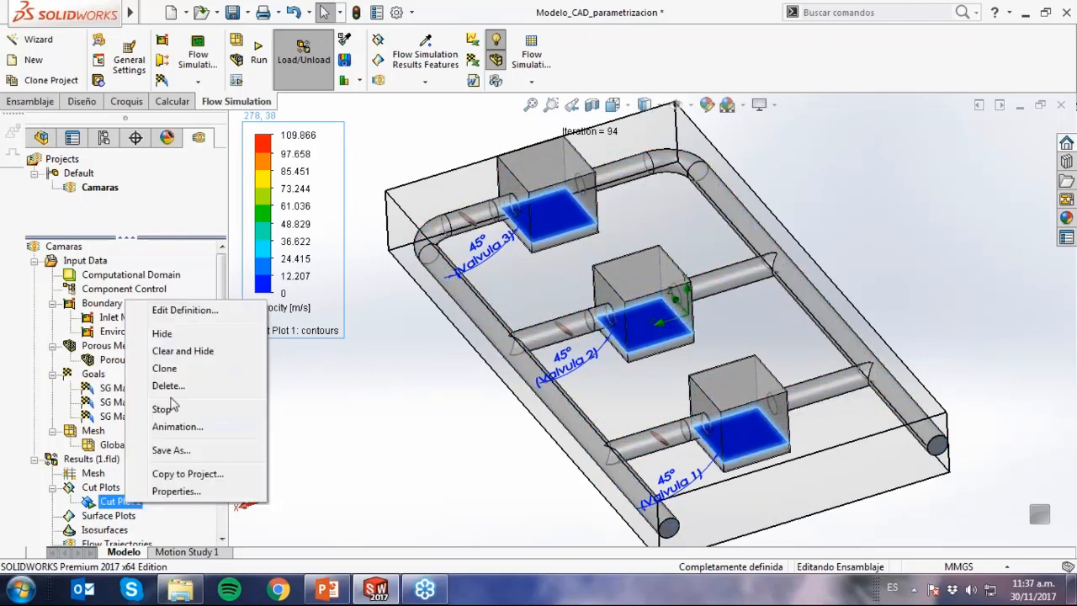
pyautogui.click(187, 337)
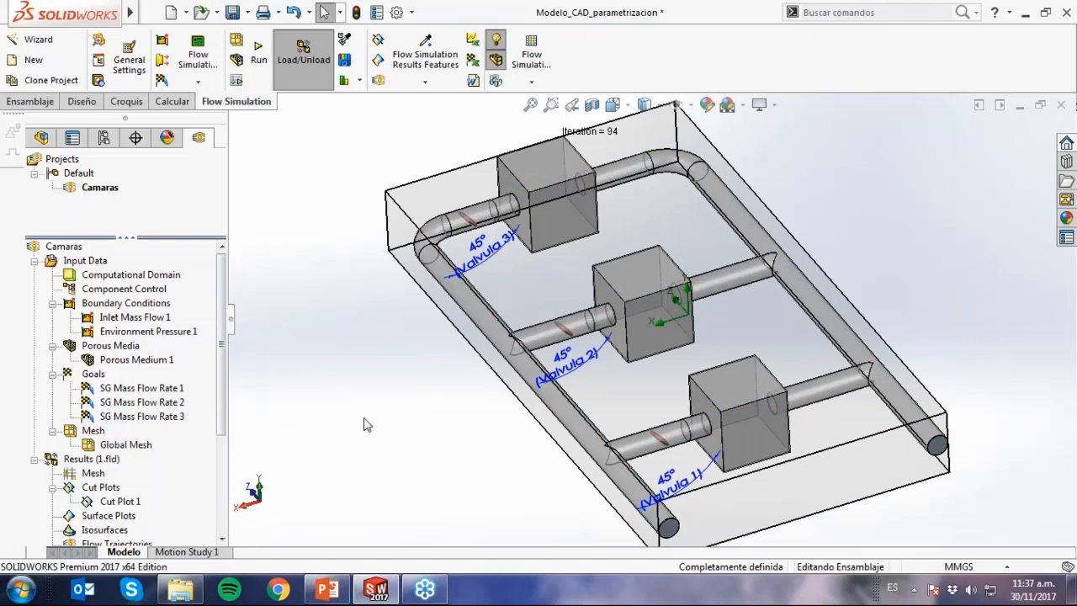
# Start a new flow trajectories plot from the results, using the Inlet Mass Flow 1 face as the starting points.
pyautogui.moveTo(469, 445); pyautogui.dragTo(464, 414, button='middle')
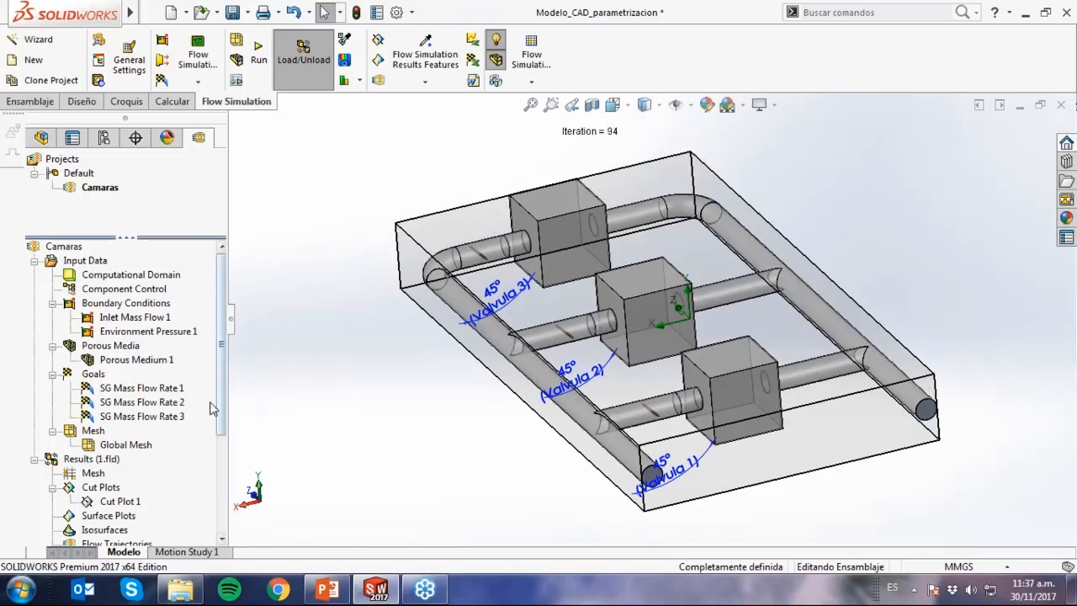
pyautogui.moveTo(224, 386); pyautogui.dragTo(222, 471)
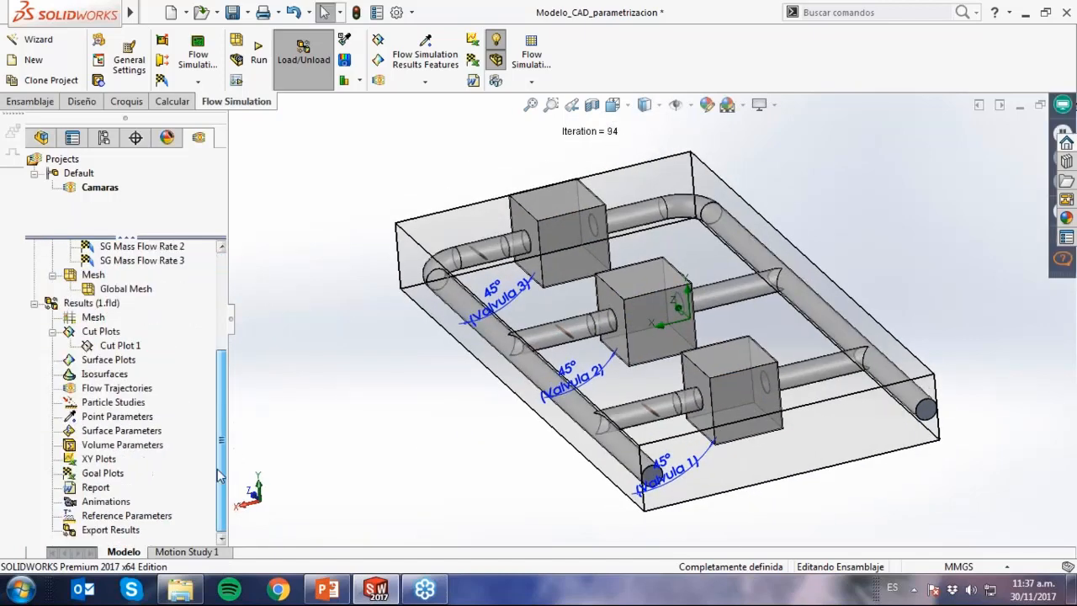
pyautogui.click(135, 389)
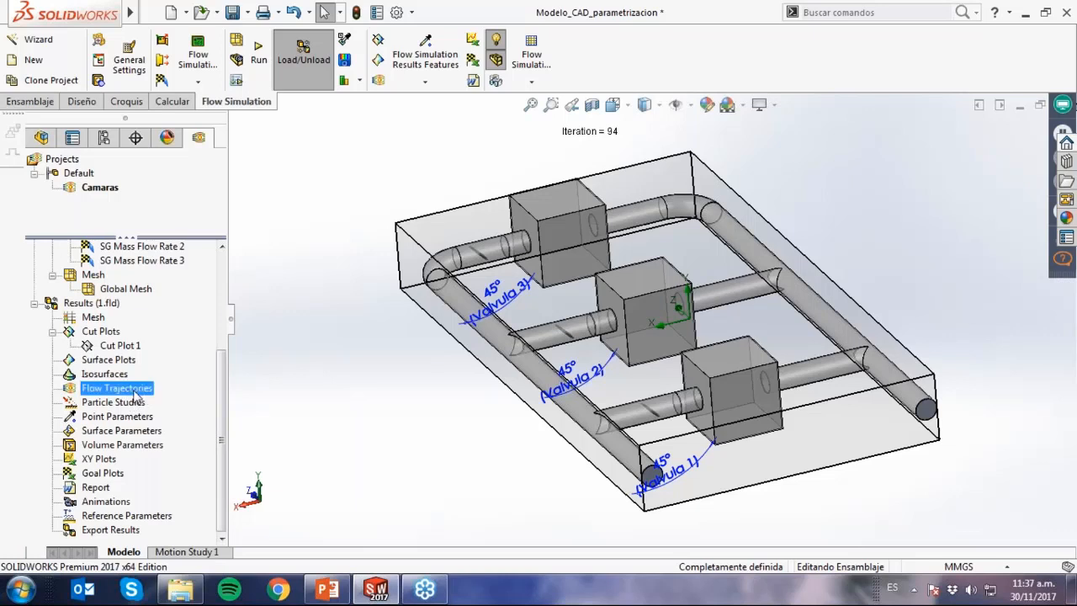
pyautogui.rightClick(135, 392)
pyautogui.click(175, 402)
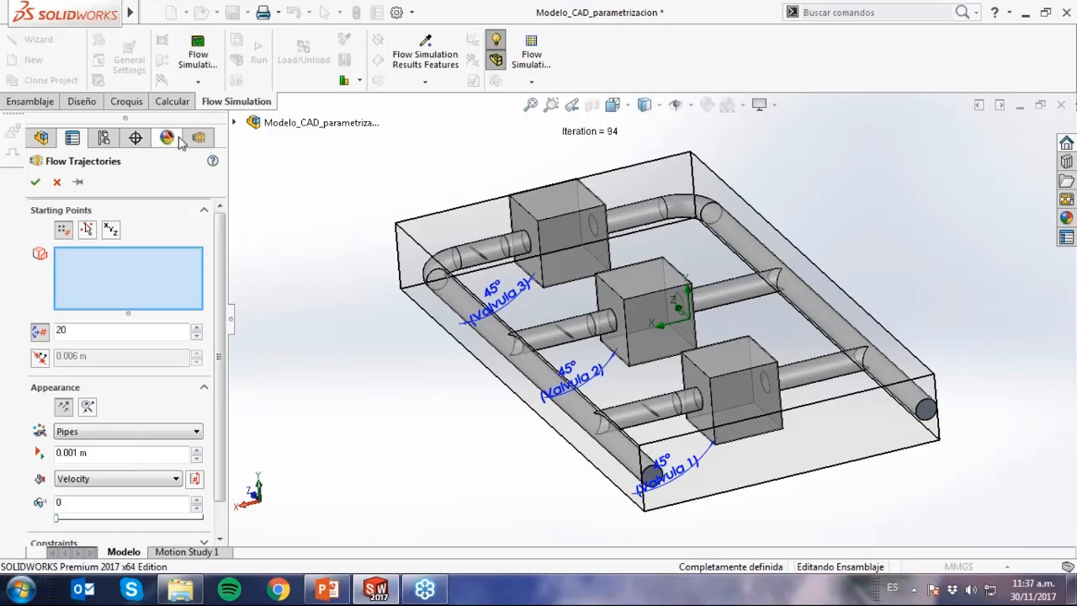
pyautogui.click(199, 142)
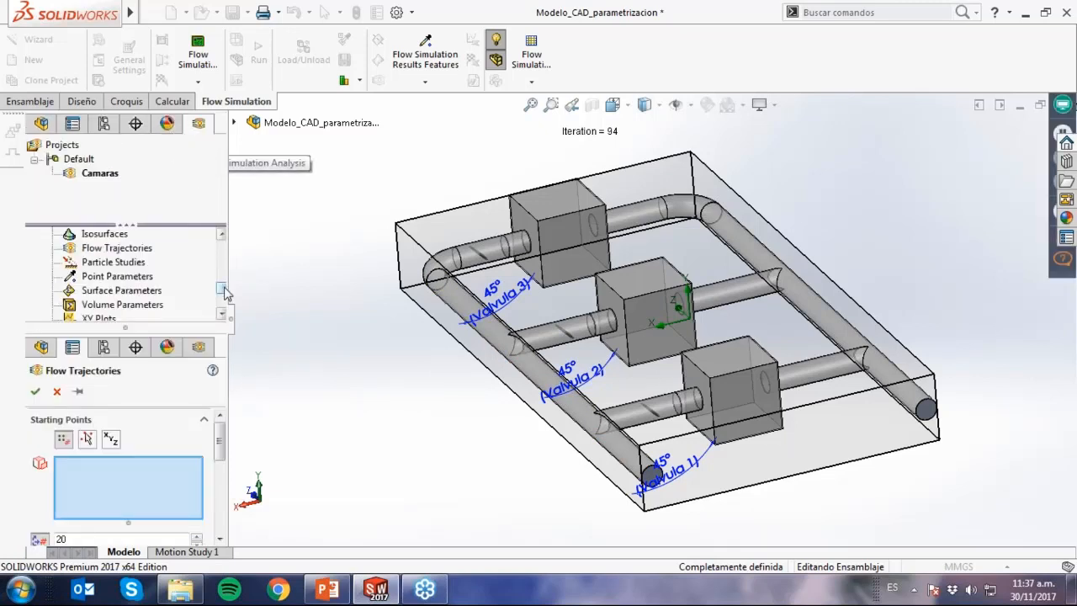
pyautogui.scroll(3, 224, 285)
pyautogui.moveTo(228, 277); pyautogui.dragTo(232, 260)
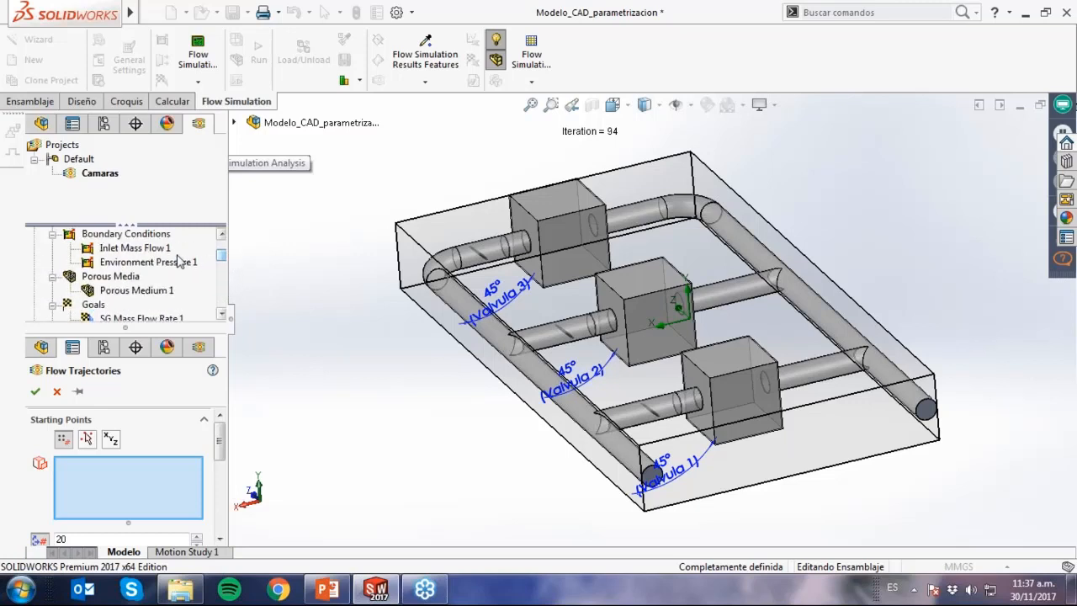
pyautogui.click(141, 250)
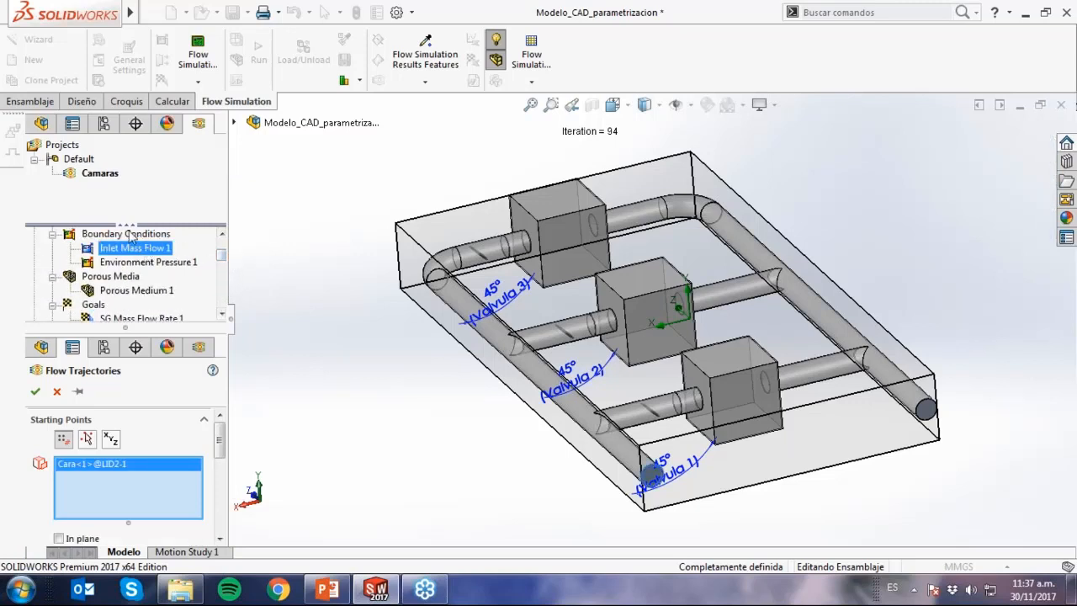
# Set the flow trajectories' appearance to dynamic trajectories drawn as Spheres and accept the plot.
pyautogui.moveTo(135, 225); pyautogui.dragTo(139, 190)
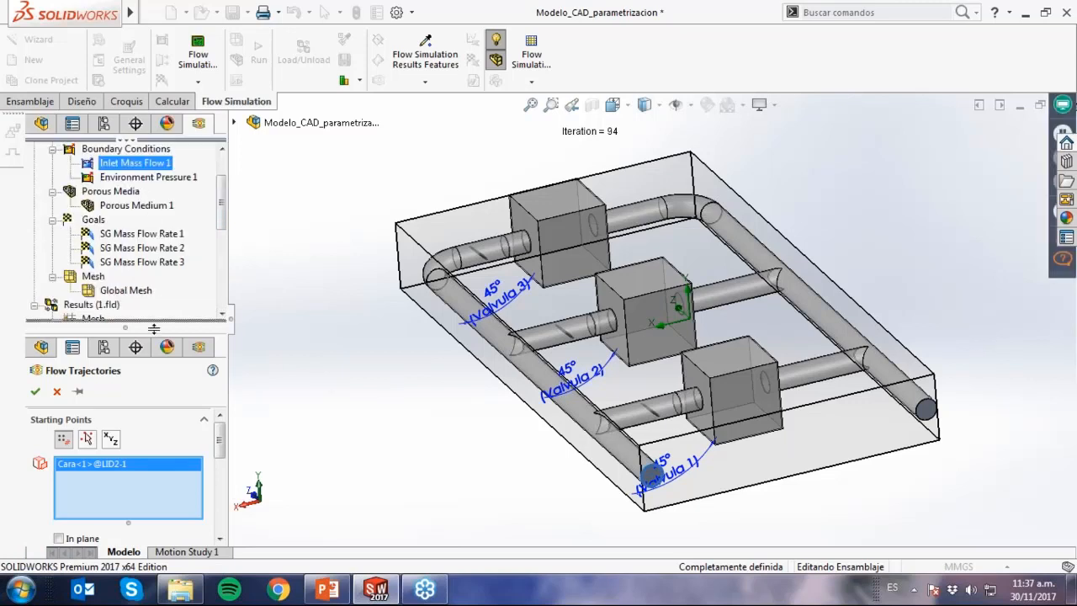
pyautogui.moveTo(125, 327); pyautogui.dragTo(126, 189)
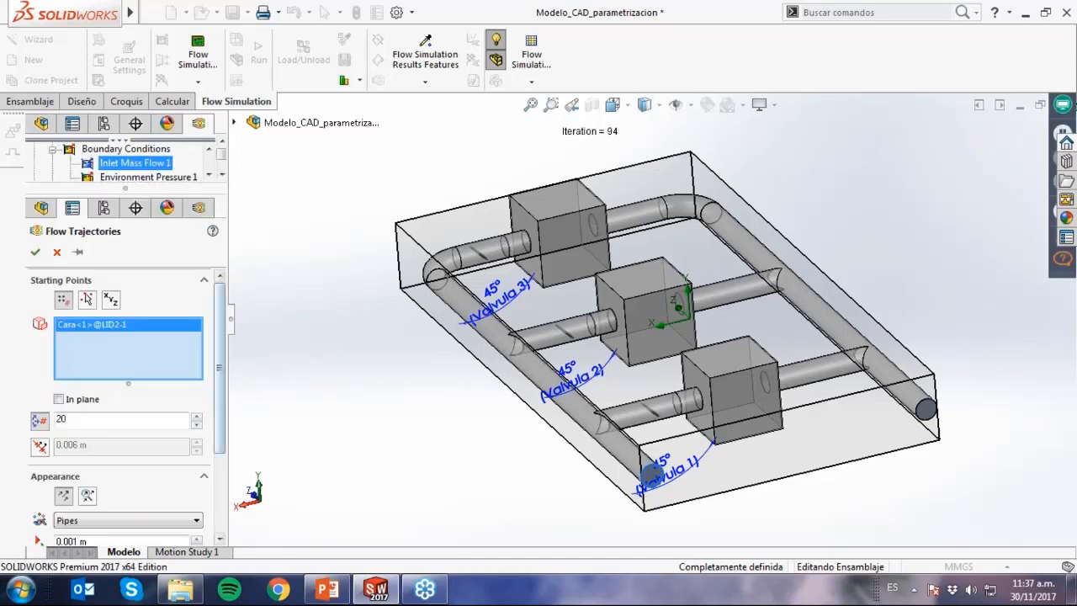
pyautogui.moveTo(220, 369); pyautogui.dragTo(233, 450)
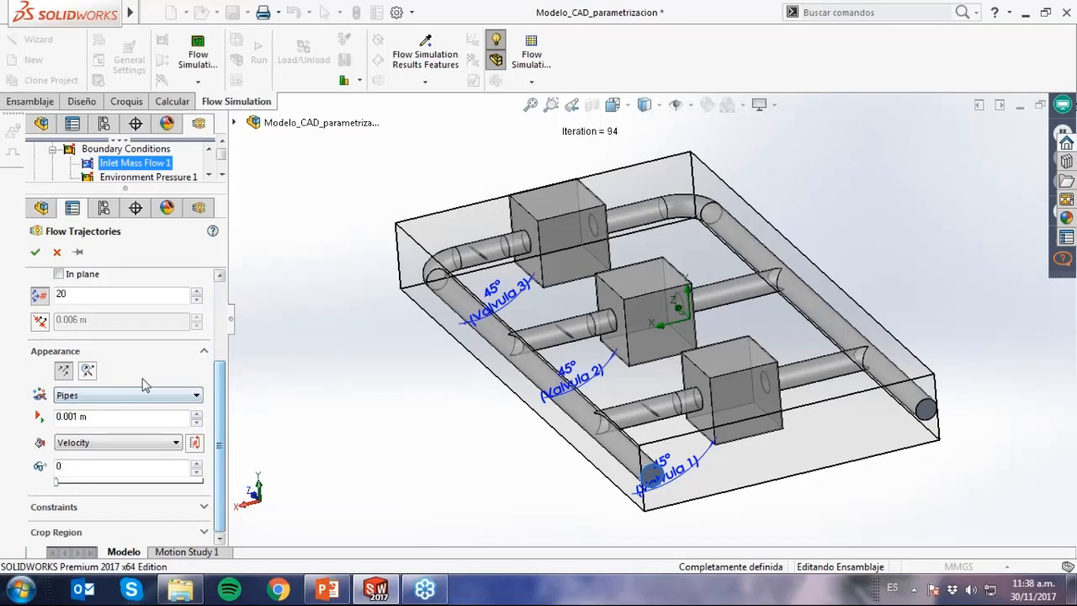
pyautogui.click(93, 375)
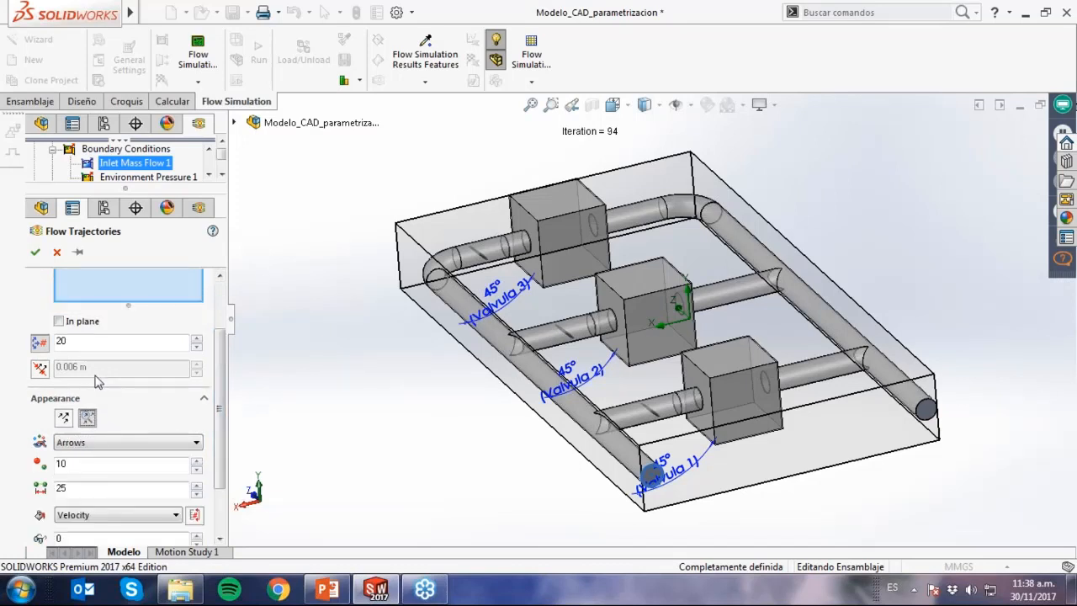
pyautogui.click(138, 444)
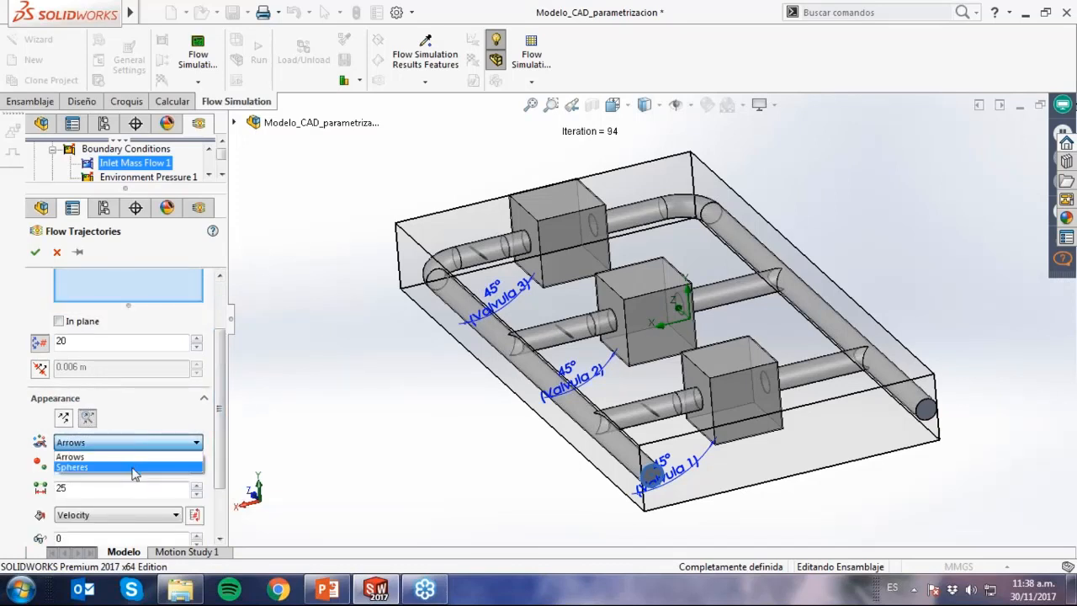
pyautogui.click(135, 467)
pyautogui.click(35, 252)
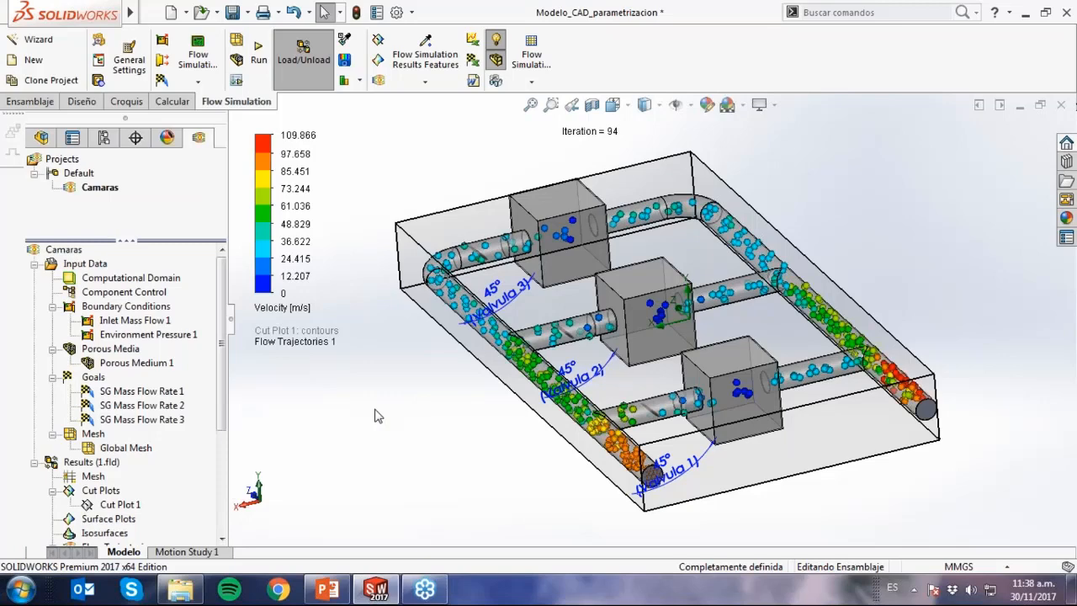
# Play Flow Trajectories 1 to animate the spheres moving through the pipes and chambers.
pyautogui.scroll(-3, 212, 492)
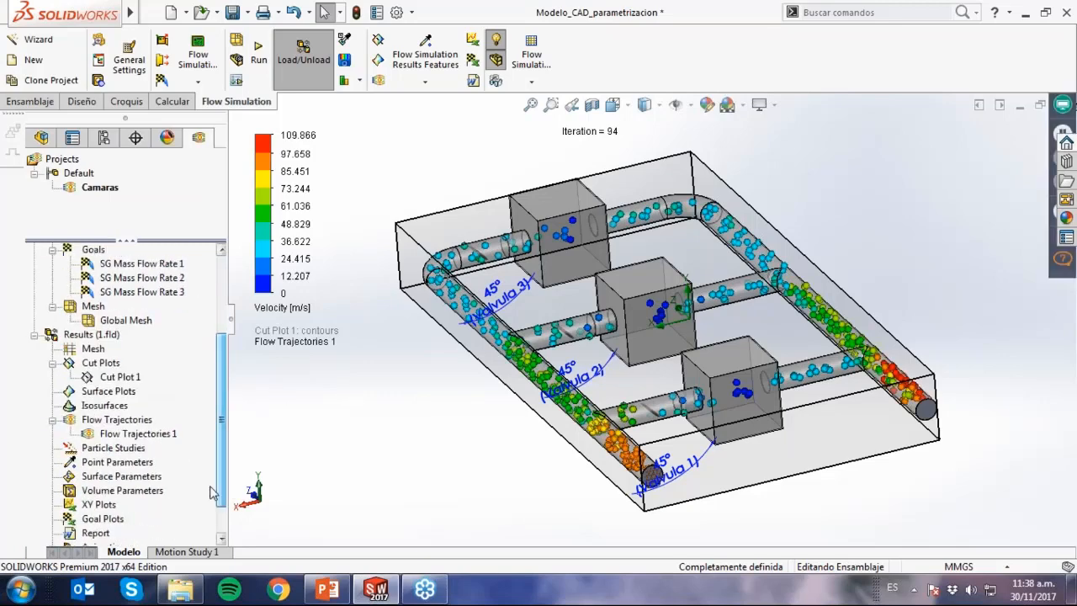
pyautogui.rightClick(169, 433)
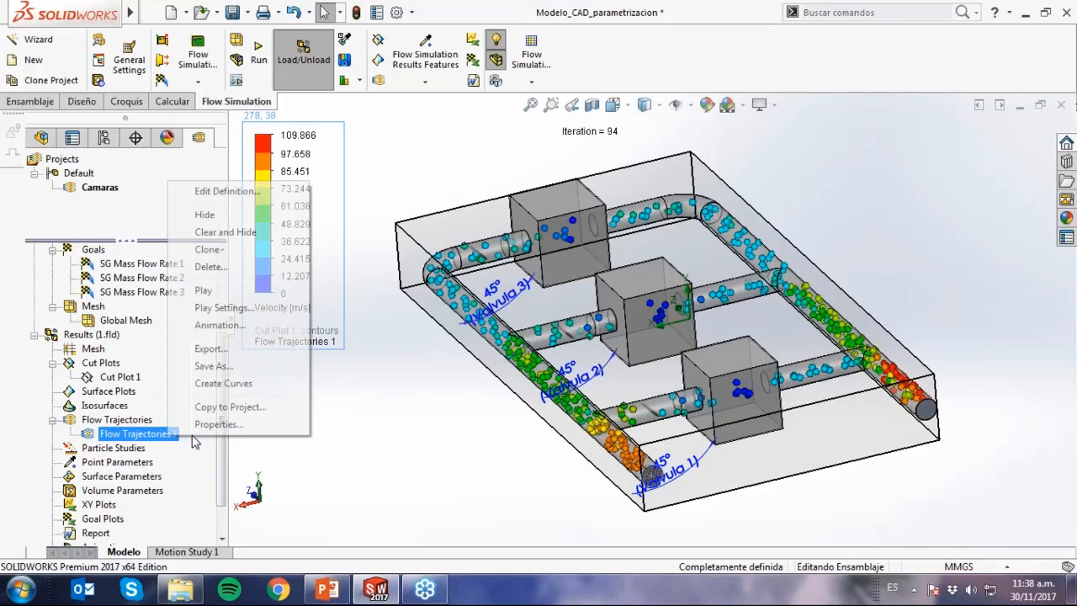
pyautogui.click(205, 290)
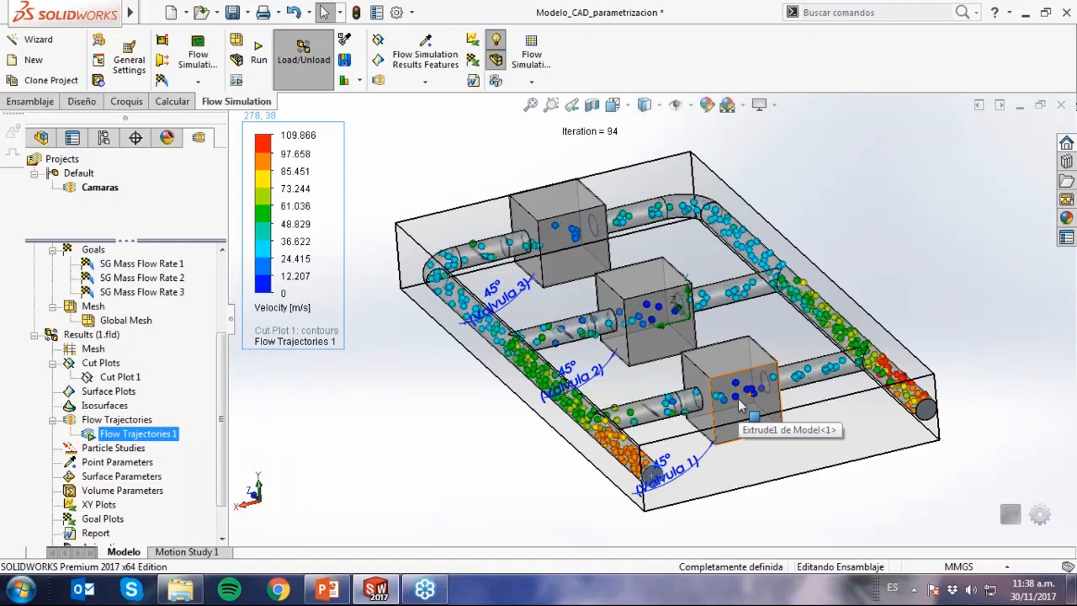
# Edit the definition of Flow Trajectories 1 to use static trajectories drawn as Pipes, and accept the change.
pyautogui.rightClick(167, 438)
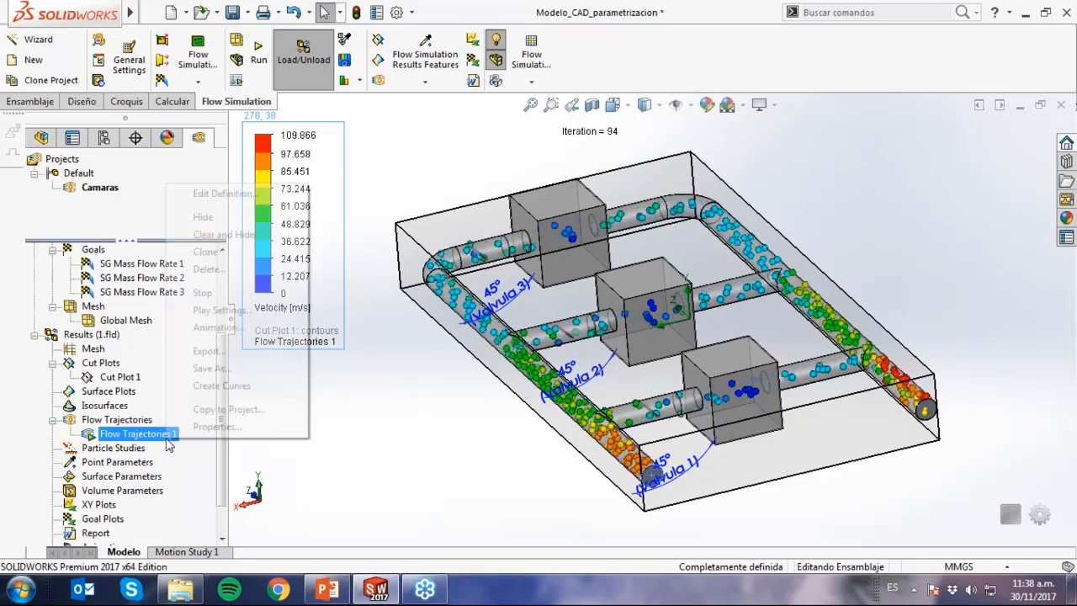
pyautogui.click(254, 195)
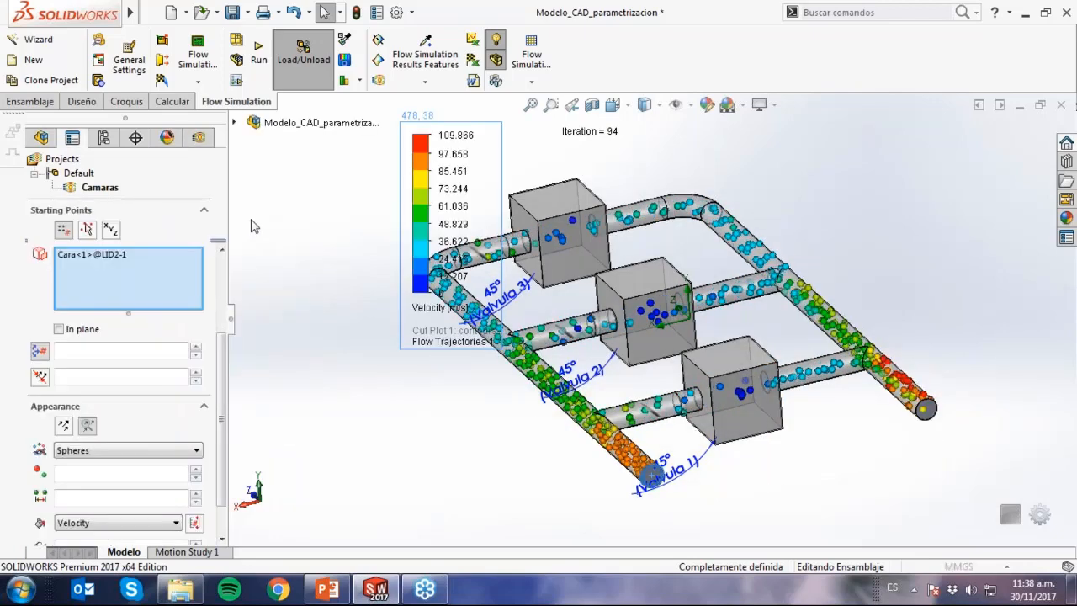
pyautogui.click(63, 425)
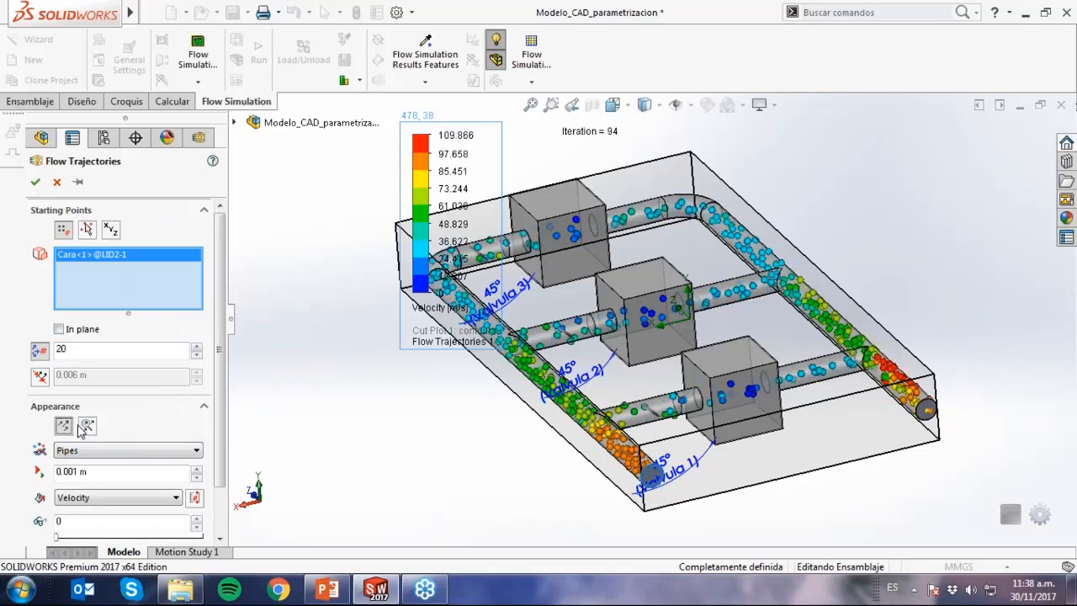
pyautogui.click(34, 181)
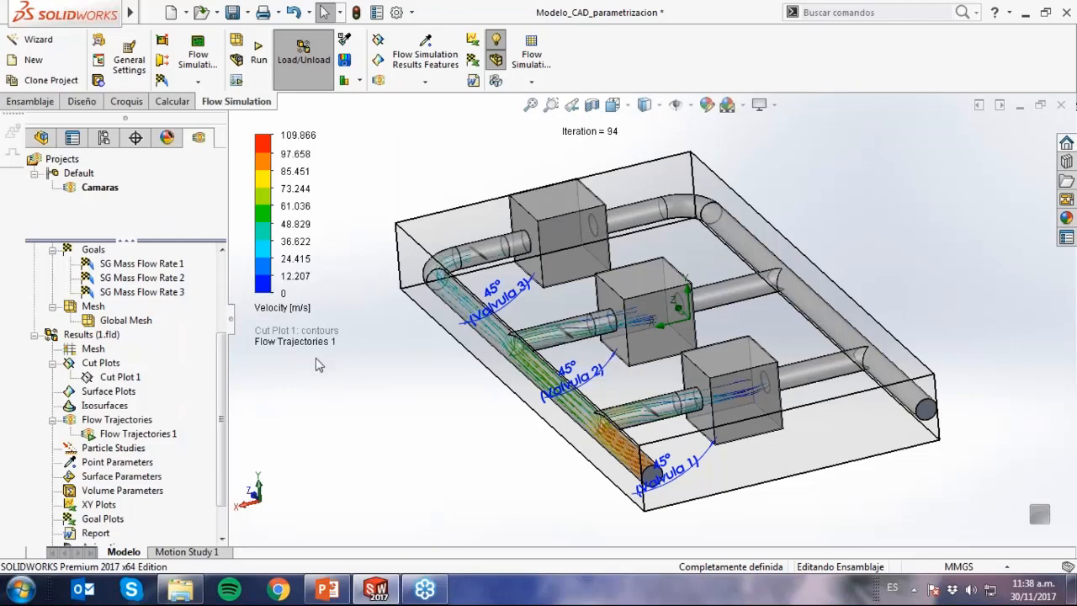
# Examine the velocity trajectories around the valves and through the chambers up close, and hide Flow Trajectories 1.
pyautogui.scroll(-3, 635, 446)
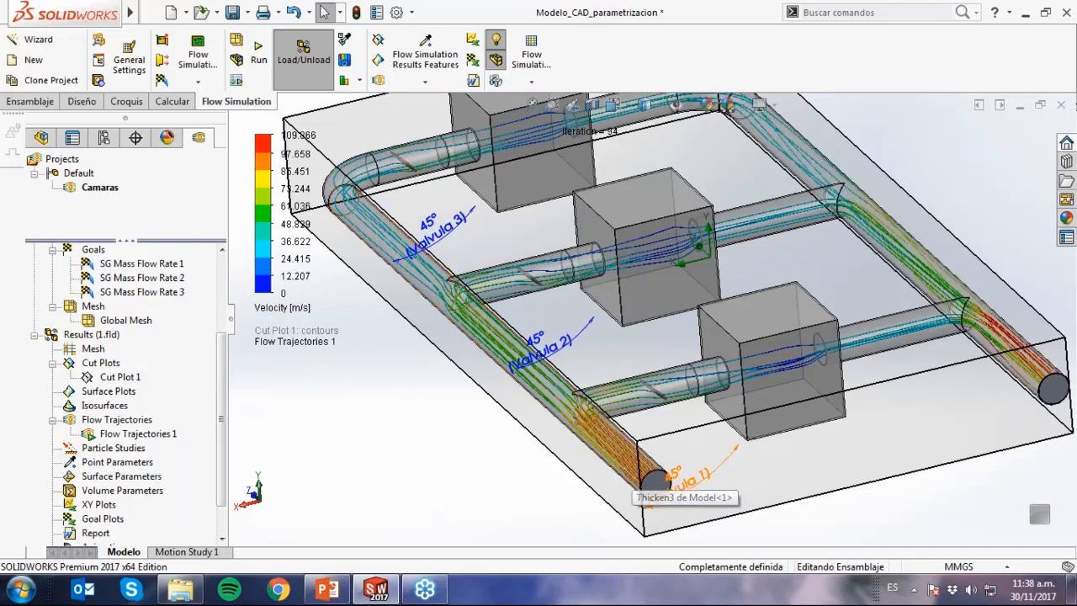
pyautogui.scroll(-5, 631, 482)
pyautogui.scroll(-5, 732, 379)
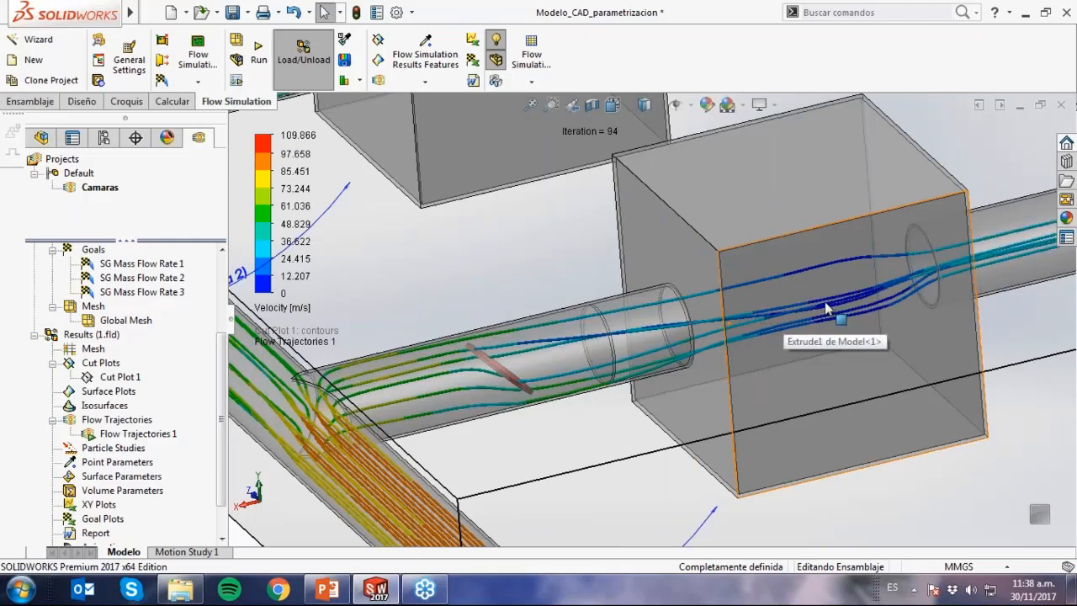
pyautogui.scroll(2, 823, 309)
pyautogui.scroll(4, 821, 310)
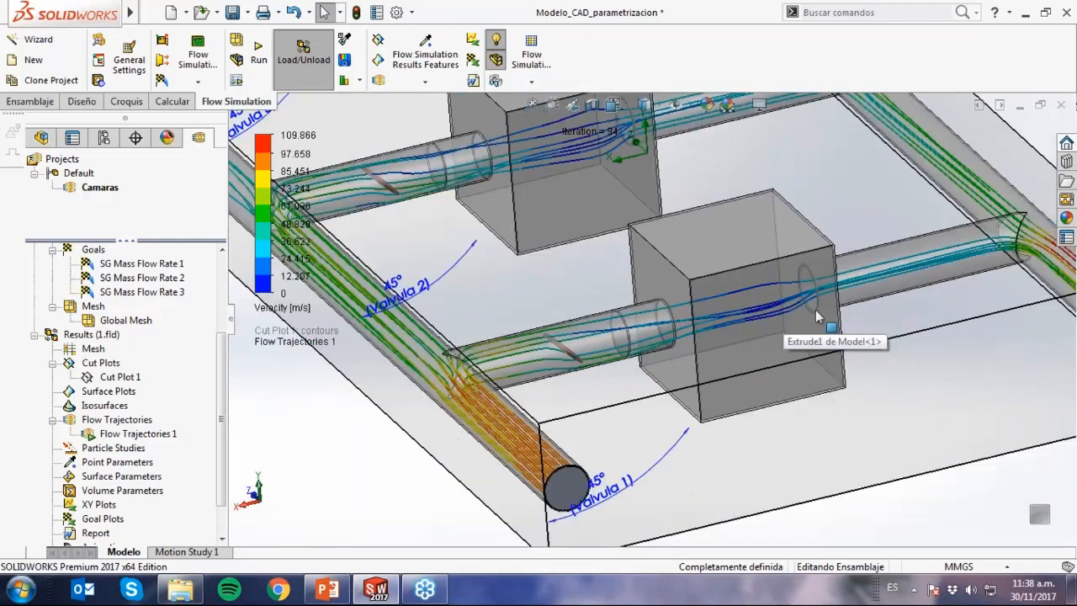
pyautogui.scroll(2, 822, 328)
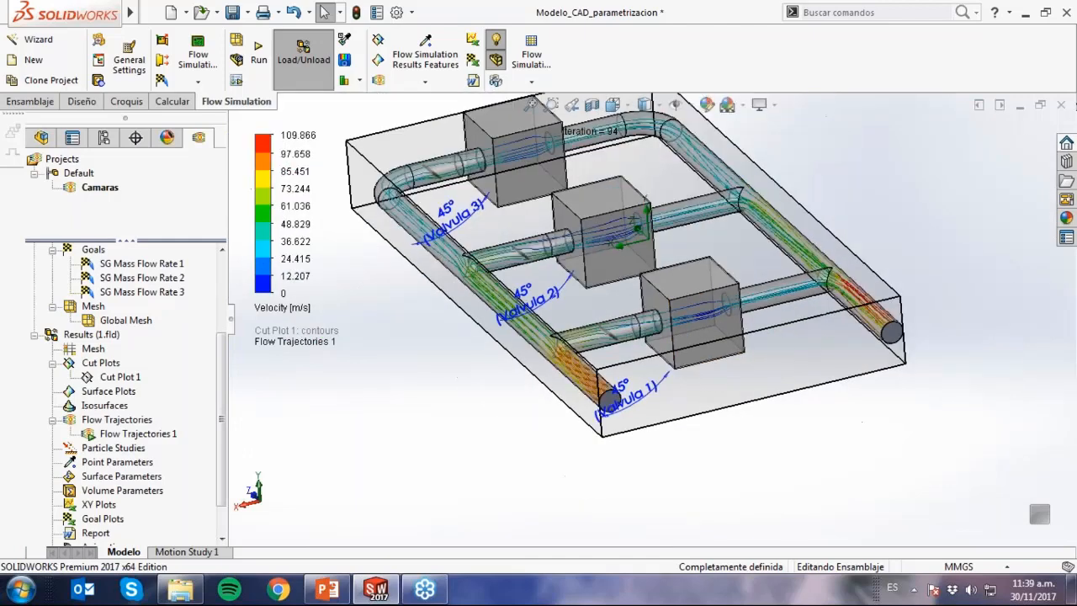
pyautogui.scroll(1, 662, 252)
pyautogui.scroll(1, 650, 152)
pyautogui.scroll(-1, 650, 148)
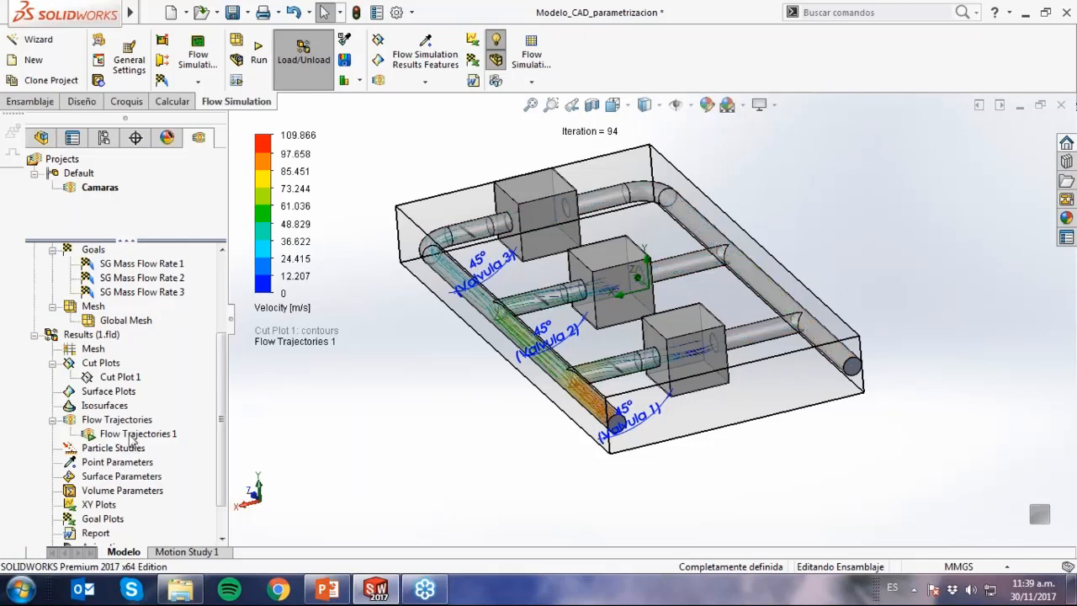
pyautogui.rightClick(137, 435)
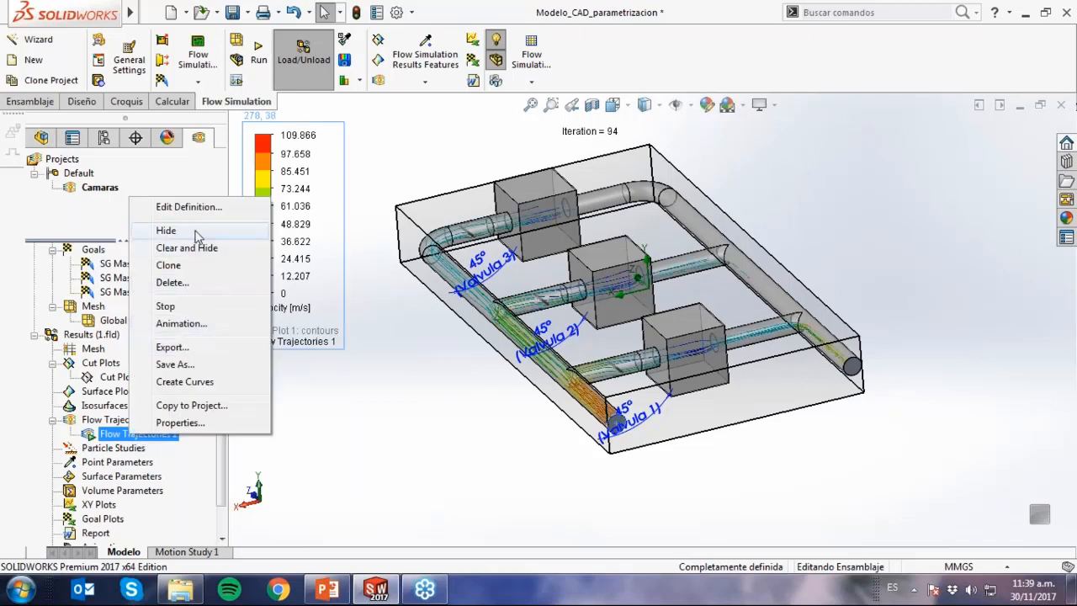
pyautogui.click(195, 230)
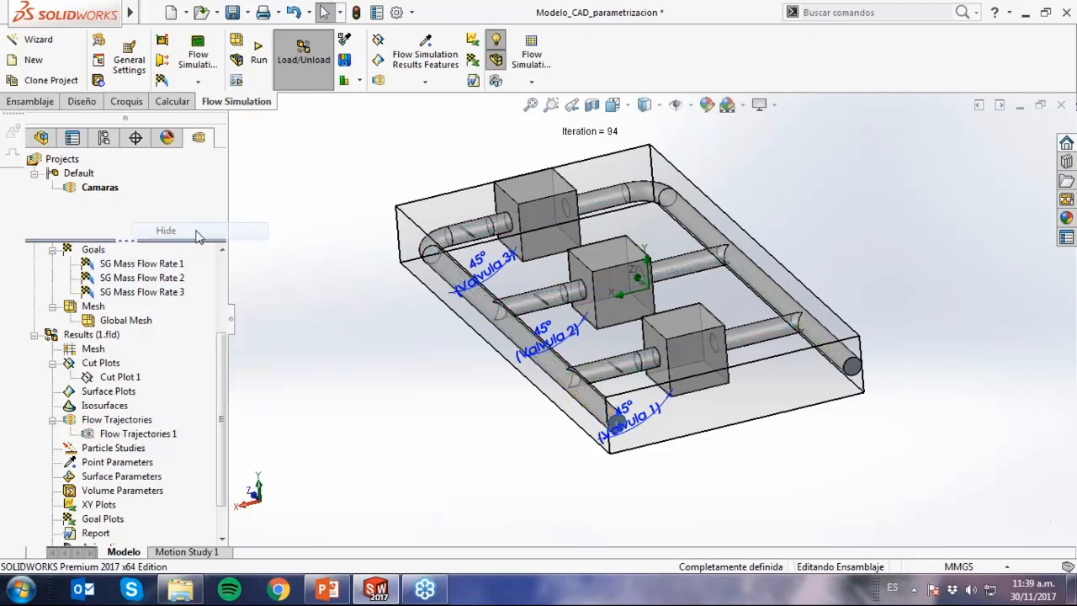
# Show the goal plot summary for all three mass flow rate goals and close the goal plot without keeping it.
pyautogui.click(113, 519)
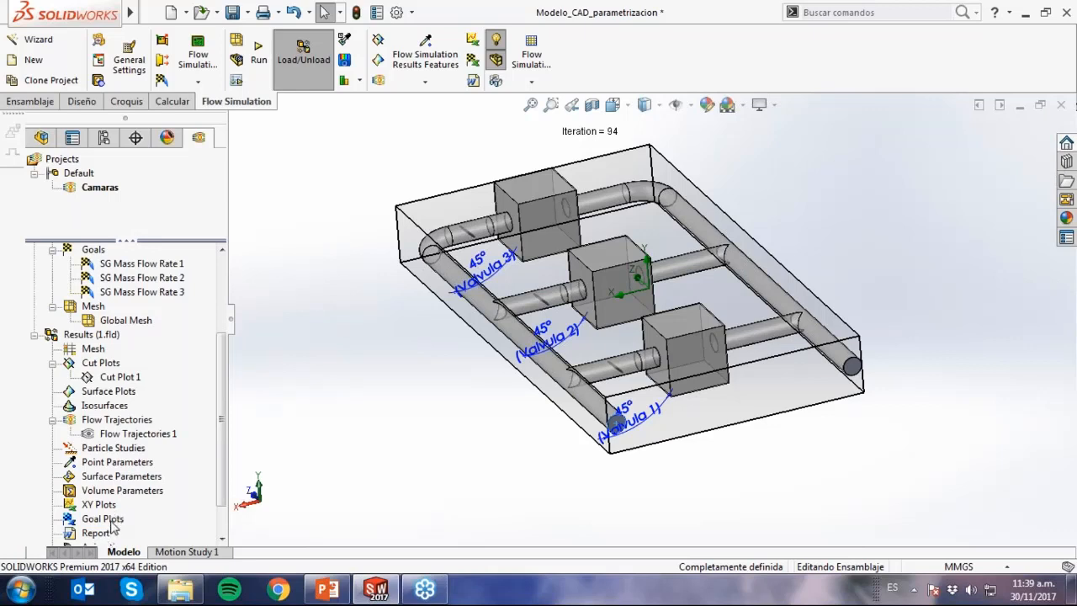
pyautogui.rightClick(116, 520)
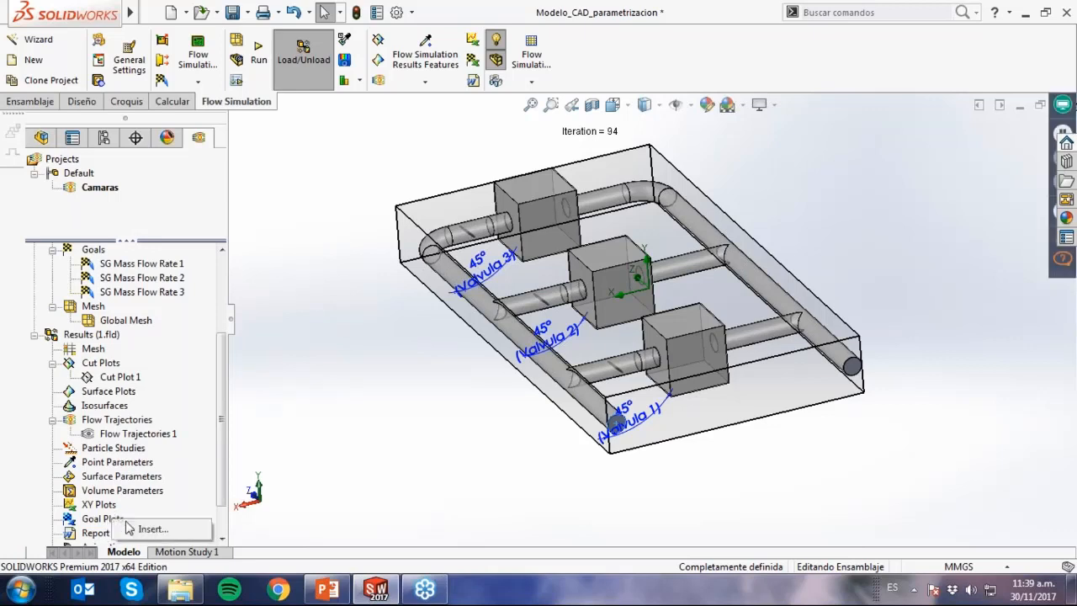
pyautogui.click(149, 530)
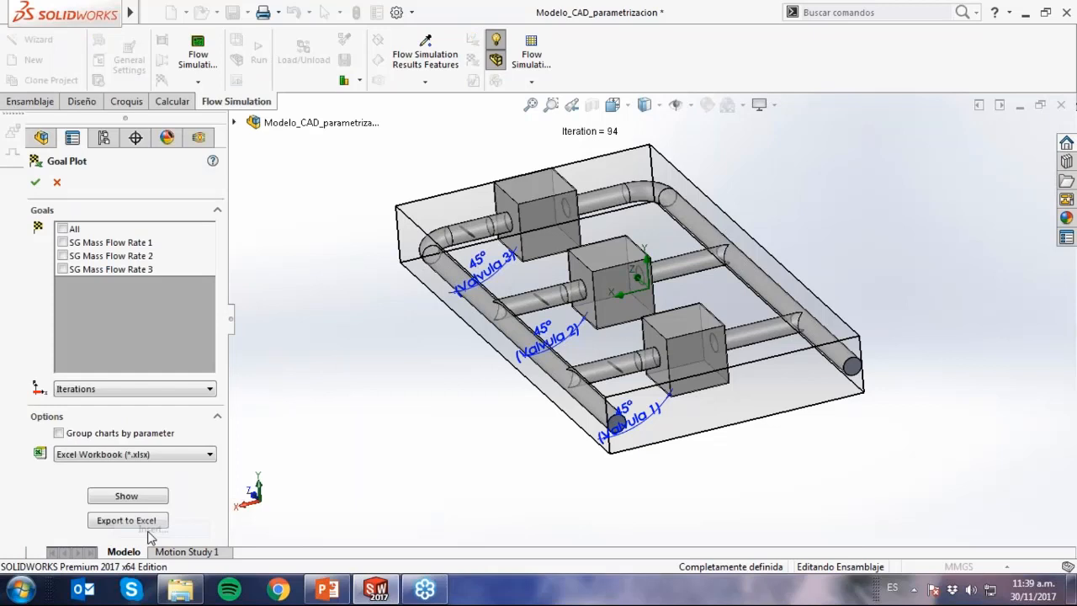
pyautogui.click(66, 233)
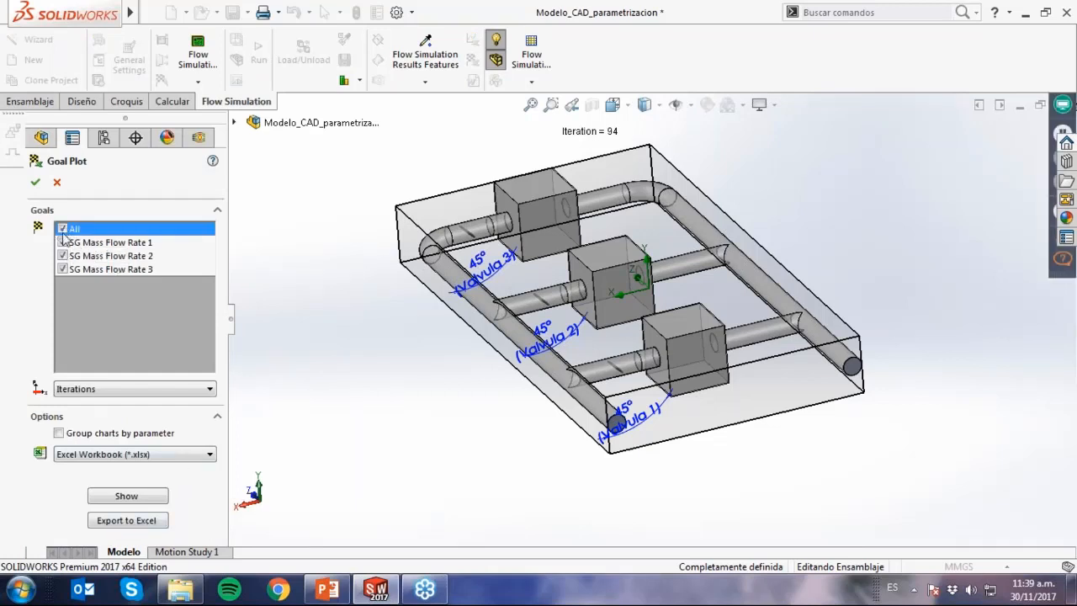
pyautogui.click(127, 497)
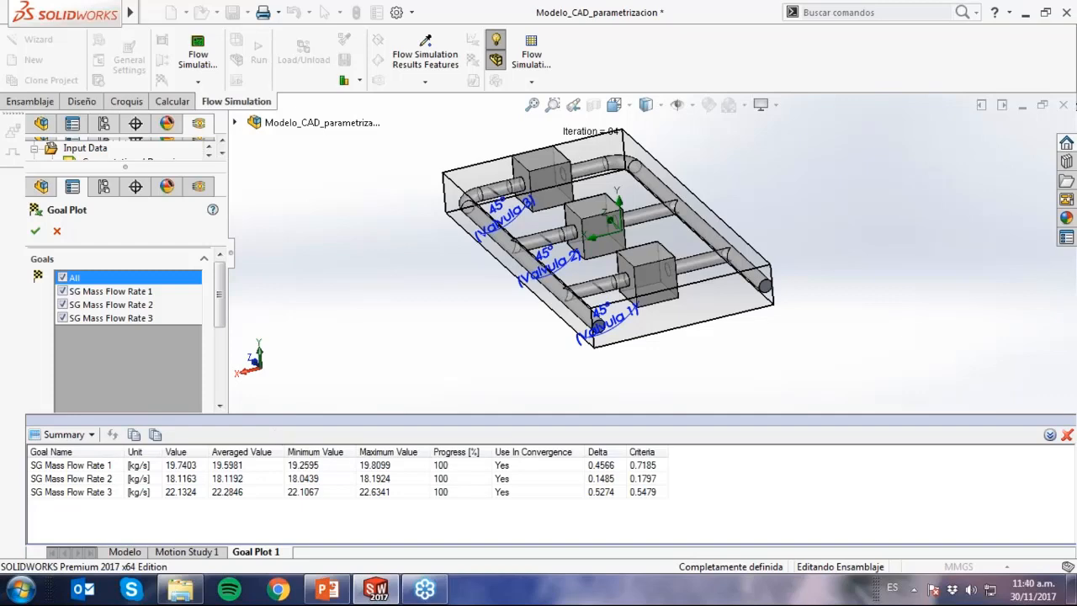
pyautogui.click(56, 231)
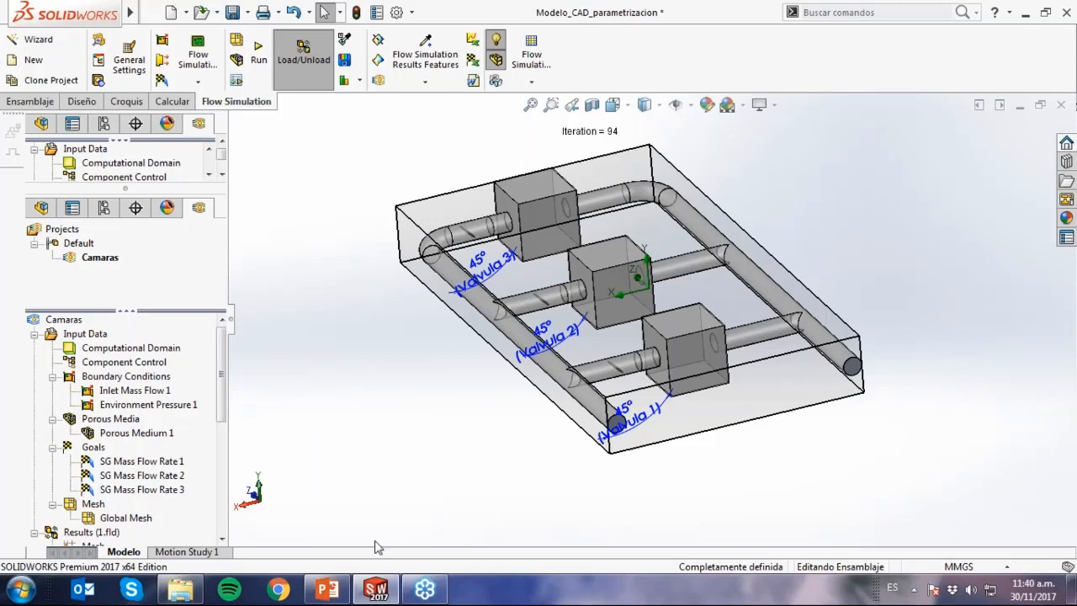
# Switch to the PowerPoint presentation, start the slide show from the Agenda slide and advance through the parametric studies diagram.
pyautogui.click(339, 587)
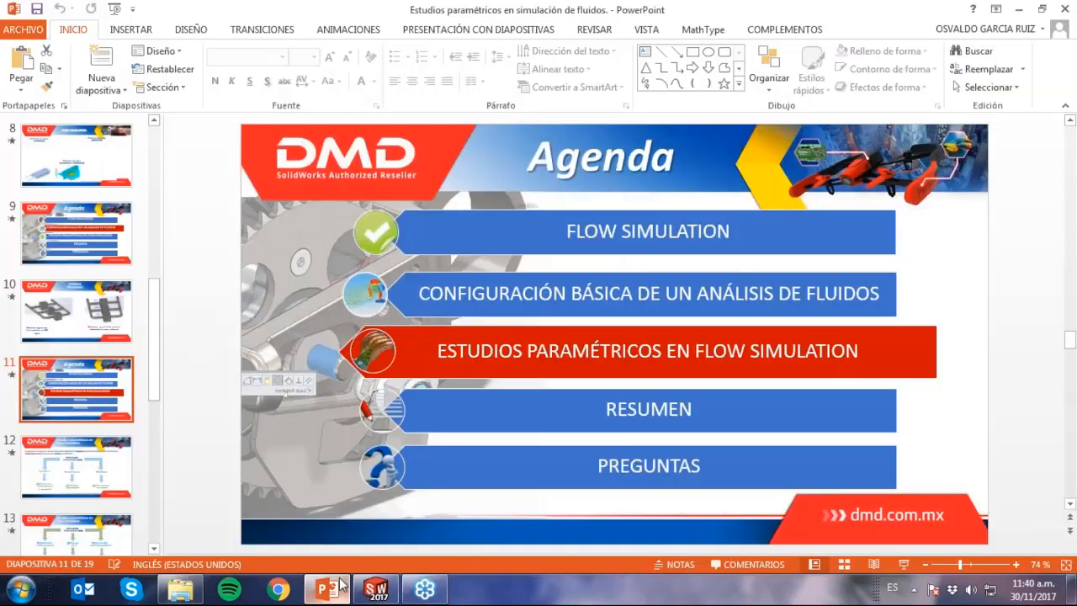
pyautogui.click(903, 563)
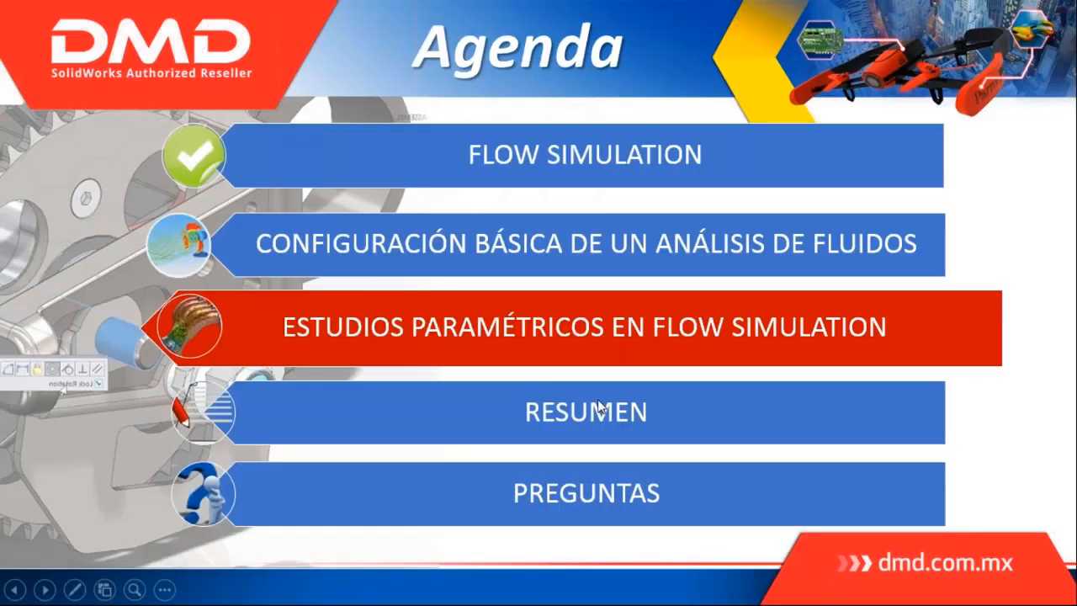
pyautogui.click(599, 405)
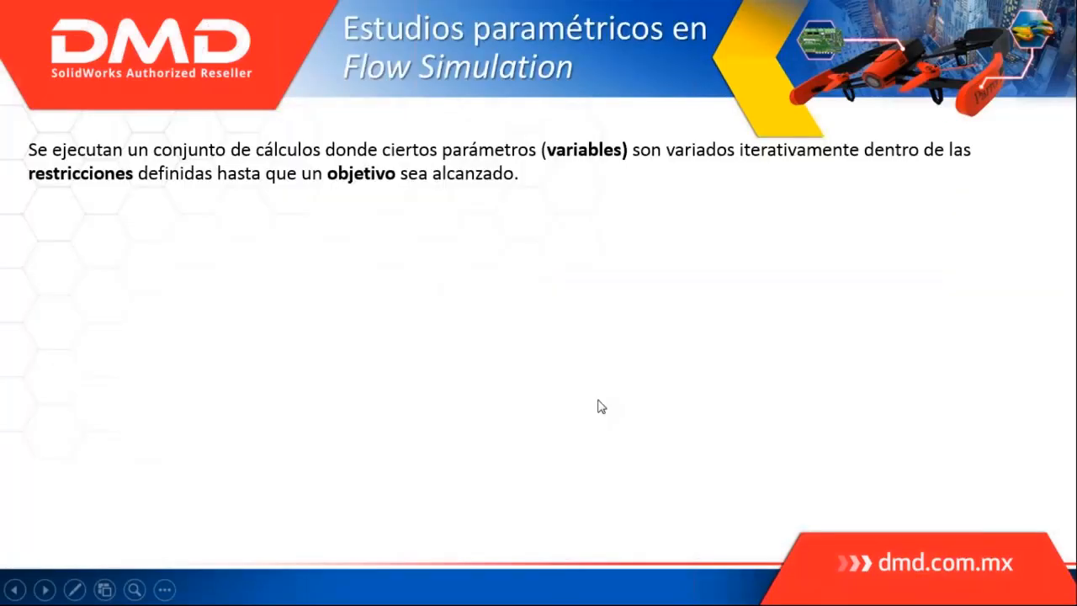
pyautogui.click(567, 404)
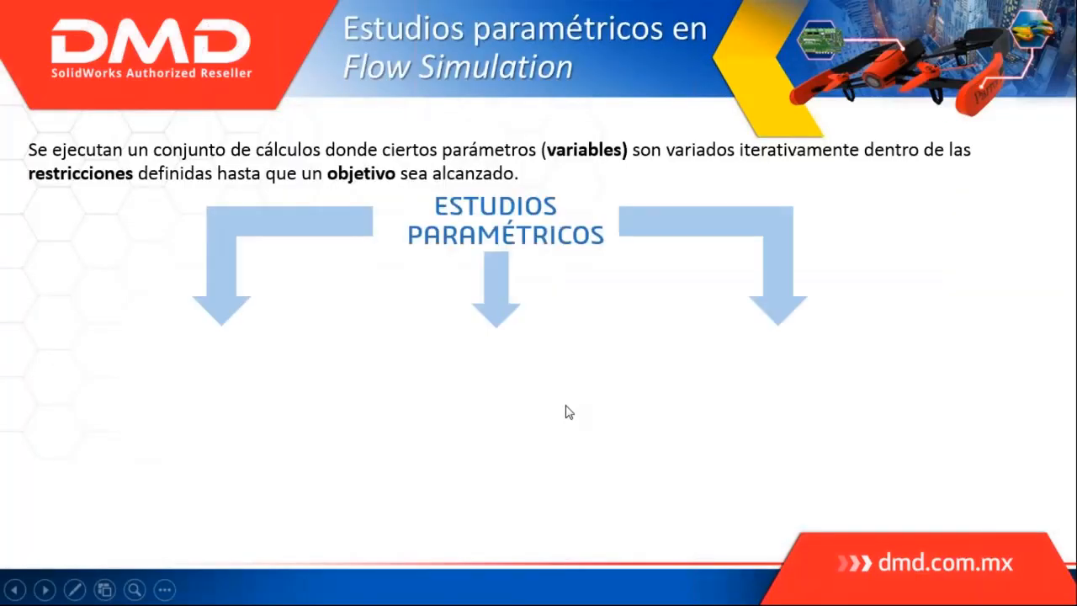
pyautogui.click(569, 414)
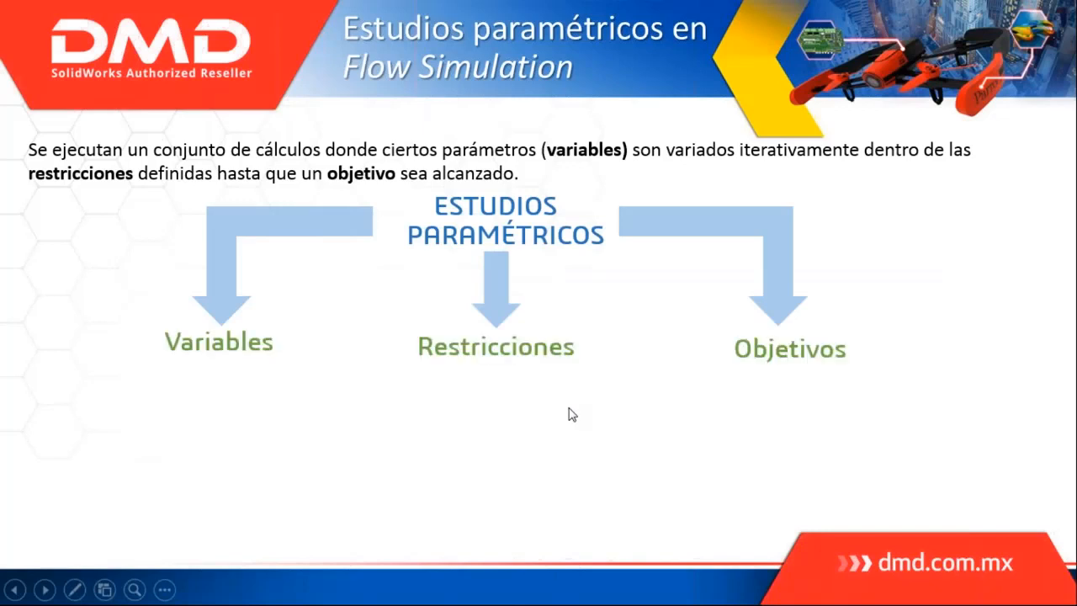
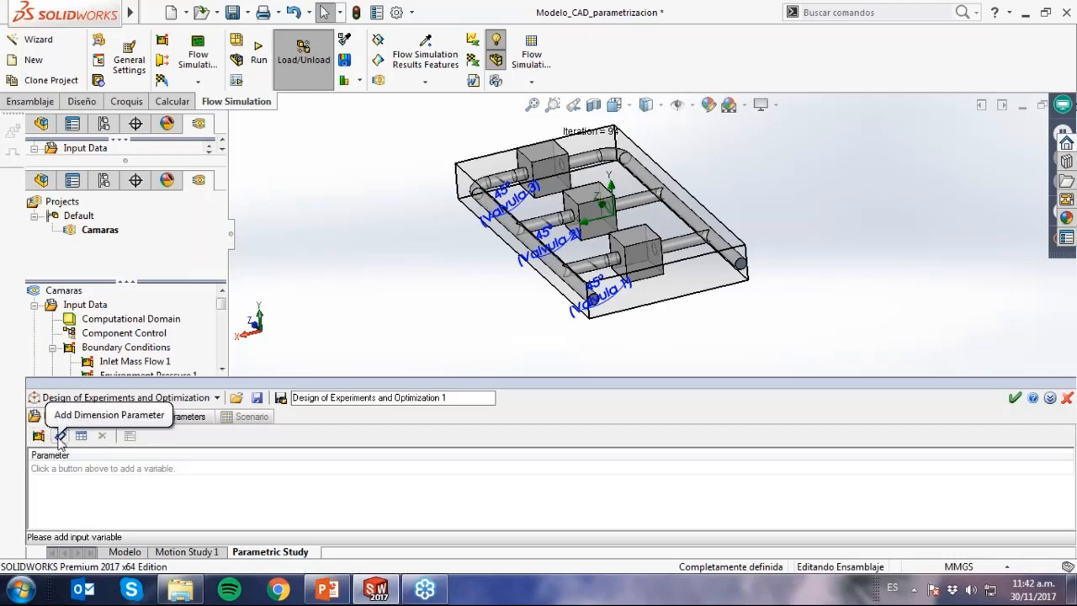
# Add the Valvula 1, Valvula 2 and Valvula 3 angle dimensions as input variables of the parametric study.
pyautogui.click(59, 439)
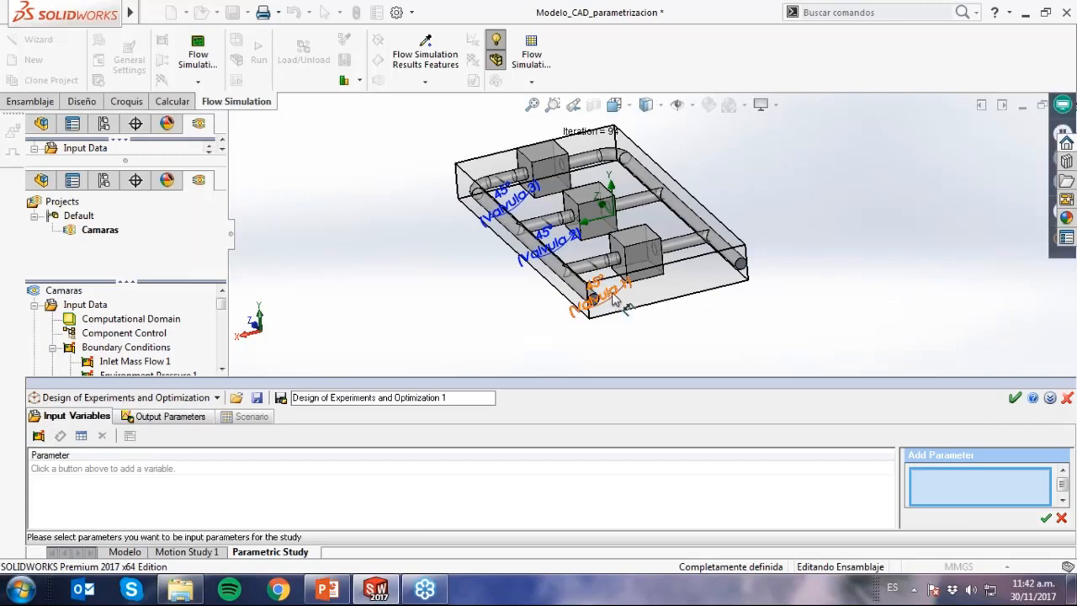
pyautogui.click(599, 294)
pyautogui.click(559, 240)
pyautogui.click(505, 200)
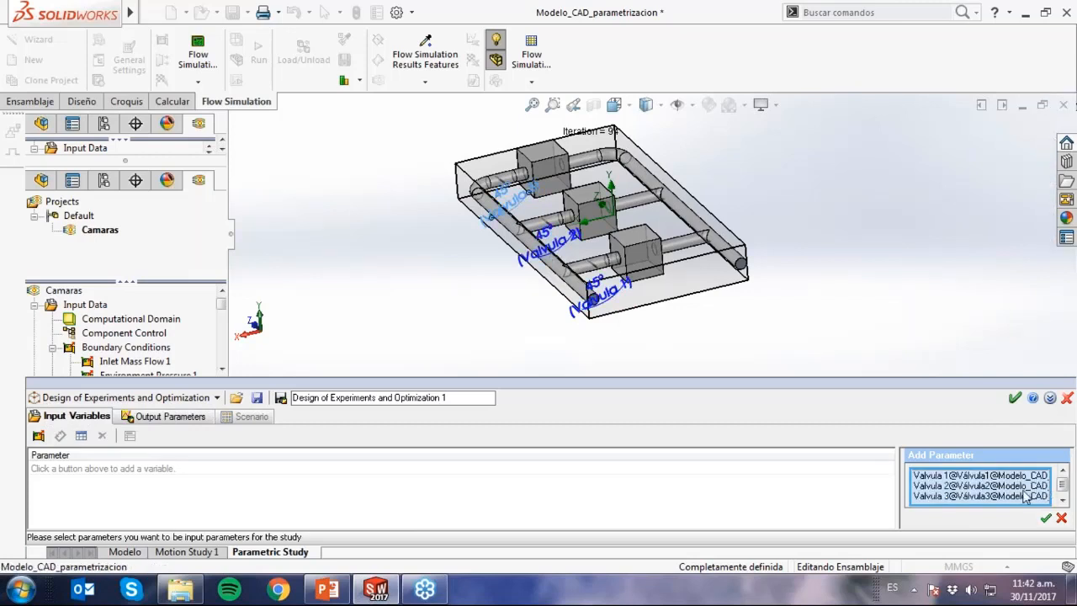
pyautogui.click(1046, 519)
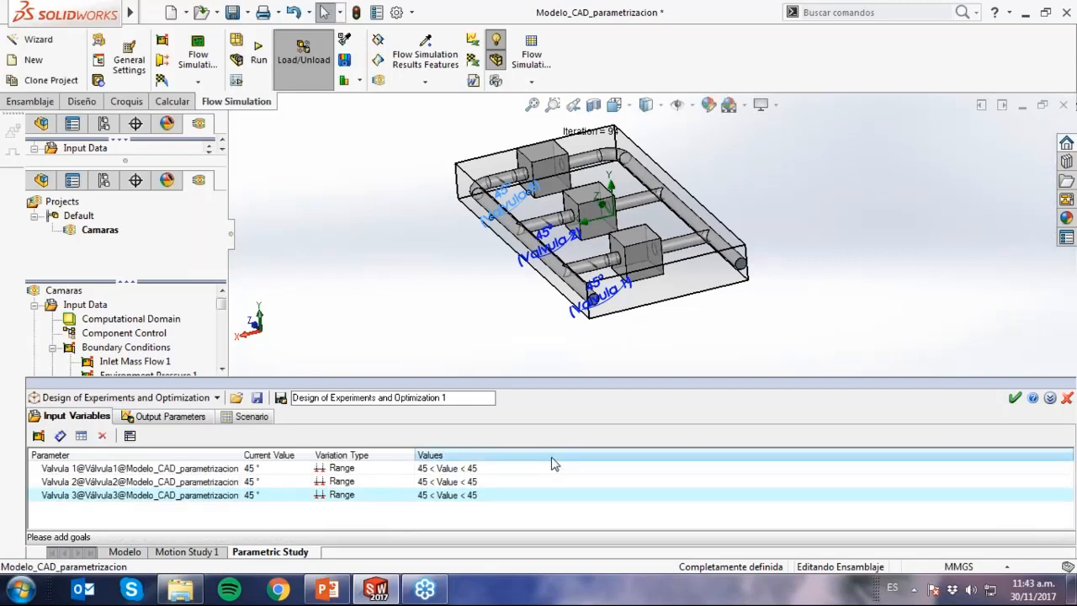
# Define the variation range of the Valvula 1 angle from 0° minimum to 60° maximum.
pyautogui.click(528, 469)
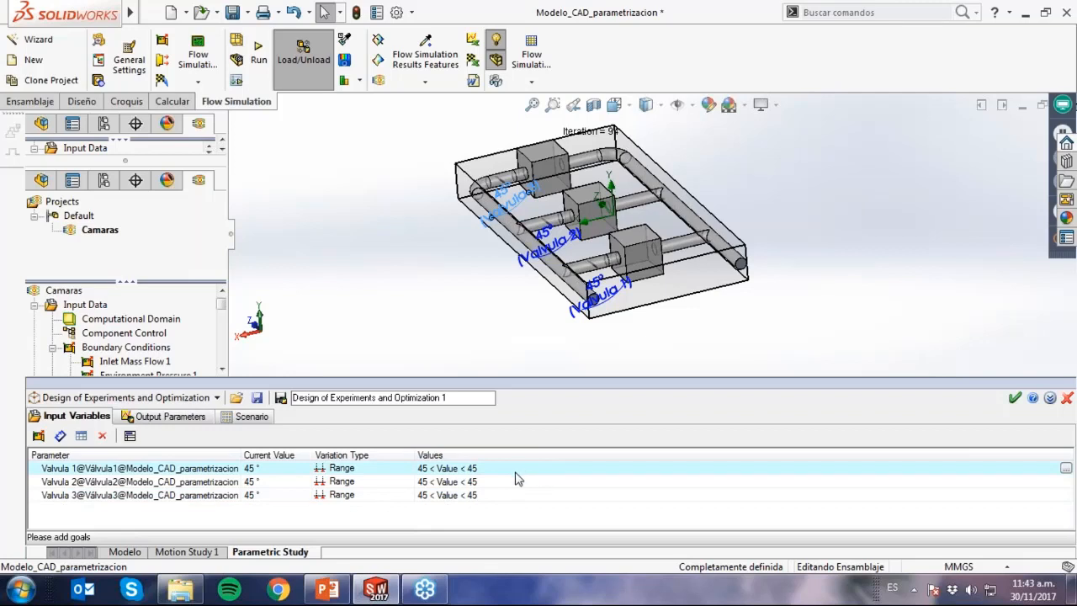
pyautogui.doubleClick(511, 477)
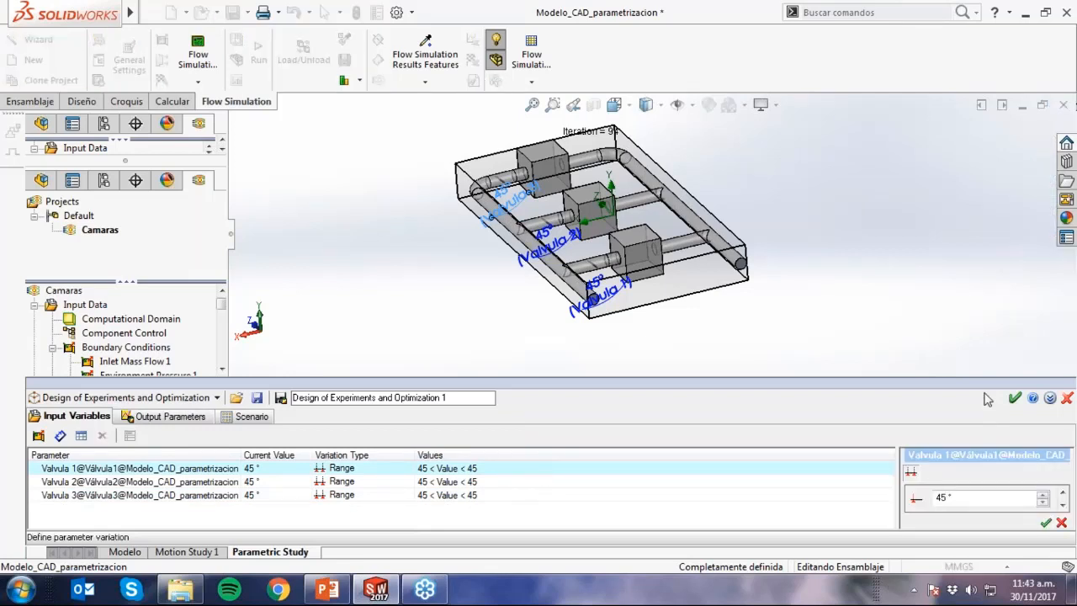
pyautogui.moveTo(988, 382); pyautogui.dragTo(988, 316)
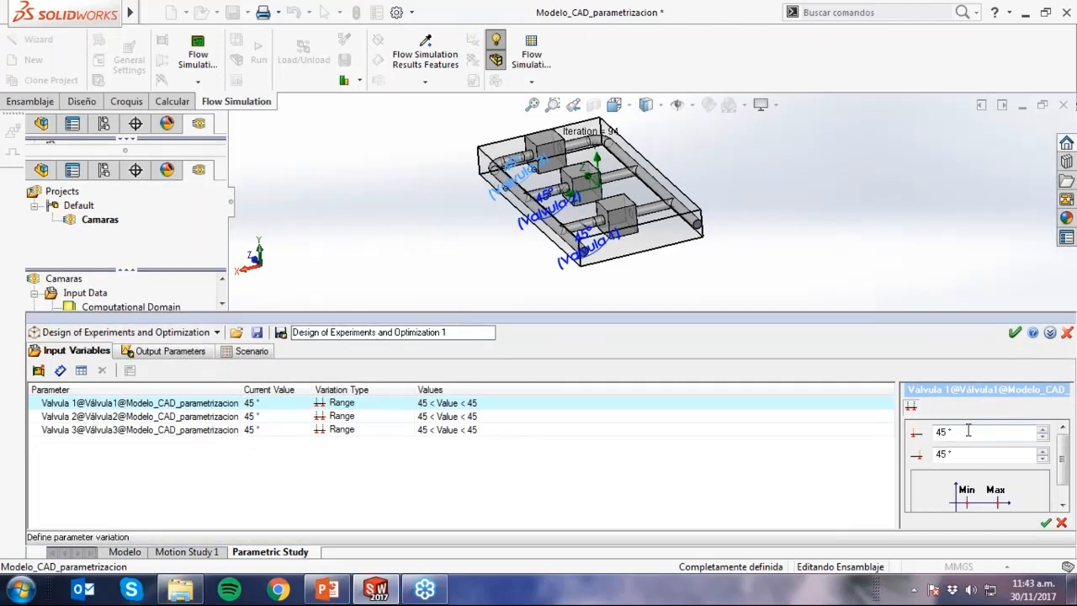
pyautogui.click(936, 432)
pyautogui.write('0')
pyautogui.press('Tab')
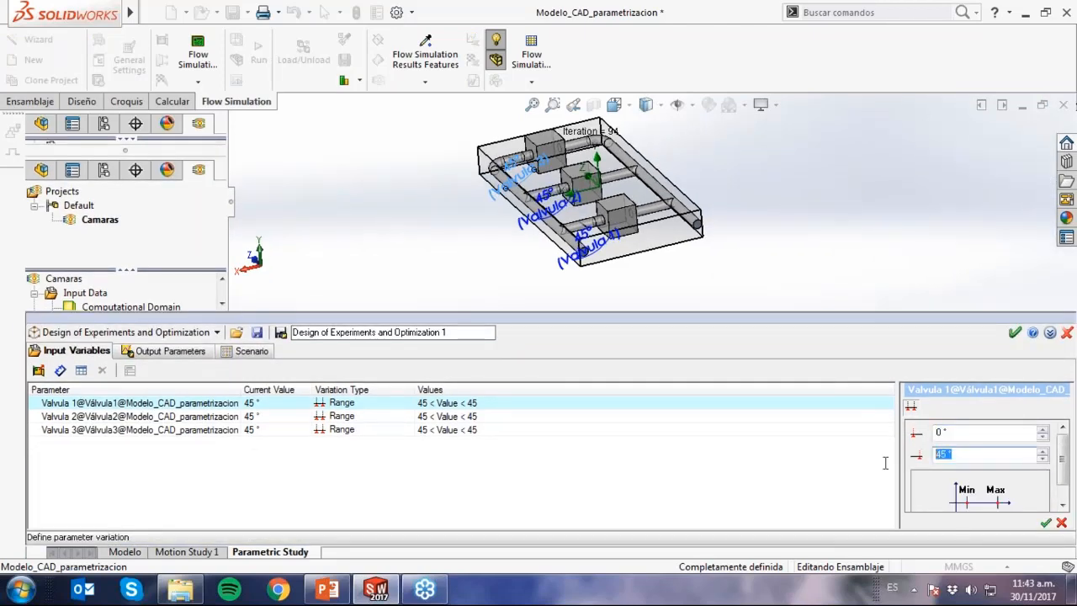
pyautogui.write('60')
pyautogui.click(1045, 522)
# Define the variation range of the Valvula 2 angle from 0° minimum to 60° maximum.
pyautogui.doubleClick(491, 417)
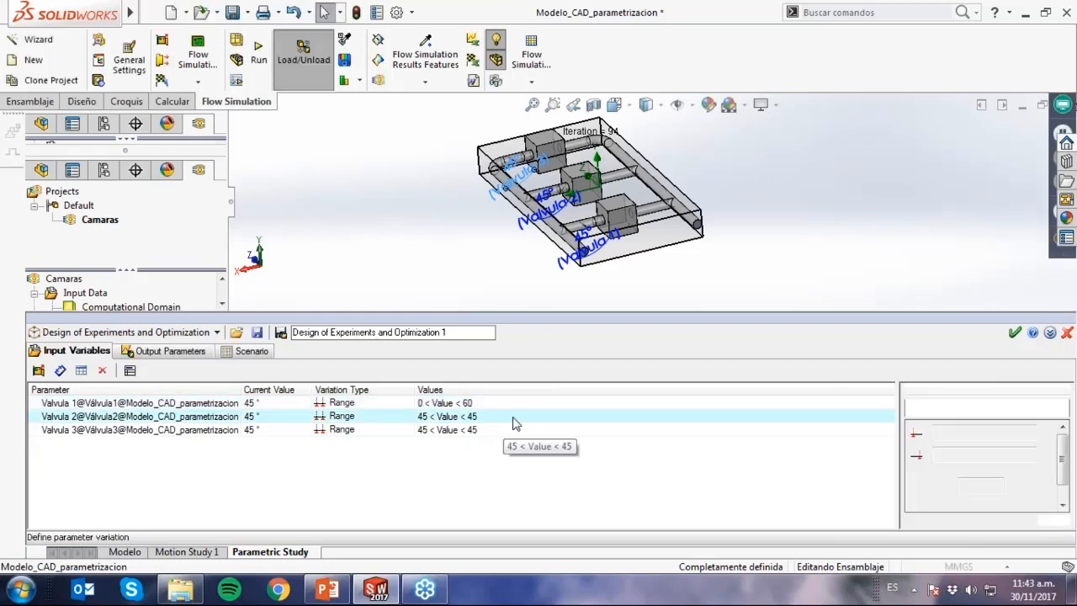
pyautogui.write('0')
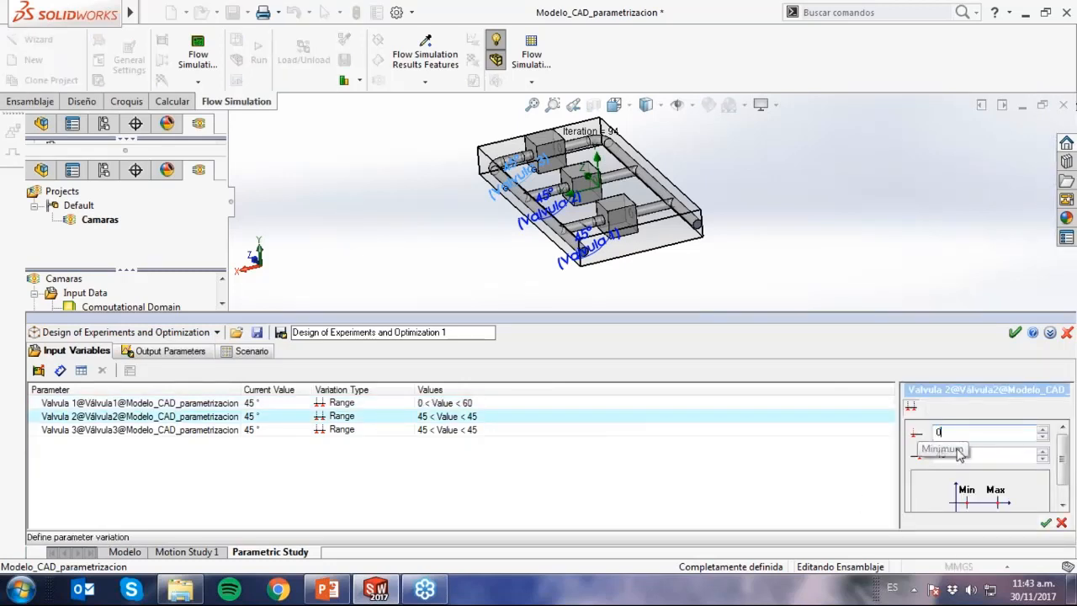
pyautogui.click(944, 455)
pyautogui.moveTo(944, 455); pyautogui.dragTo(927, 456)
pyautogui.write('60')
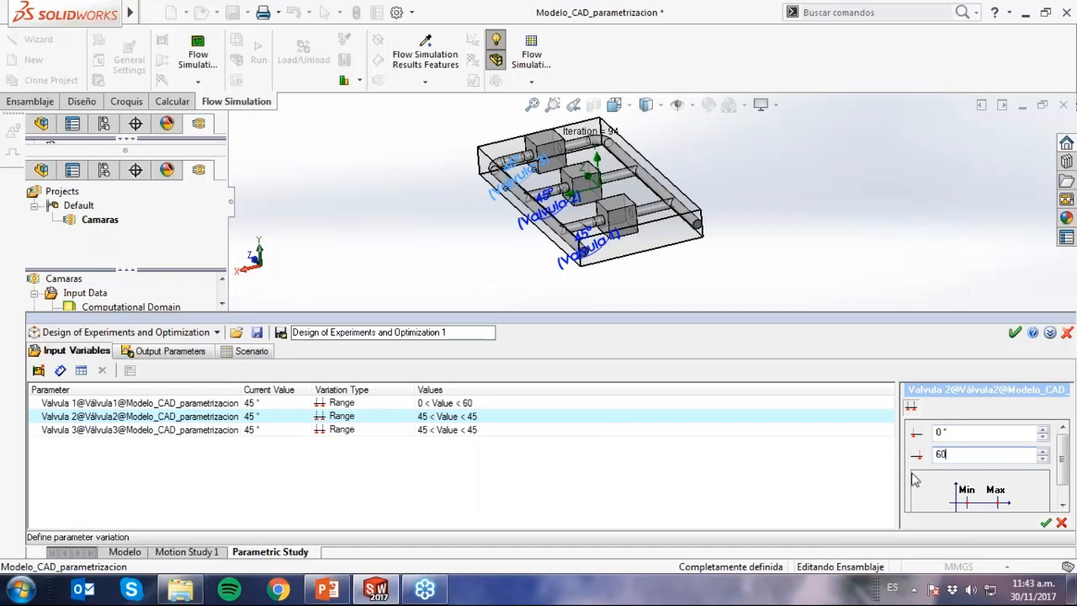
pyautogui.click(1049, 522)
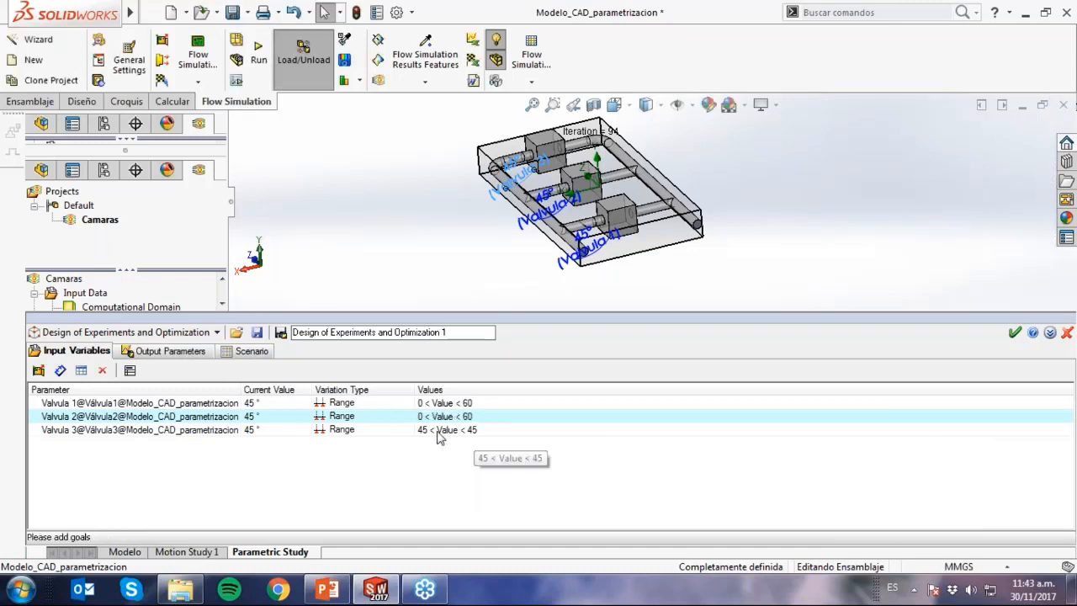
# Define the variation range of the Valvula 3 angle from 0° minimum to 60° maximum.
pyautogui.doubleClick(467, 430)
pyautogui.moveTo(958, 432); pyautogui.dragTo(927, 455)
pyautogui.write('0')
pyautogui.write('6')
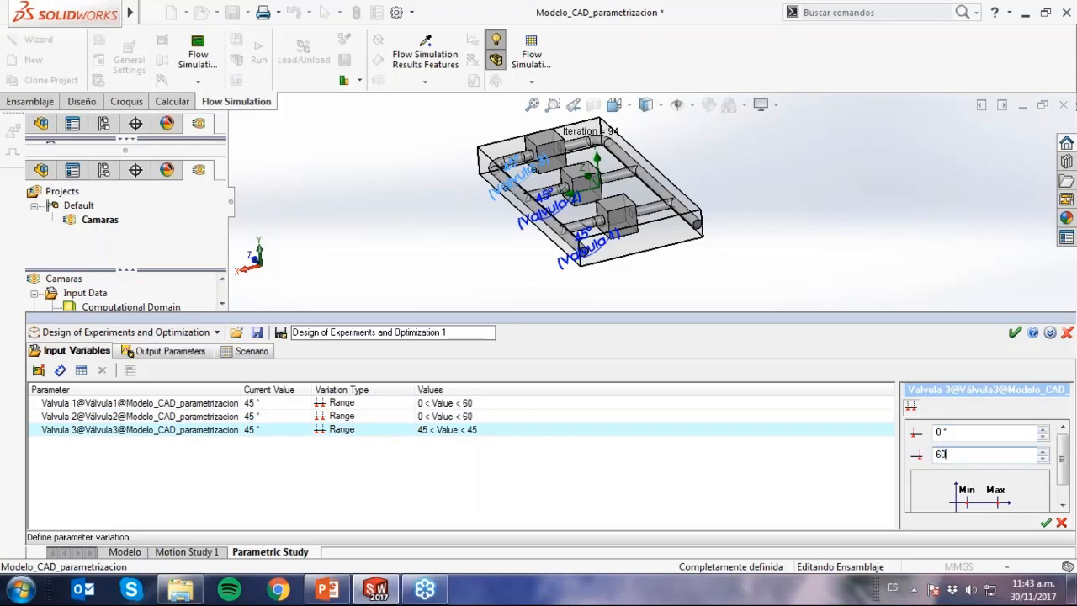
pyautogui.click(1045, 522)
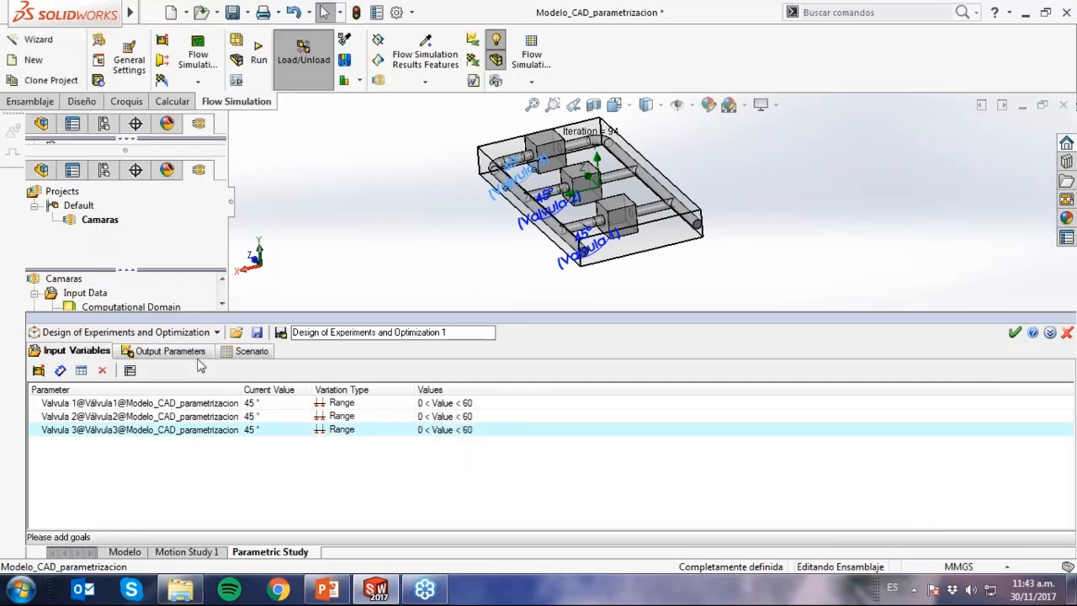
# Add all the goals, SG Mass Flow Rate 1, 2 and 3, as output parameters of the study.
pyautogui.click(173, 351)
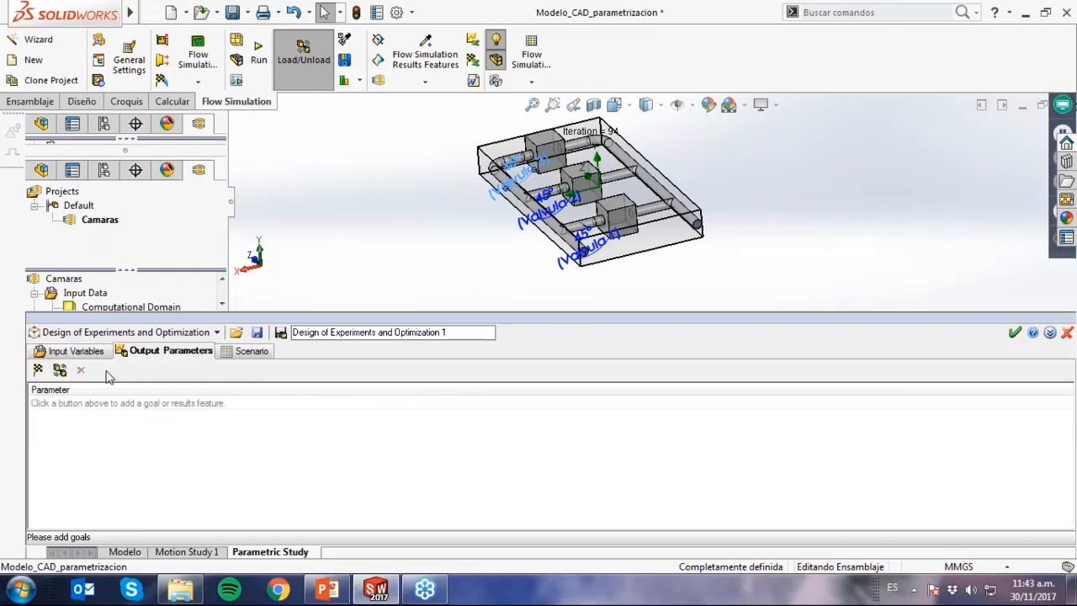
pyautogui.click(37, 371)
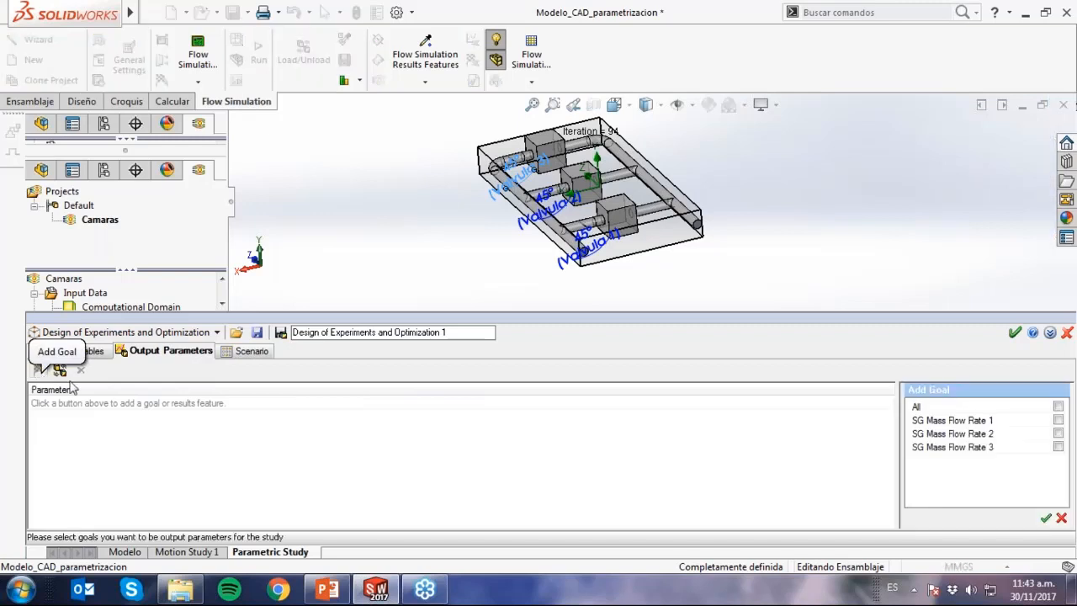
pyautogui.click(1058, 407)
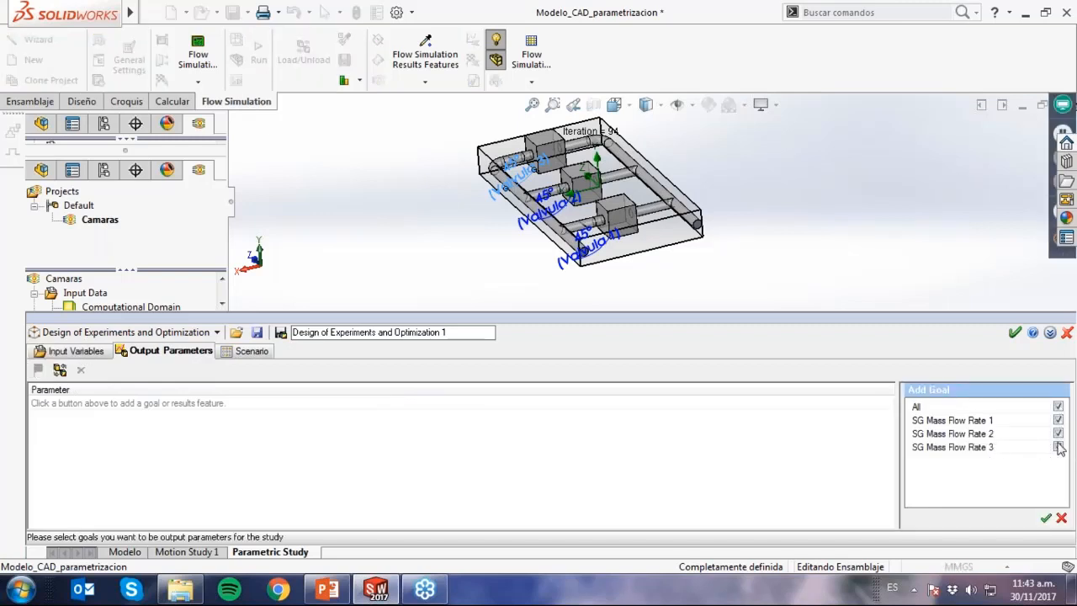
pyautogui.click(1045, 519)
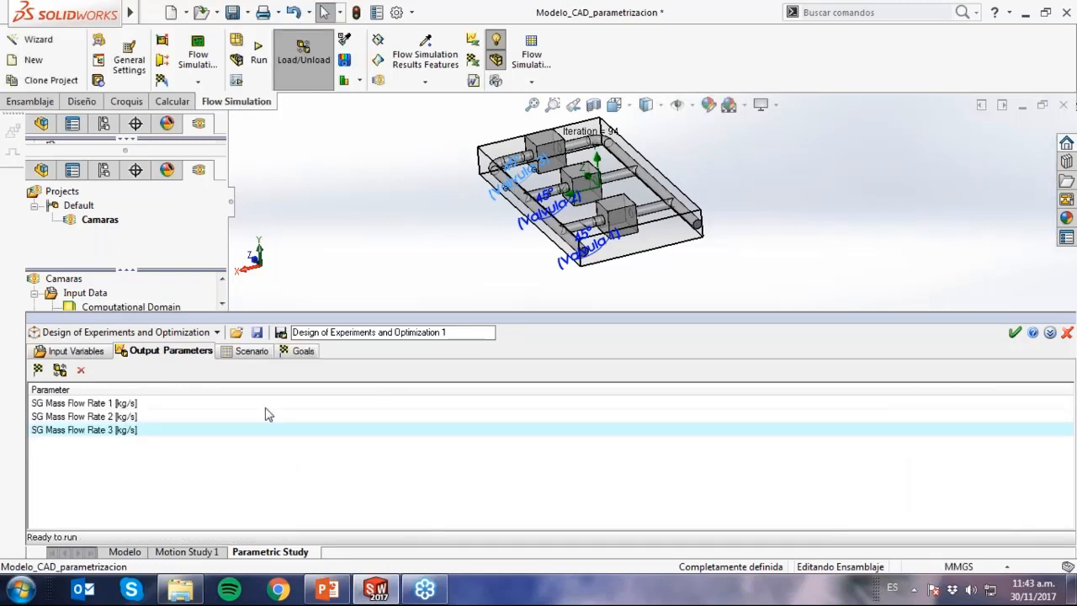
# Create 15 experiments in the study's scenario, review their valve angles, and close the study without keeping it.
pyautogui.click(255, 352)
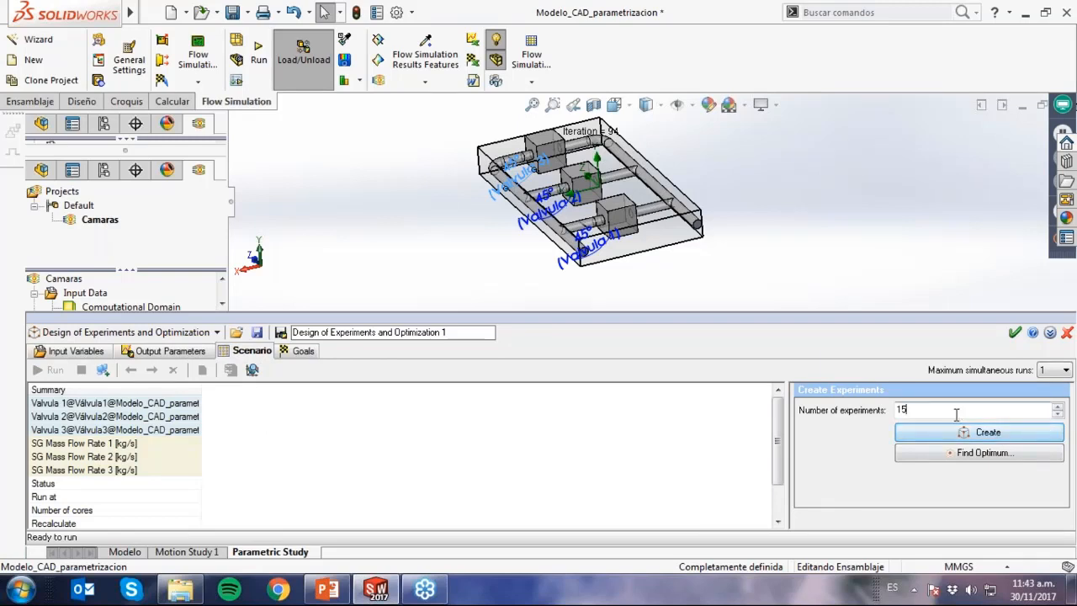
pyautogui.moveTo(959, 410); pyautogui.dragTo(886, 409)
pyautogui.click(920, 412)
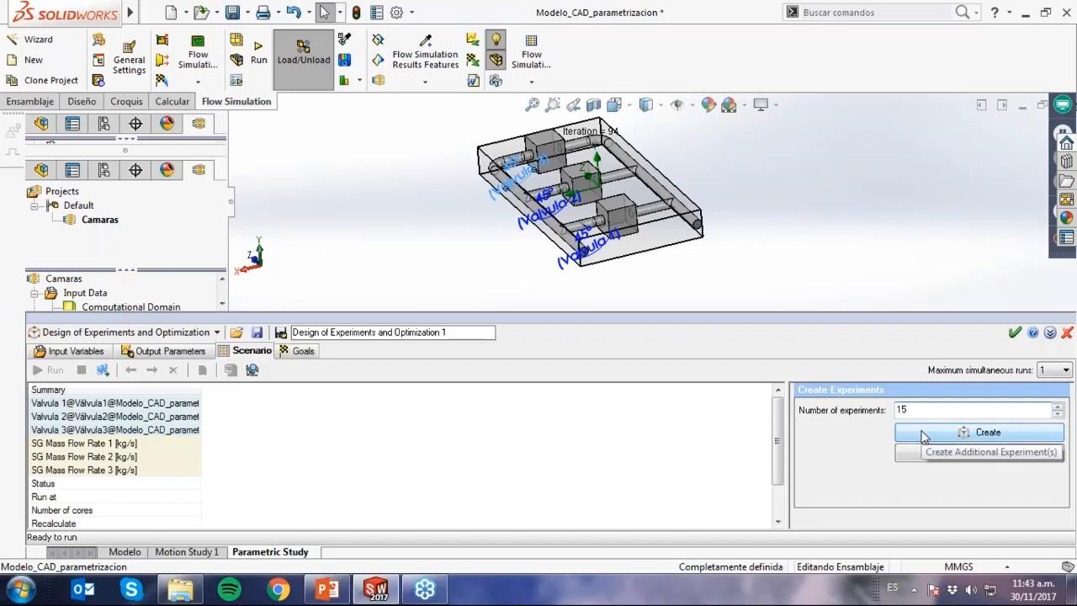
pyautogui.click(923, 433)
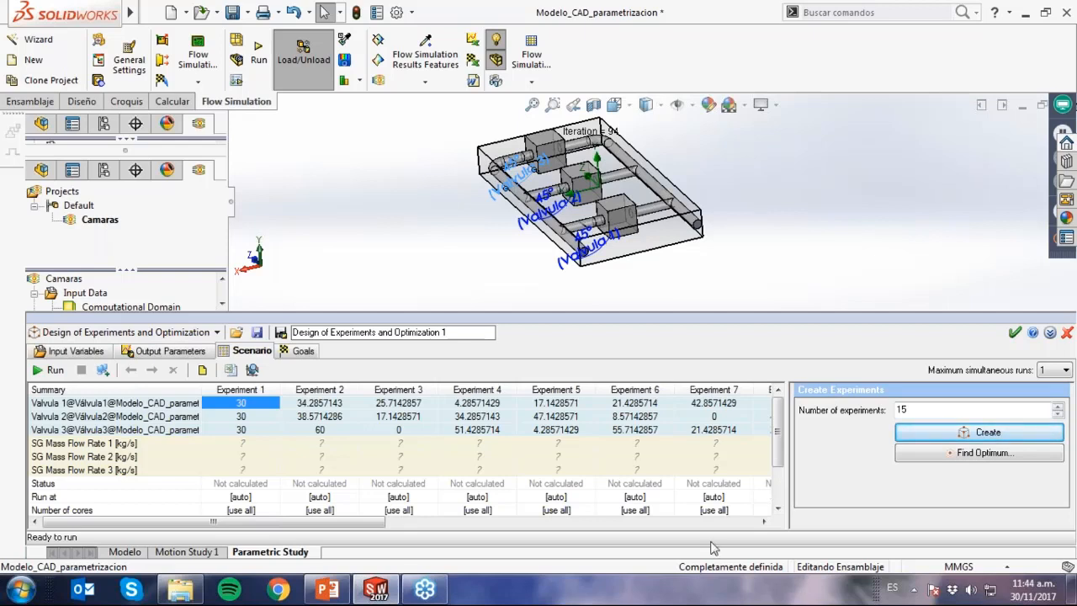
pyautogui.moveTo(383, 522); pyautogui.dragTo(752, 549)
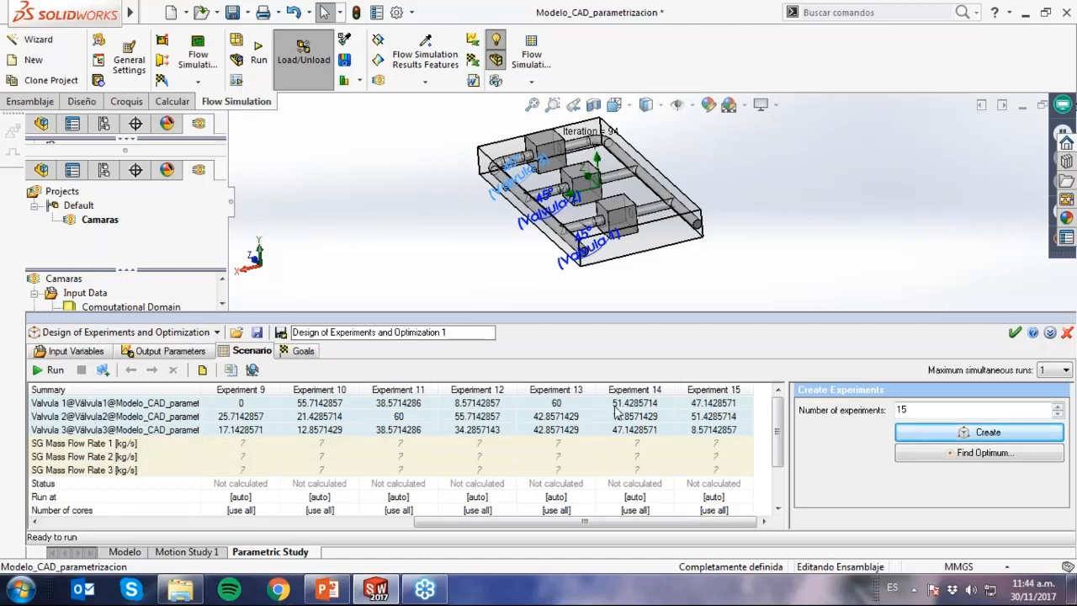
pyautogui.click(1065, 333)
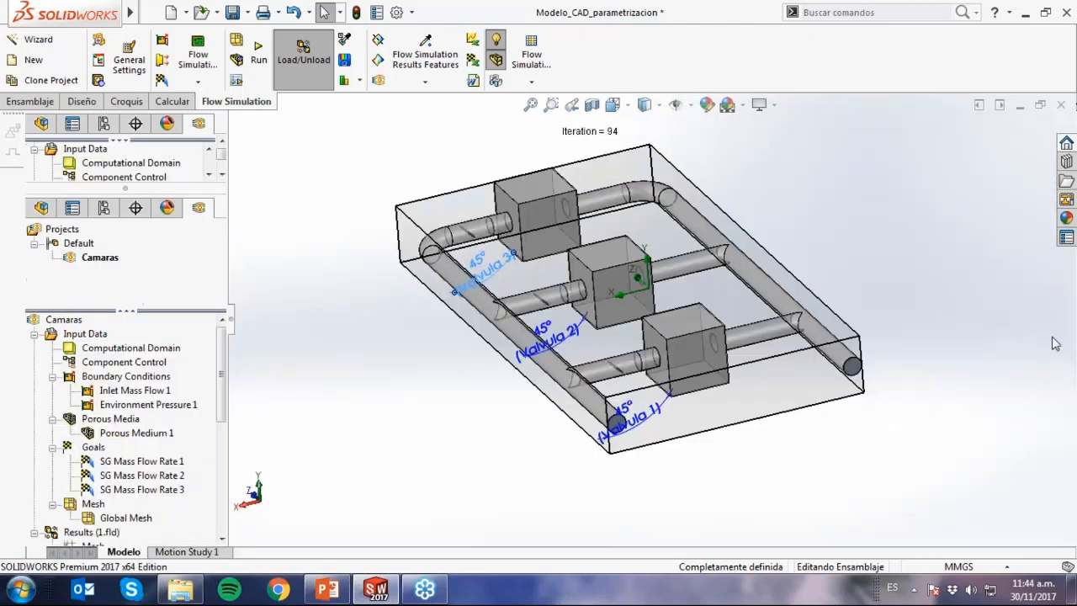
# Open the Modelo_parametrizacion assembly and display the scenario of its Design of Experiments and Optimization 1 study with the full results table.
pyautogui.click(190, 591)
pyautogui.doubleClick(287, 232)
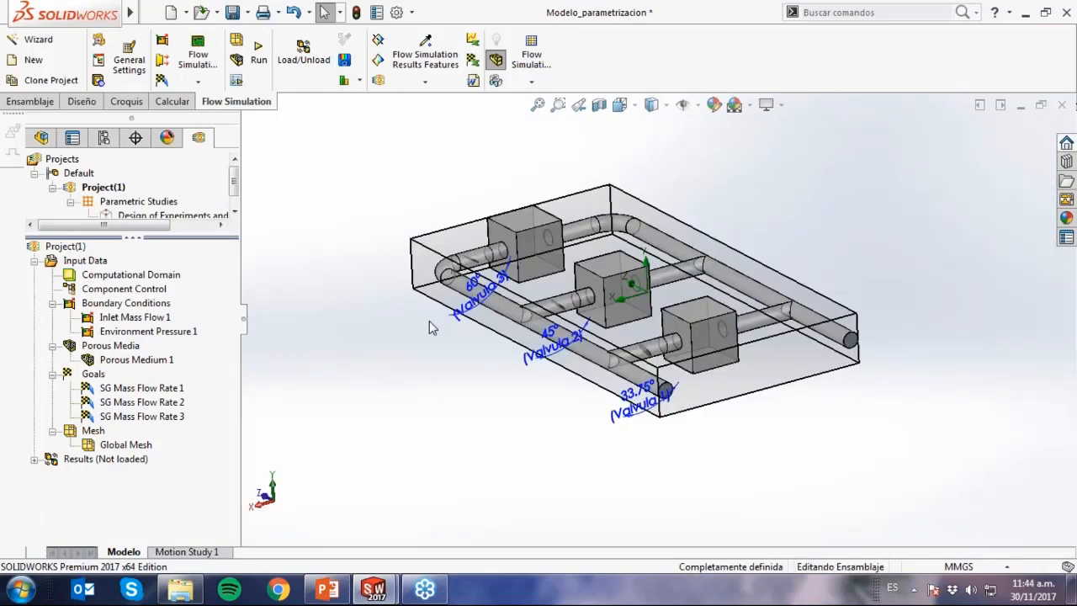
pyautogui.doubleClick(170, 215)
pyautogui.click(259, 416)
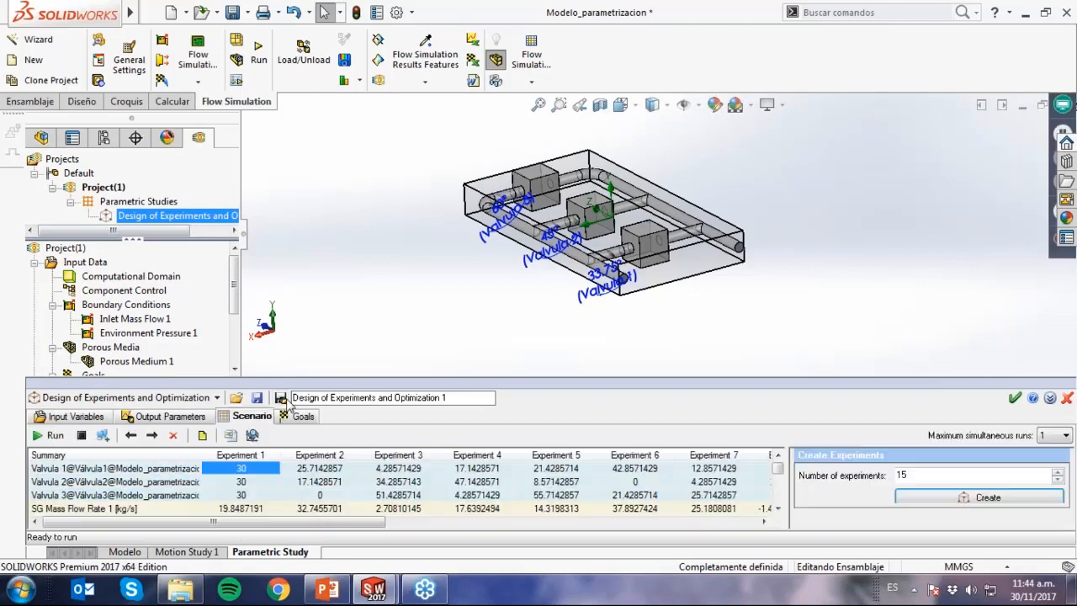
pyautogui.moveTo(312, 381); pyautogui.dragTo(325, 284)
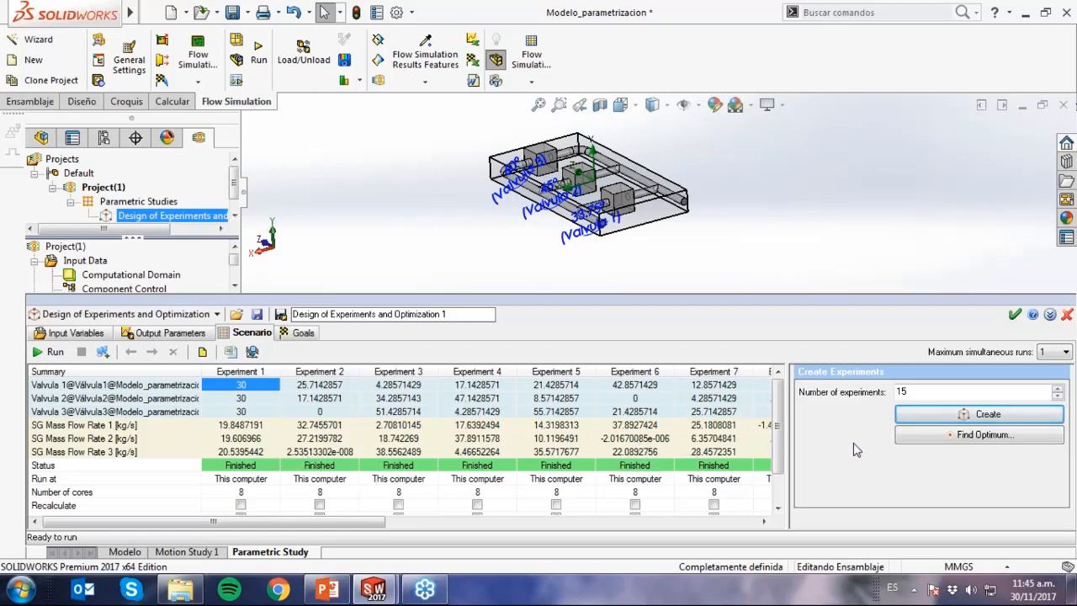
# Find the optimum with a target of 20 for each of the three mass flow rates and add the optimal design point.
pyautogui.click(913, 444)
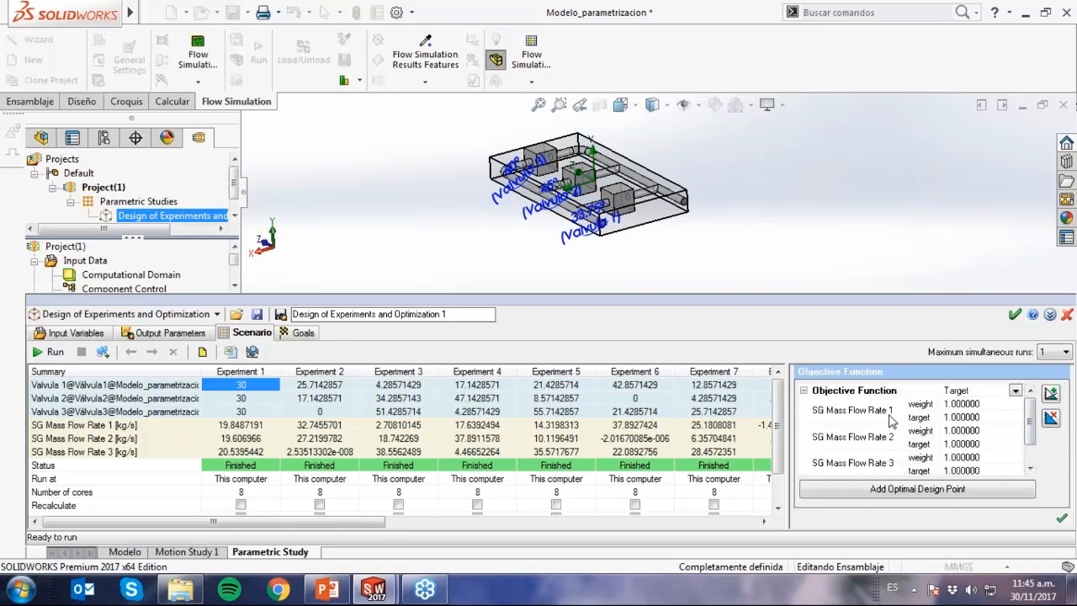
pyautogui.click(958, 417)
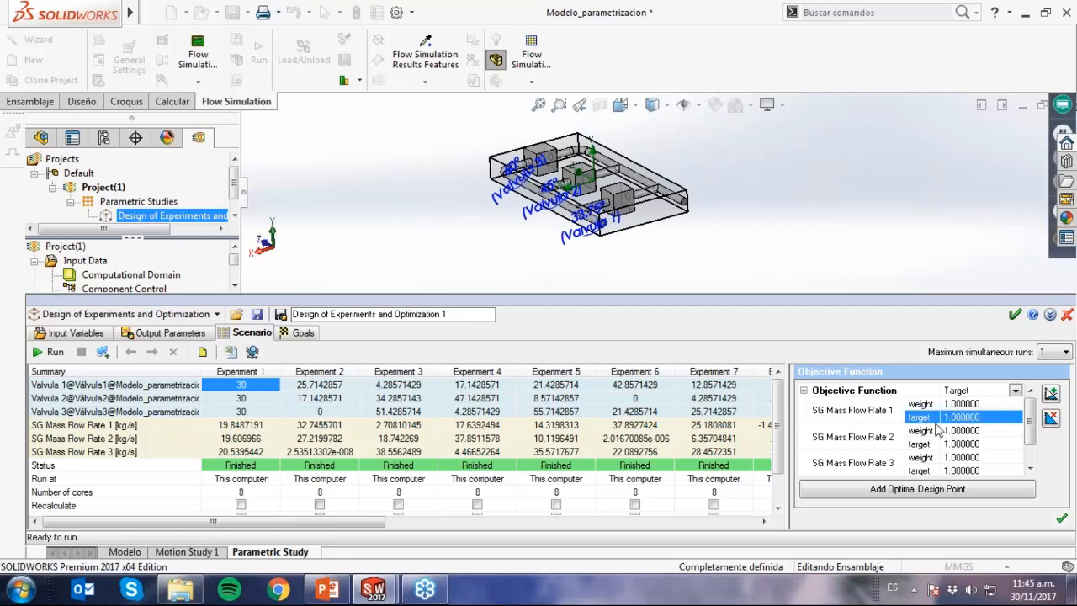
pyautogui.write('20')
pyautogui.click(955, 443)
pyautogui.write('2')
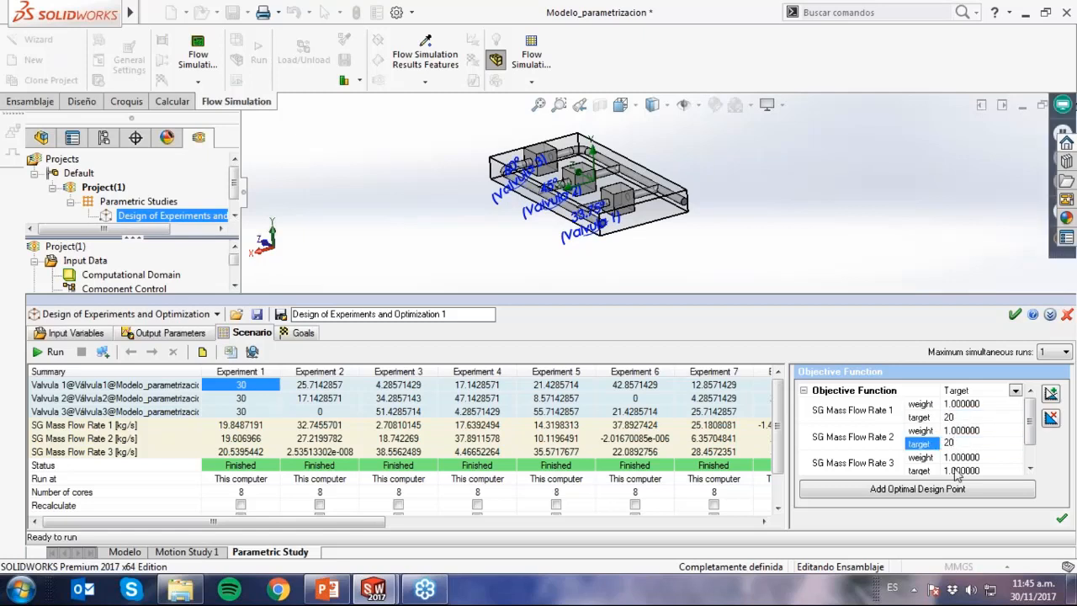
pyautogui.click(956, 471)
pyautogui.write('20')
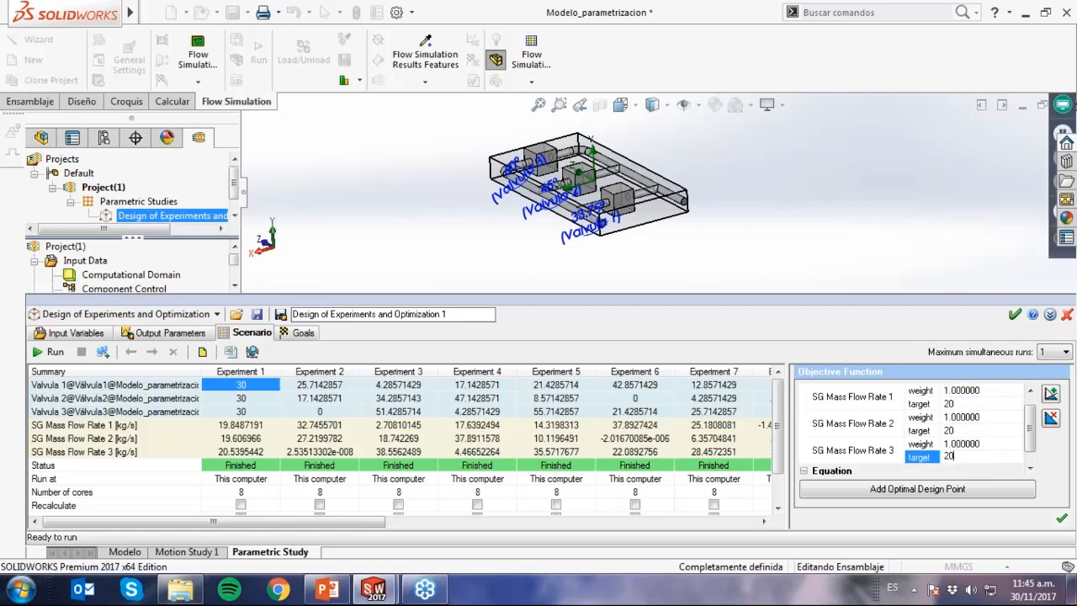
pyautogui.click(943, 492)
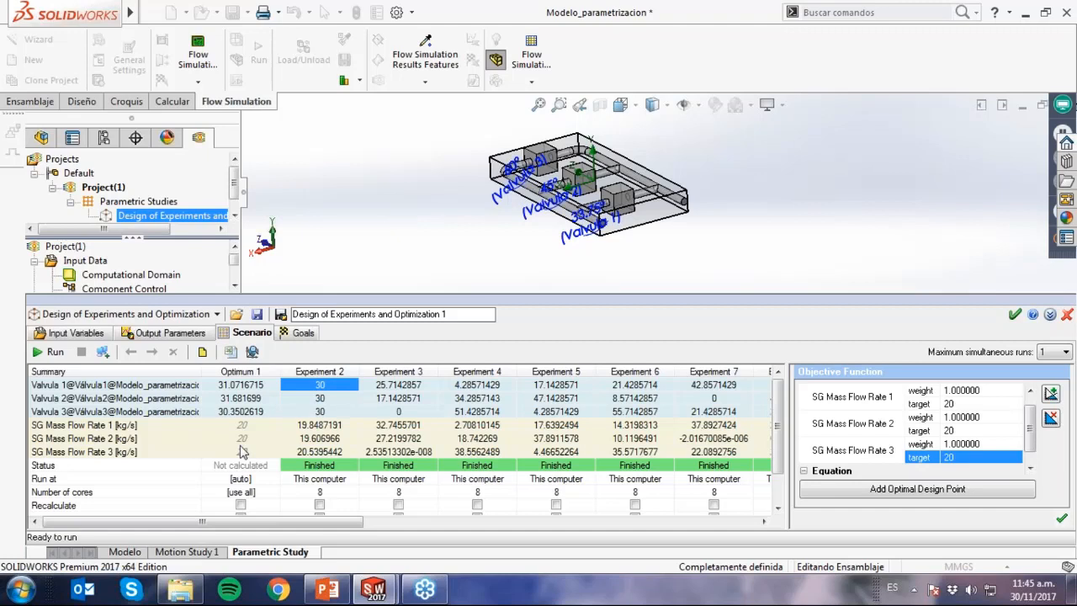
# Create a project from the Optimum 1 experiment, accepting the geometry change, then accept the study and show the assembly's configurations.
pyautogui.click(252, 373)
pyautogui.rightClick(257, 377)
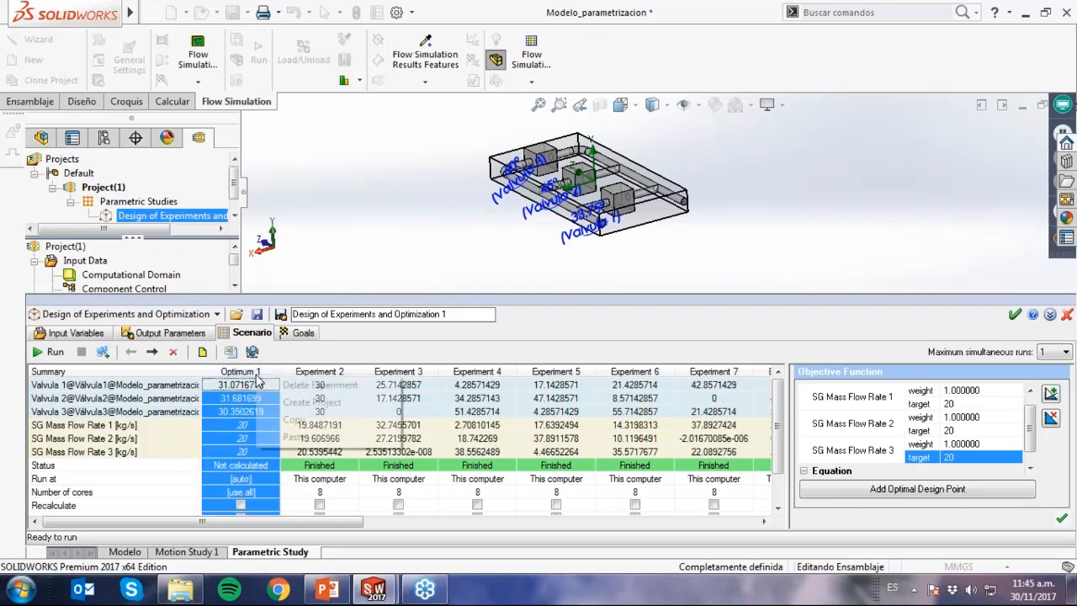
pyautogui.click(303, 403)
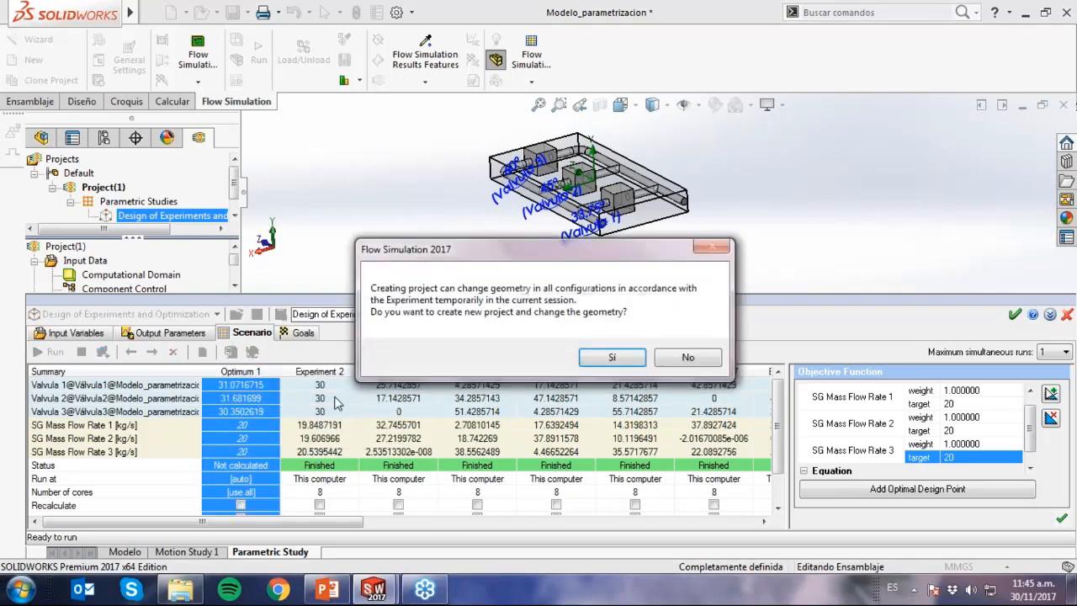
pyautogui.click(607, 357)
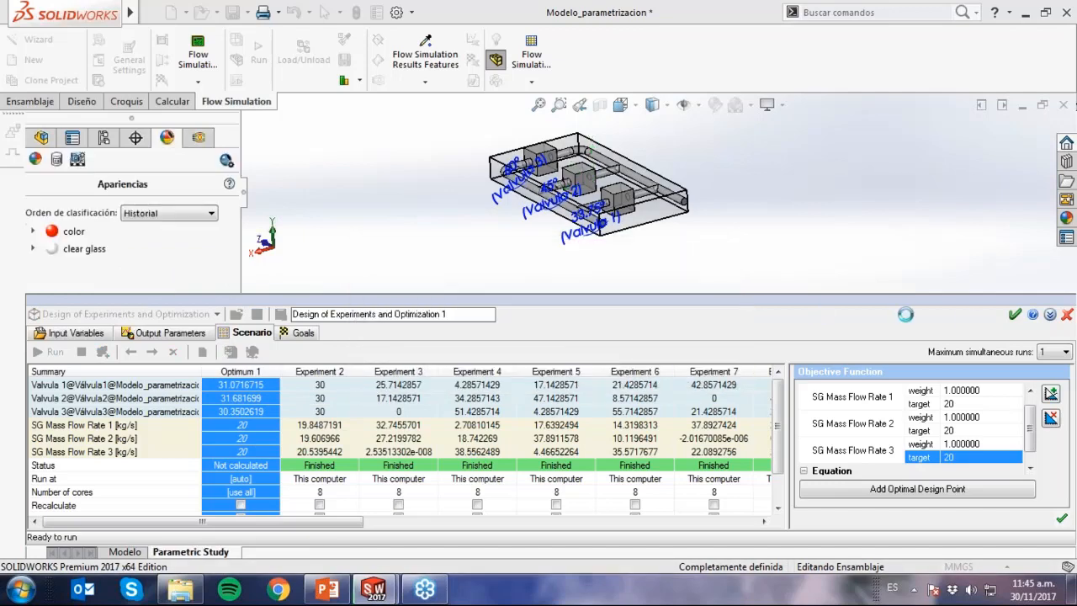
pyautogui.click(1015, 316)
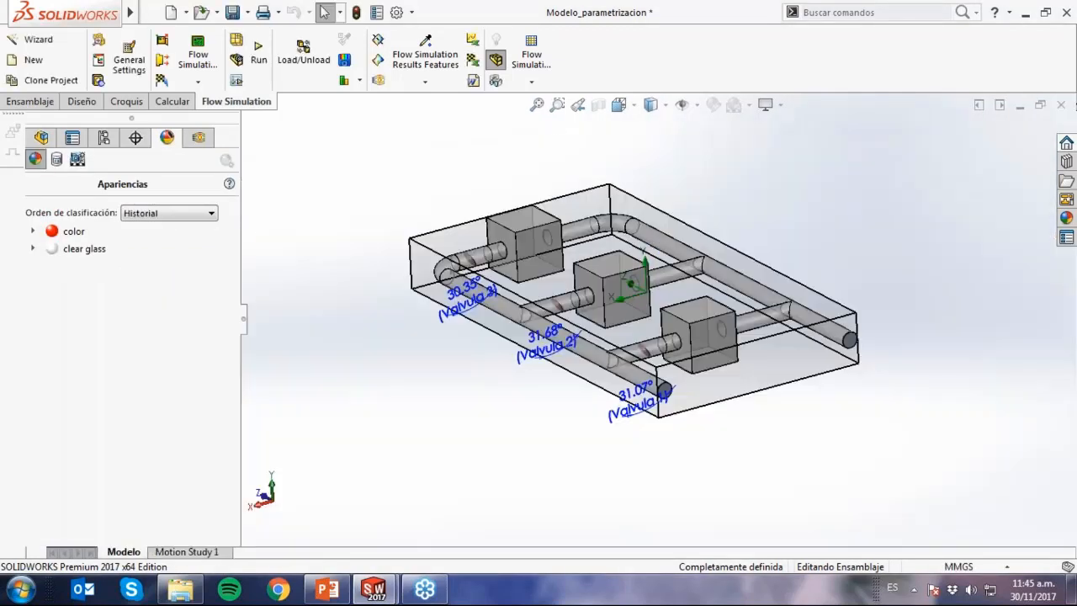
pyautogui.click(102, 140)
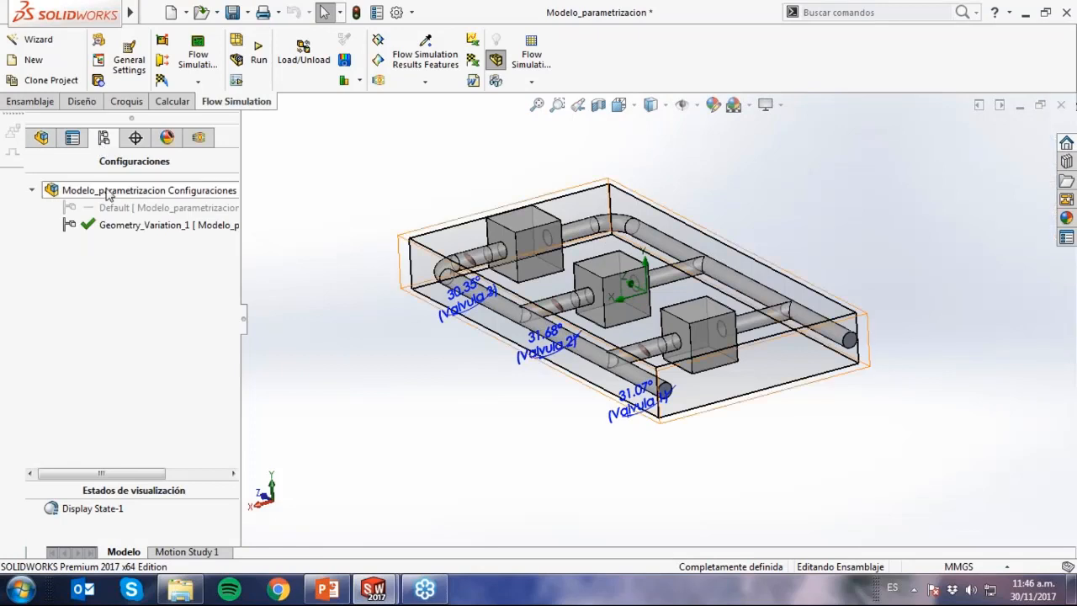
# Edit Inlet Mass Flow 1 in the Optimum 1 project, assigning its 60 kg/s condition to the hidden face of the LID2-1 inlet lid.
pyautogui.scroll(-3, 542, 336)
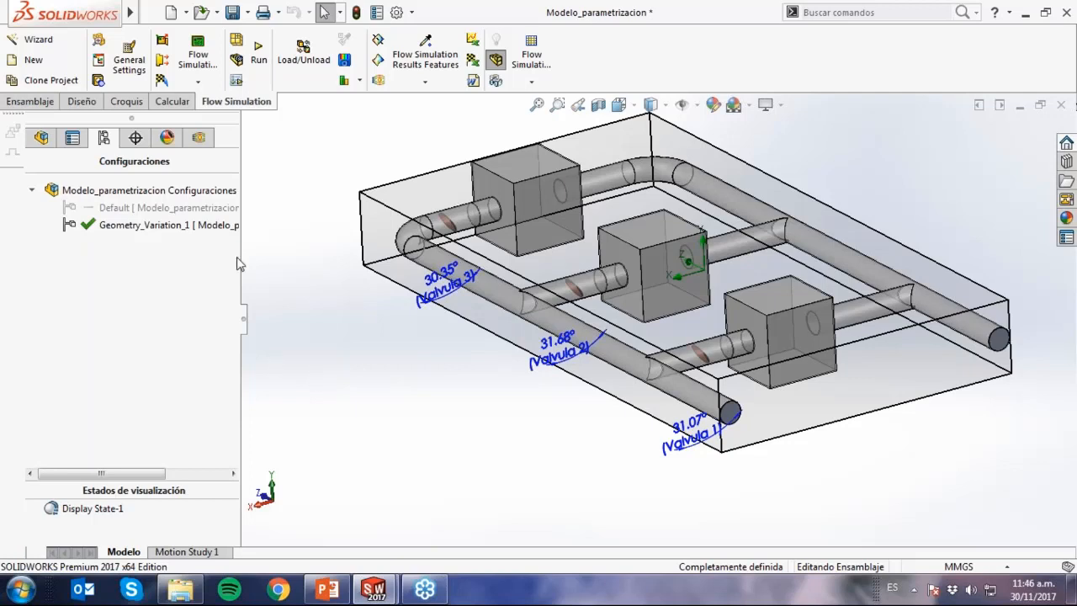
pyautogui.click(198, 138)
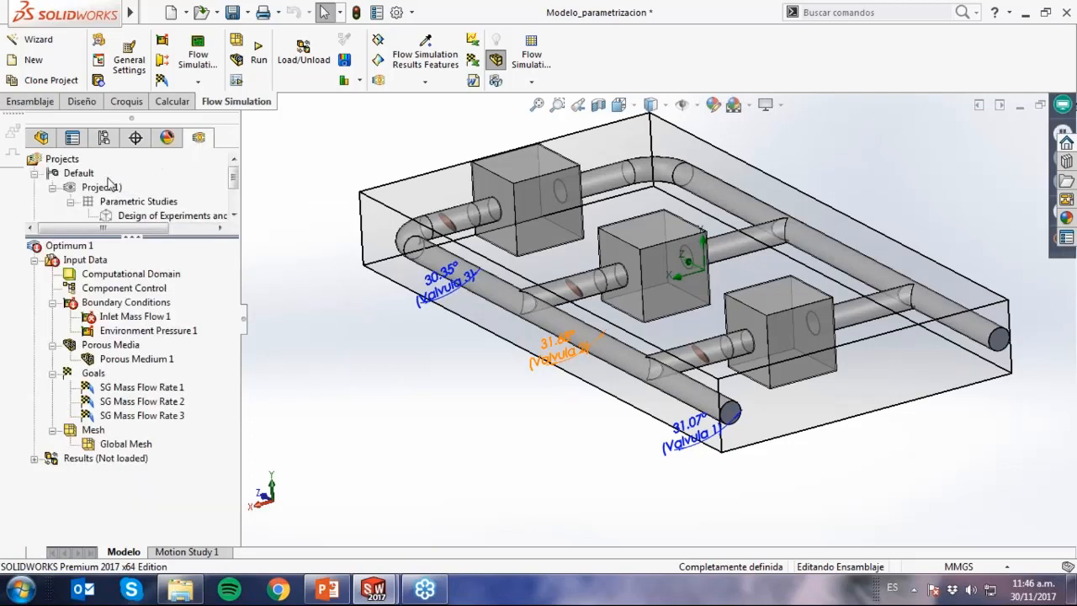
pyautogui.scroll(-1, 238, 189)
pyautogui.scroll(-2, 237, 192)
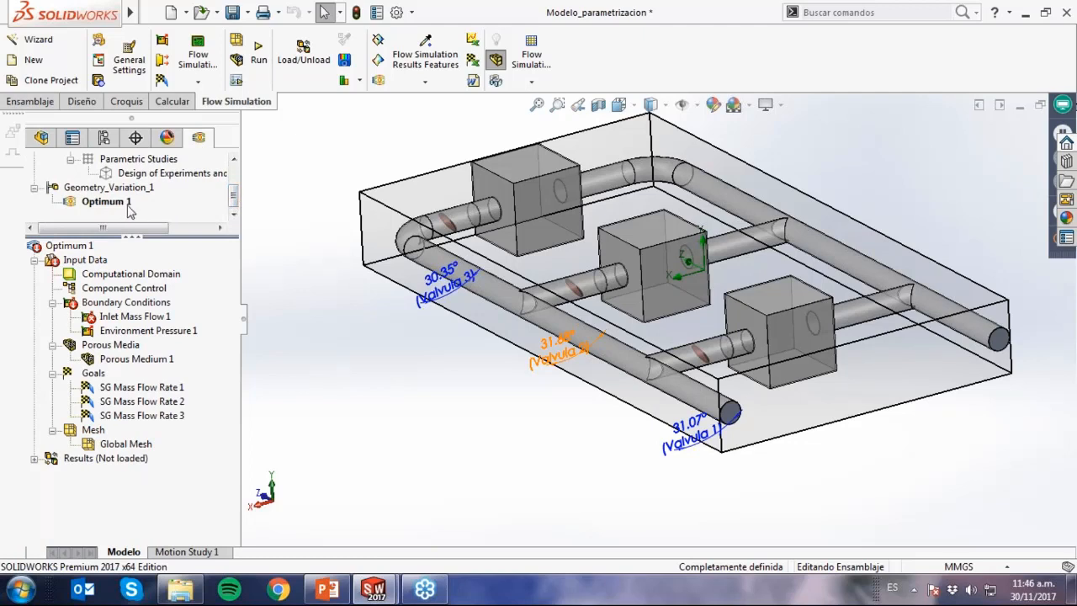
pyautogui.click(150, 321)
pyautogui.rightClick(150, 321)
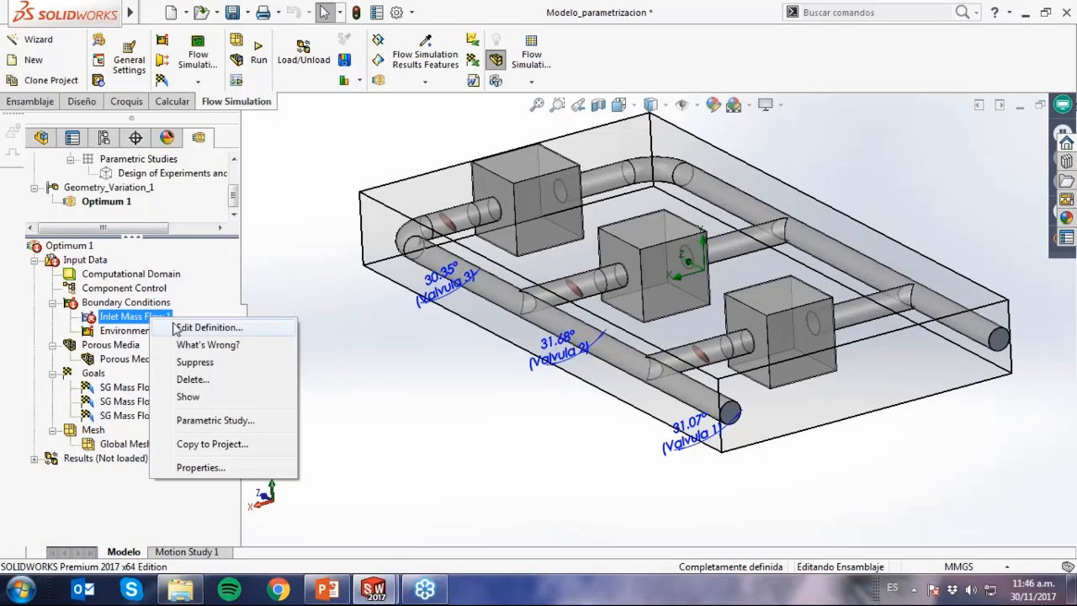
pyautogui.click(179, 329)
pyautogui.scroll(-4, 695, 411)
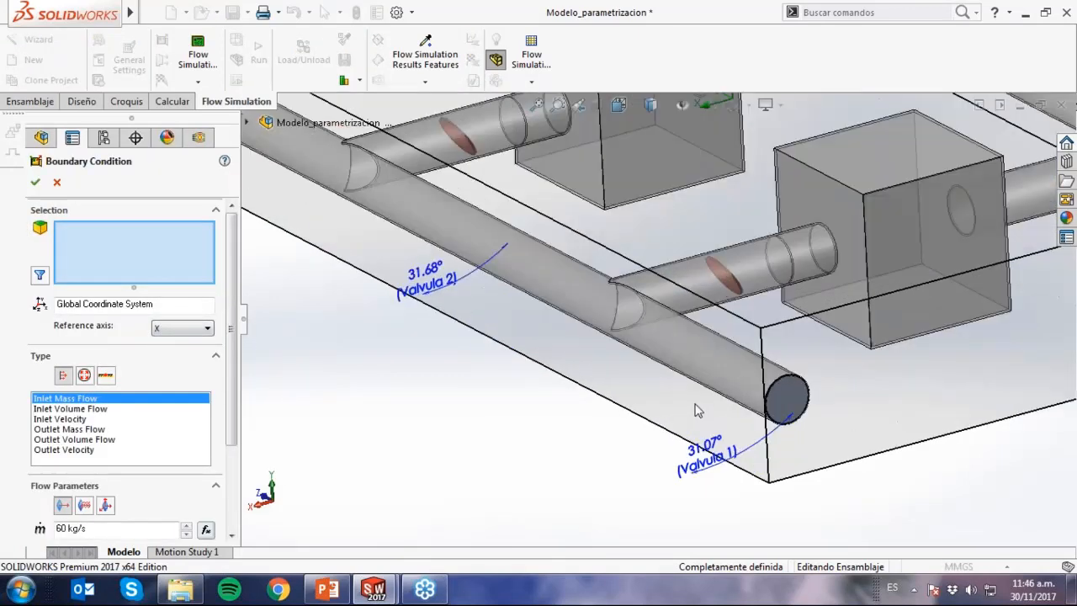
pyautogui.rightClick(783, 404)
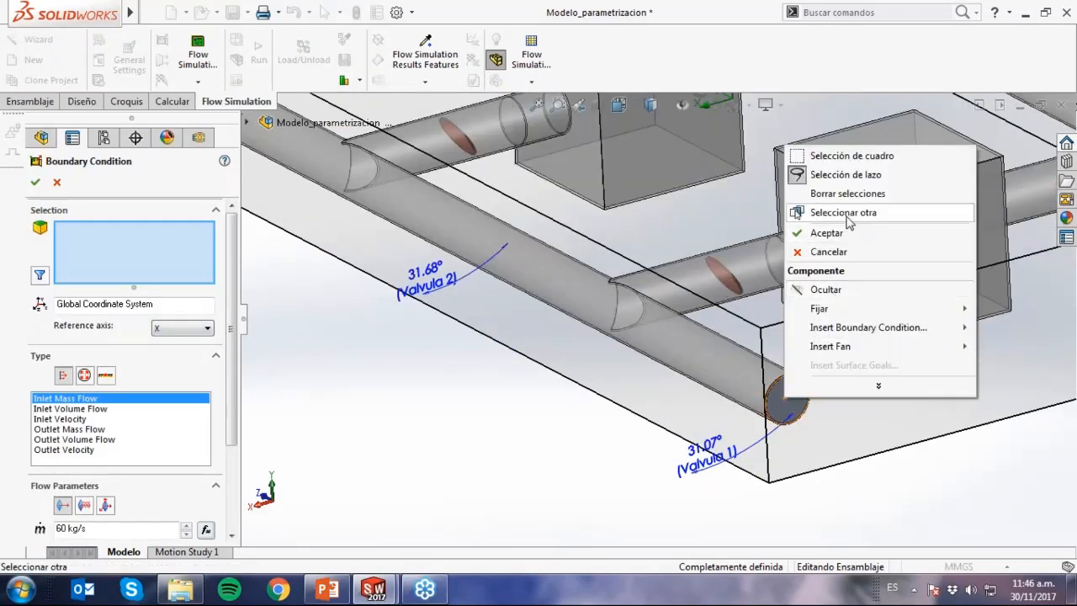
pyautogui.click(841, 212)
pyautogui.click(891, 240)
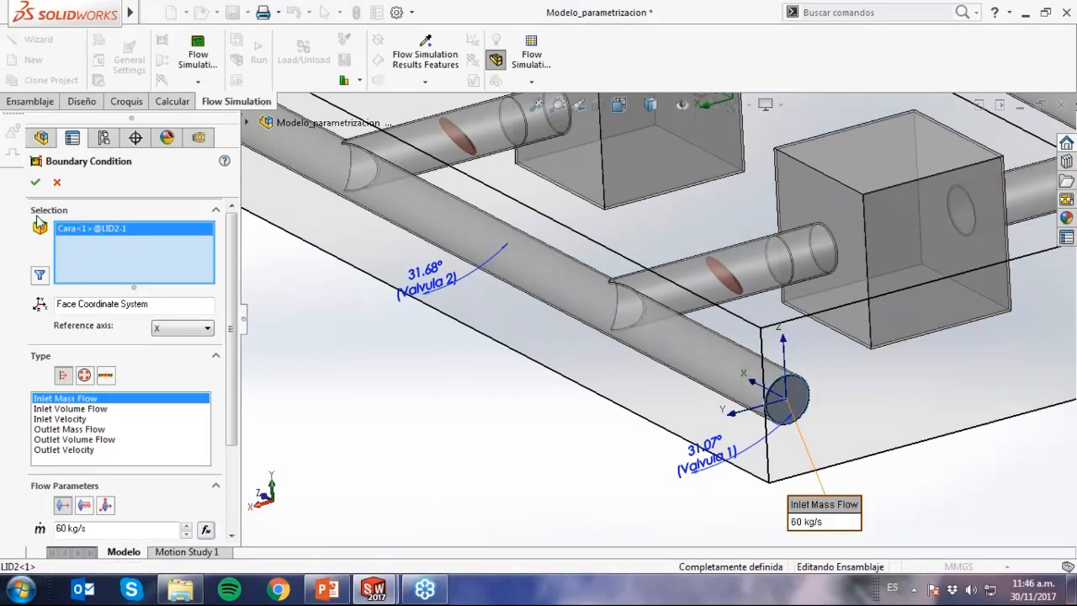
pyautogui.click(34, 182)
# Reopen and accept the Inlet Mass Flow 1 definition, and try to run Optimum 1 as a new calculation.
pyautogui.scroll(2, 370, 459)
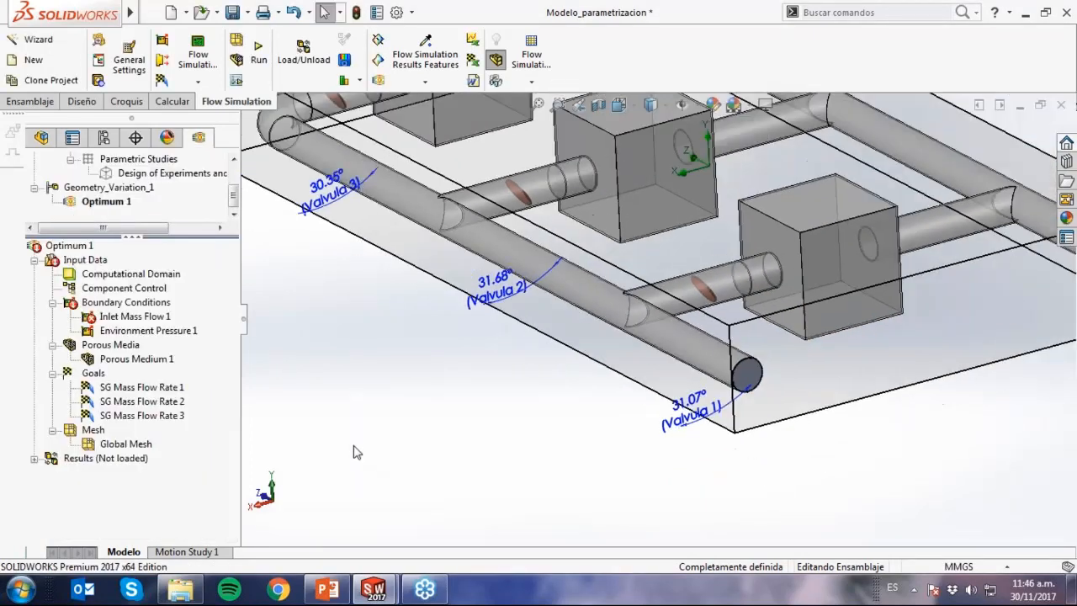
pyautogui.scroll(1, 505, 434)
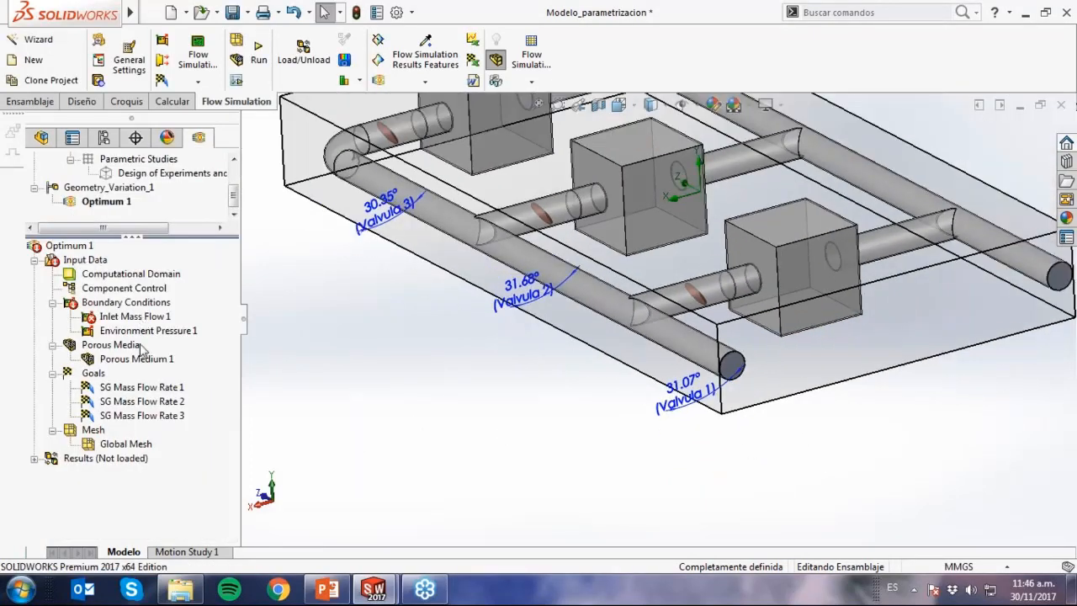
pyautogui.click(127, 318)
pyautogui.rightClick(126, 318)
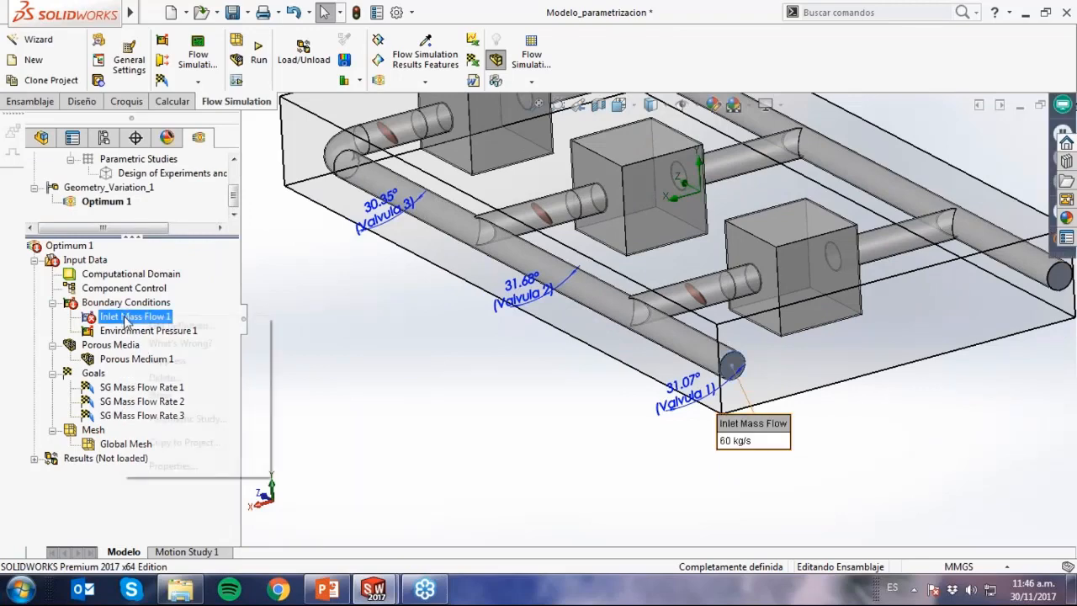
pyautogui.click(164, 328)
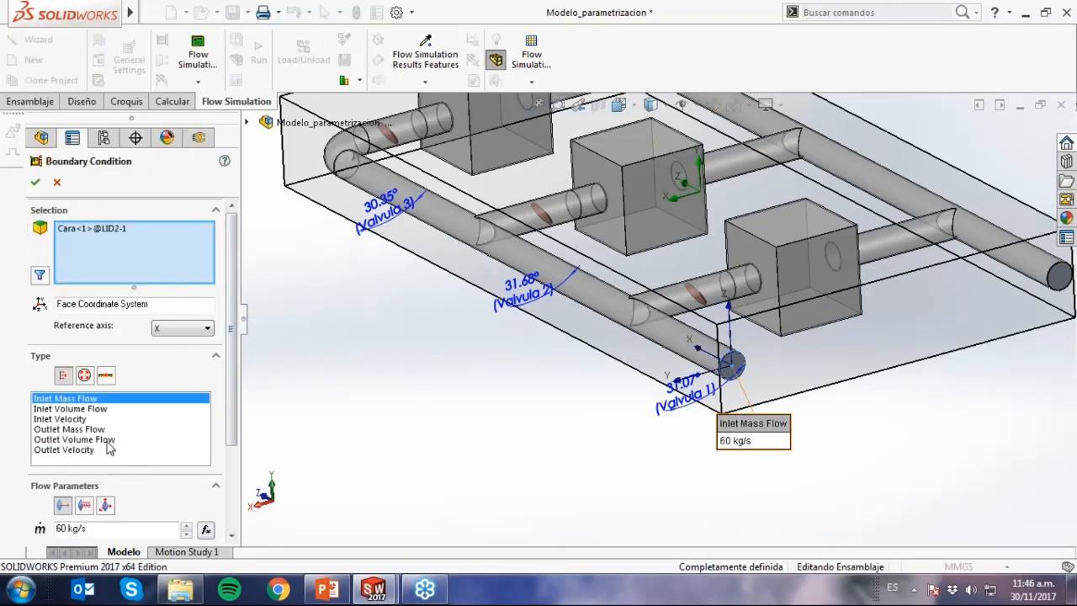
pyautogui.click(35, 182)
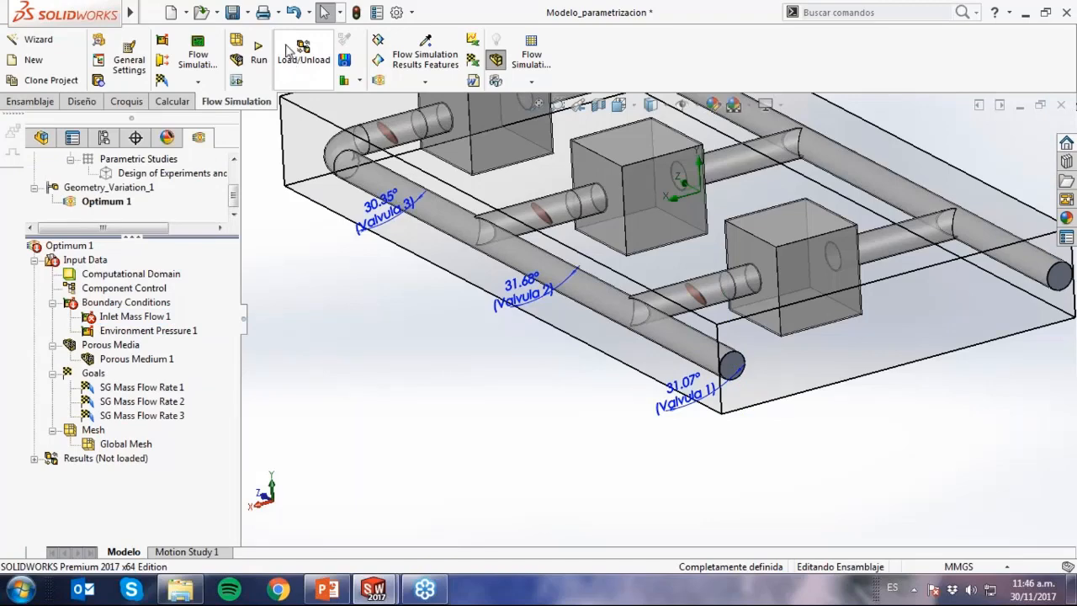
pyautogui.click(257, 61)
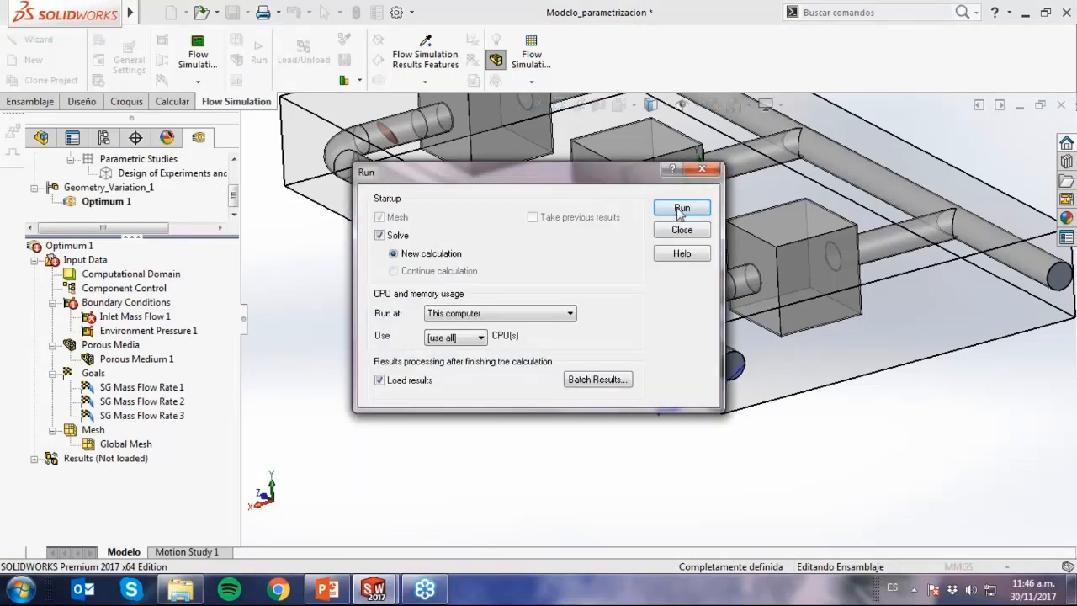
pyautogui.click(680, 209)
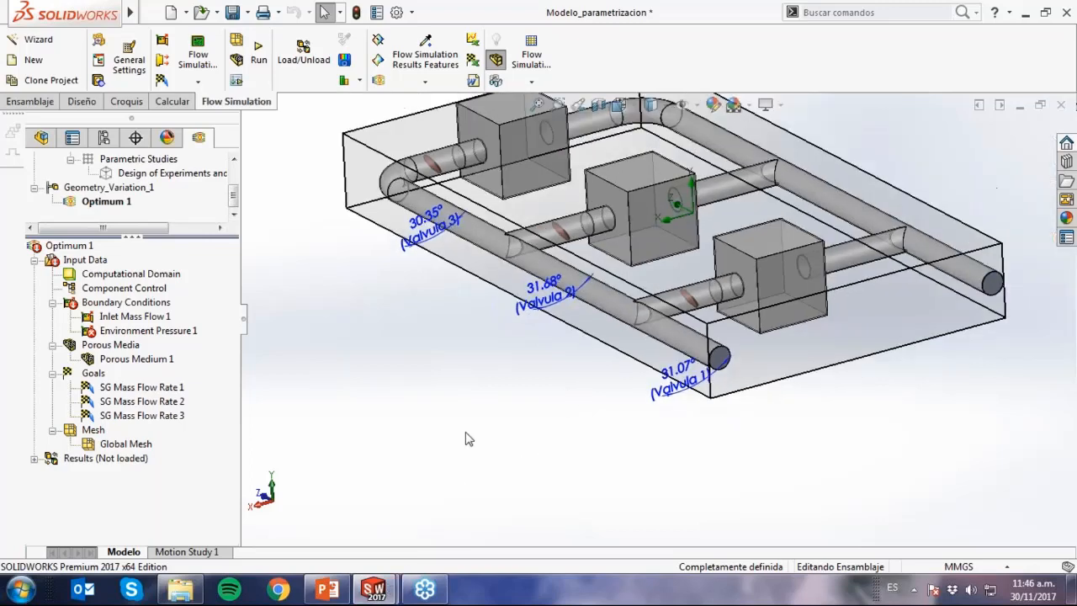
# Edit Environment Pressure 1, assigning it to the hidden face of the LID1-1 outlet lid at 101325 Pa.
pyautogui.scroll(2, 467, 438)
pyautogui.scroll(2, 582, 396)
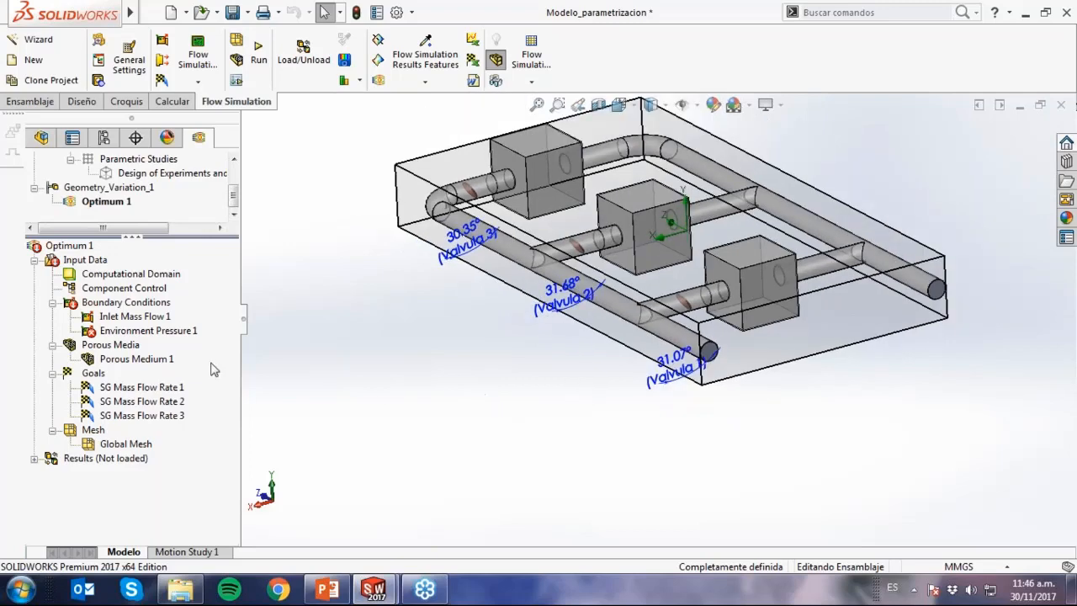
pyautogui.rightClick(169, 330)
pyautogui.click(214, 342)
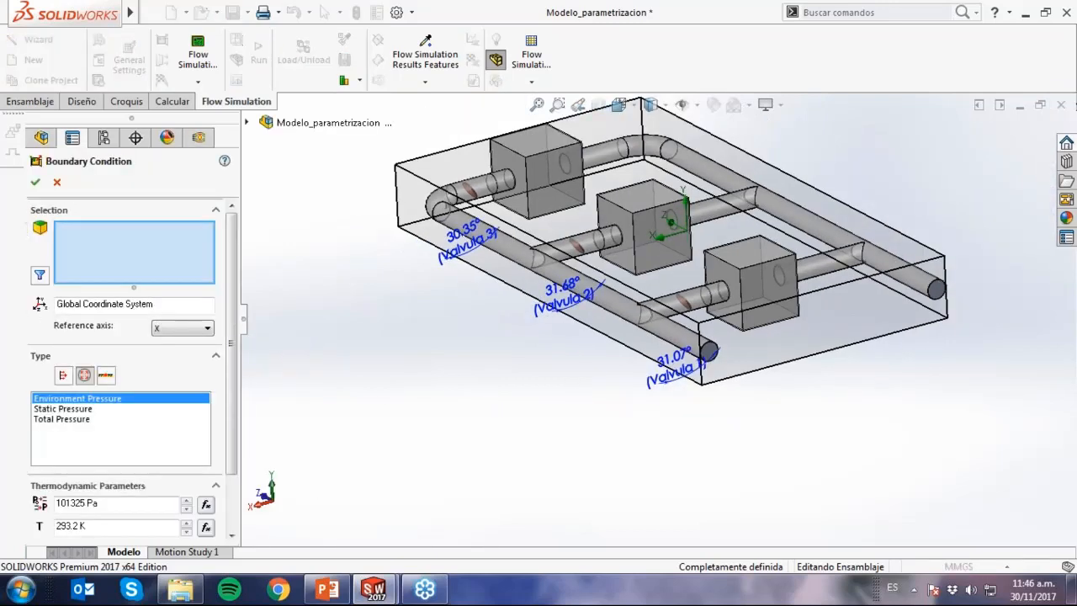
pyautogui.scroll(-2, 942, 291)
pyautogui.scroll(-2, 950, 296)
pyautogui.rightClick(837, 290)
pyautogui.click(891, 359)
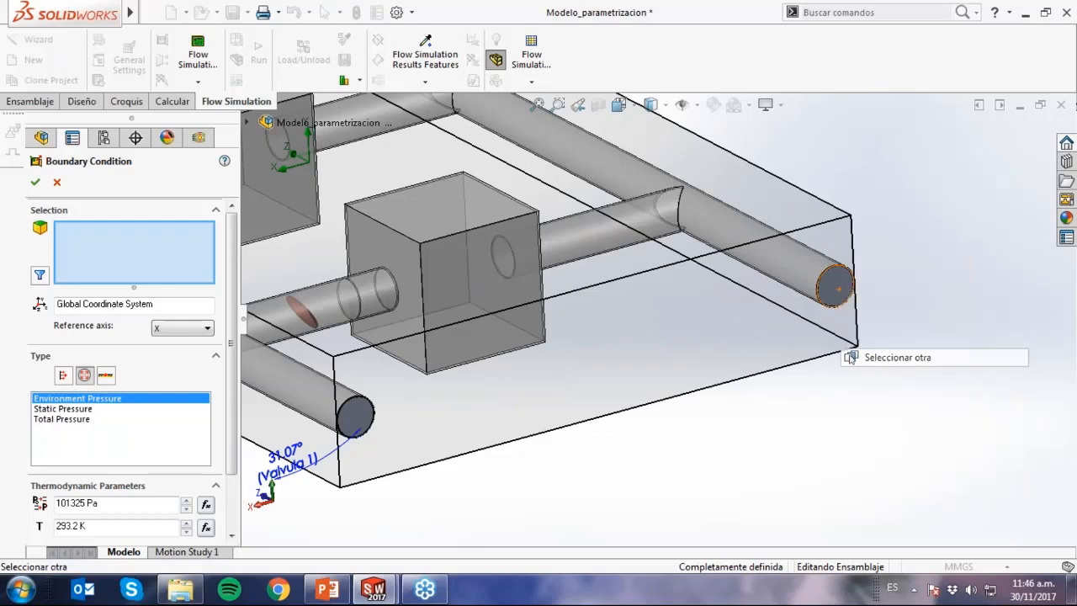
pyautogui.click(935, 392)
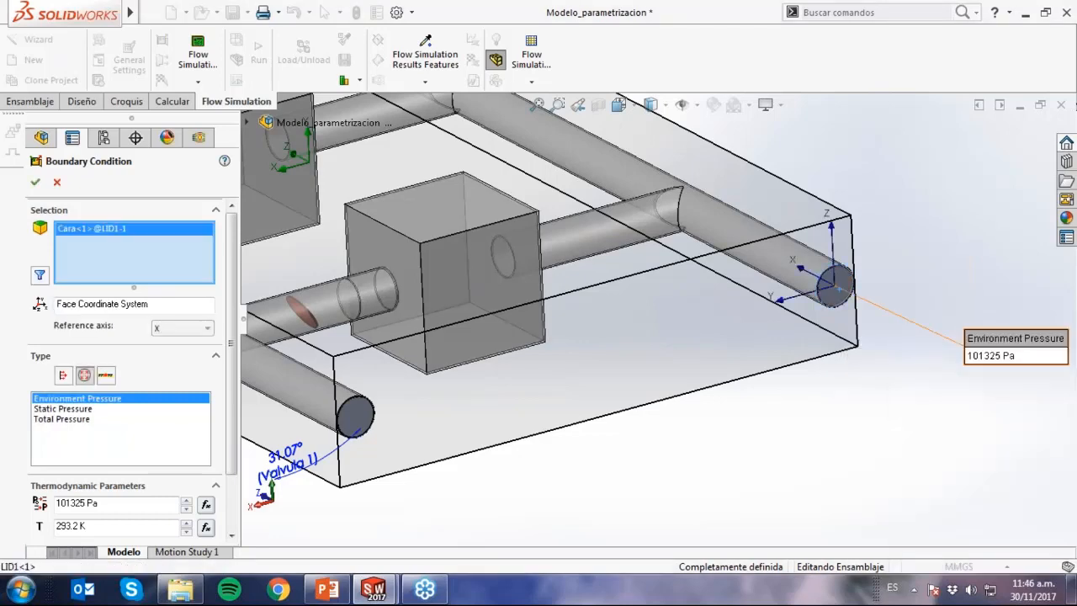
pyautogui.click(35, 181)
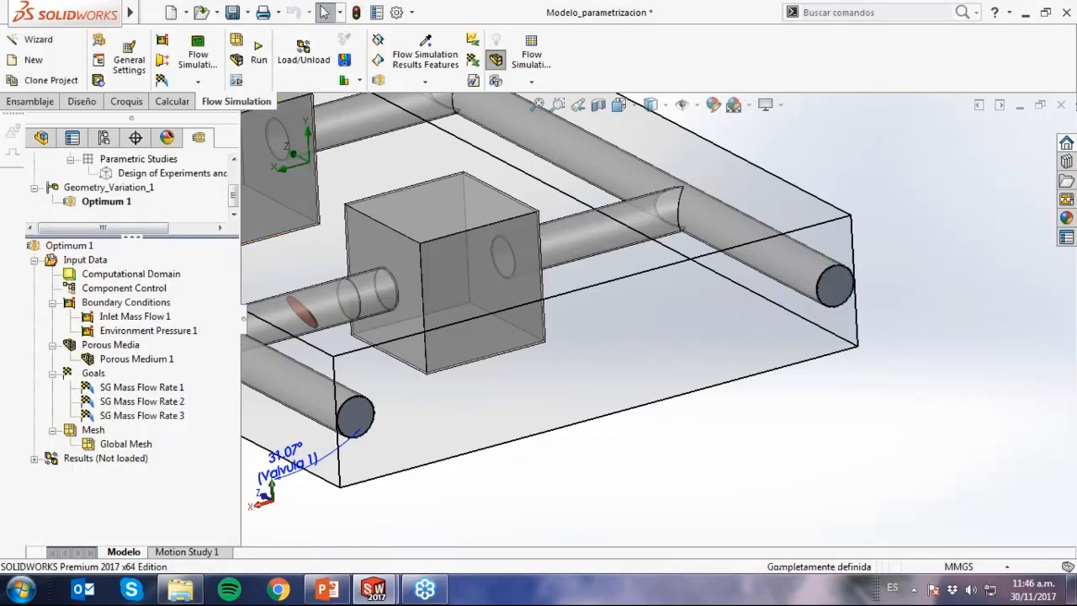
# Run the Optimum 1 project as a new calculation on this computer with results loaded at the end.
pyautogui.scroll(3, 411, 231)
pyautogui.click(259, 59)
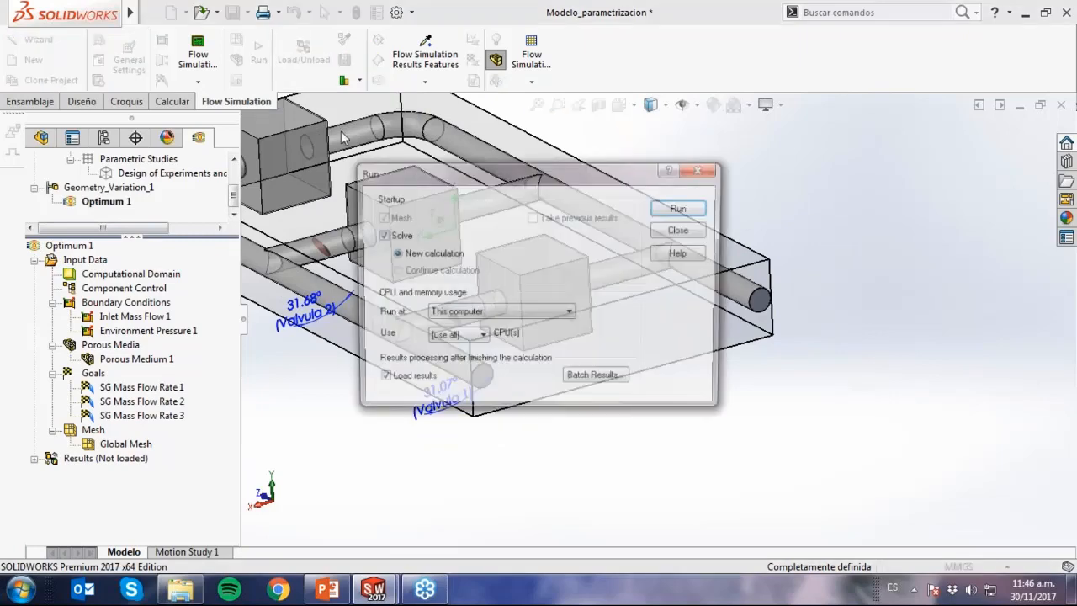
pyautogui.click(674, 210)
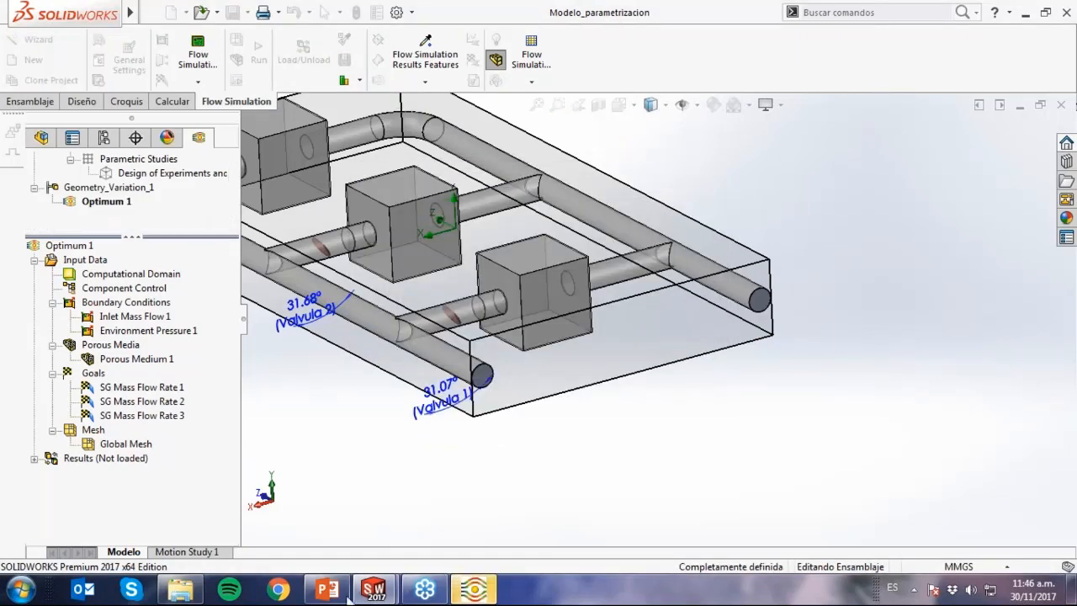
# Follow the calculation in the solver window, examining the mass flow rate goal plot and the Top Plane velocity preview.
pyautogui.click(476, 591)
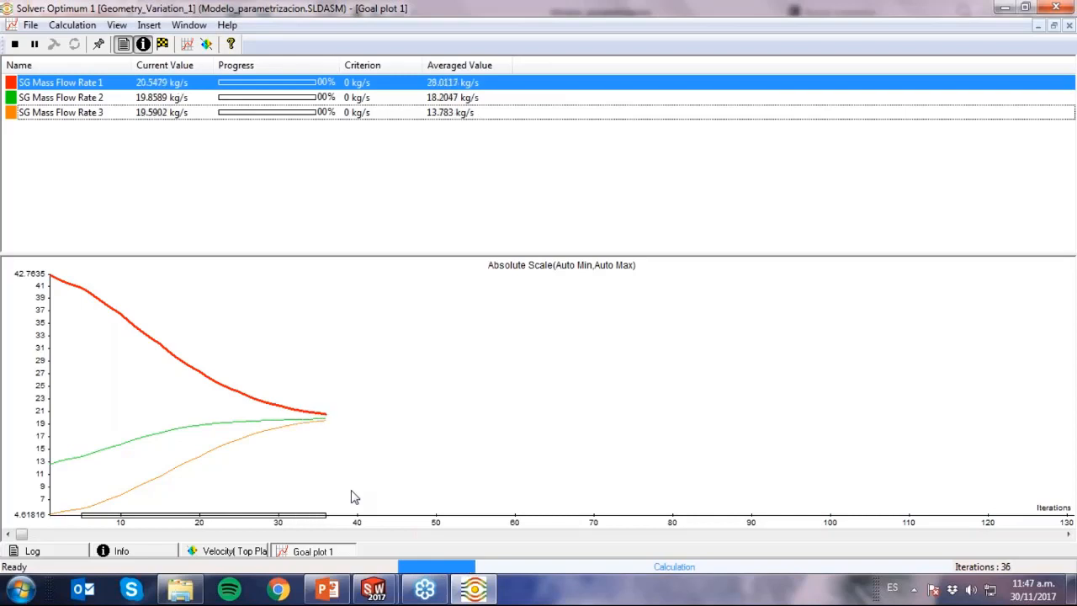
pyautogui.click(240, 551)
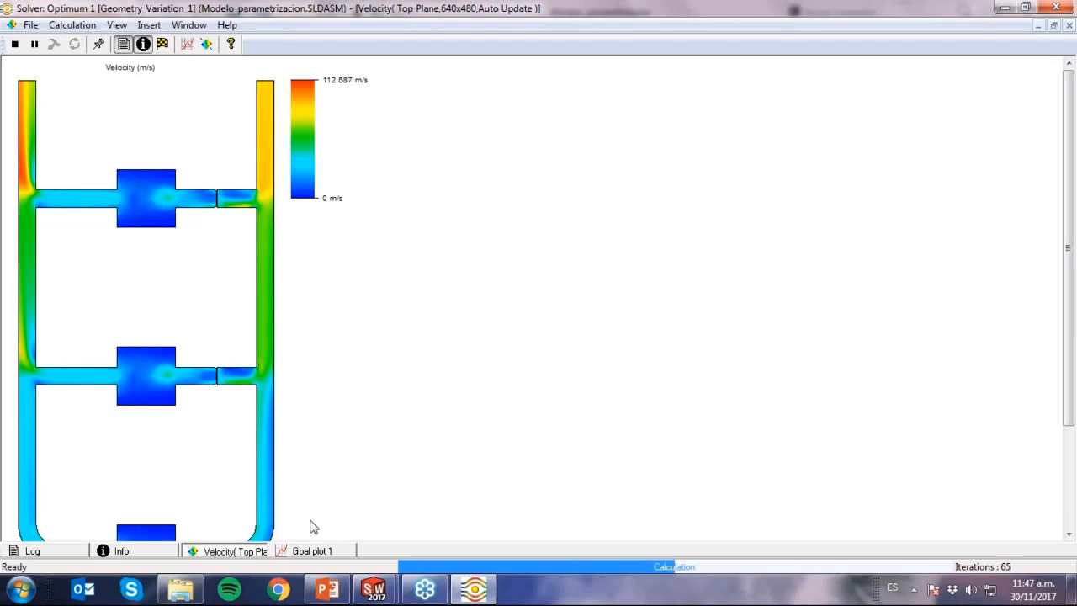
pyautogui.click(322, 551)
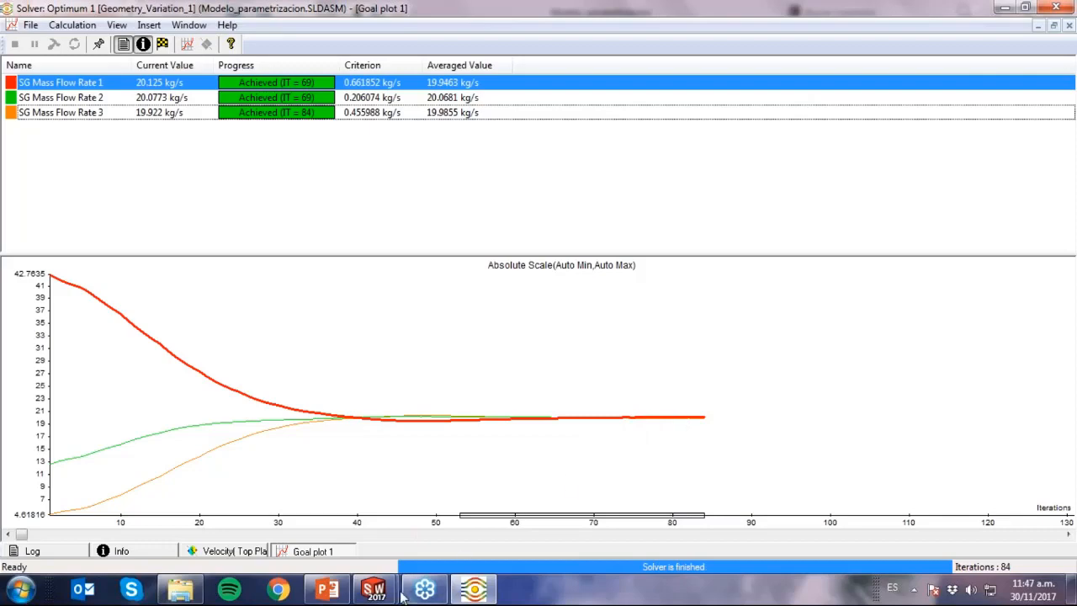
# Return to the Modelo_parametrizacion assembly window and expand the Optimum 1 results.
pyautogui.moveTo(390, 595)
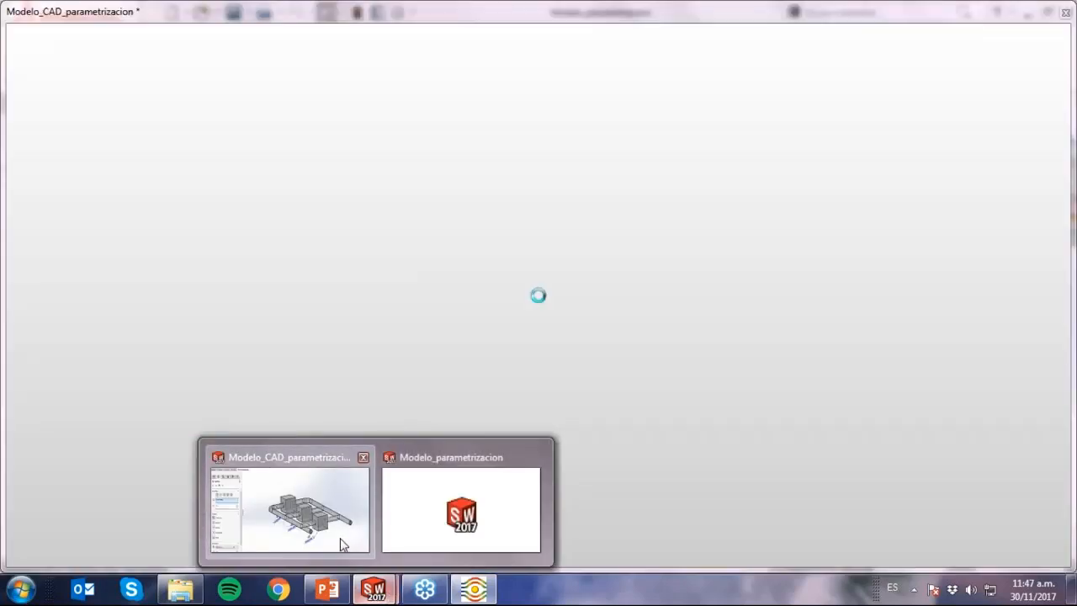
pyautogui.click(343, 545)
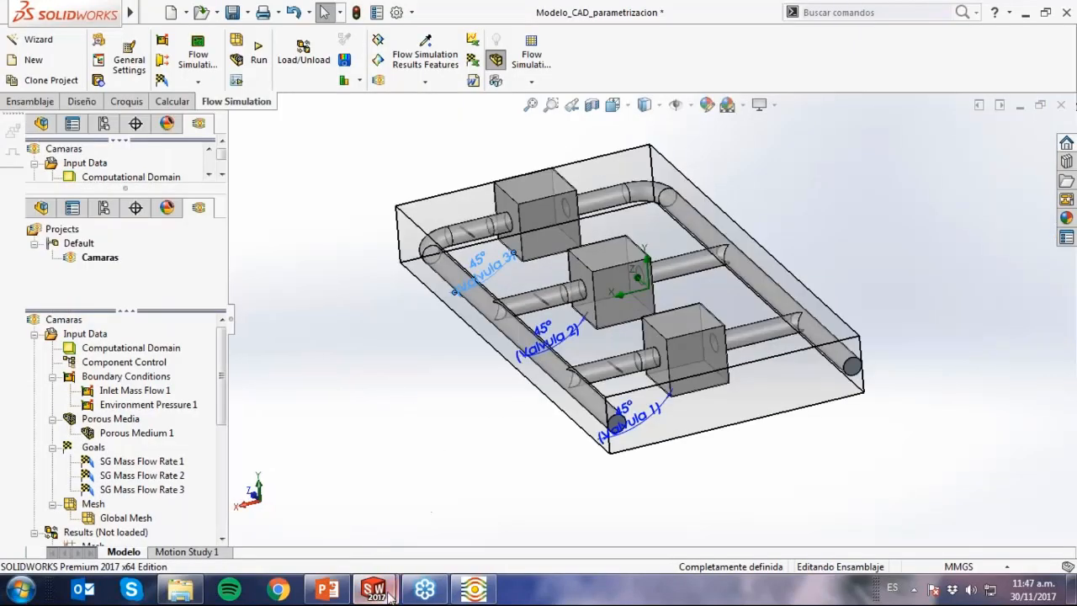
pyautogui.moveTo(390, 593)
pyautogui.click(421, 542)
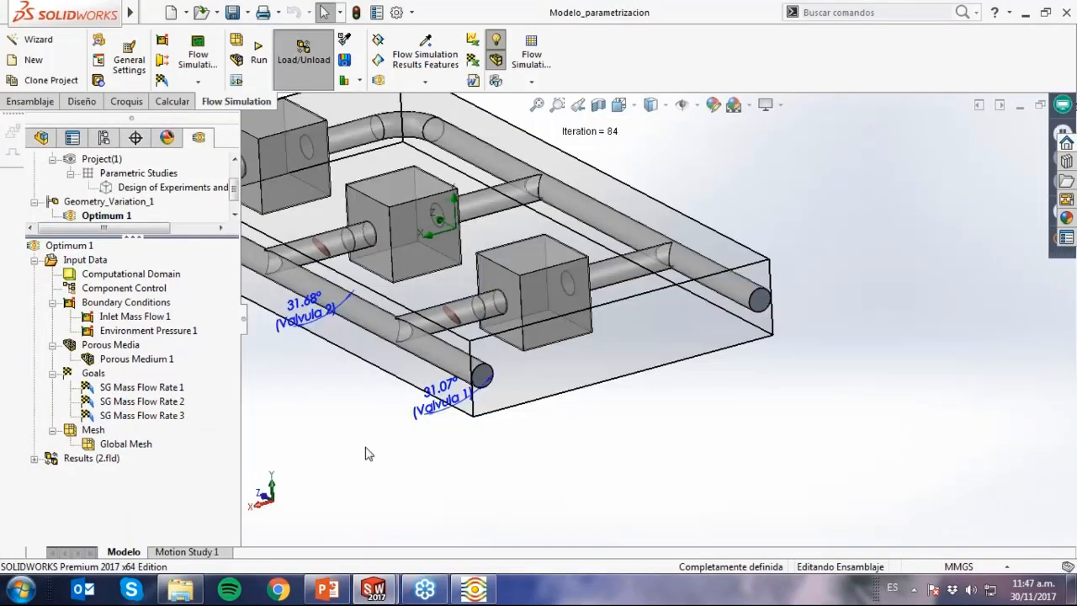
pyautogui.click(35, 457)
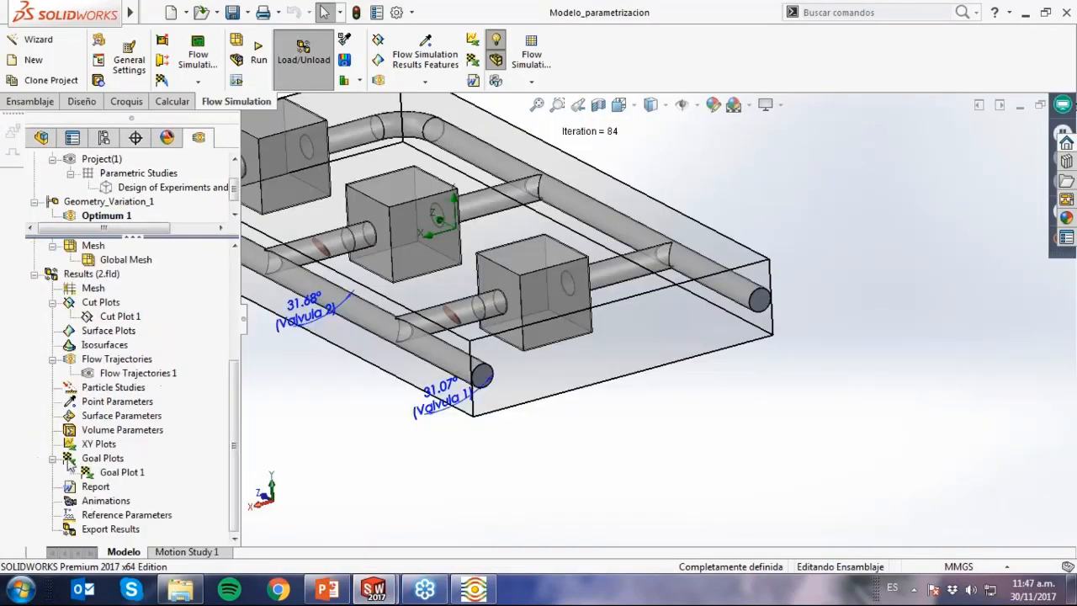
# Try to play Flow Trajectories 1 with its existing definition and dismiss the progress dialog.
pyautogui.click(152, 376)
pyautogui.rightClick(151, 376)
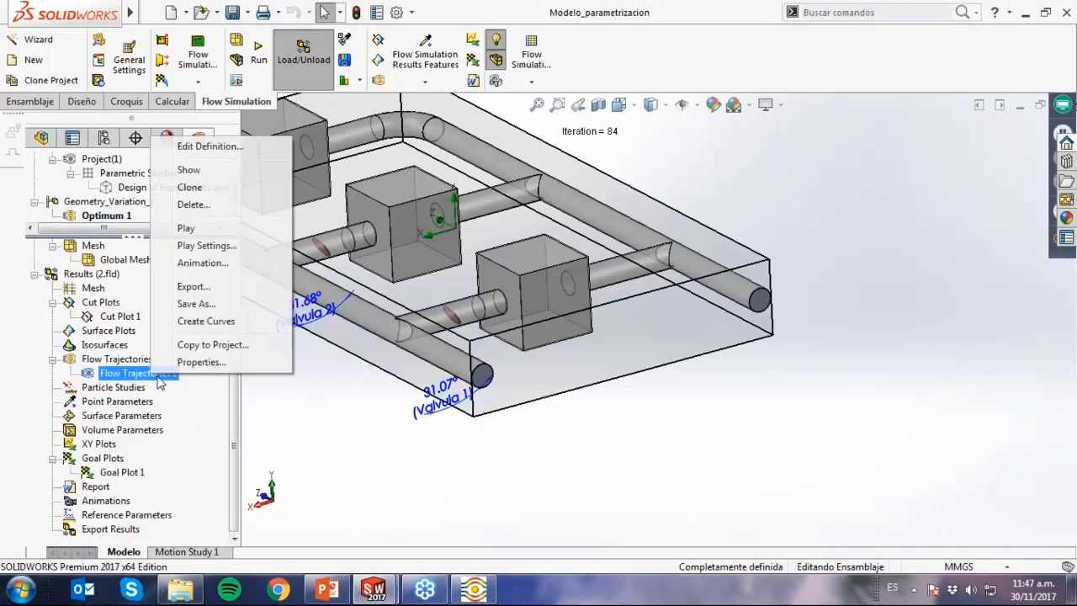
pyautogui.click(198, 227)
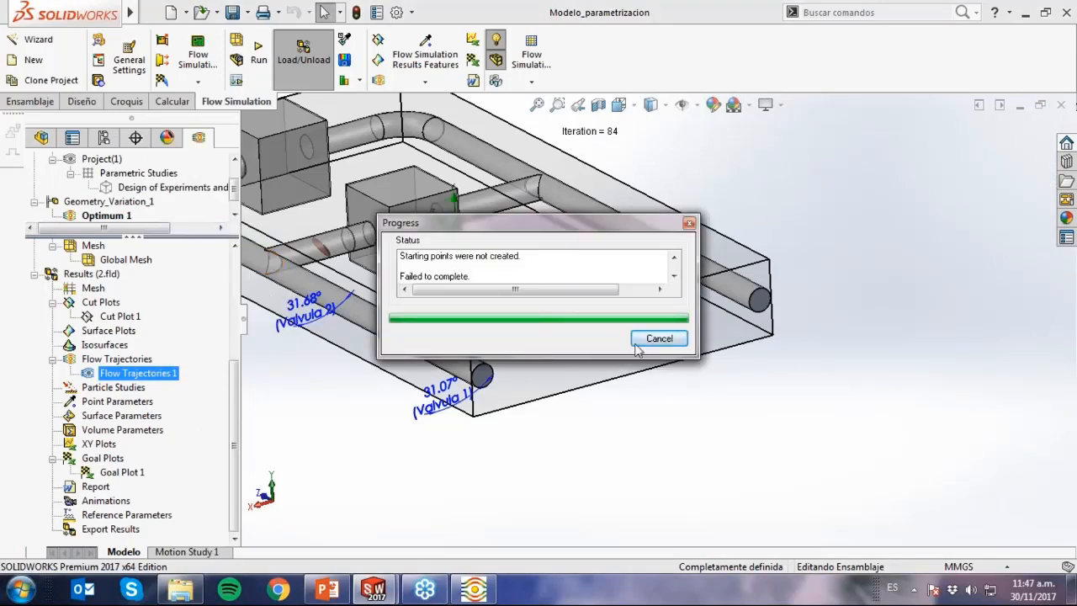
pyautogui.click(660, 339)
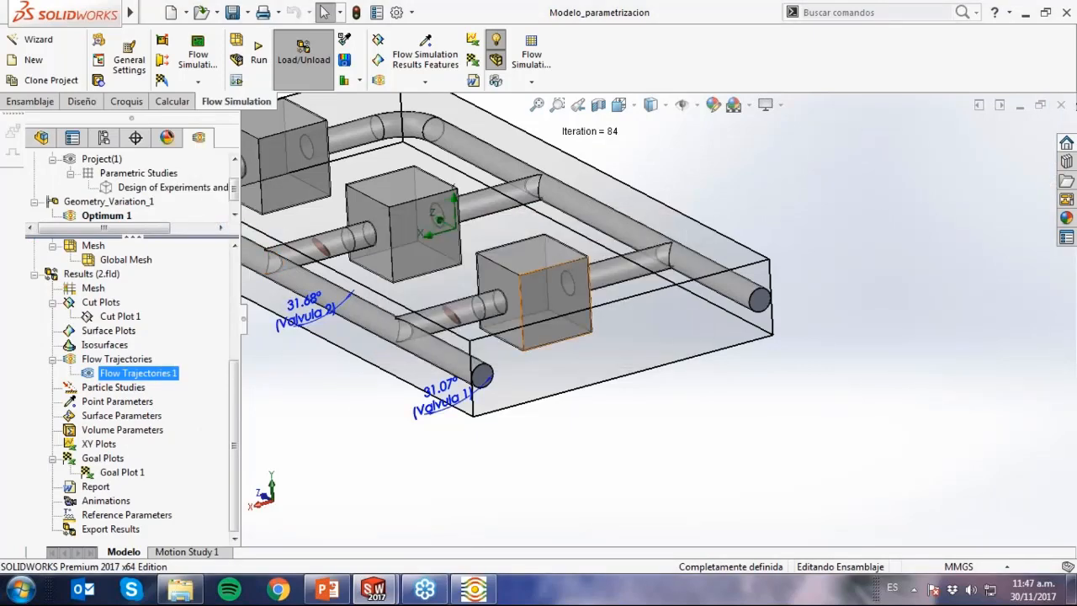
# Edit Flow Trajectories 1, using the Inlet Mass Flow 1 face for its 20 starting points.
pyautogui.rightClick(118, 375)
pyautogui.click(177, 147)
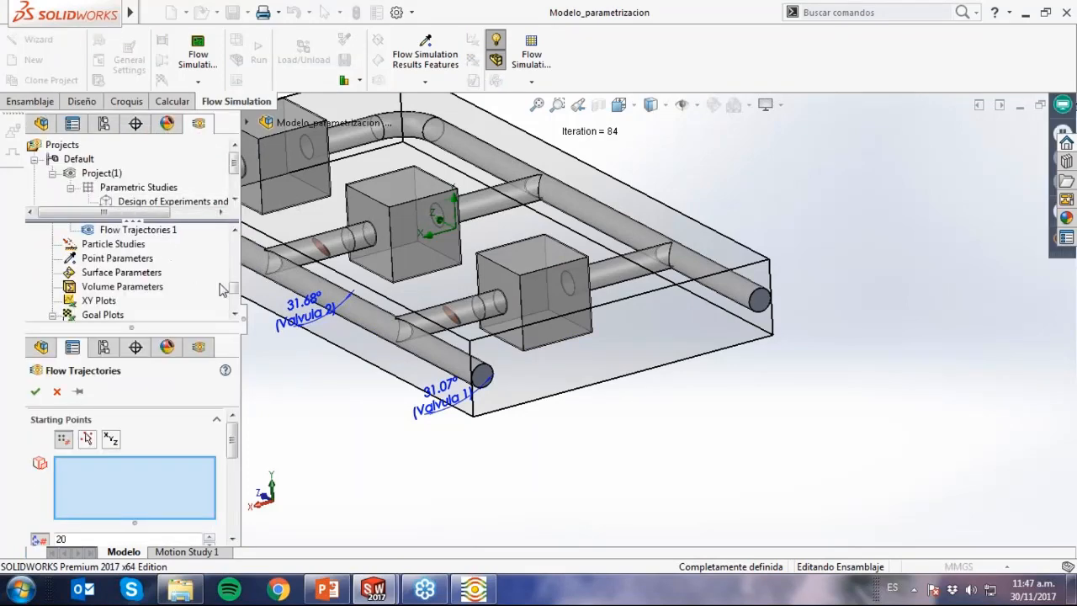
pyautogui.moveTo(234, 292); pyautogui.dragTo(235, 257)
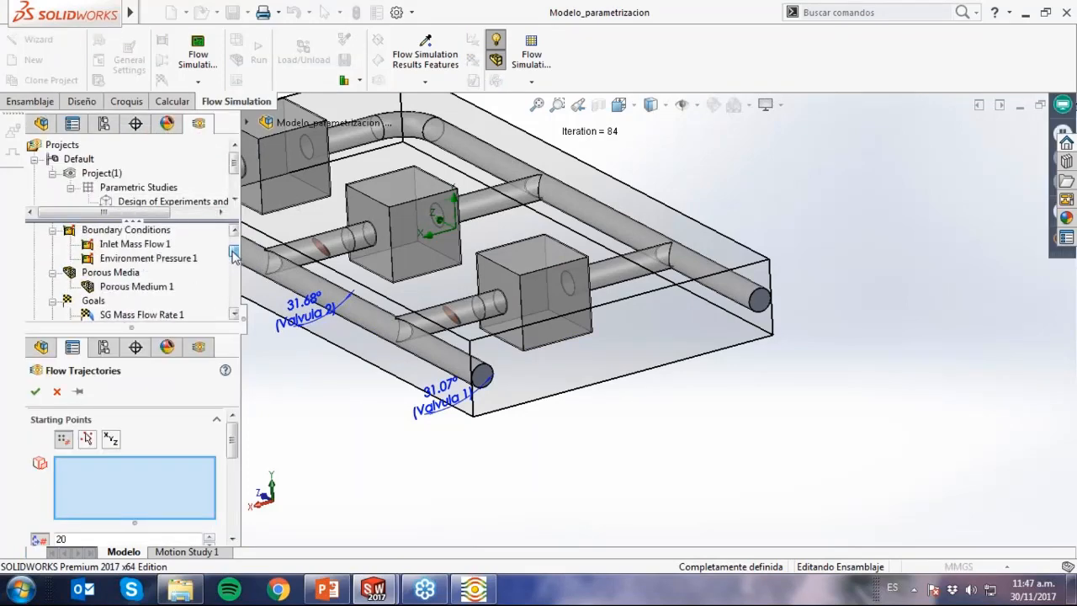
pyautogui.click(158, 246)
pyautogui.click(40, 391)
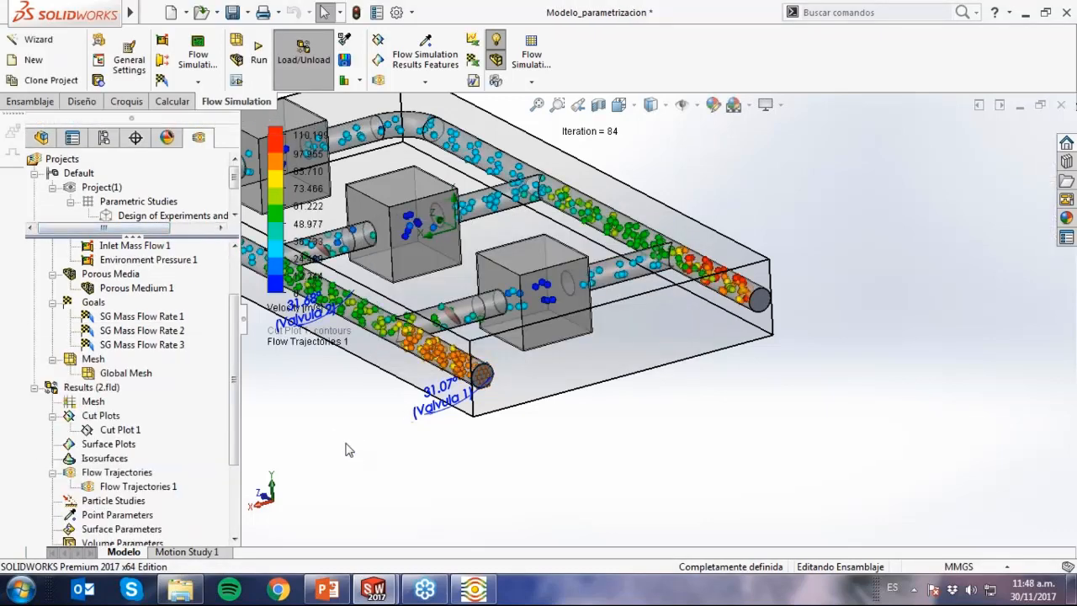
# Play the Flow Trajectories 1 animation with the whole piping assembly in view.
pyautogui.press('f')
pyautogui.click(134, 486)
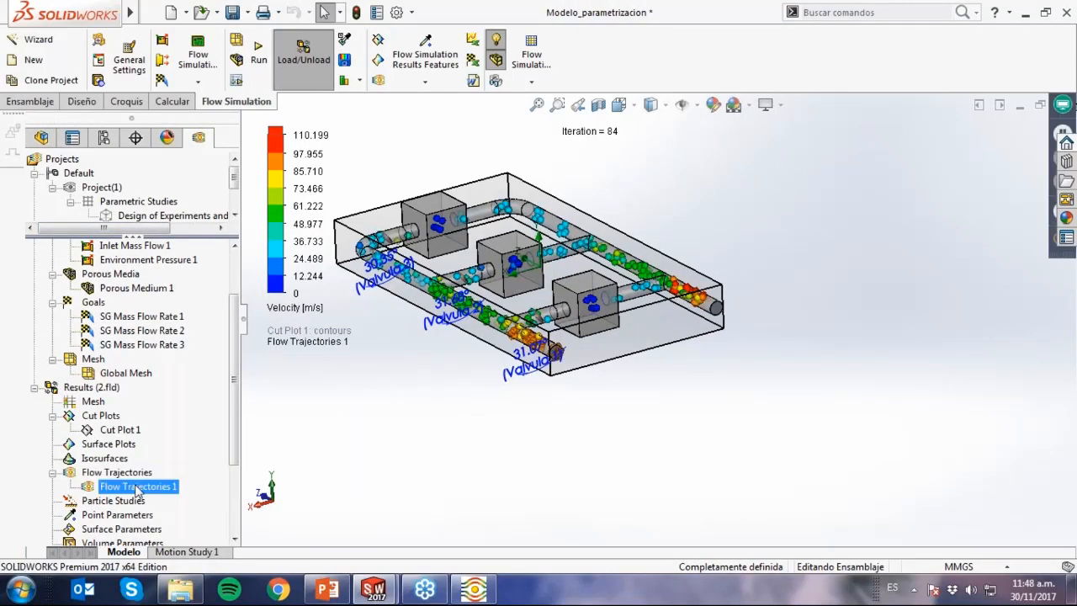
pyautogui.rightClick(134, 487)
pyautogui.click(163, 339)
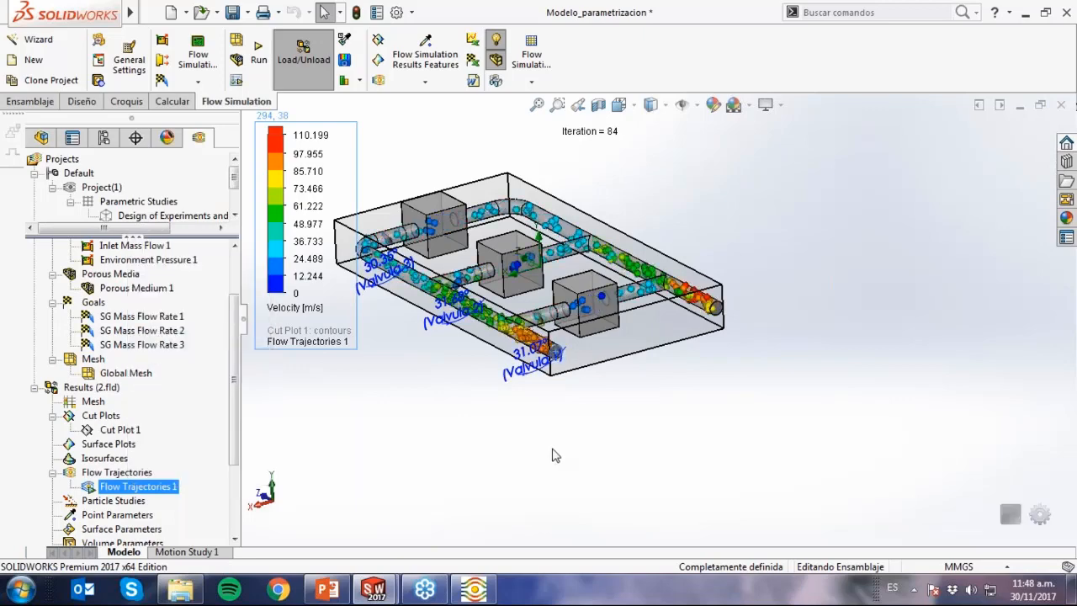
pyautogui.moveTo(550, 452); pyautogui.dragTo(561, 468, button='middle')
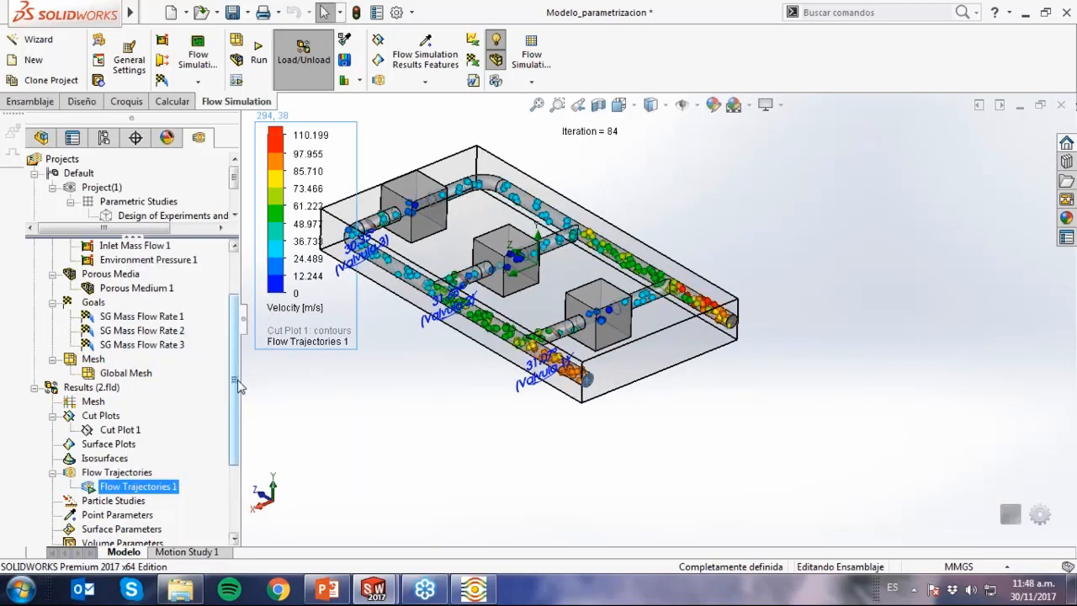
# Show Goal Plot 1 over the model and display the summary table for all three SG Mass Flow Rate goals.
pyautogui.moveTo(237, 384); pyautogui.dragTo(235, 440)
pyautogui.click(126, 472)
pyautogui.rightClick(126, 472)
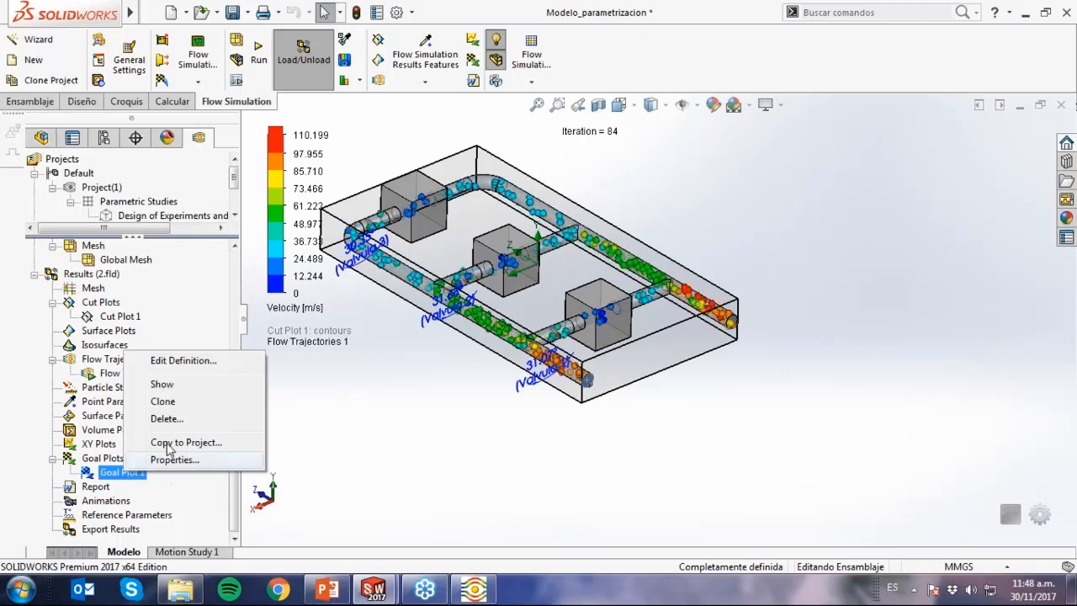
pyautogui.click(188, 385)
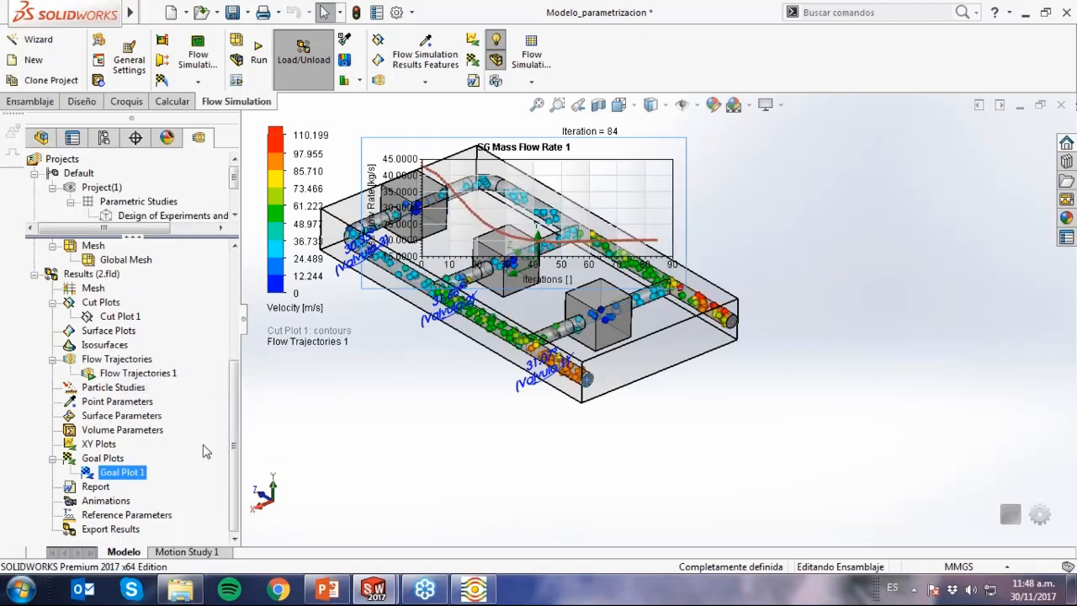
pyautogui.rightClick(122, 473)
pyautogui.click(176, 347)
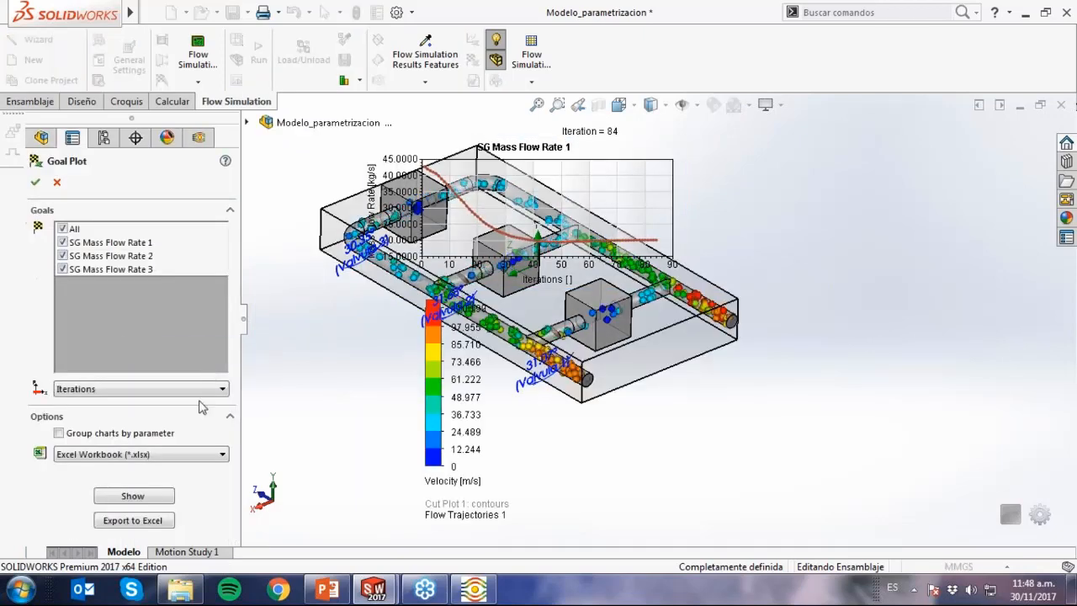
pyautogui.click(166, 498)
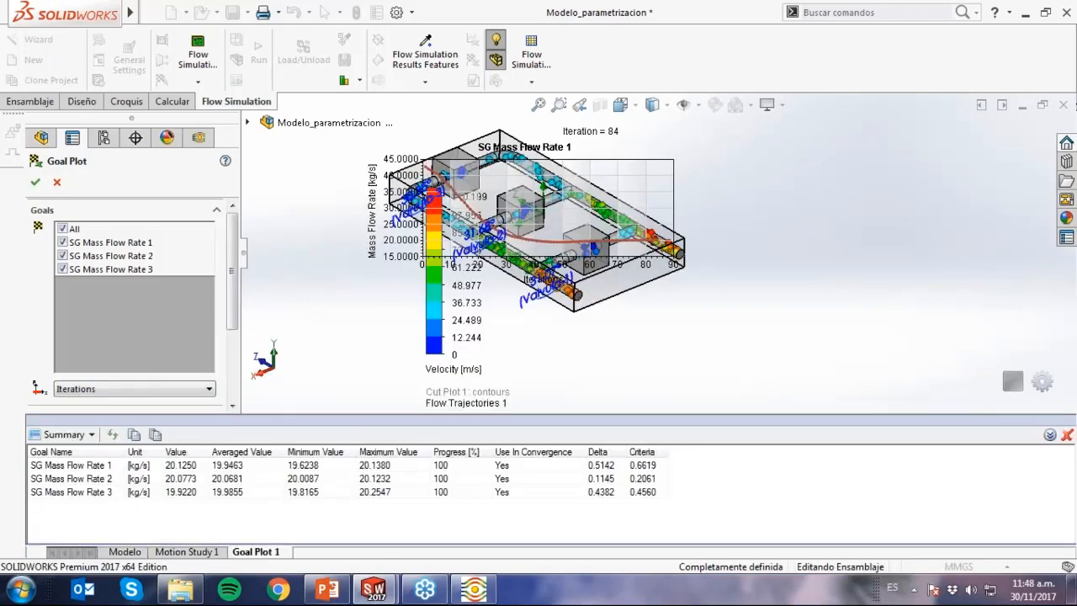
pyautogui.moveTo(318, 407); pyautogui.dragTo(318, 399)
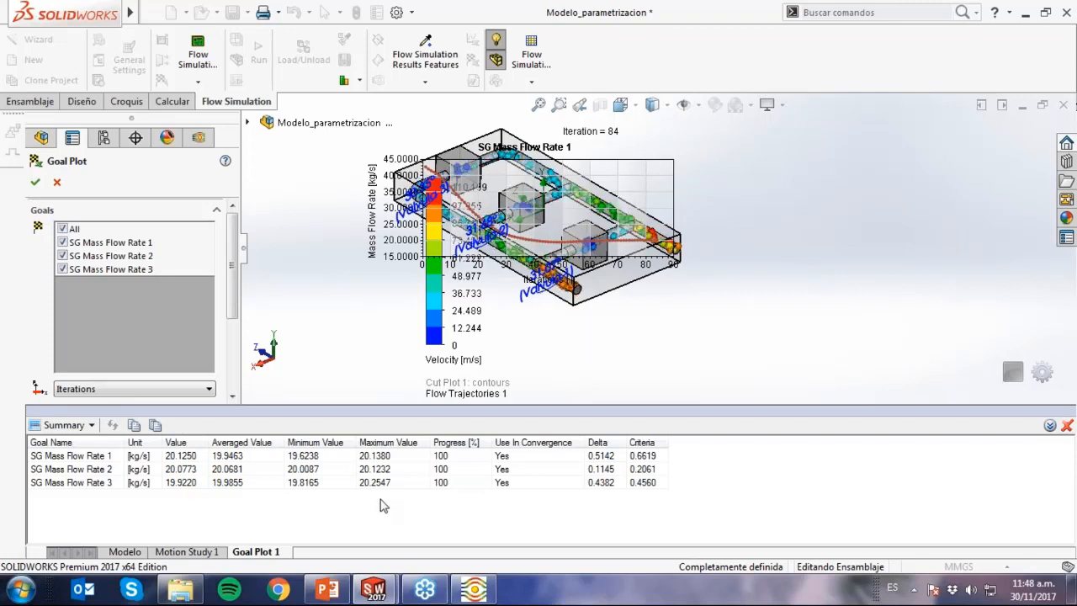
# Switch to the PowerPoint presentation, start the slide show from slide 13 and go to the RESUMEN slide on parametric studies.
pyautogui.click(327, 589)
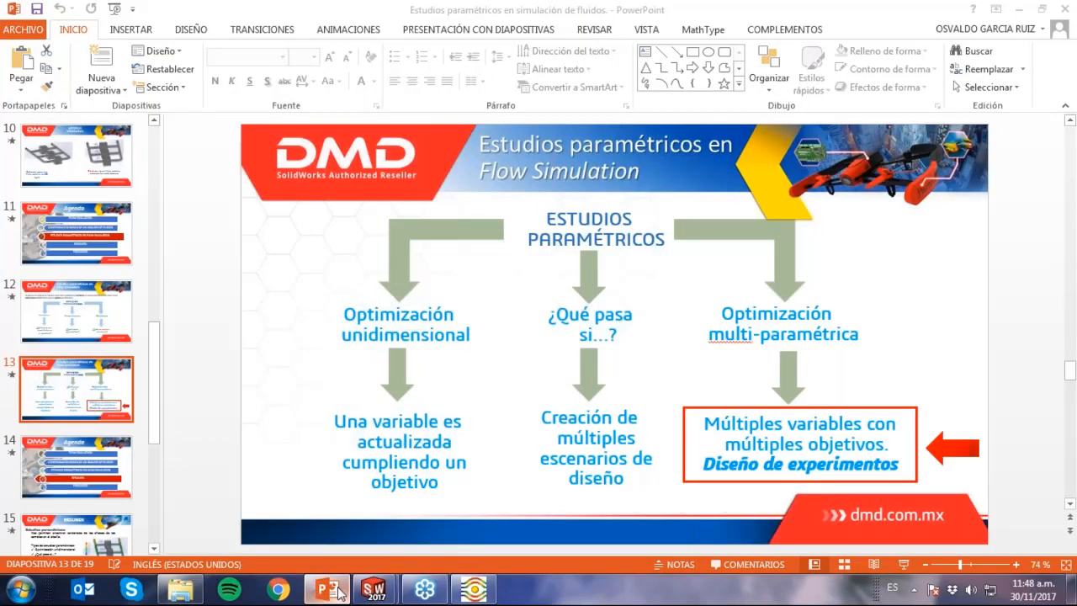
pyautogui.click(900, 567)
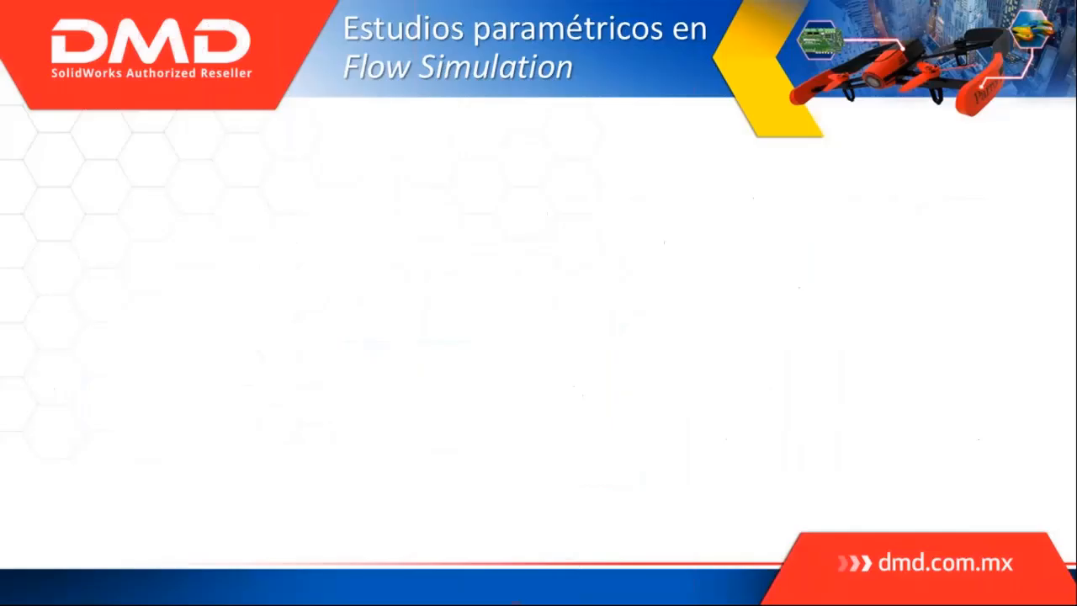
pyautogui.click(684, 313)
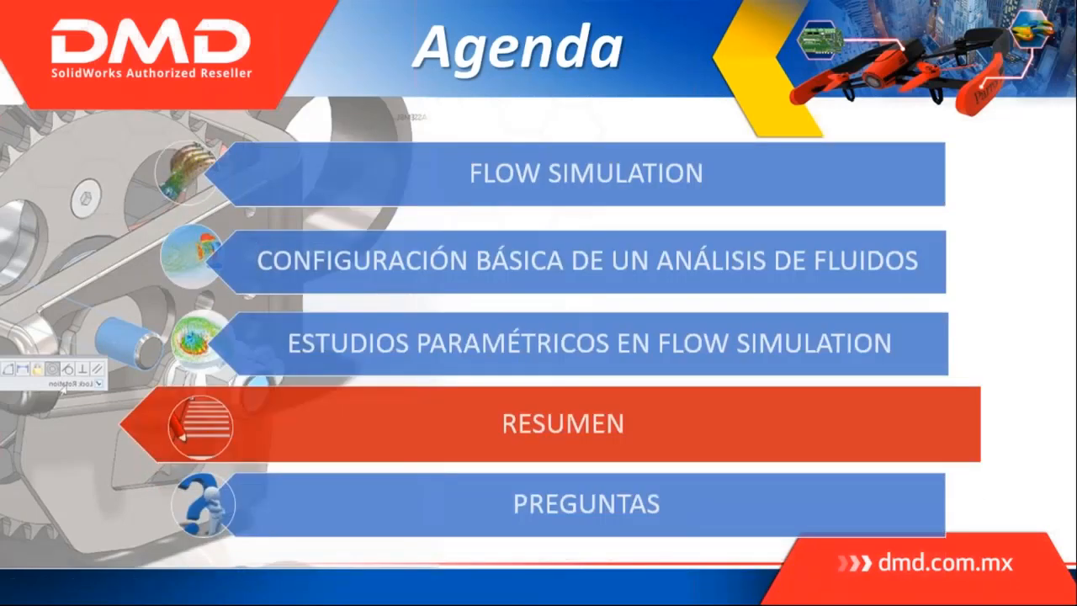
pyautogui.click(684, 313)
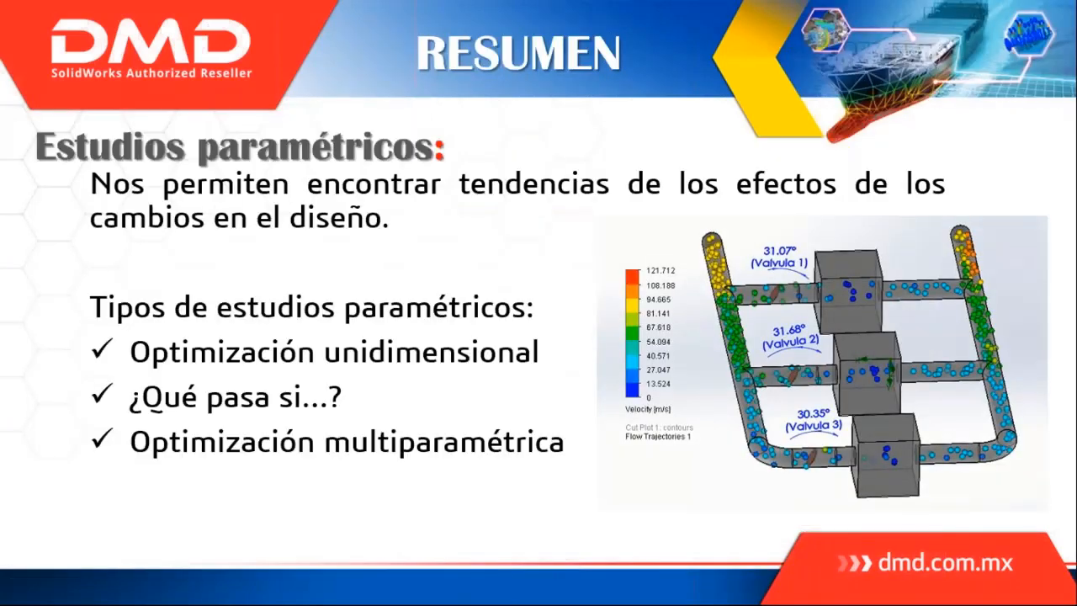
pyautogui.press('Right')
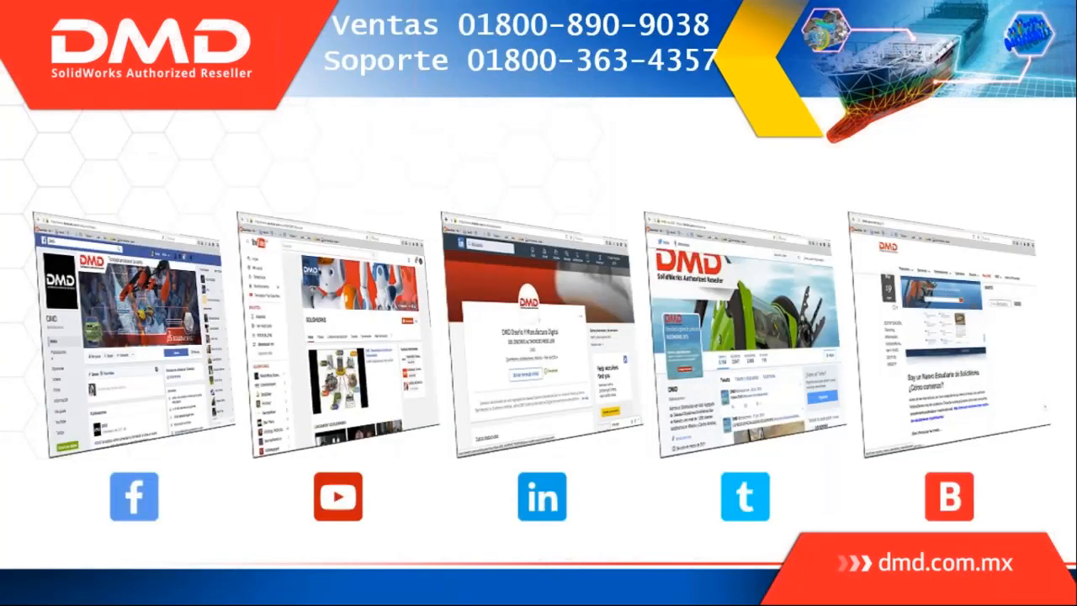
pyautogui.press('Left')
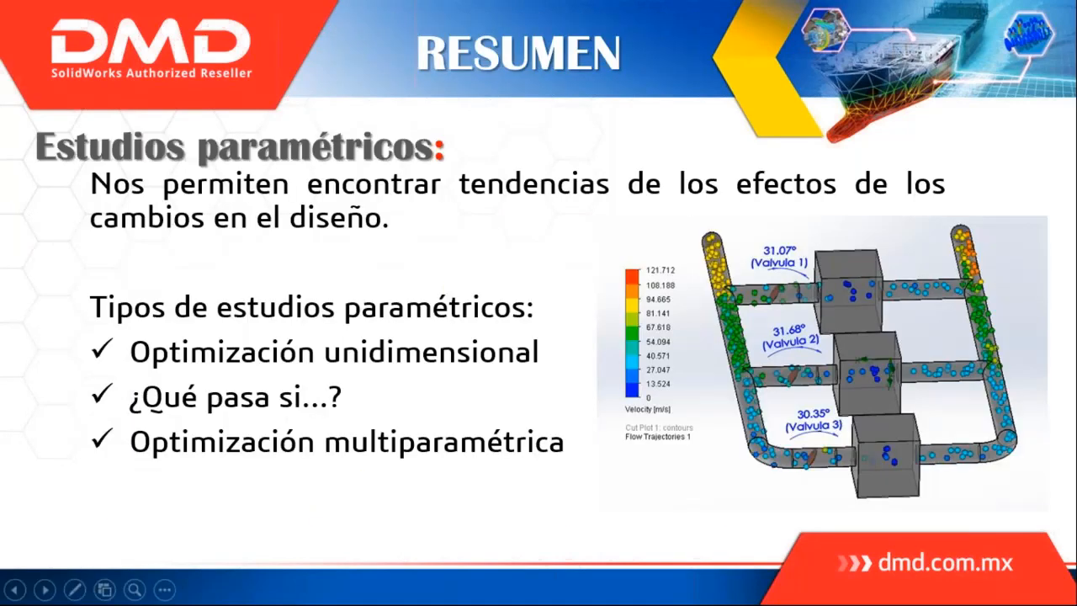